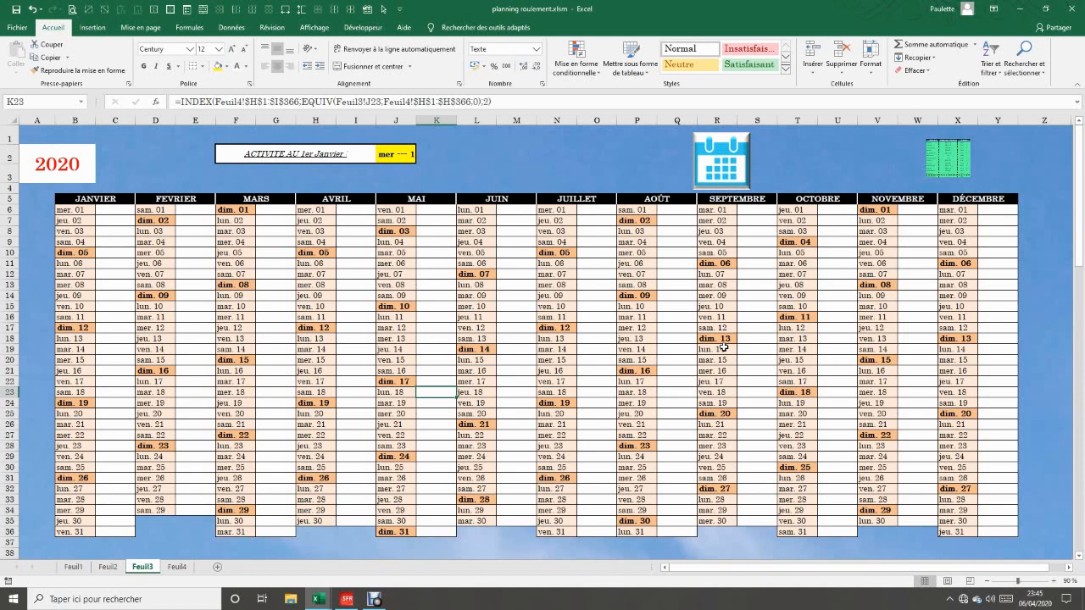
Fill the 2020 calendar on Feuil3 from the 1 January activity code mer --- 1 by running the calendar picture's macro.
left_click(389, 158)
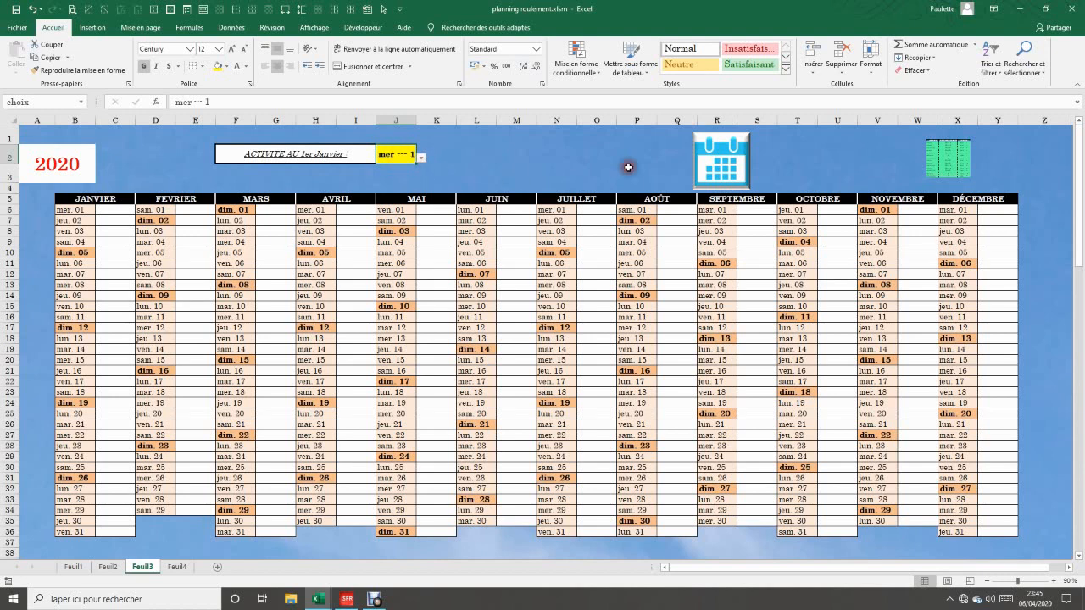
left_click(729, 167)
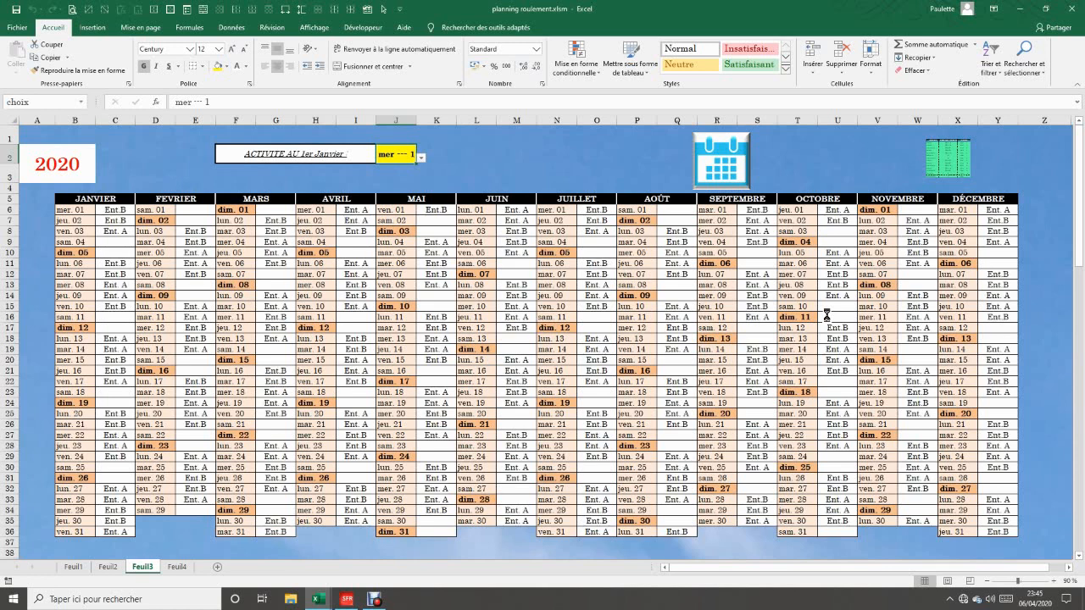
Enlarge the linked timetable picture over the calendar to read its codes, and return it reduced above the DÉCEMBRE column.
left_click(931, 177)
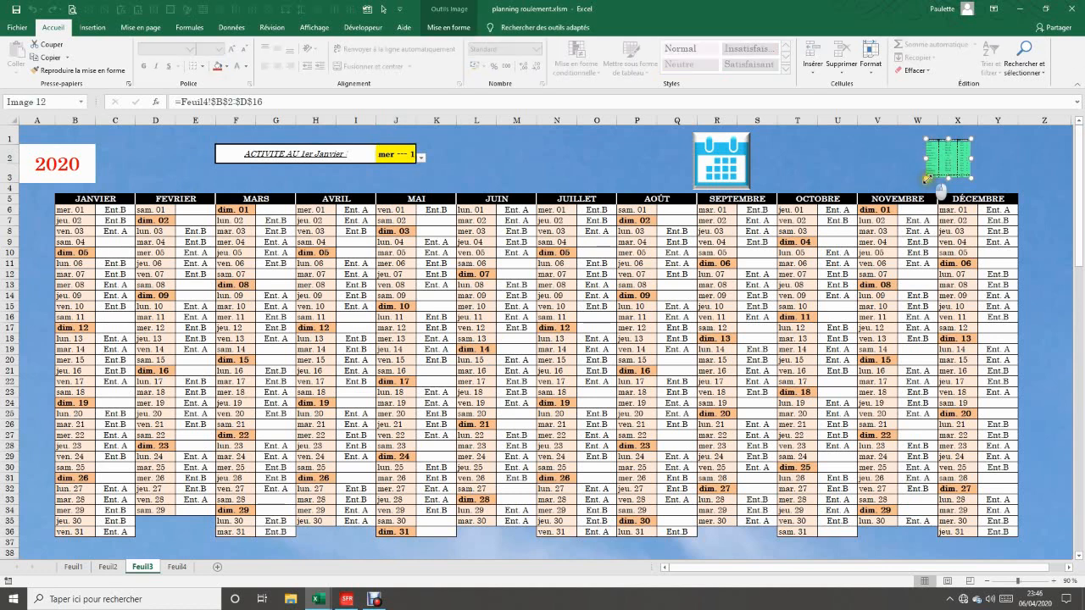
left_click_drag(927, 177, 689, 385)
left_click_drag(805, 164, 350, 223)
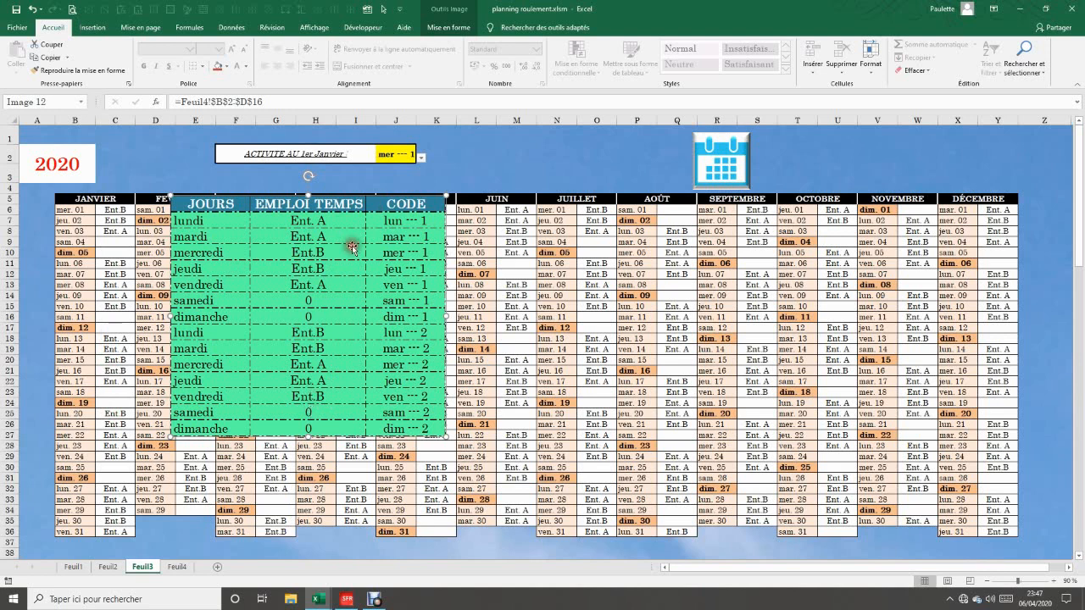
left_click_drag(352, 247, 450, 246)
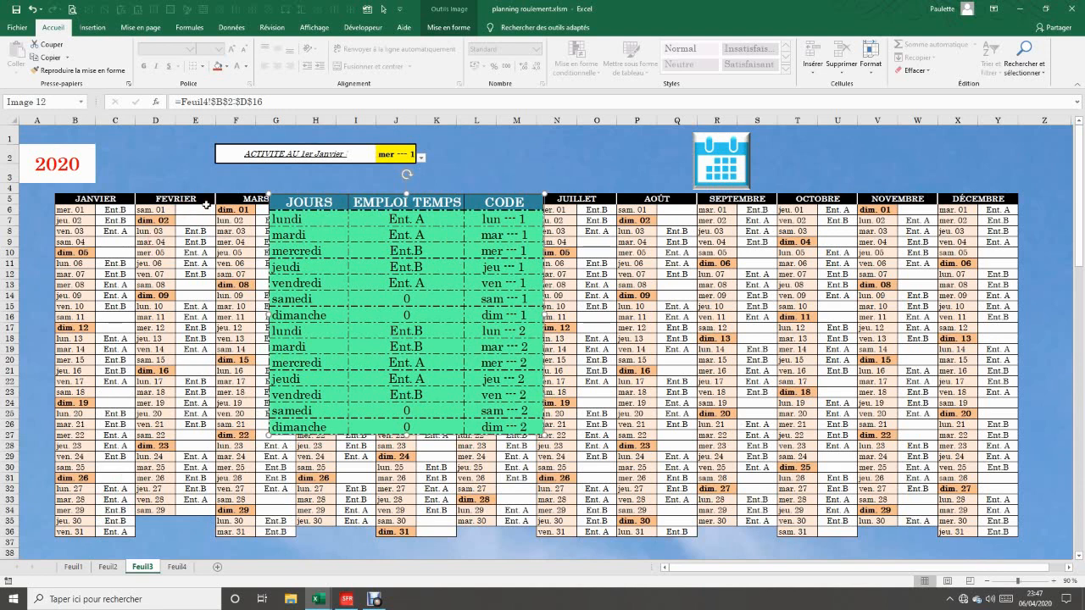
left_click_drag(451, 301, 512, 297)
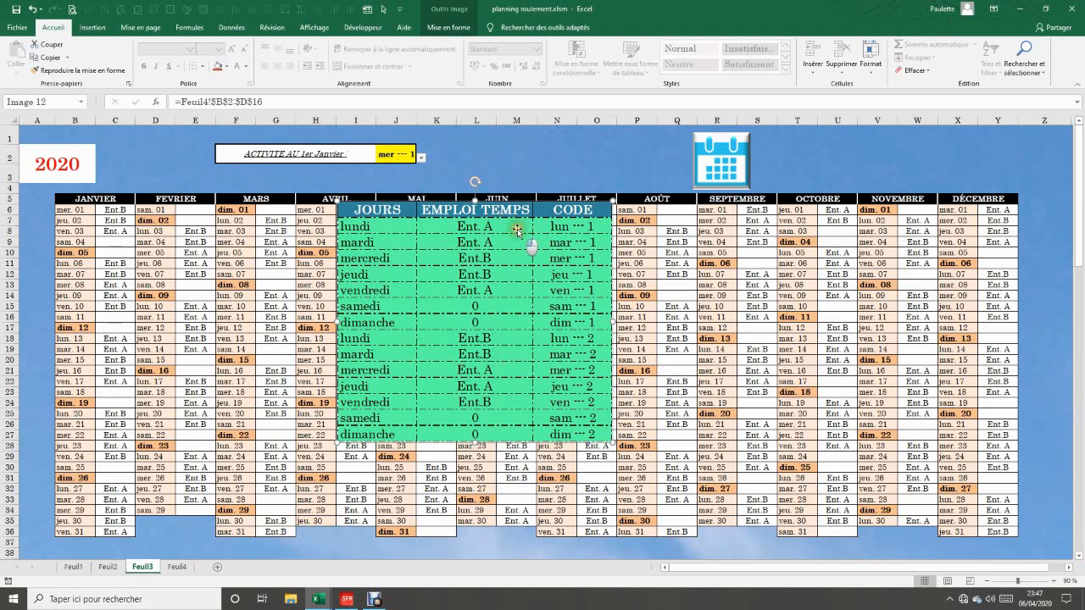
left_click_drag(516, 228, 567, 232)
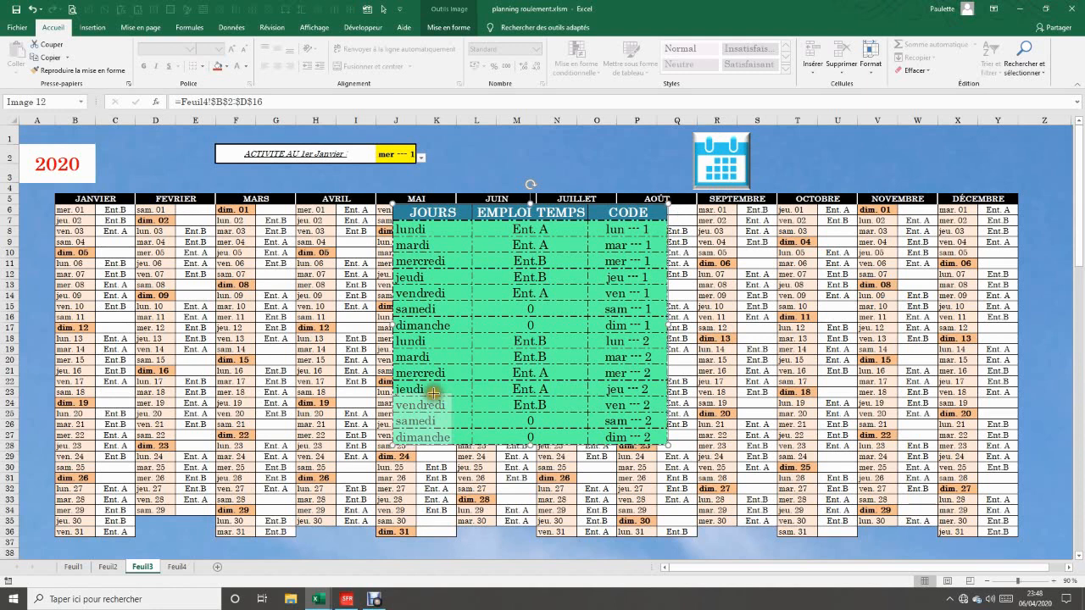
left_click_drag(425, 418, 994, 162)
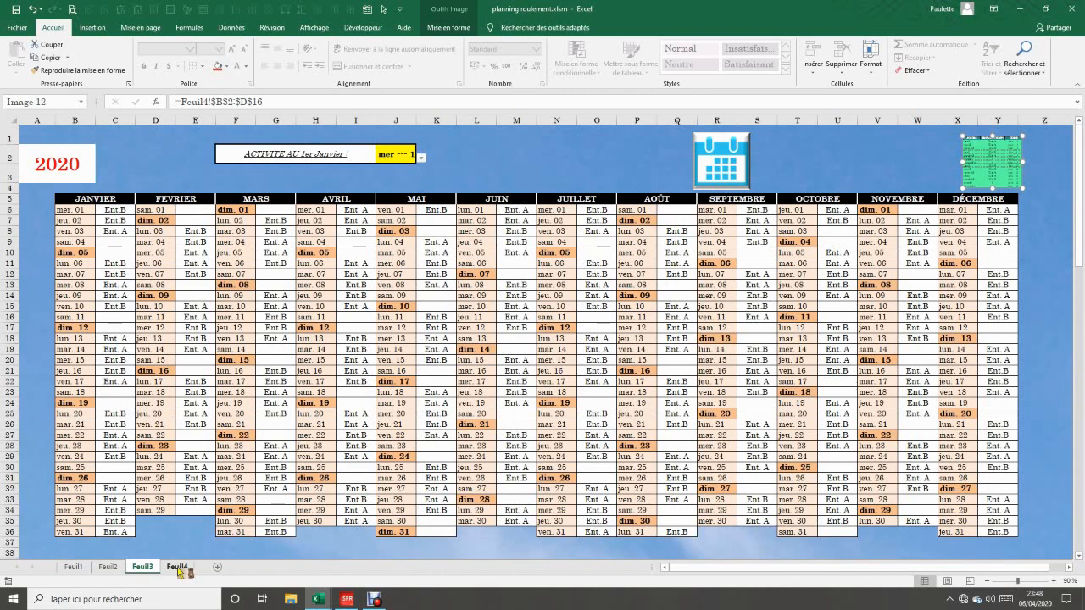
On Feuil4, examine the EMPLOI TEMPS entries for samedi and dimanche of week 1 in C8 and C9.
left_click(178, 567)
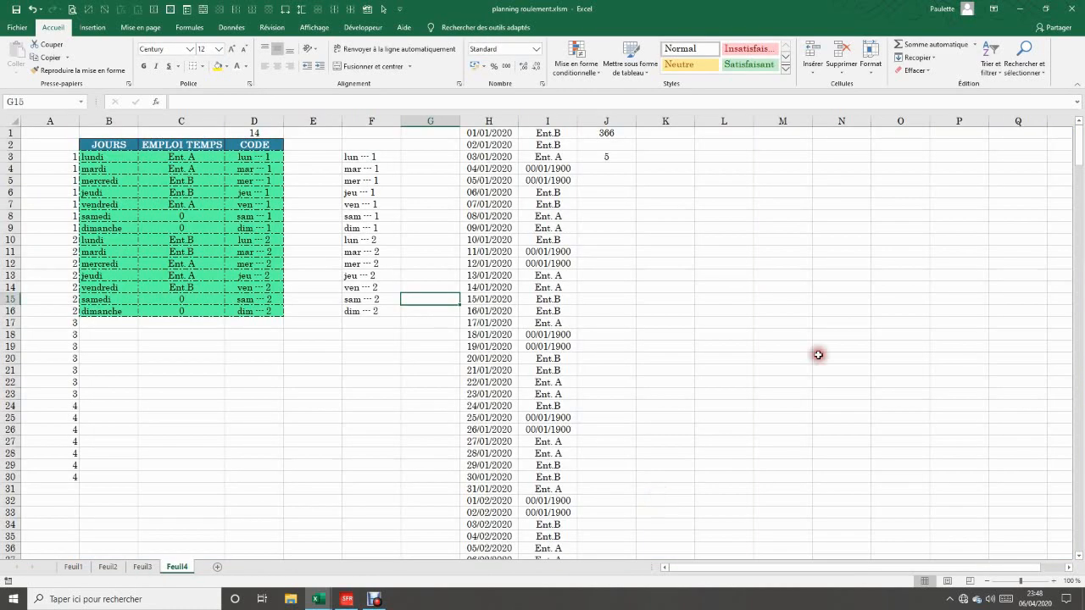
left_click(818, 354)
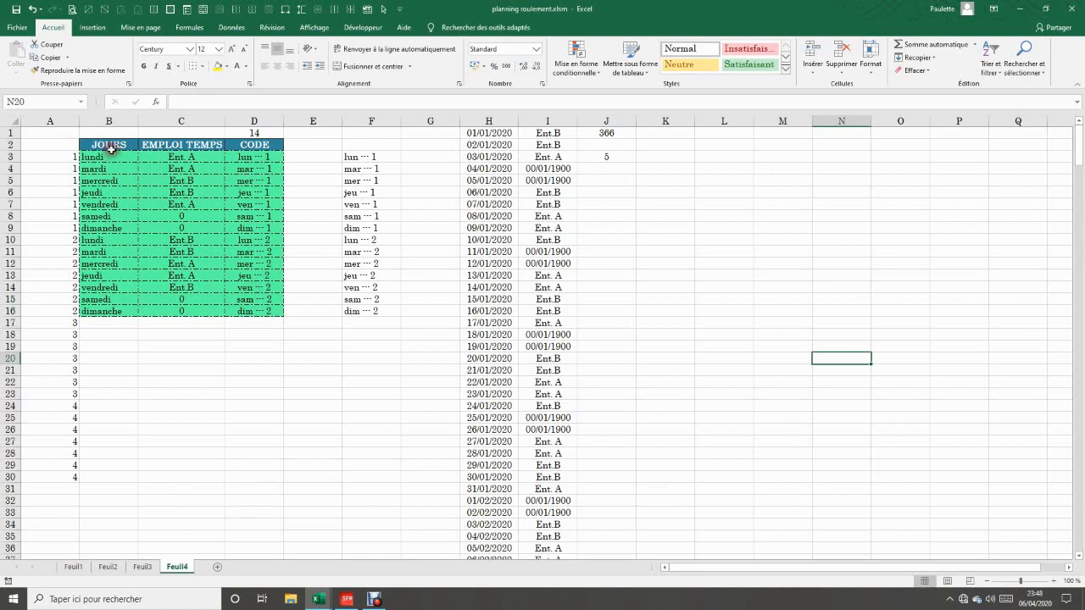
left_click(195, 214)
left_click(196, 229)
left_click(200, 218)
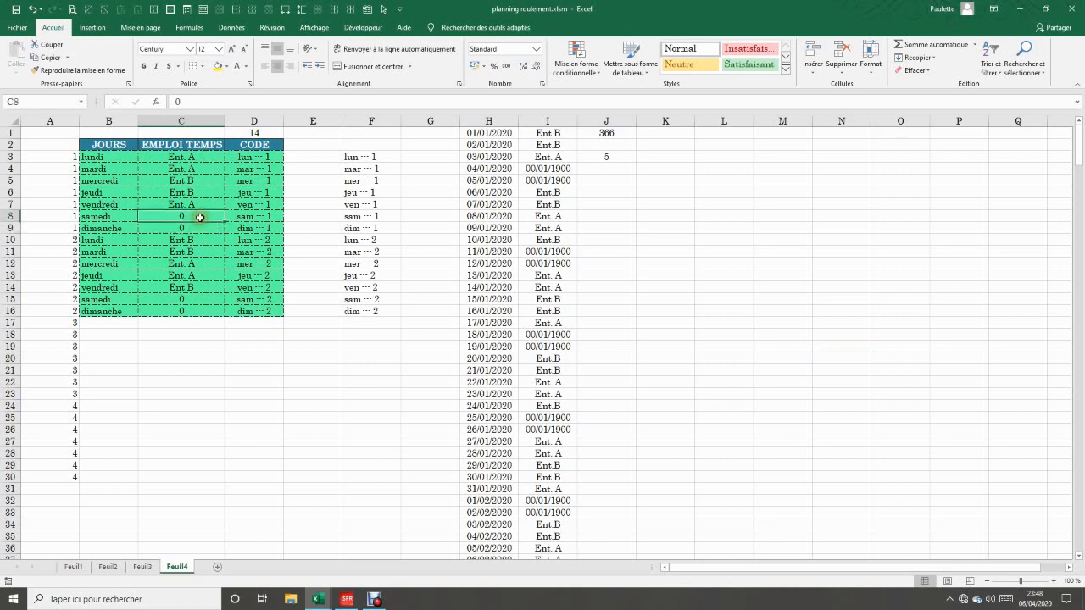
left_click(198, 229)
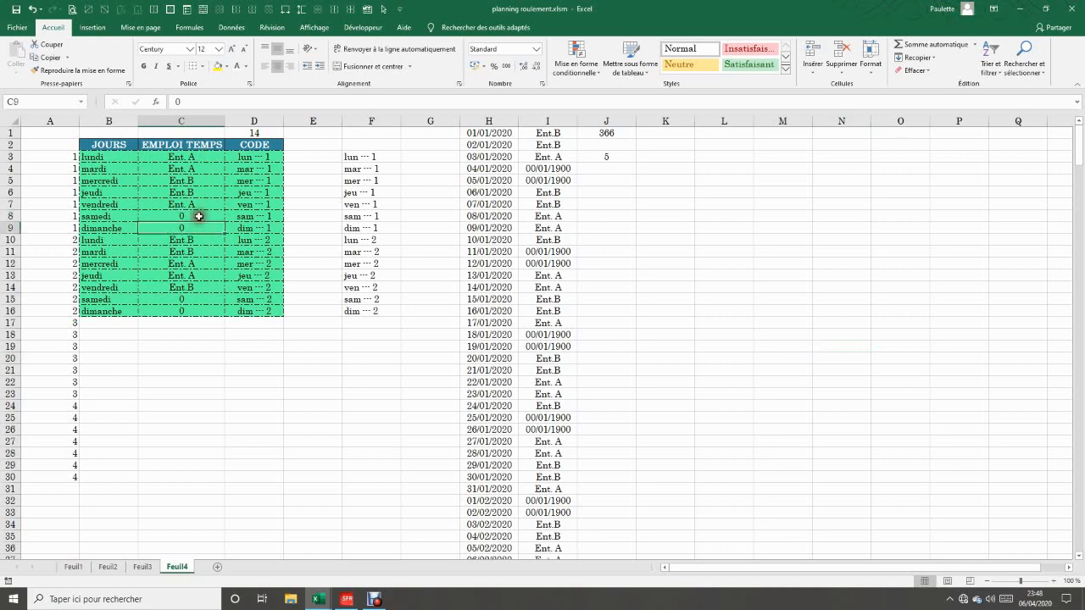
left_click(194, 215)
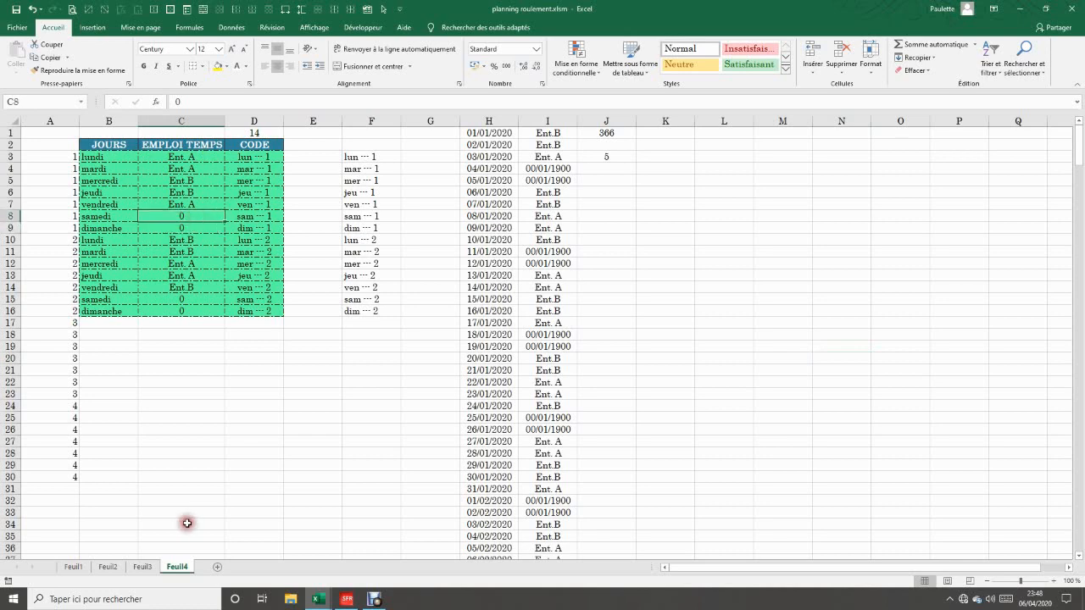
On Feuil3, copy the activity cell for Saturday 11 January (C16) and paste its value into M2.
left_click(143, 567)
left_click(101, 317)
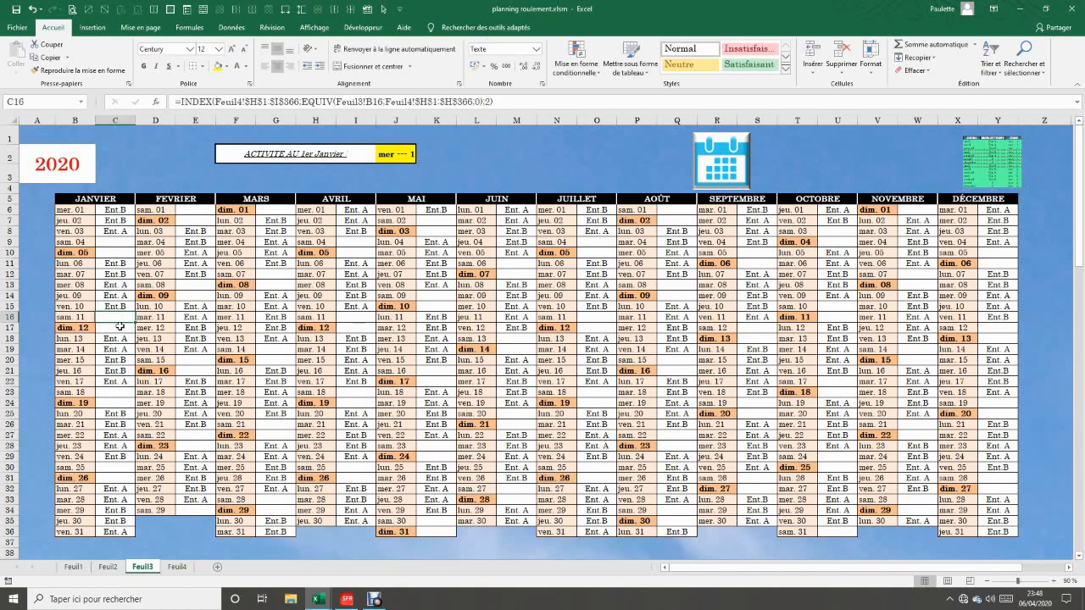
key("ctrl+c")
left_click(520, 156)
key("ctrl+v")
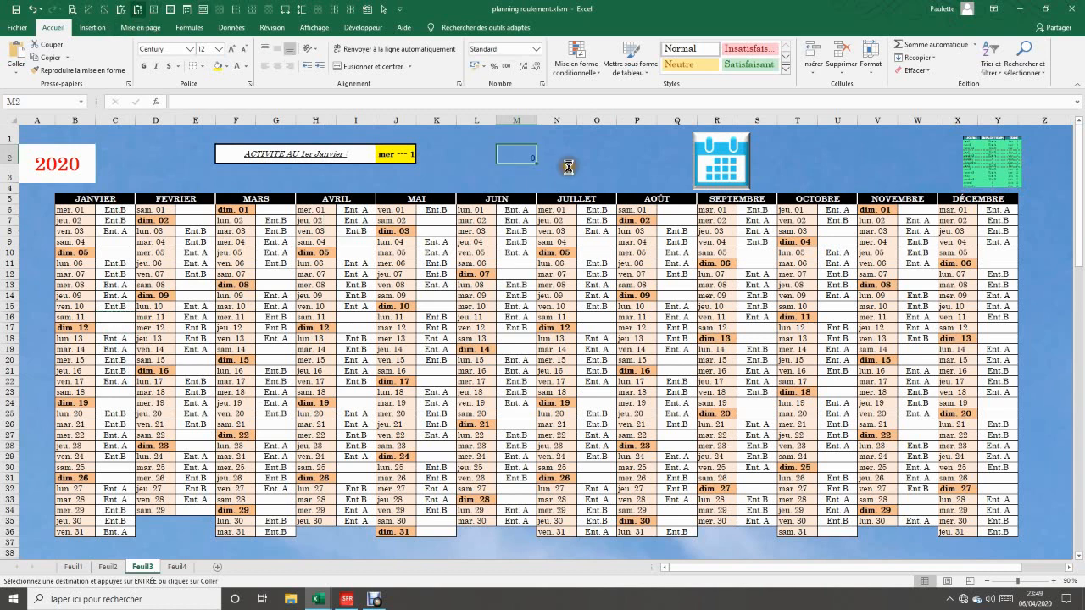
Increase the font size of M2 to 48.
left_click(232, 50)
left_click(232, 51)
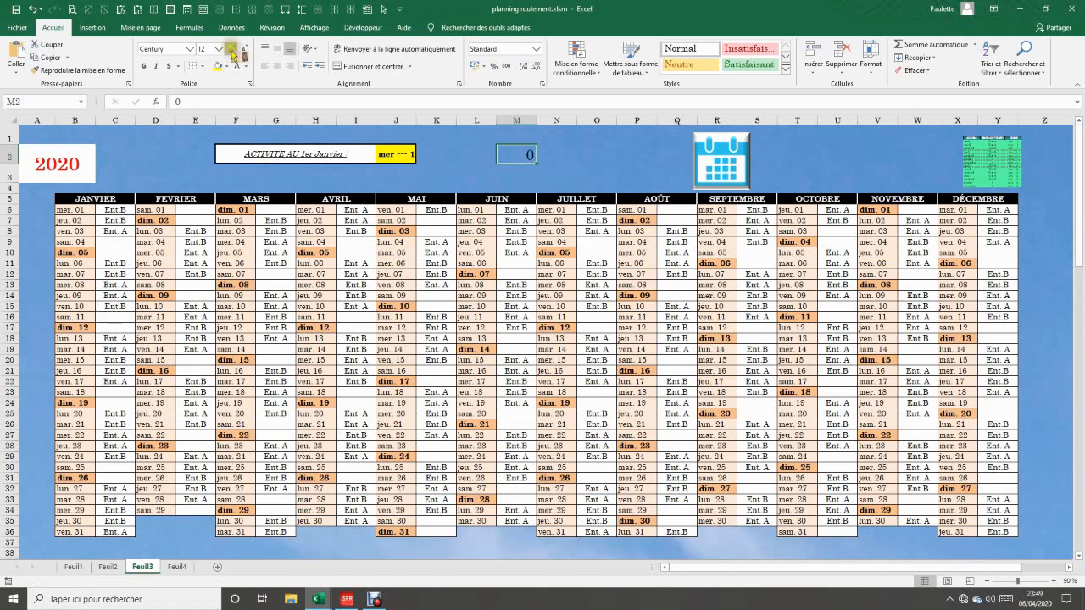
left_click(232, 51)
left_click(232, 51)
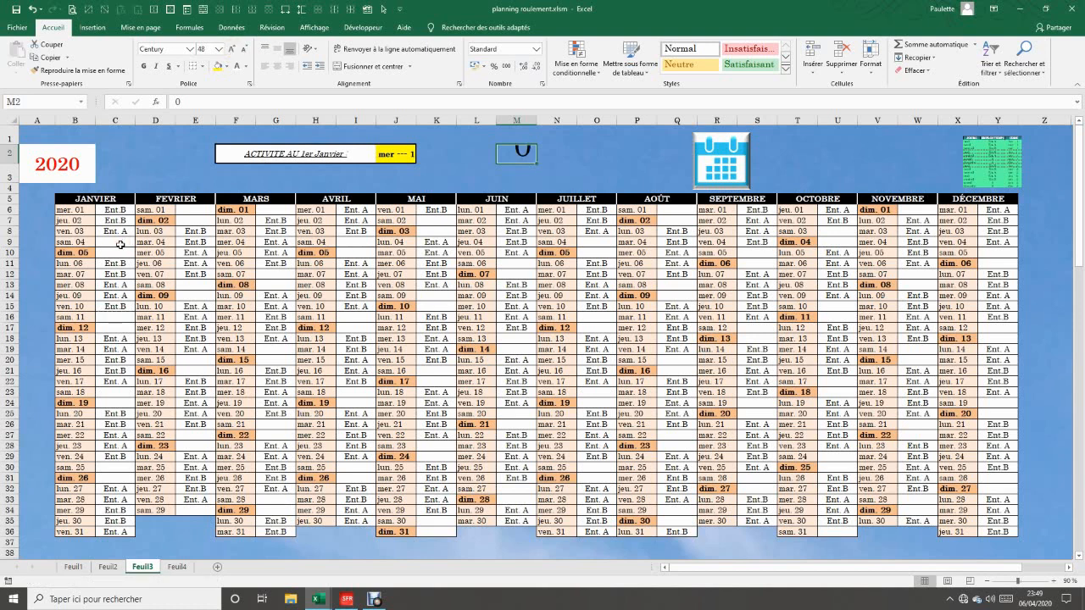
Reduce the font size of M2 to 16 and clear the cell's content.
left_click(244, 55)
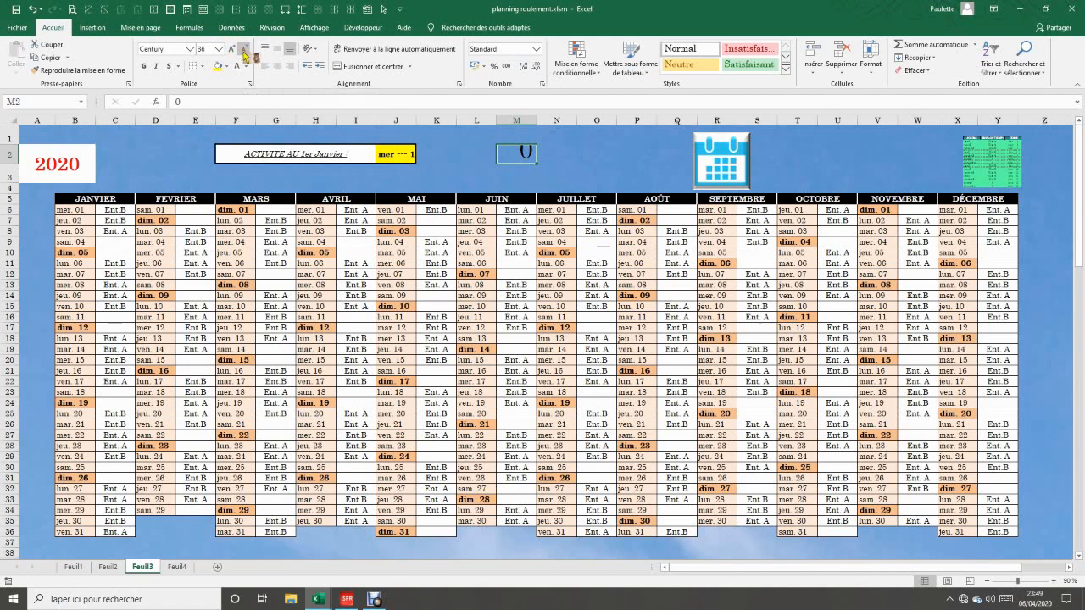
left_click(244, 55)
left_click(244, 55)
left_click(244, 55)
key("Delete")
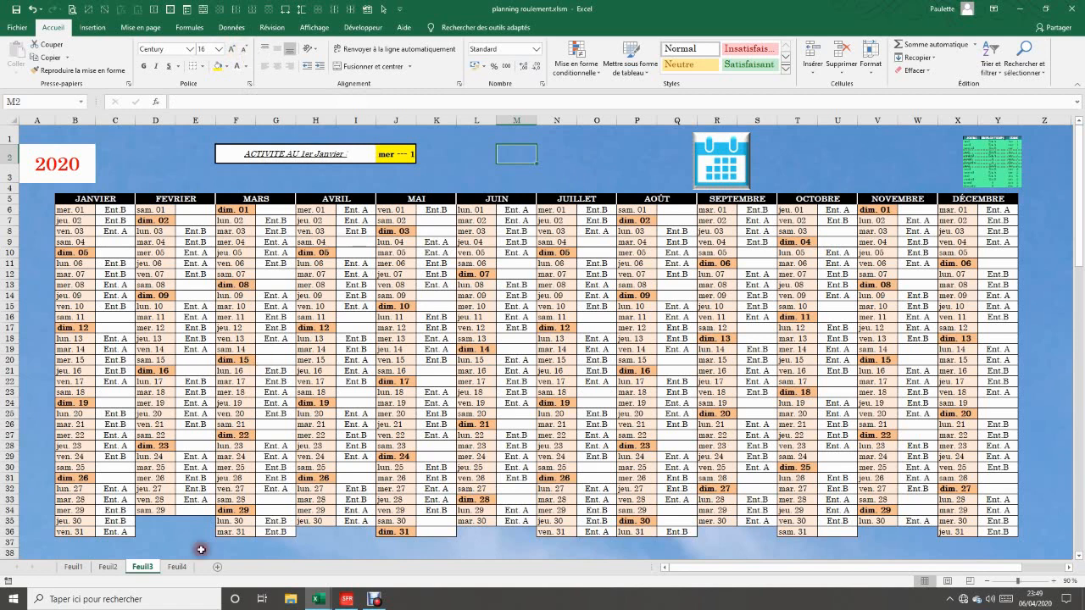
On Feuil4, examine the formulas in the CODE column from D3 to D16.
left_click(176, 566)
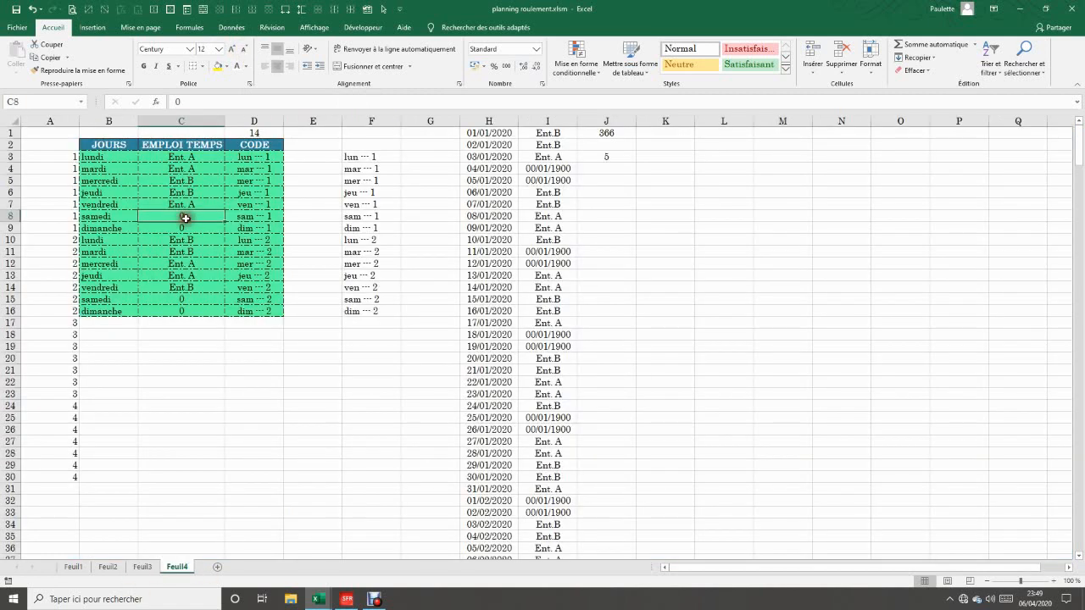
left_click(253, 156)
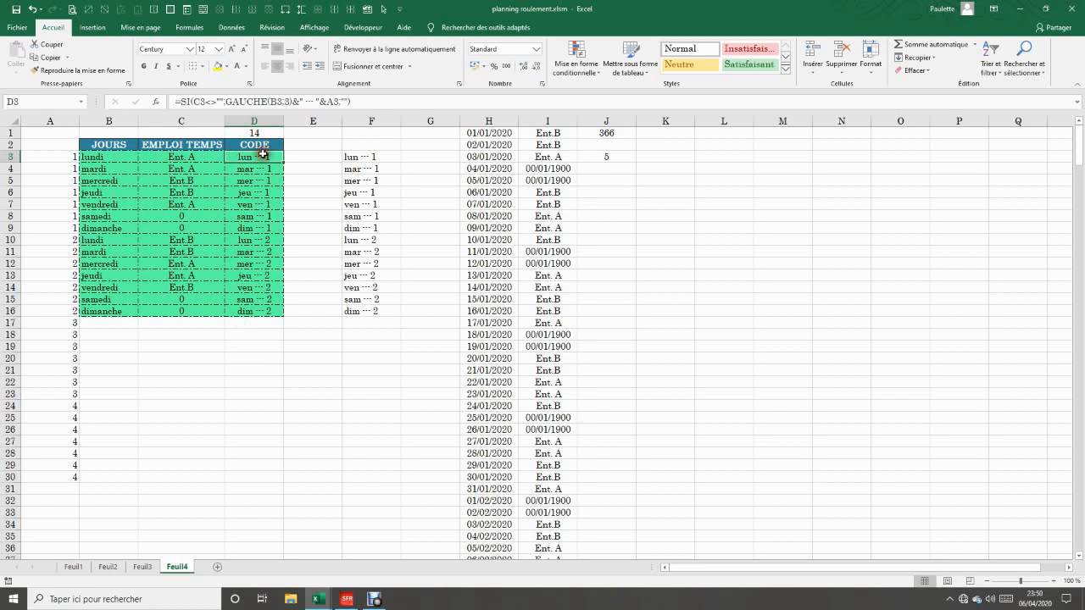
left_click(251, 312)
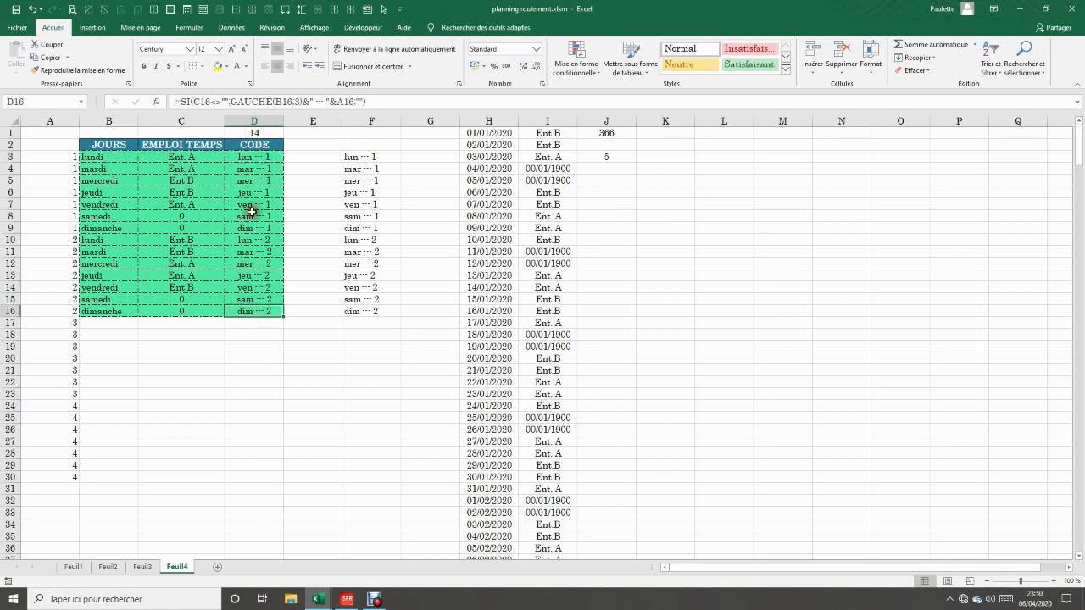
Examine the list of day codes in column F, from F3 to F16.
left_click(364, 159)
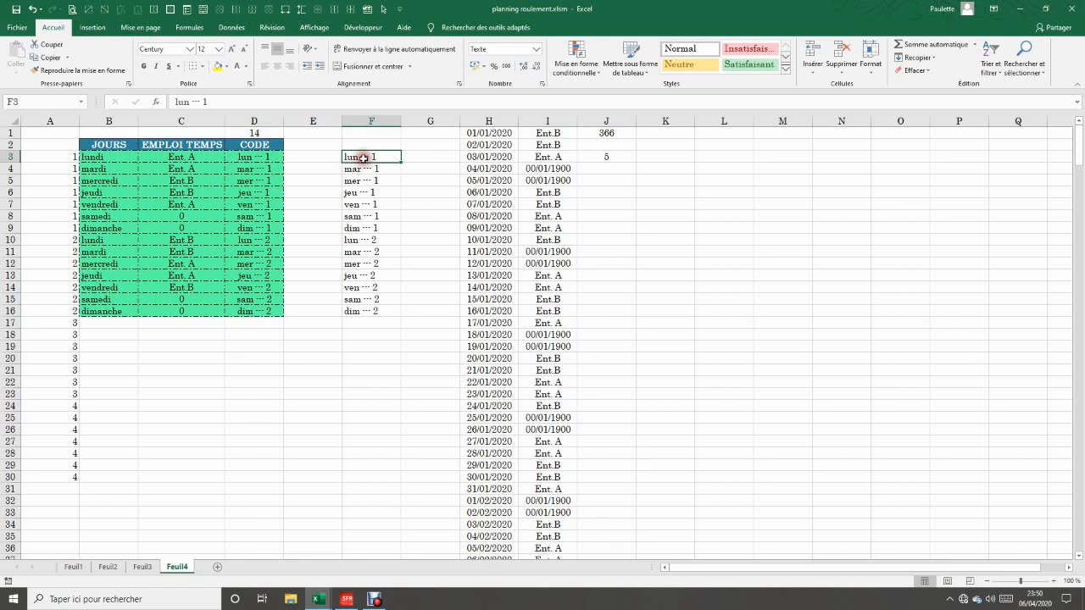
left_click(376, 311)
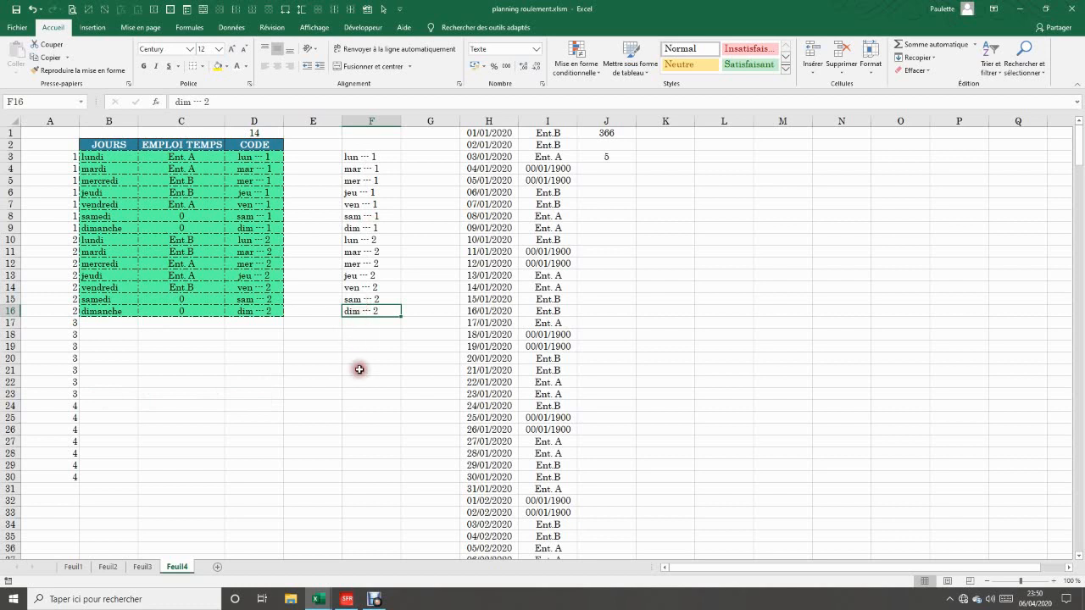
left_click_drag(371, 157, 371, 318)
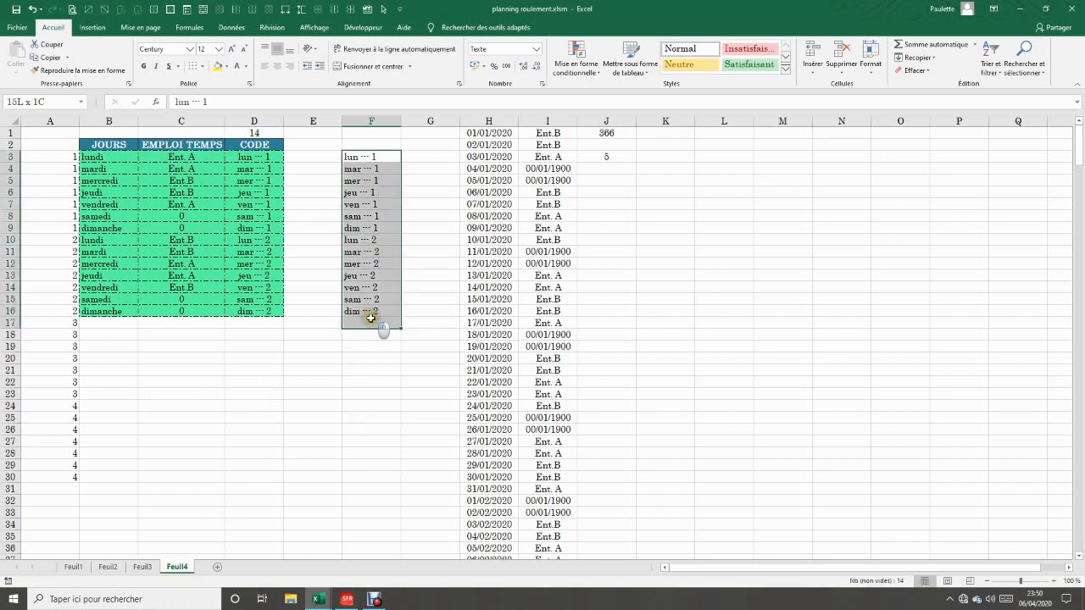
left_click(370, 318)
left_click_drag(371, 157, 373, 180)
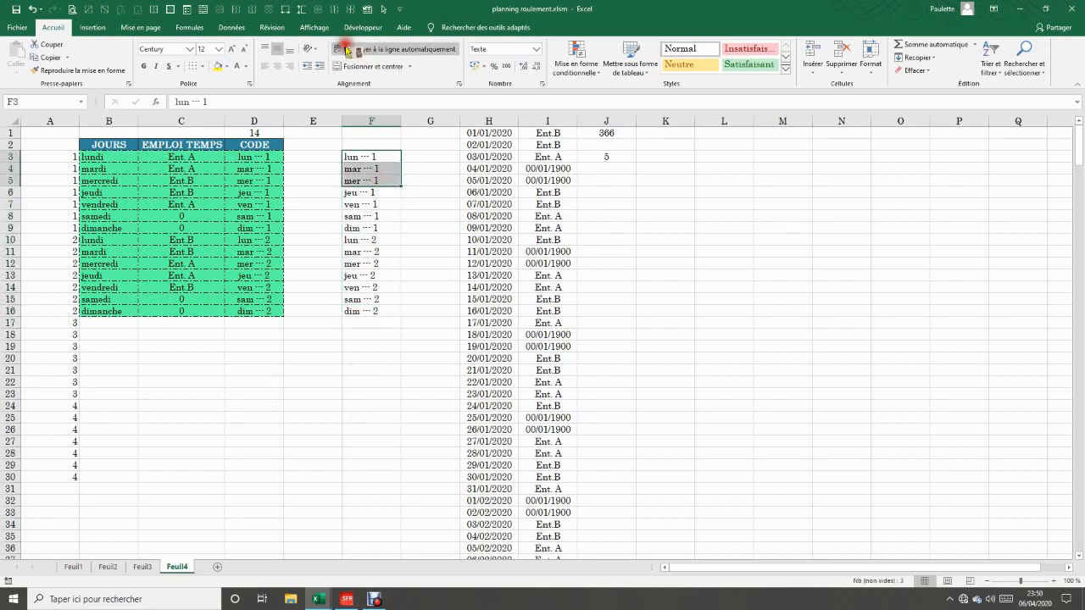
left_click(373, 252)
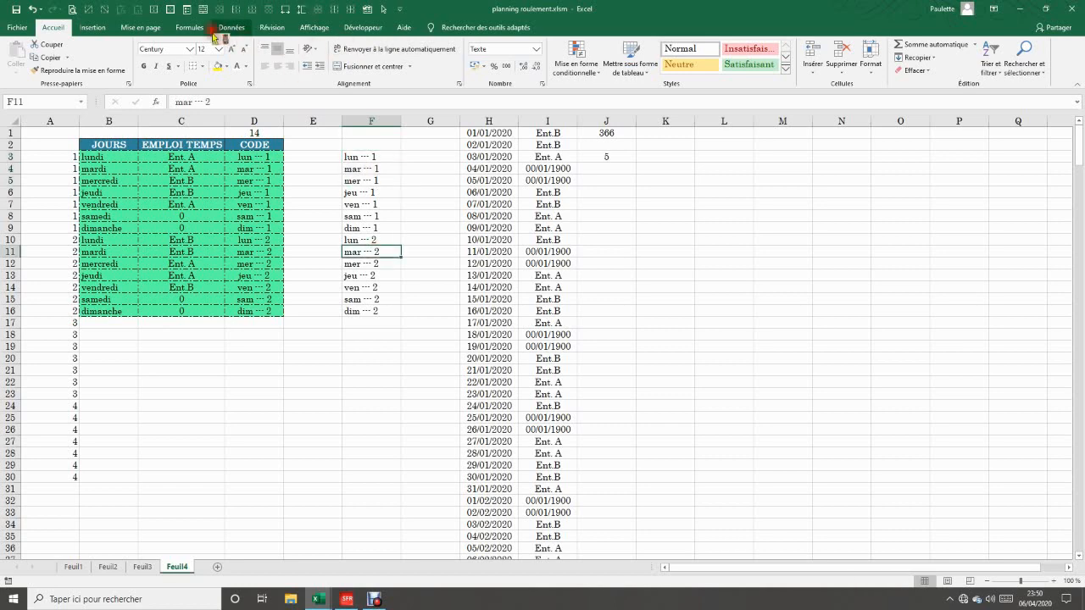
Review the defined names in the Name Manager, examining the DECALER reference of the name option.
left_click(190, 27)
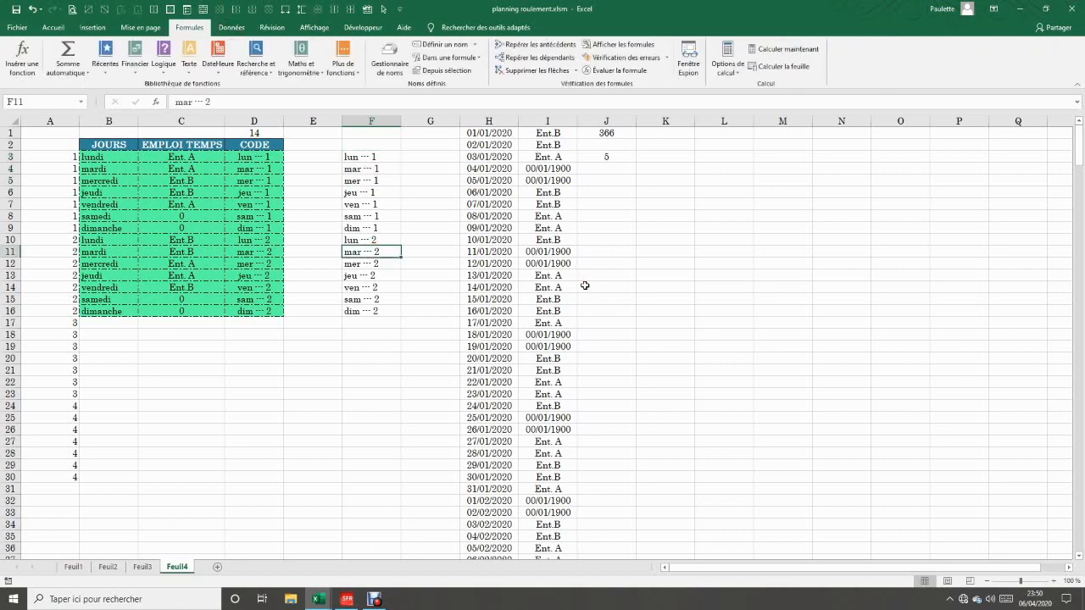
left_click(390, 60)
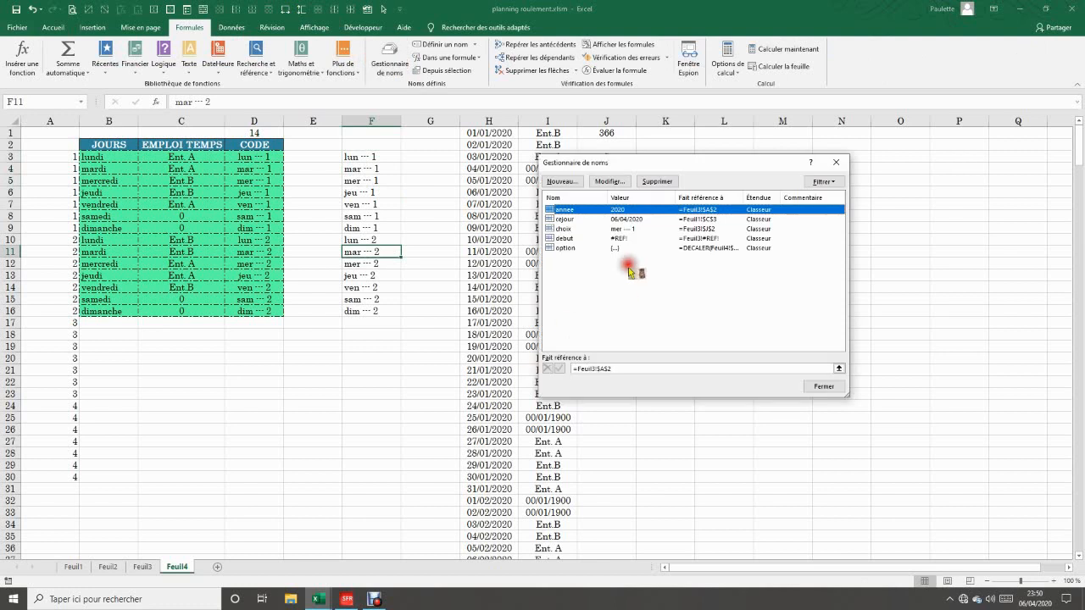
left_click(572, 250)
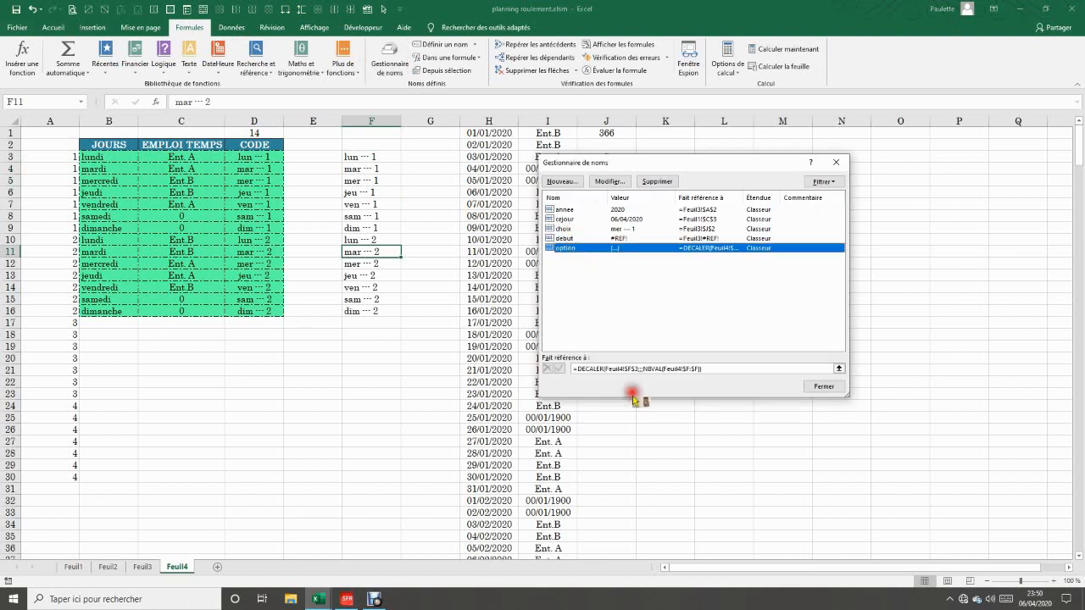
left_click(582, 369)
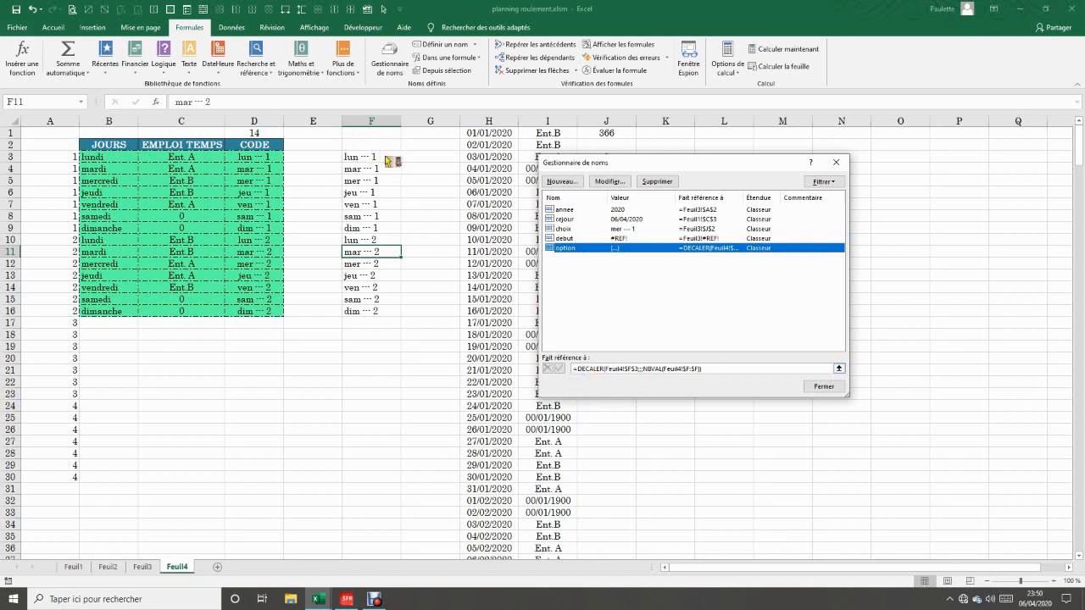
left_click(359, 293)
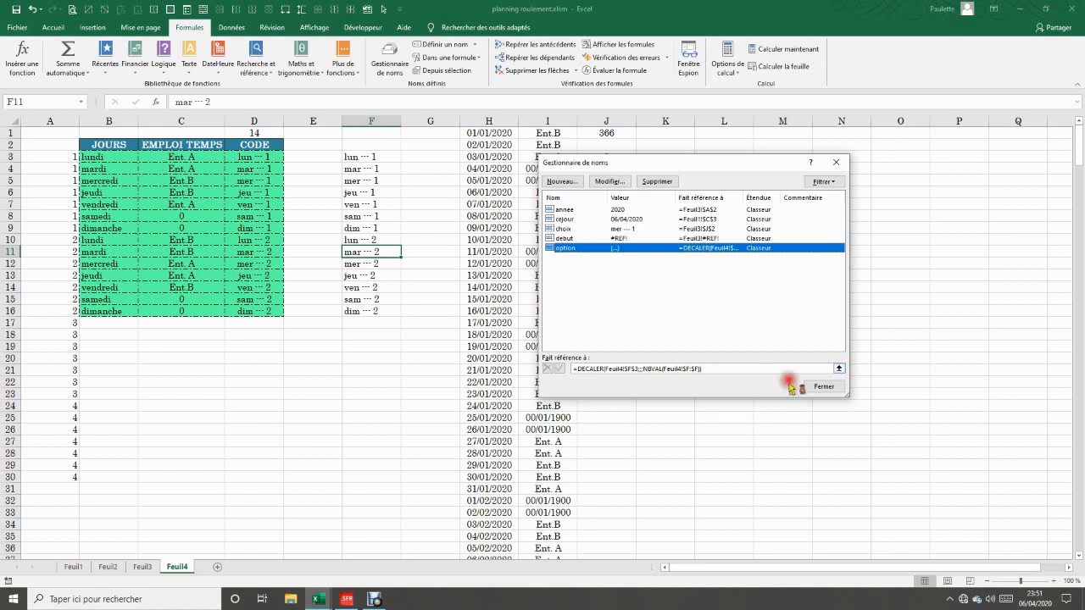
left_click(824, 388)
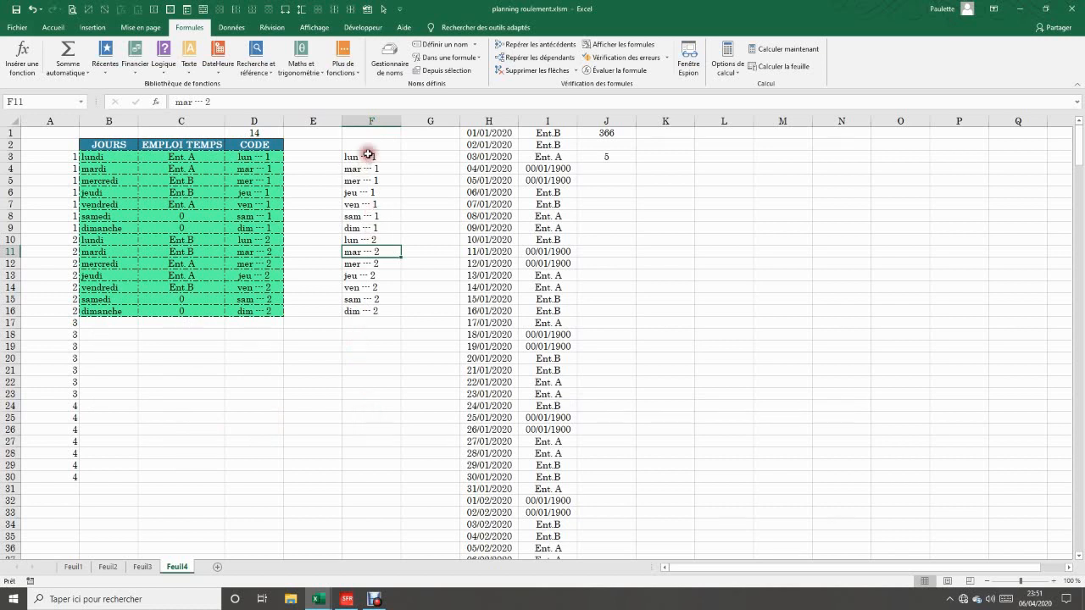
left_click(386, 58)
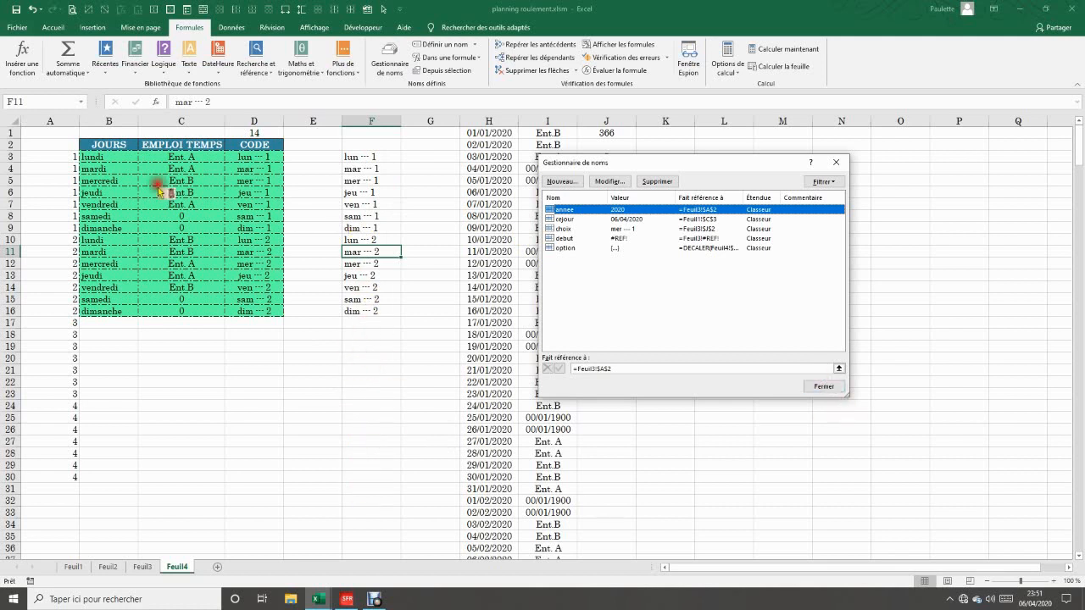
left_click(823, 386)
Examine the date list in column H from H1 and the activity entries in column I, including I4, I5 and I12.
left_click(499, 121)
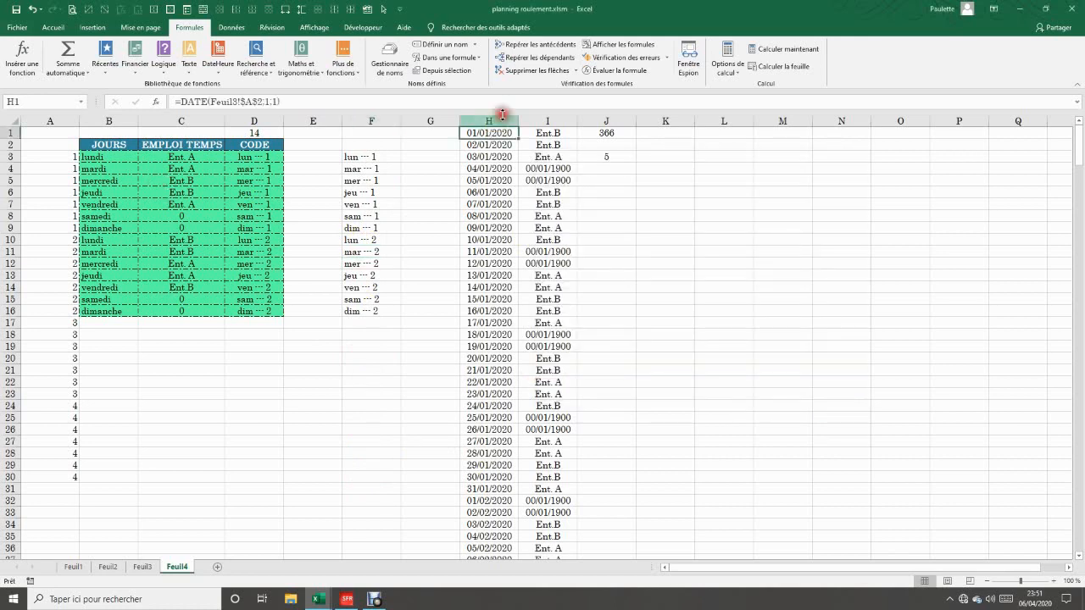
left_click(499, 130)
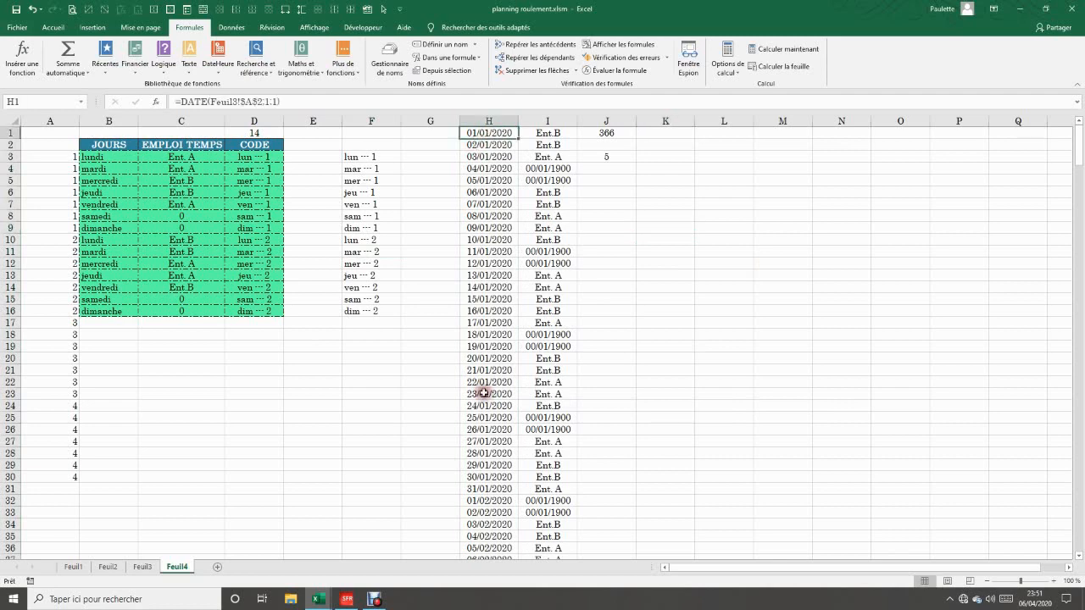
scroll(487, 434, "down", 7)
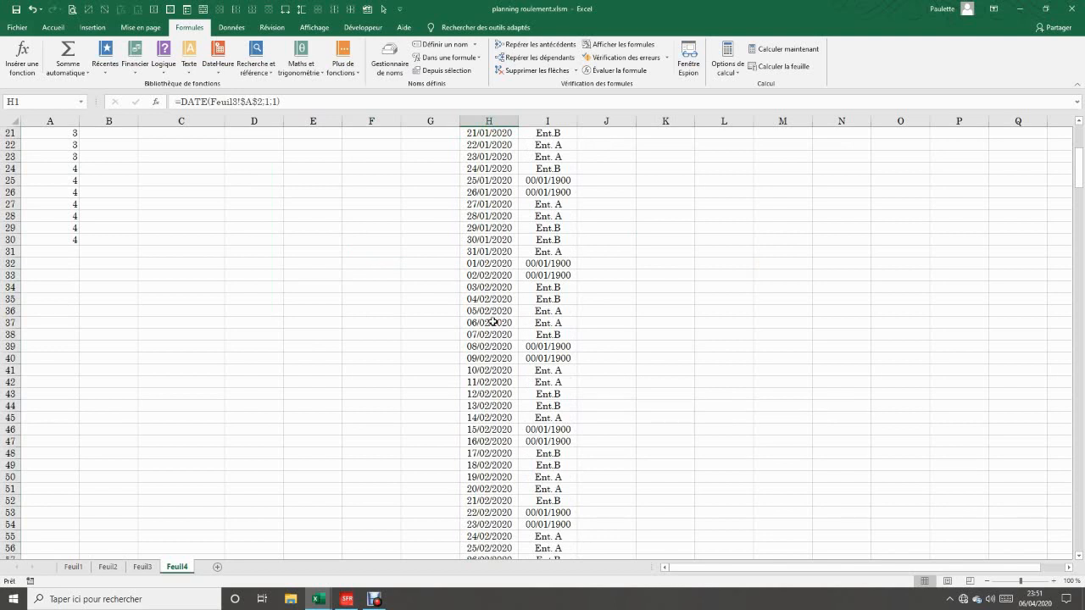
scroll(494, 322, "up", 7)
left_click(564, 134)
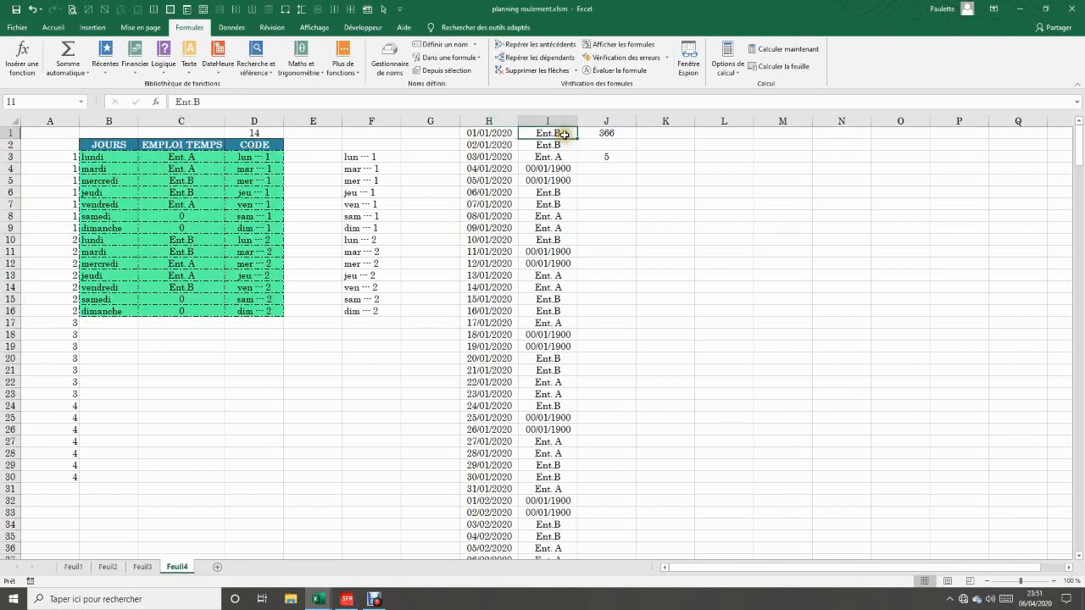
left_click(566, 263)
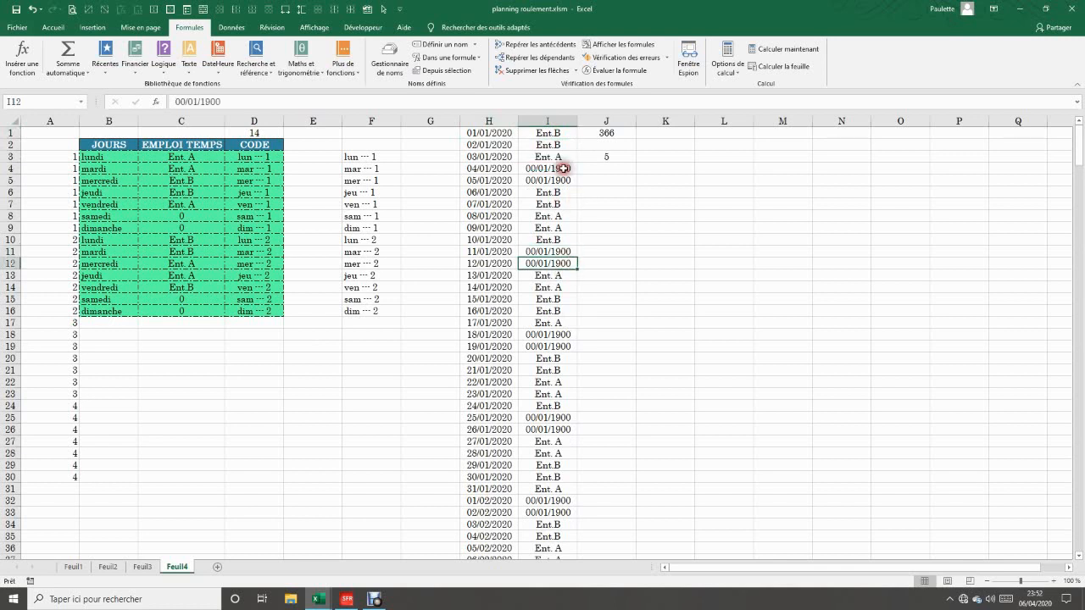
left_click(564, 169)
left_click(564, 181)
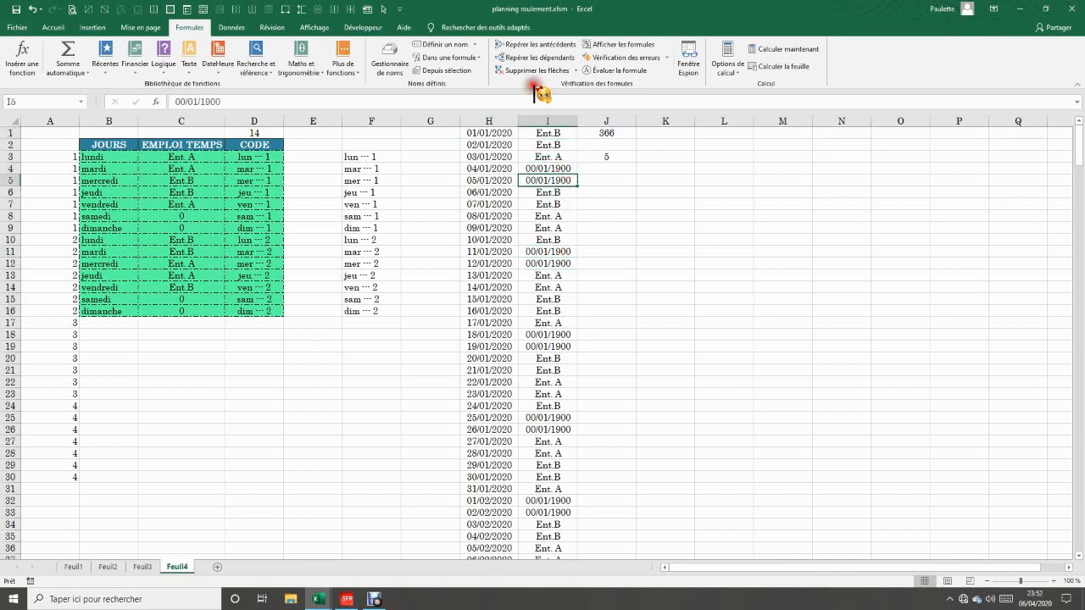
Apply the Texte number format to the whole of column I on Feuil4.
left_click(547, 121)
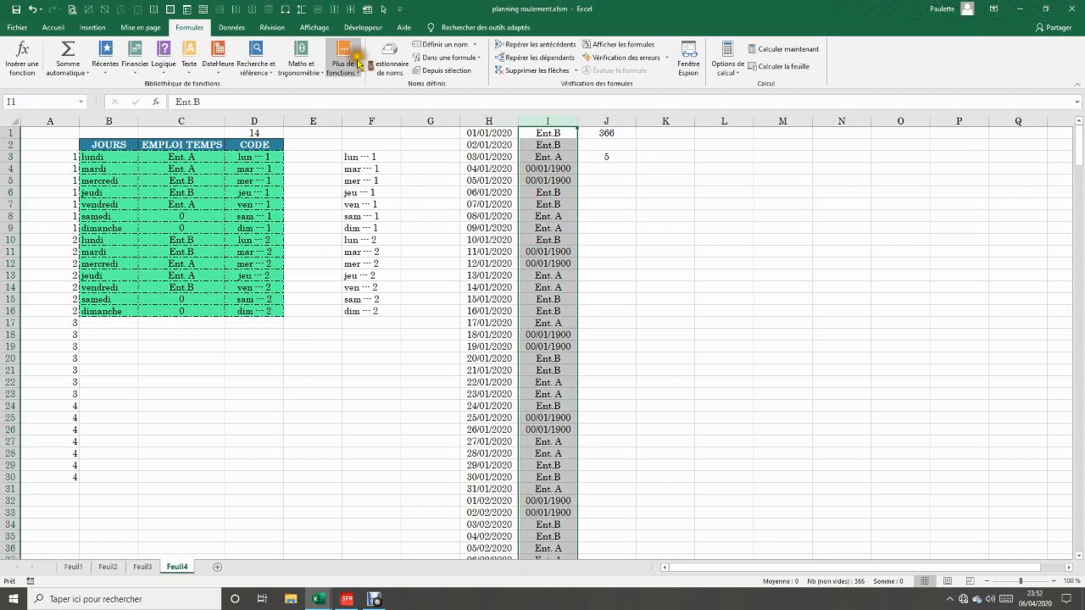
scroll(358, 64, "up", 3)
left_click(536, 49)
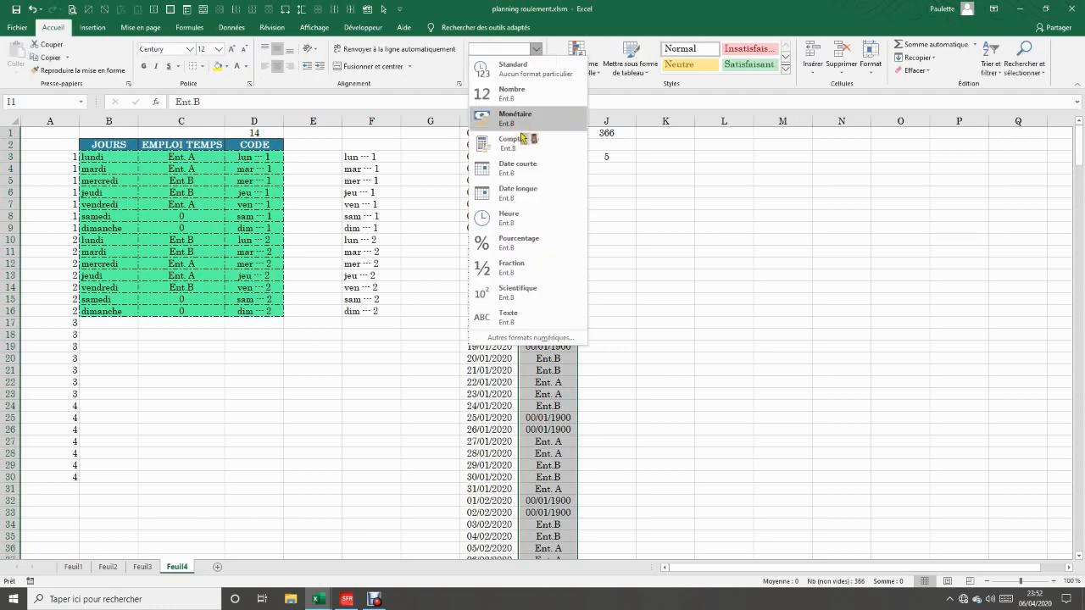
left_click(506, 318)
left_click(654, 348)
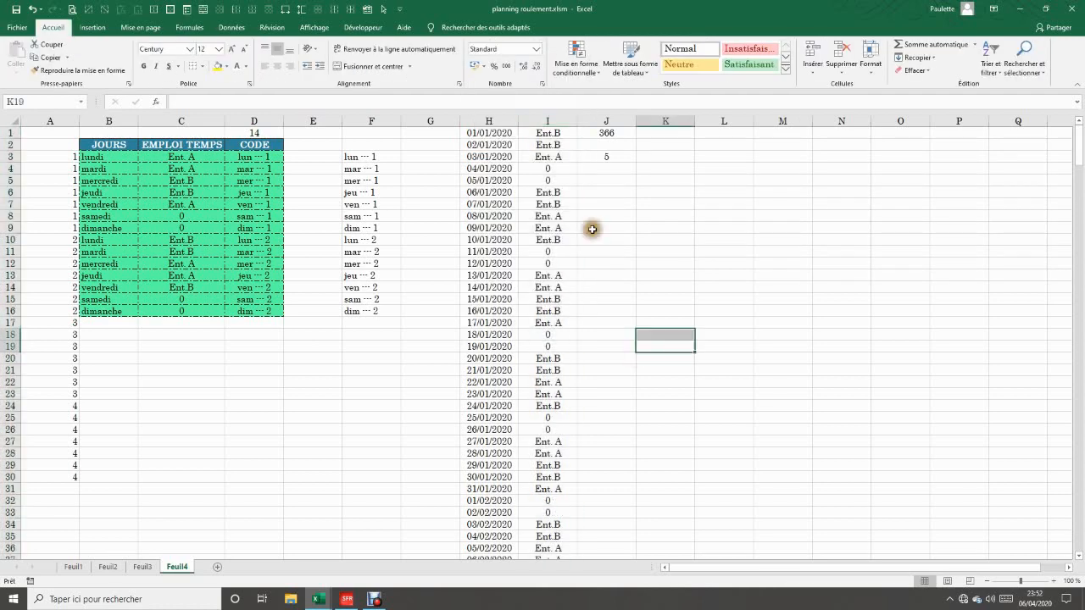
left_click(606, 264)
left_click(555, 168)
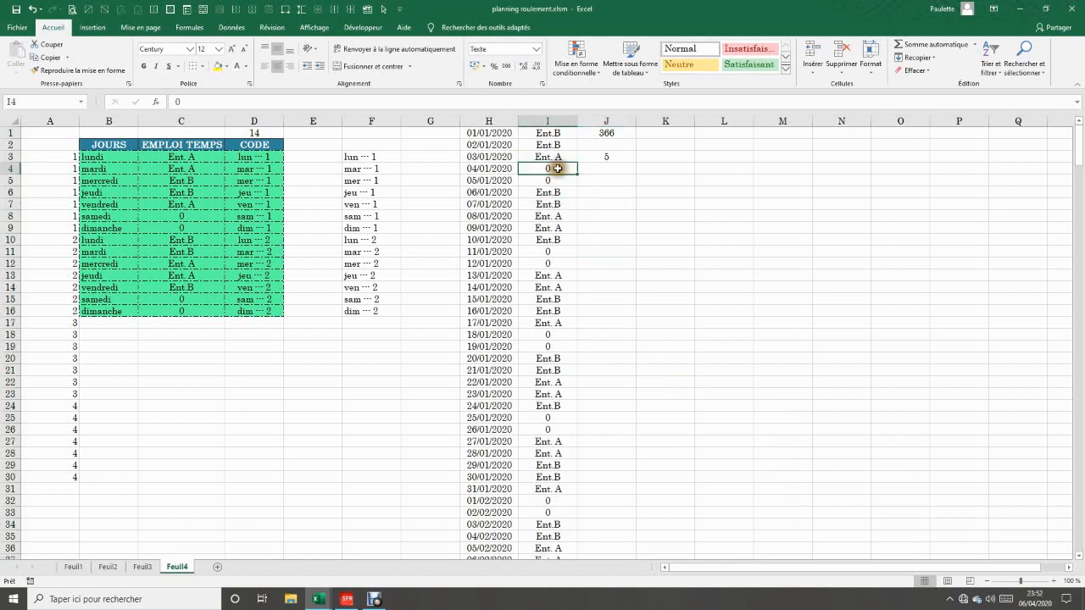
Compare the date in H1 and the activities in I1 and I2 with the yearly calendar on Feuil3 and the timetable on Feuil4.
left_click(496, 133)
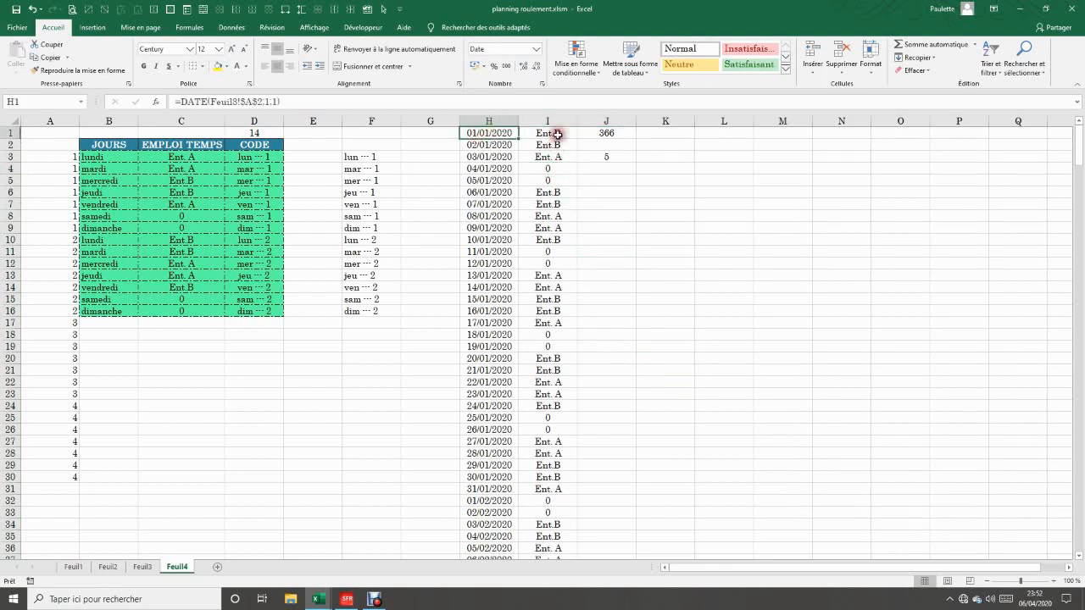
left_click(558, 134)
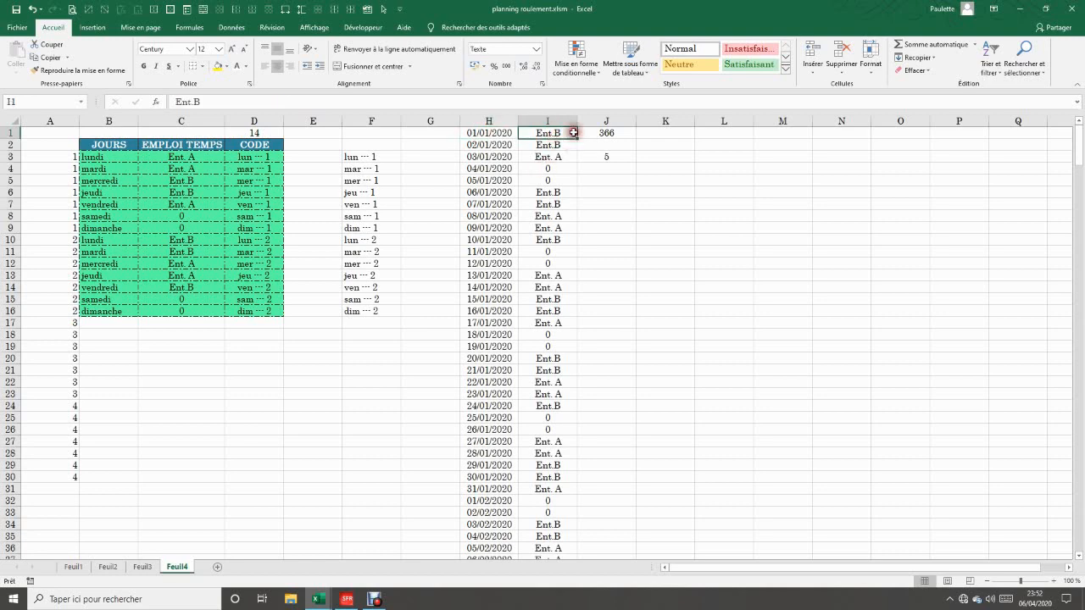
left_click(143, 567)
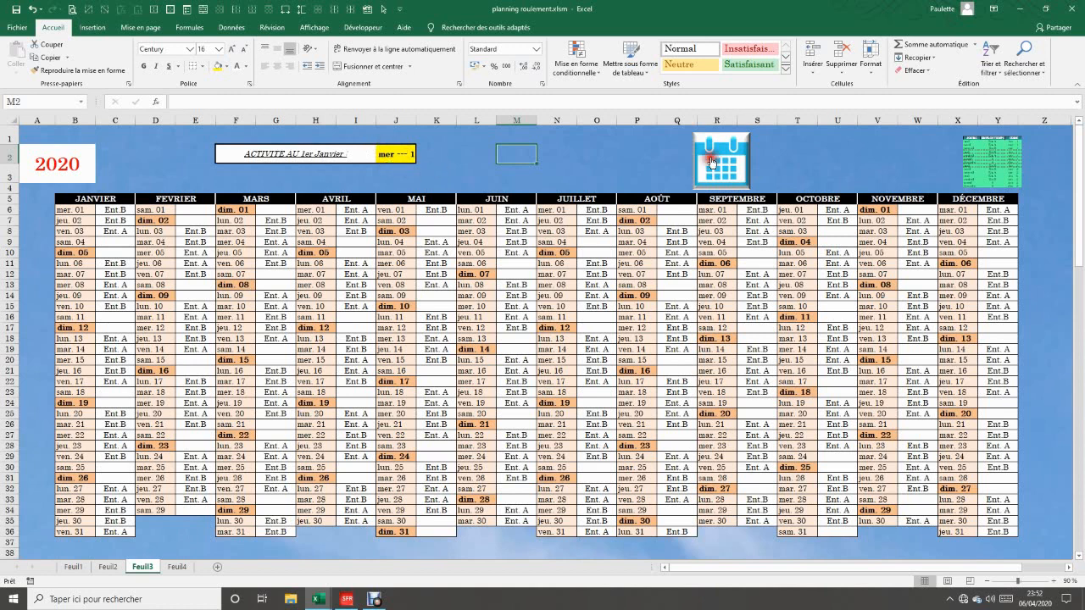
left_click(176, 567)
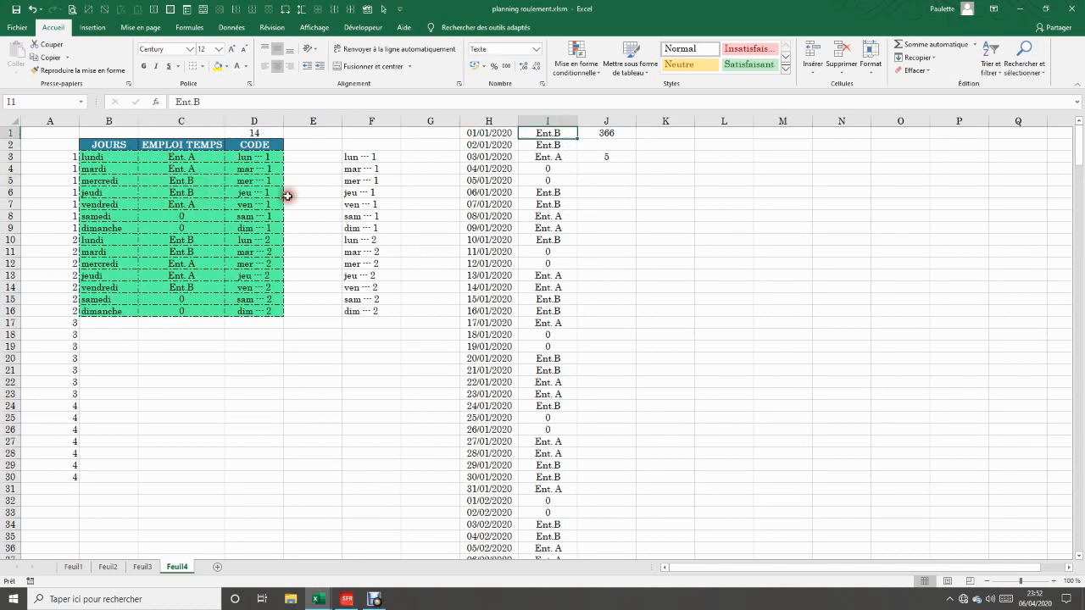
left_click(210, 194)
left_click(554, 145)
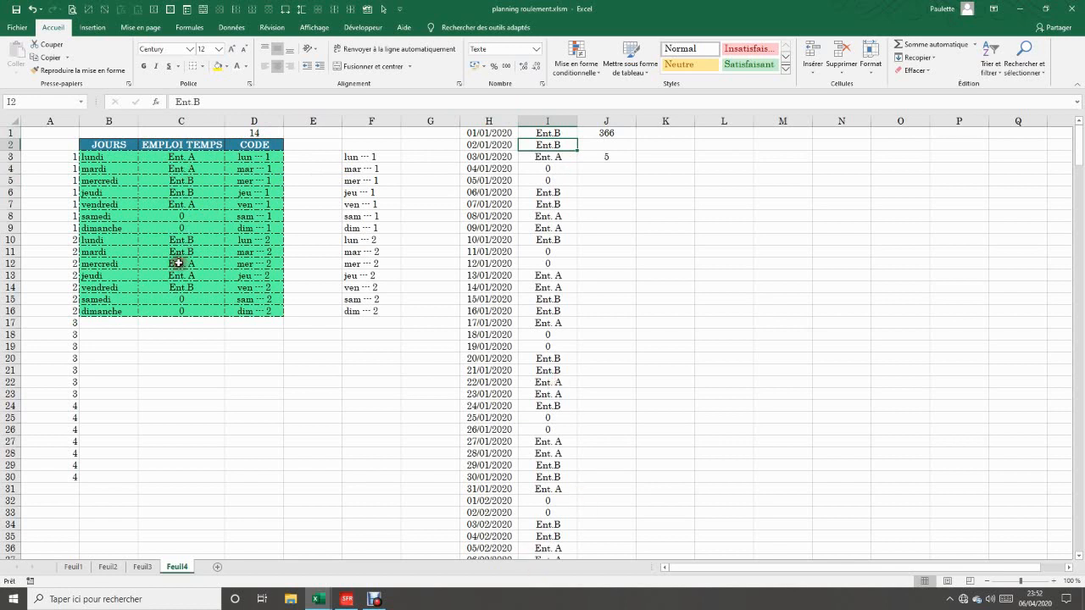
Examine the NBVAL formula in J1 and the EQUIV formula in J3, checking the choix cell on Feuil3.
left_click(623, 134)
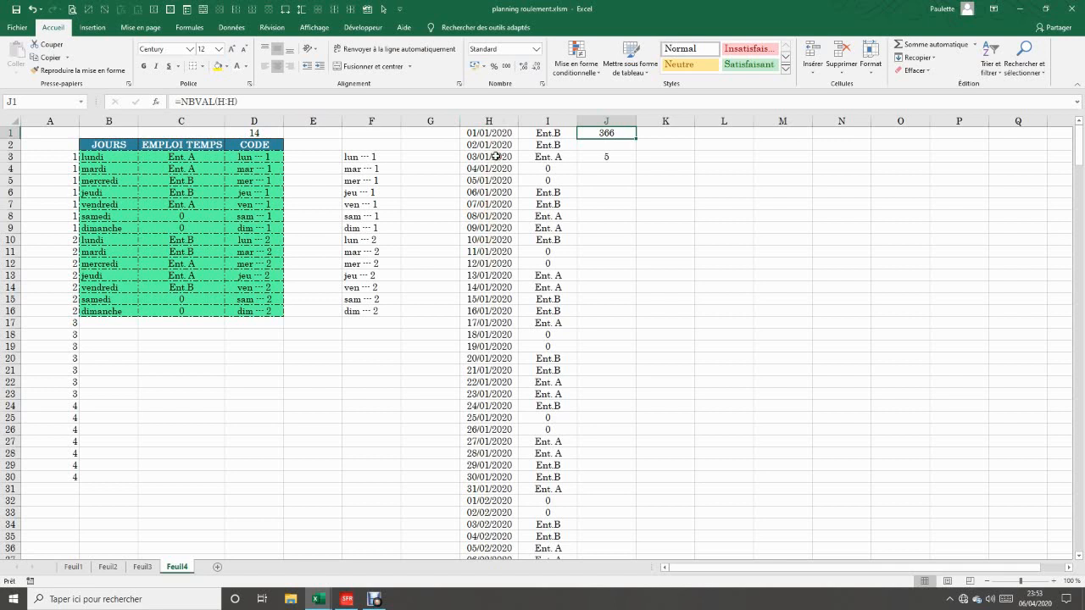
left_click(621, 160)
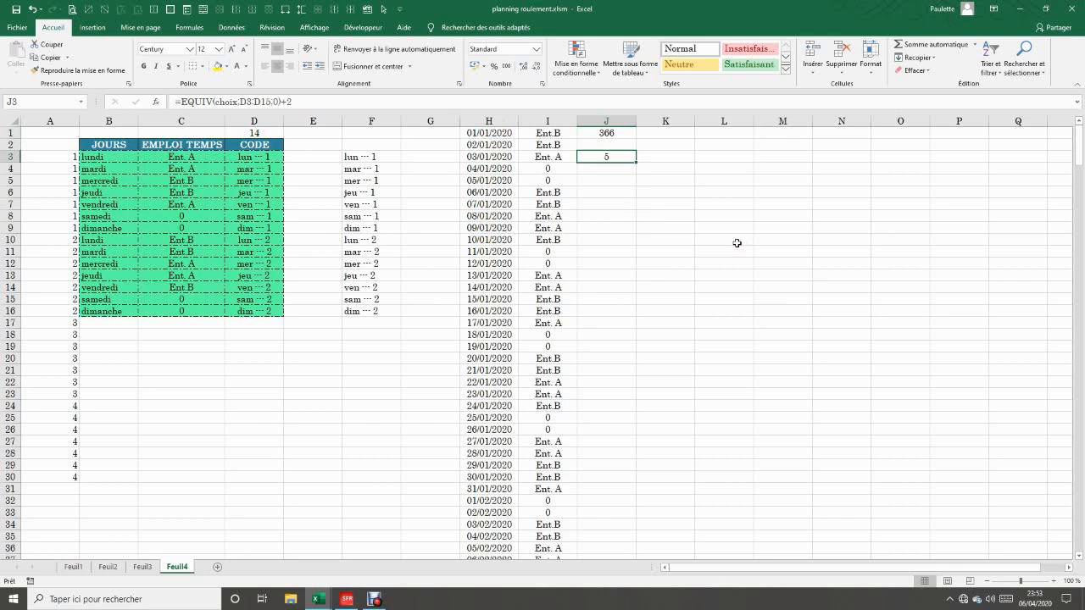
left_click(494, 133)
left_click(623, 157)
left_click(143, 567)
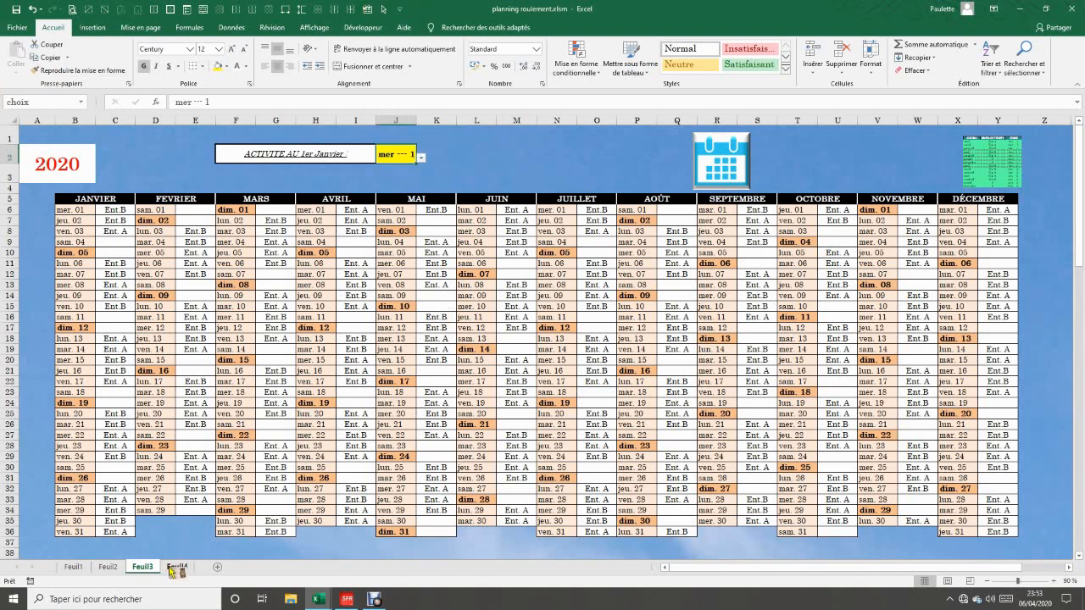
left_click(175, 567)
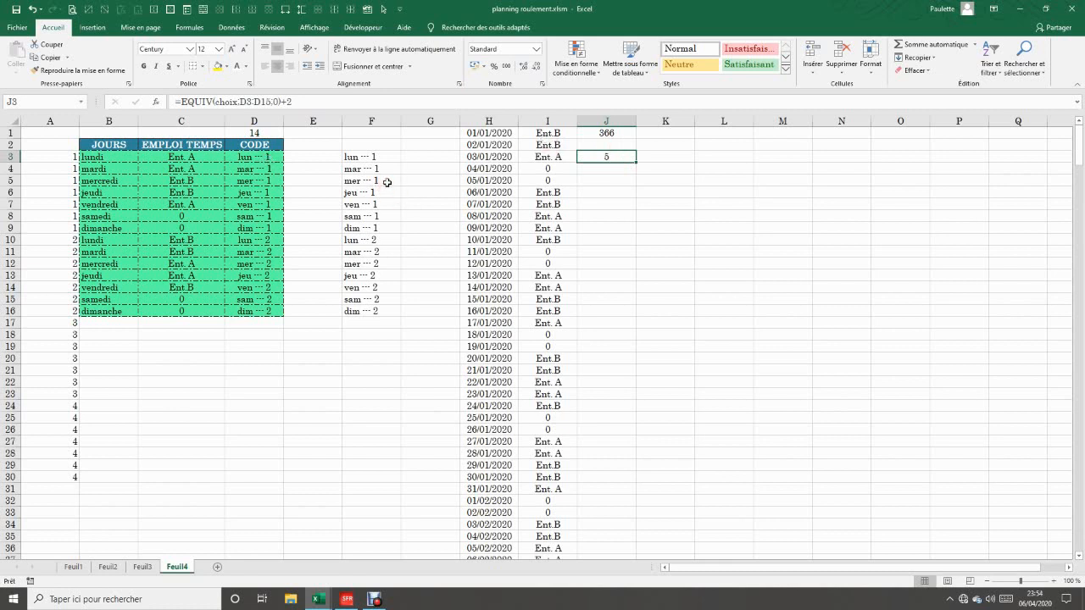
Extend the lookup range of the EQUIV formula in J3 to D3:D30.
left_click_drag(255, 158, 253, 506)
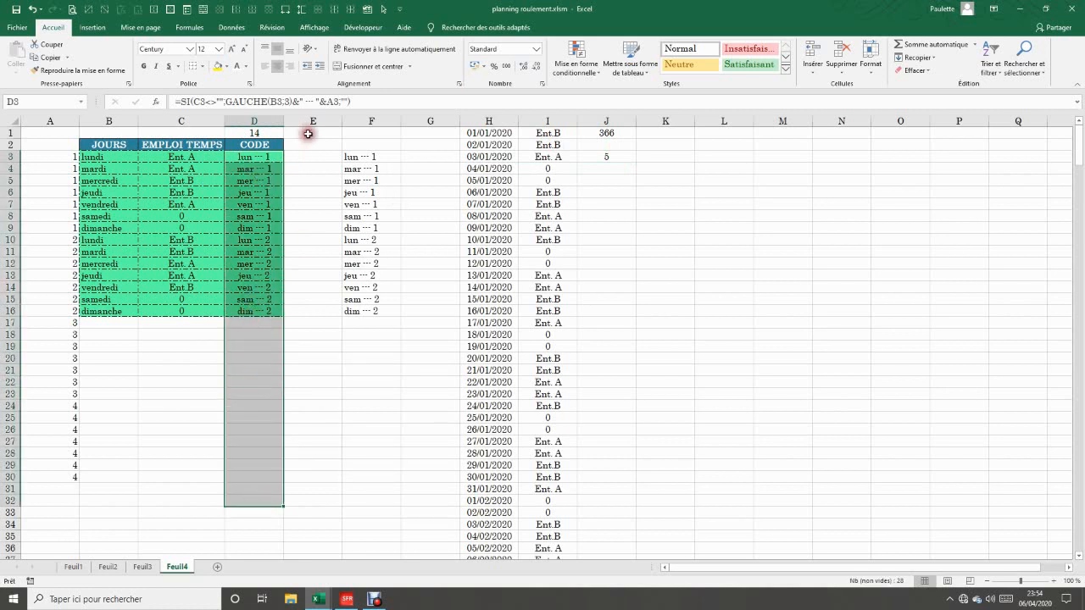
left_click(628, 157)
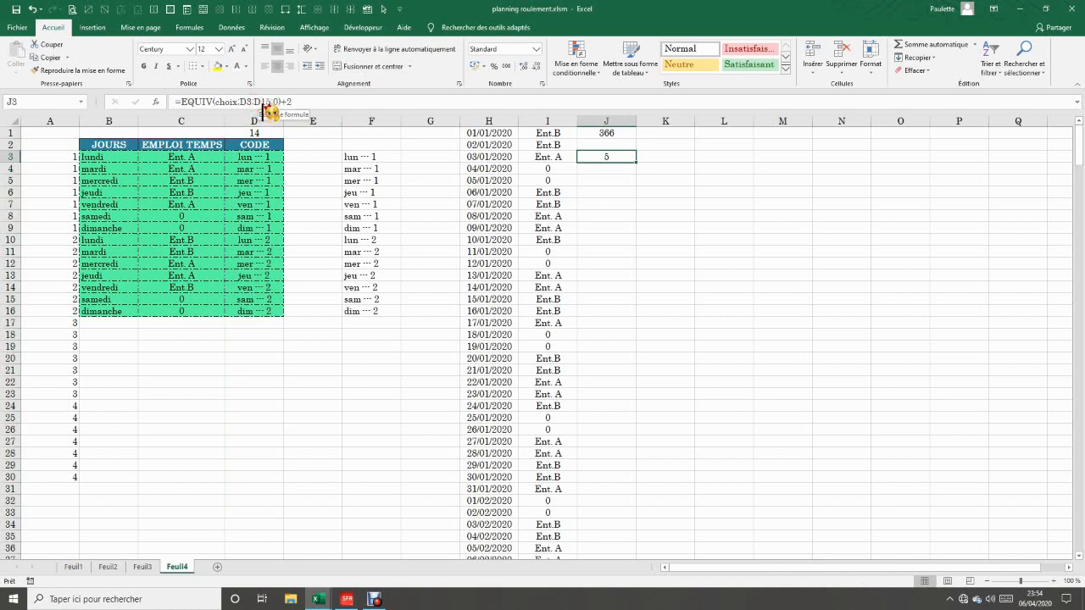
left_click_drag(260, 103, 271, 103)
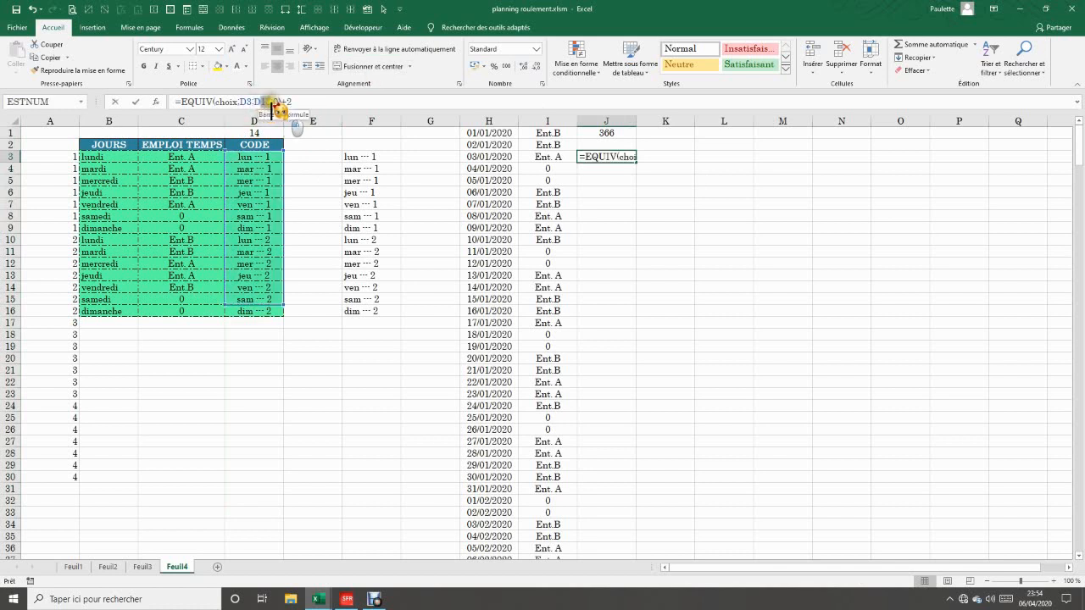
type("30")
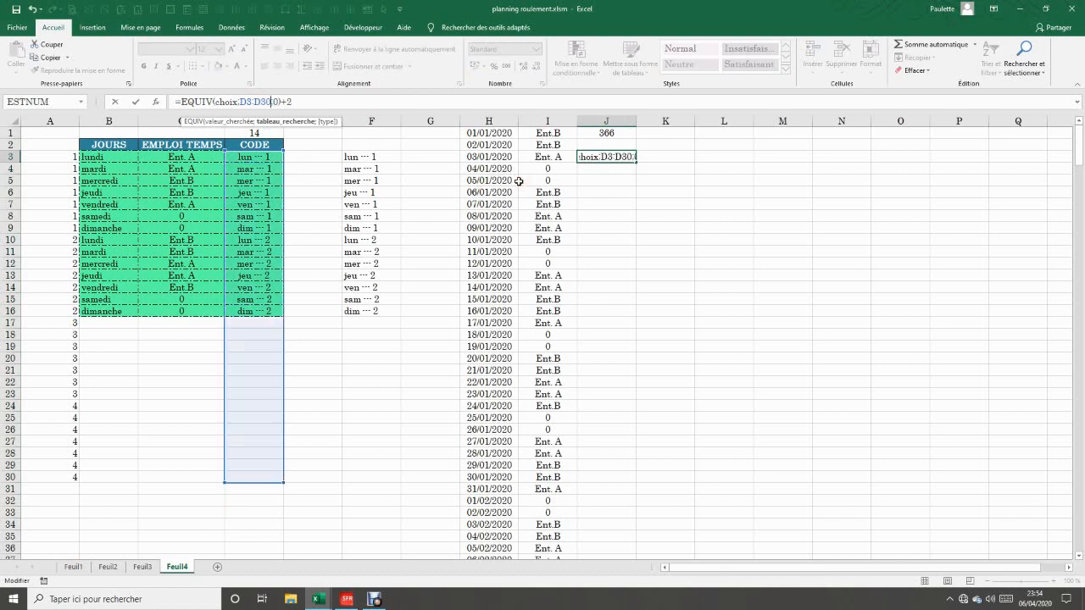
key("Return")
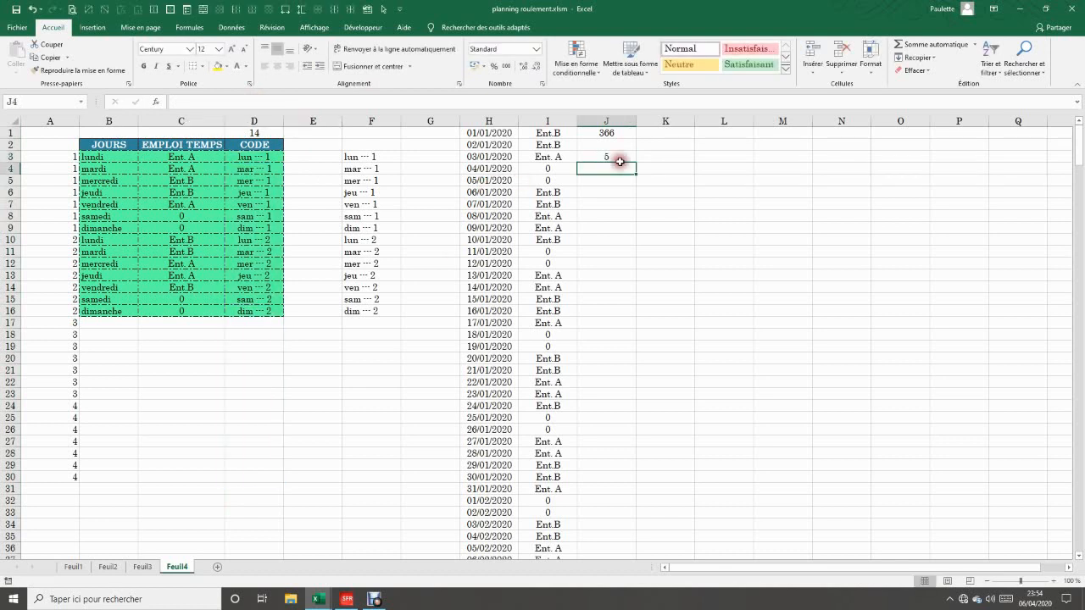
left_click(621, 156)
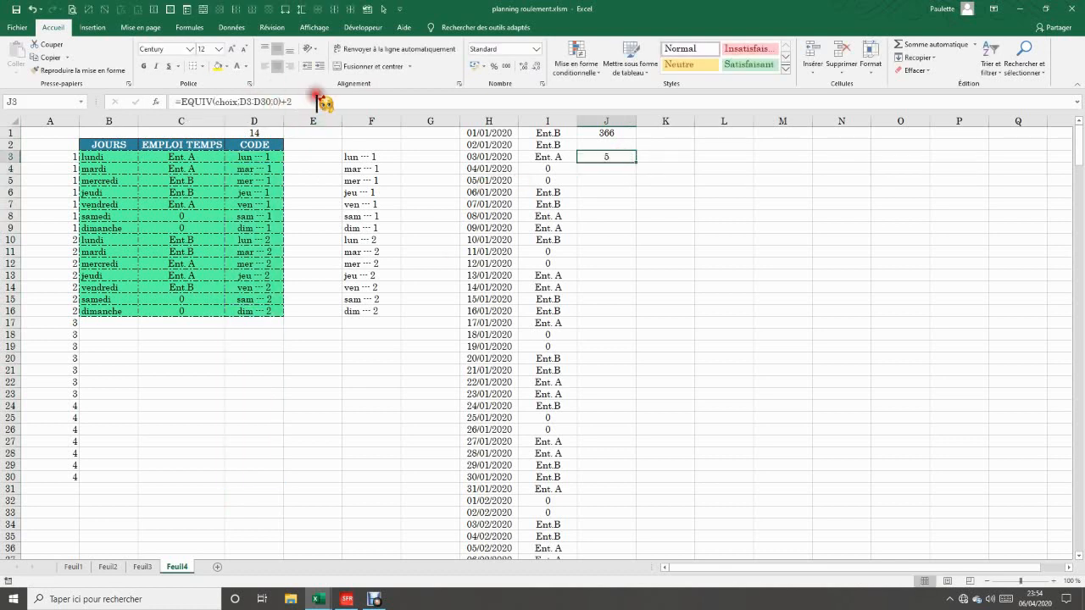
Examine the CODE formula in D3, the EQUIV formula in J3 and the NBVAL formula in D1 against the EMPLOI TEMPS entries from C3 to C16.
left_click(273, 144)
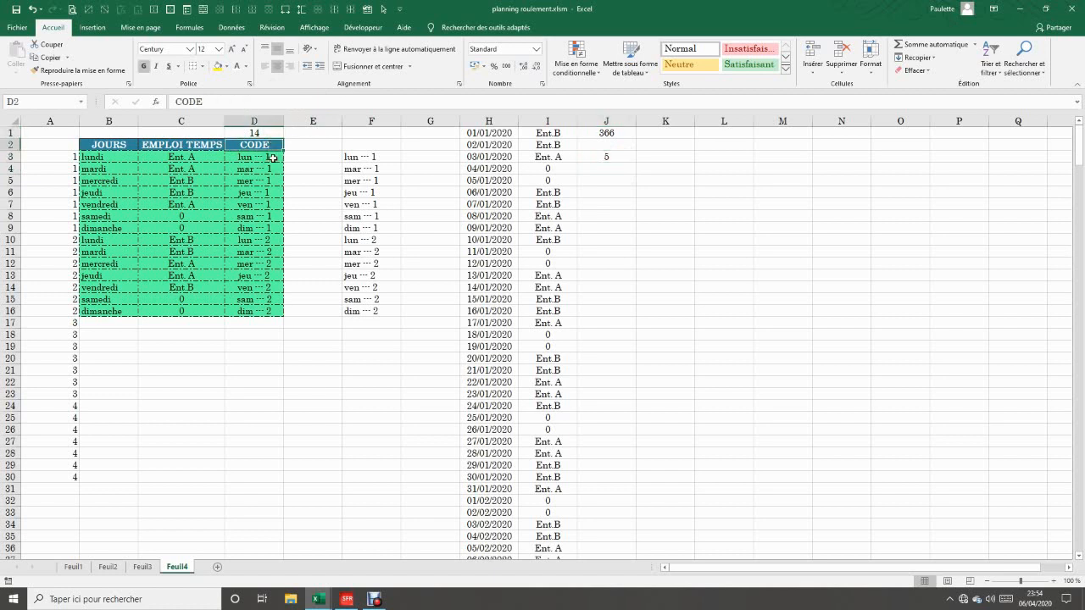
left_click(276, 158)
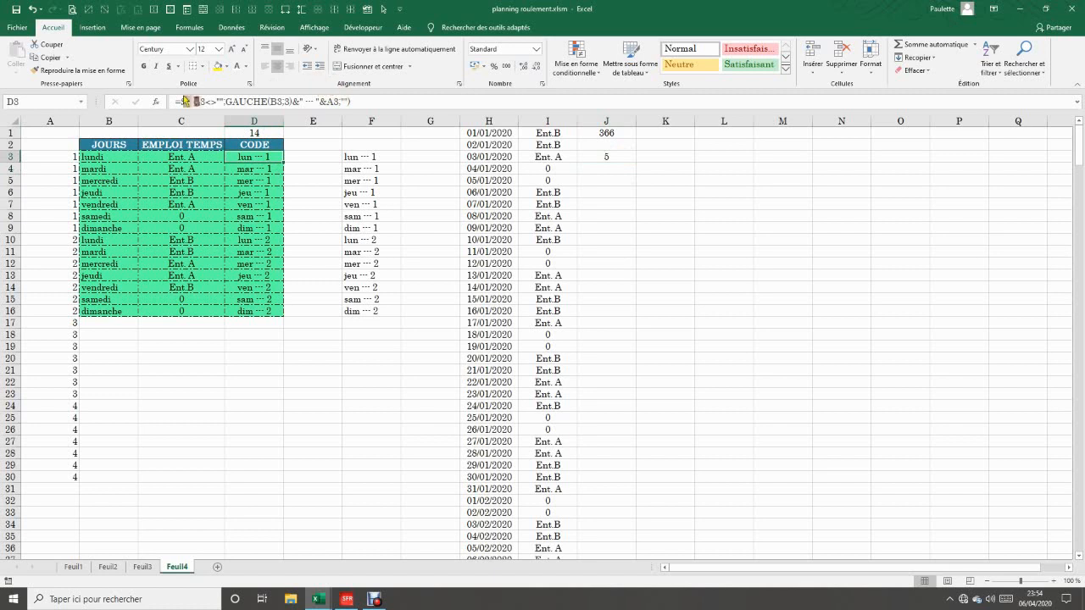
left_click(602, 153)
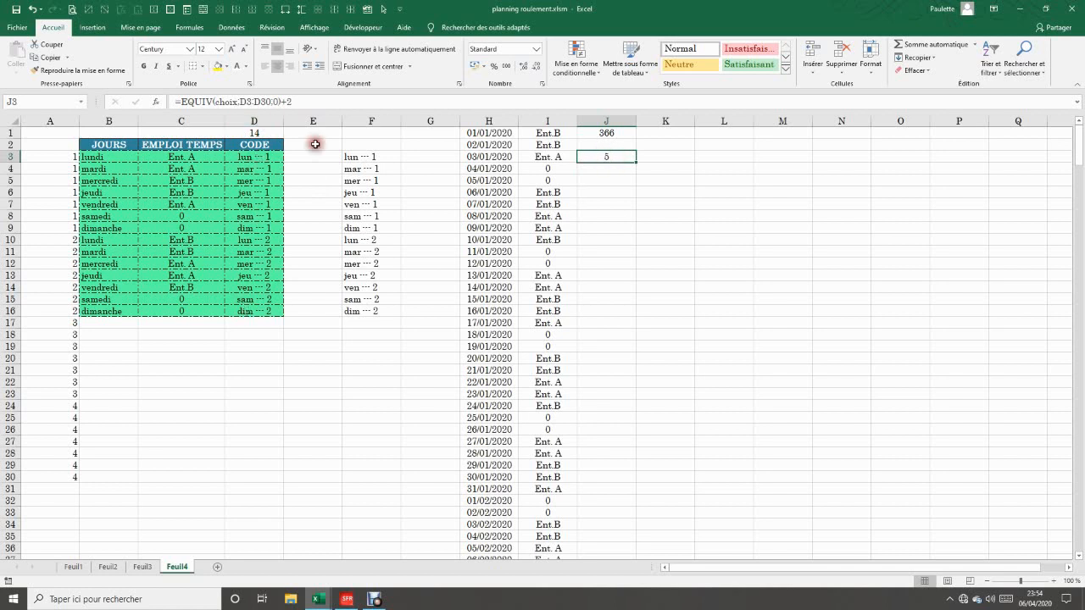
left_click(275, 134)
left_click(699, 228)
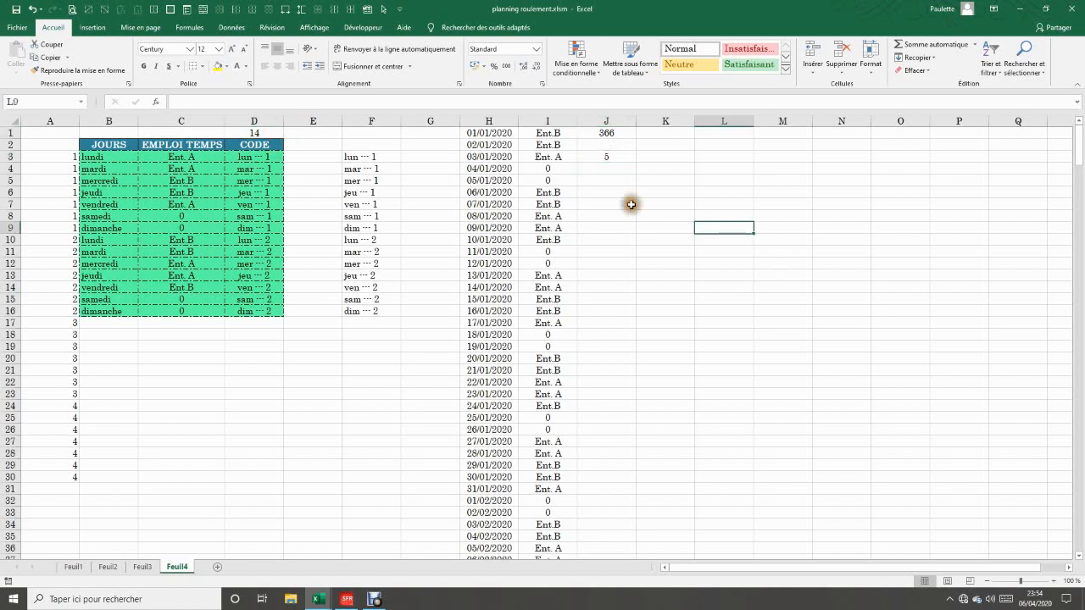
left_click(269, 135)
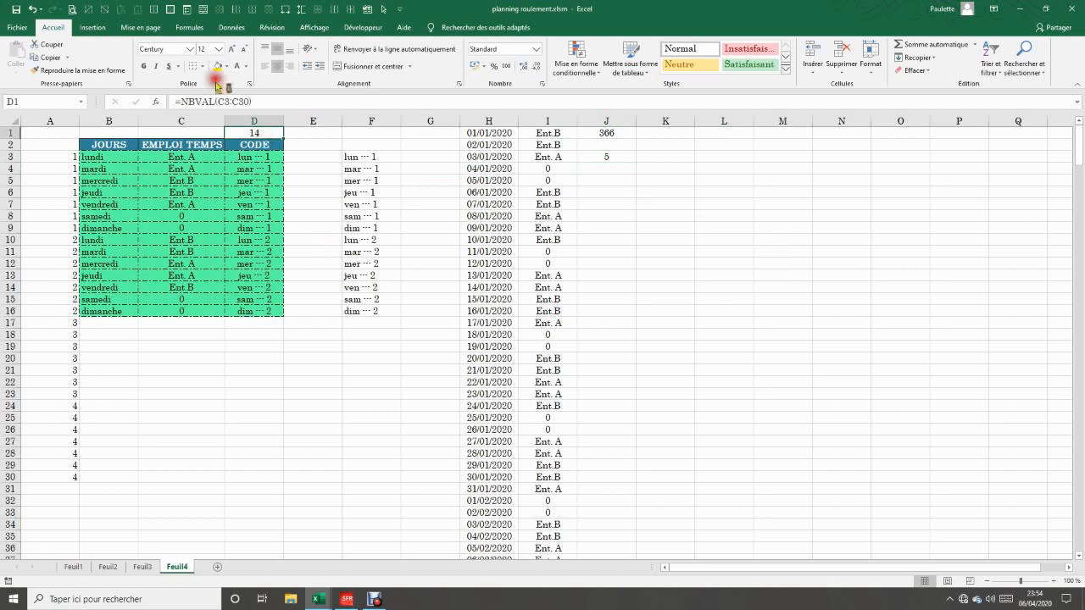
left_click(266, 158)
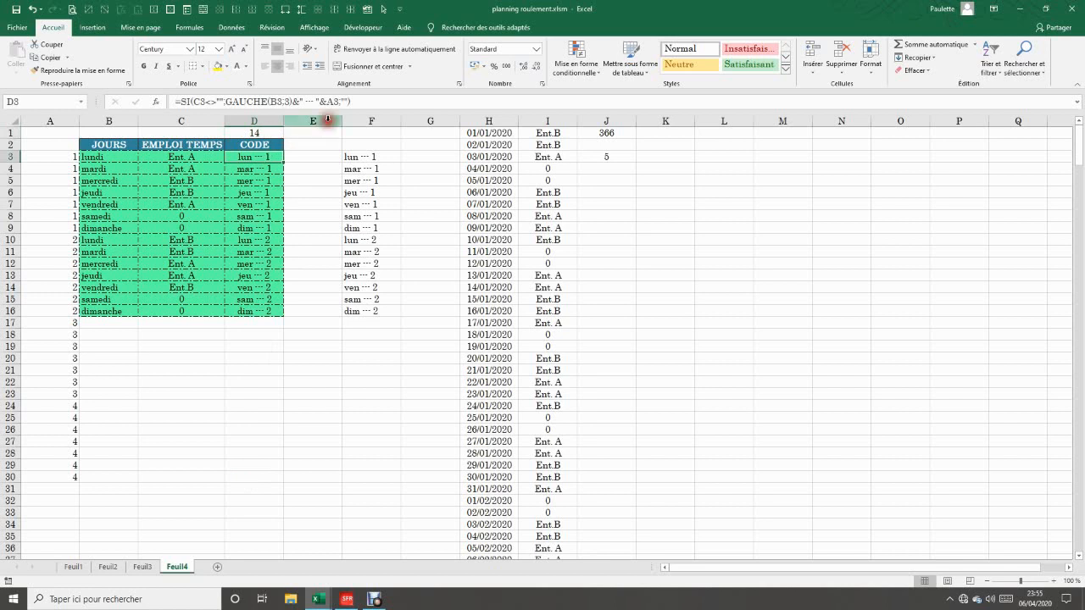
left_click(263, 134)
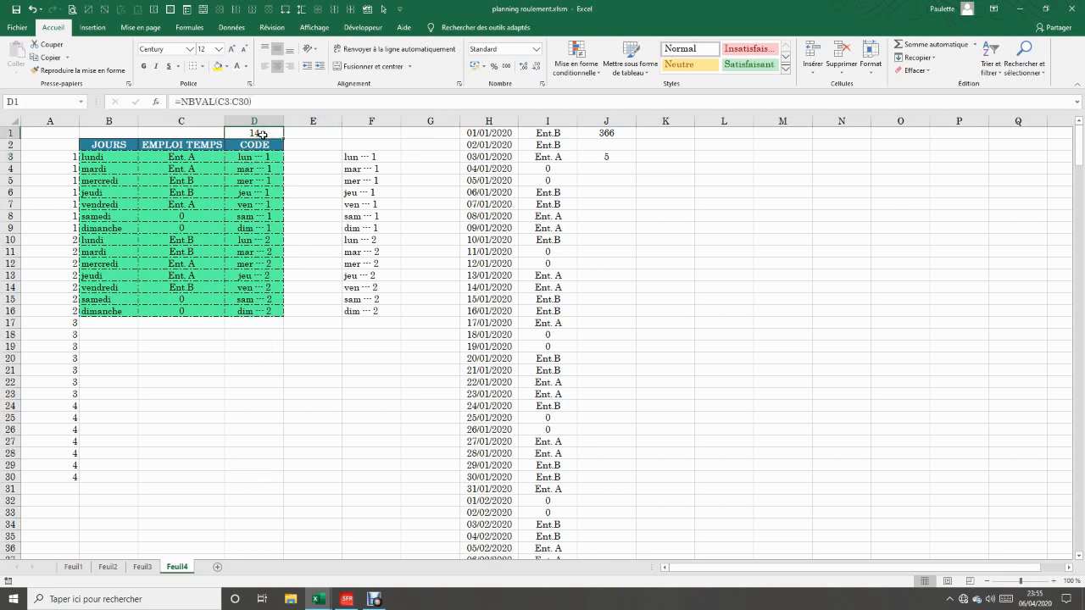
left_click(255, 312)
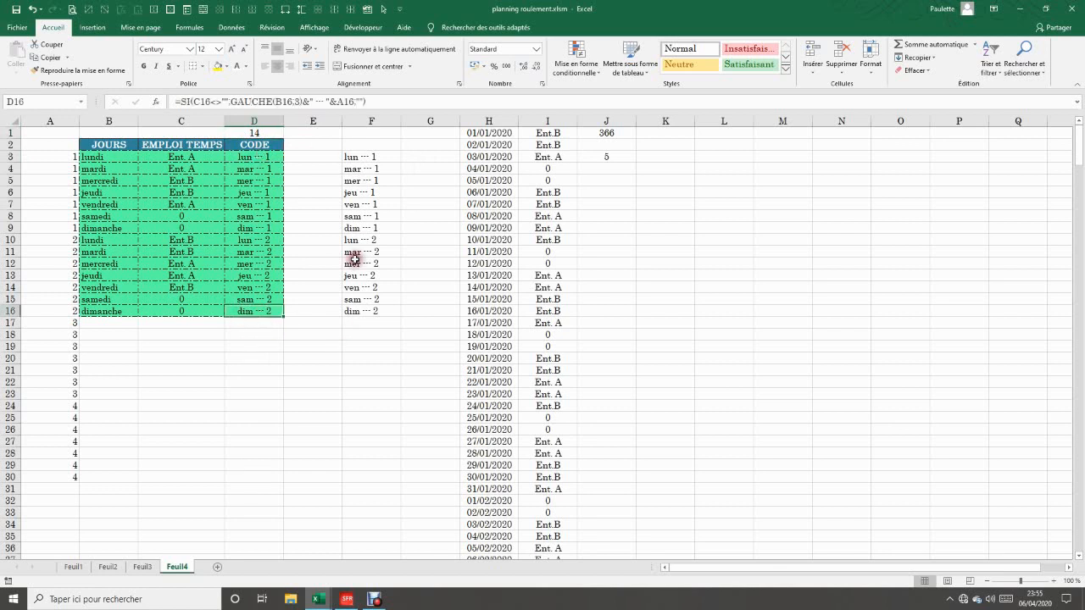
left_click(180, 157)
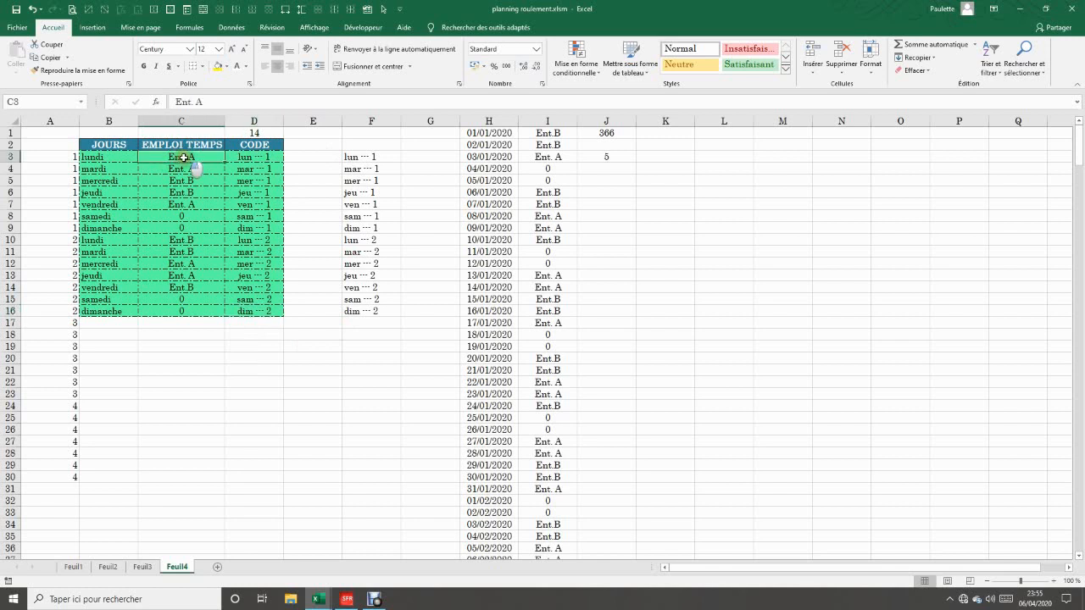
left_click(182, 312)
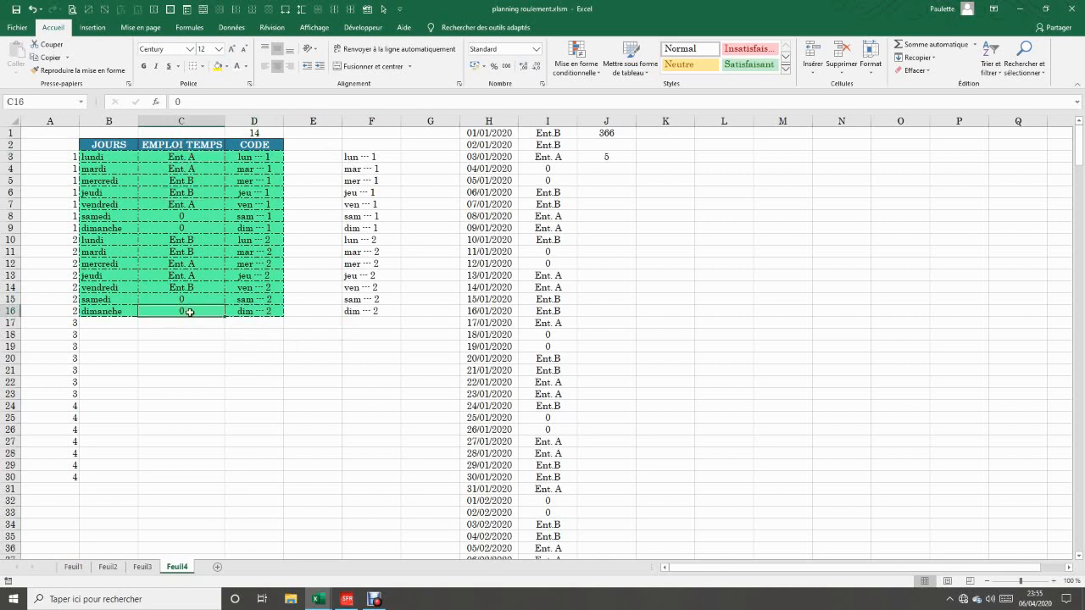
Check the EMPLOI TEMPS cells C17, C15 and C8 against the dates and activities listed in columns H and I.
left_click(197, 326)
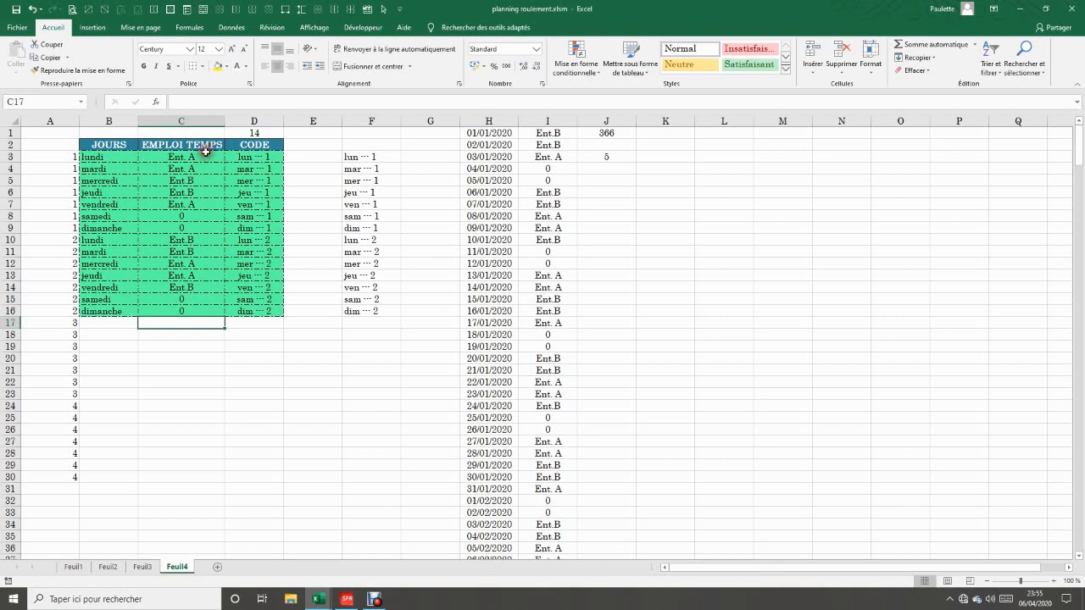
left_click(207, 302)
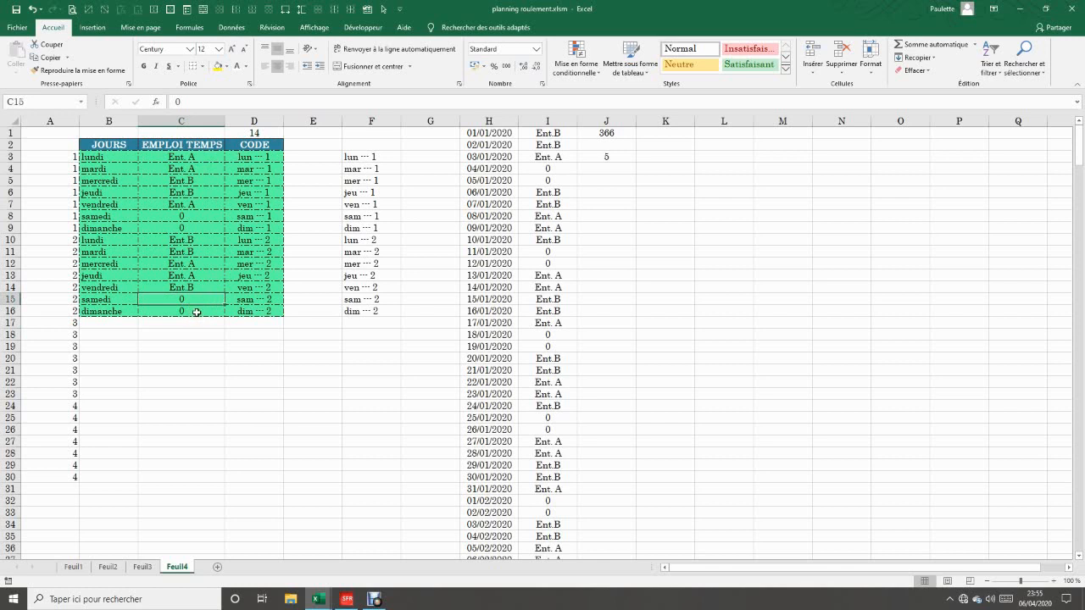
left_click(203, 217)
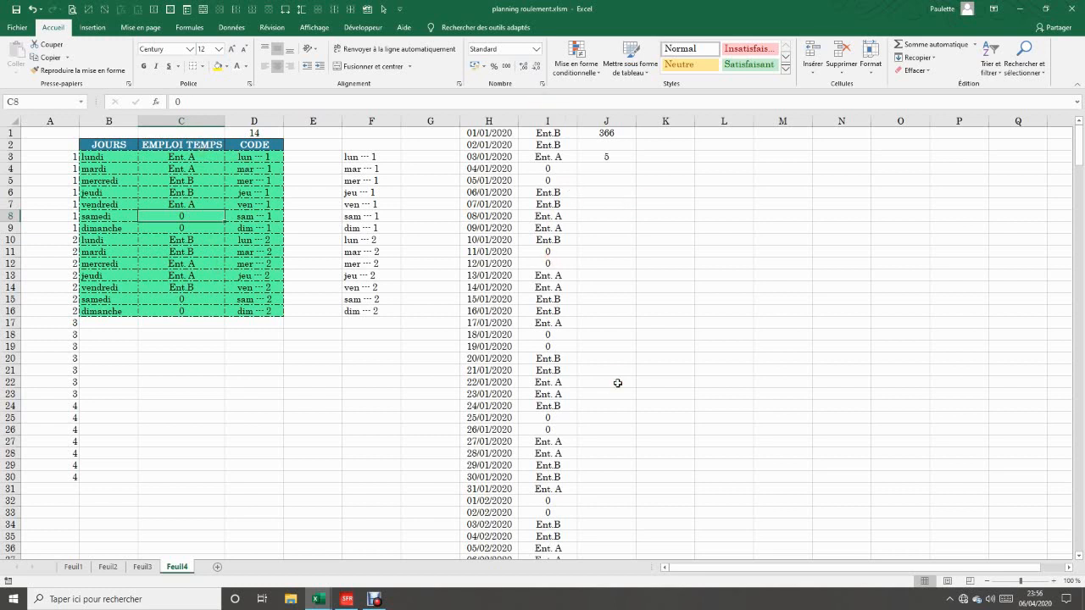
scroll(618, 383, "down", 13)
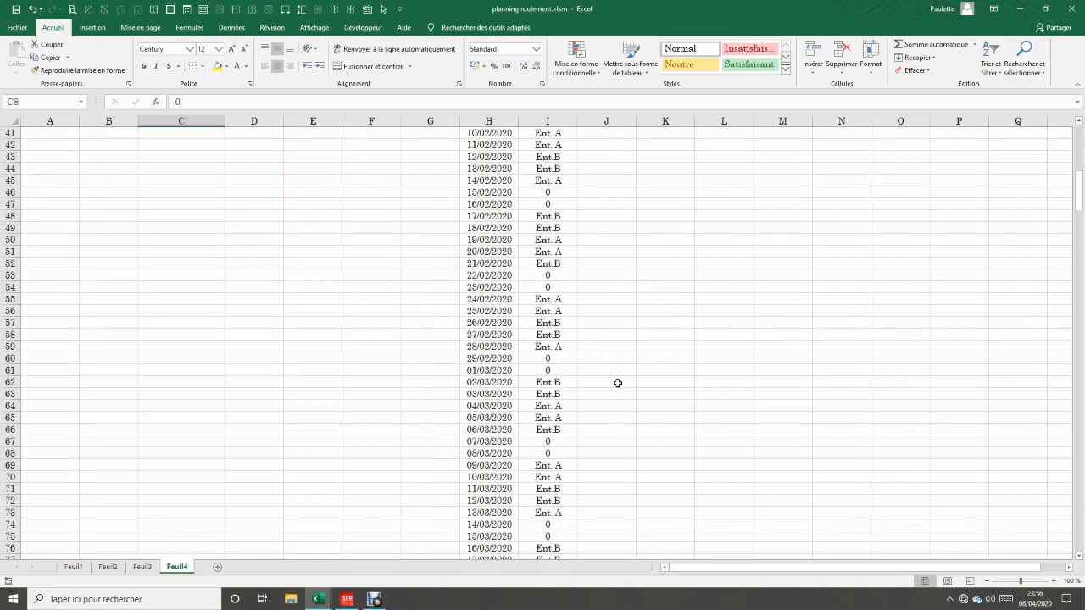
scroll(618, 375, "up", 13)
Switch to the Visual Basic editor and examine the champ_nomme macro in Module1.
left_click(367, 10)
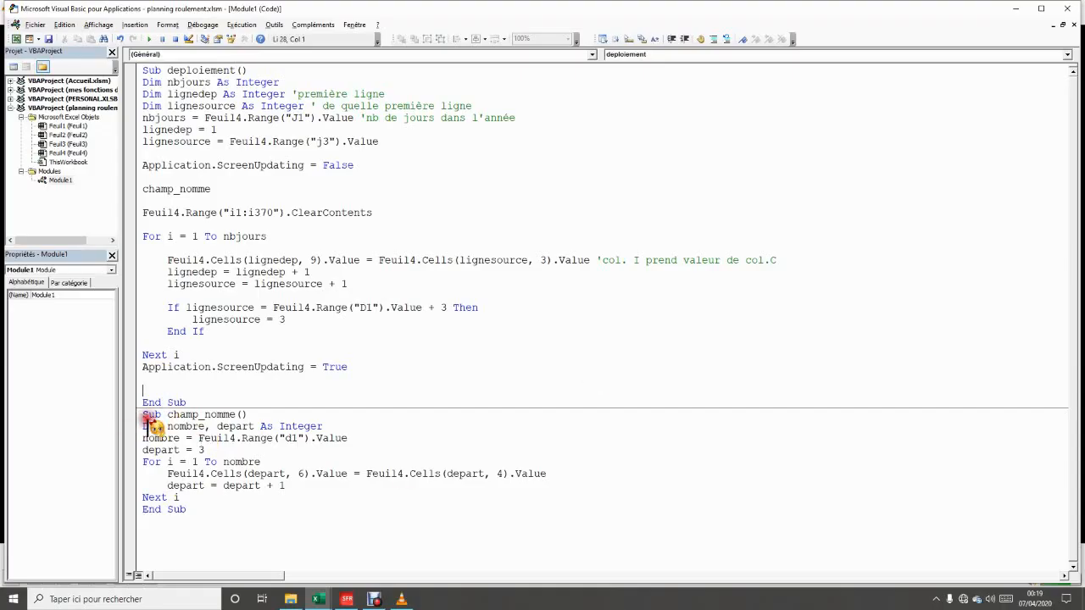
left_click(565, 502)
left_click(294, 488)
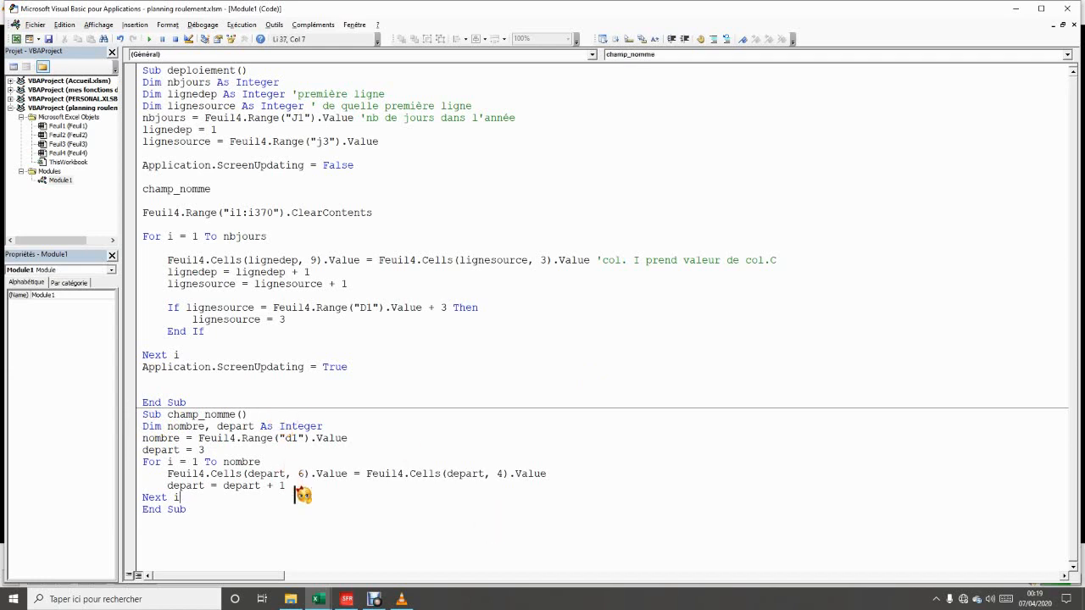
Return to Feuil4 and compare the column F codes with the CODE formulas in column D at rows 3, 4 and 17.
left_click(16, 42)
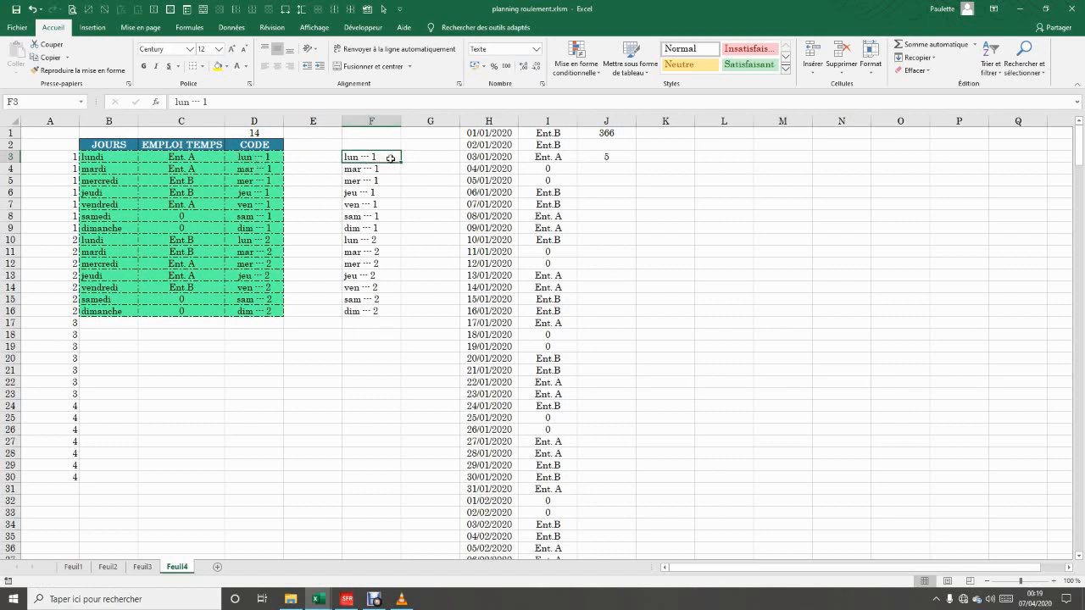
left_click(255, 157)
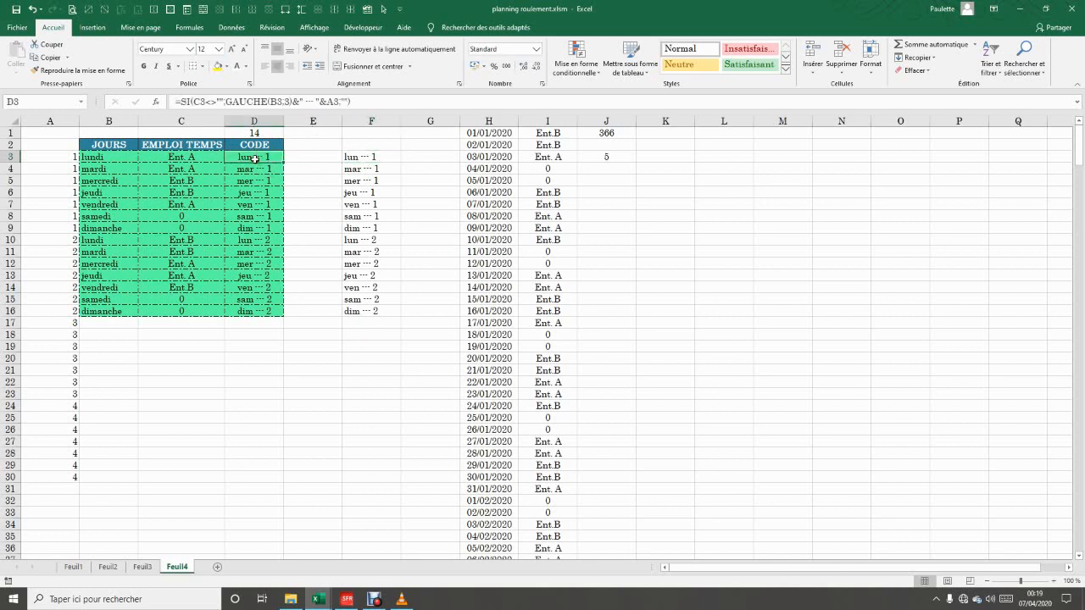
left_click(370, 156)
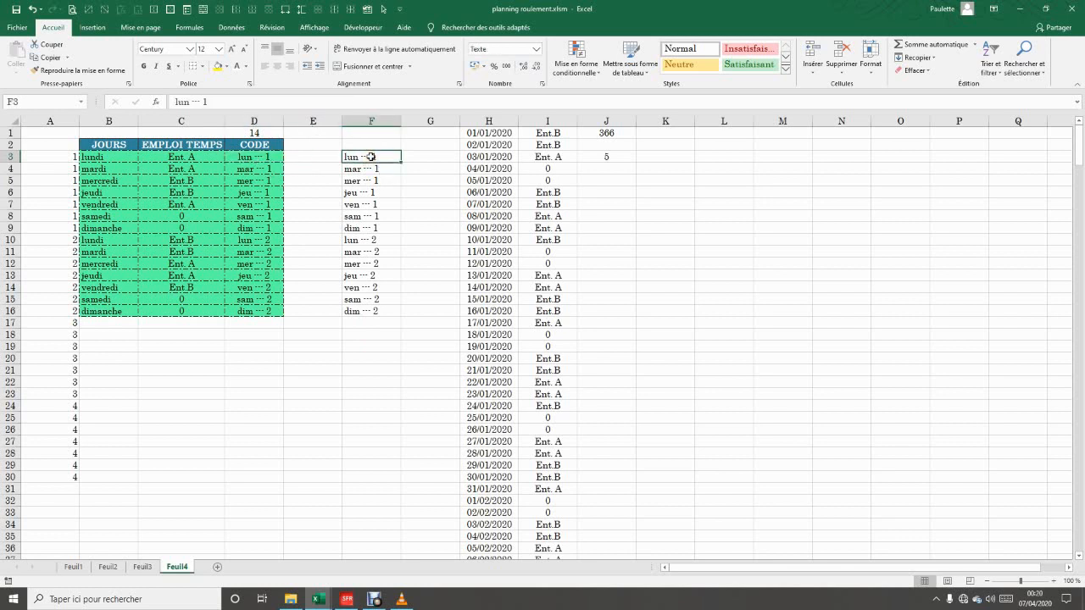
left_click(249, 171)
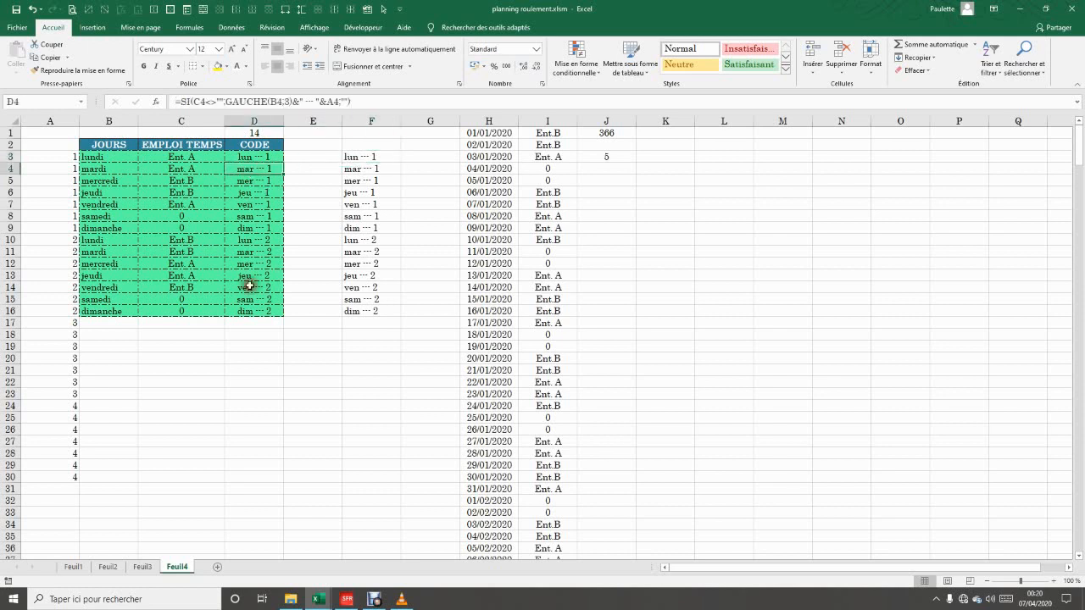
left_click(366, 324)
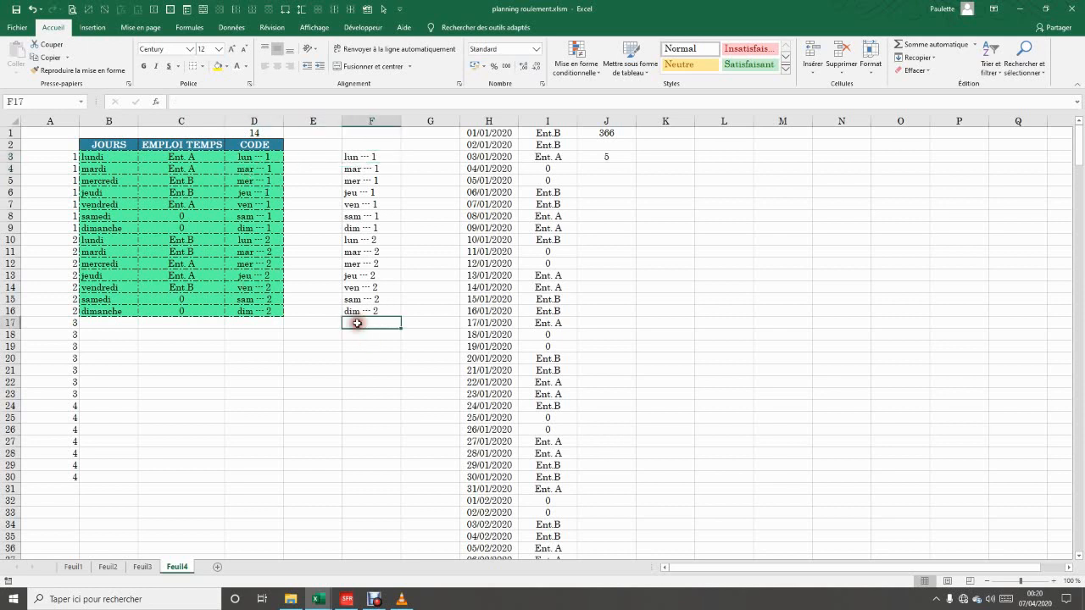
left_click(257, 323)
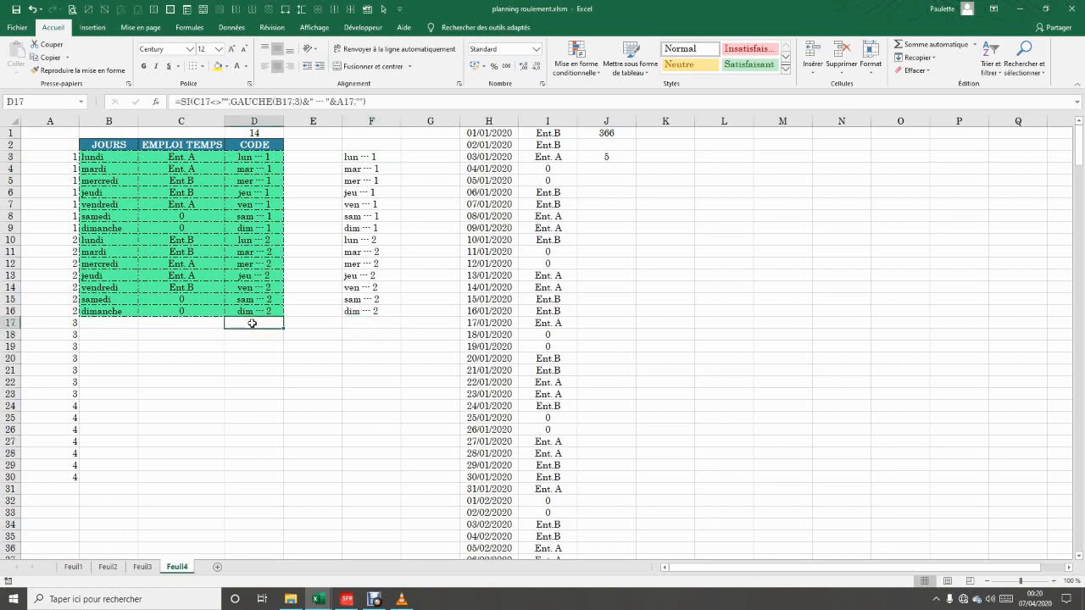
left_click(379, 324)
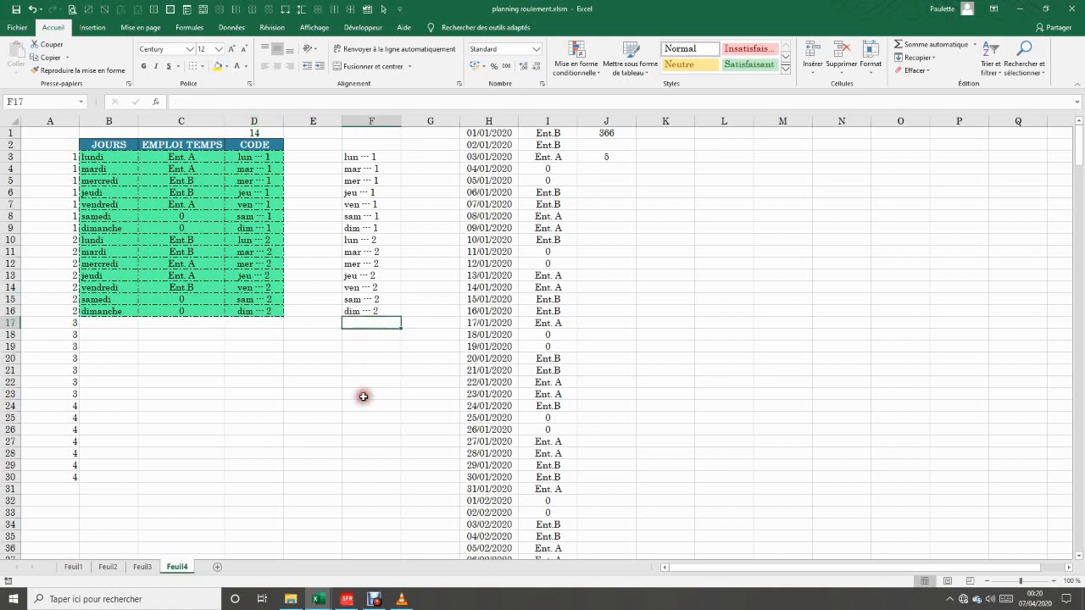
Examine the copied code list F3:F16 and the range F17:F30 below it.
left_click(366, 479)
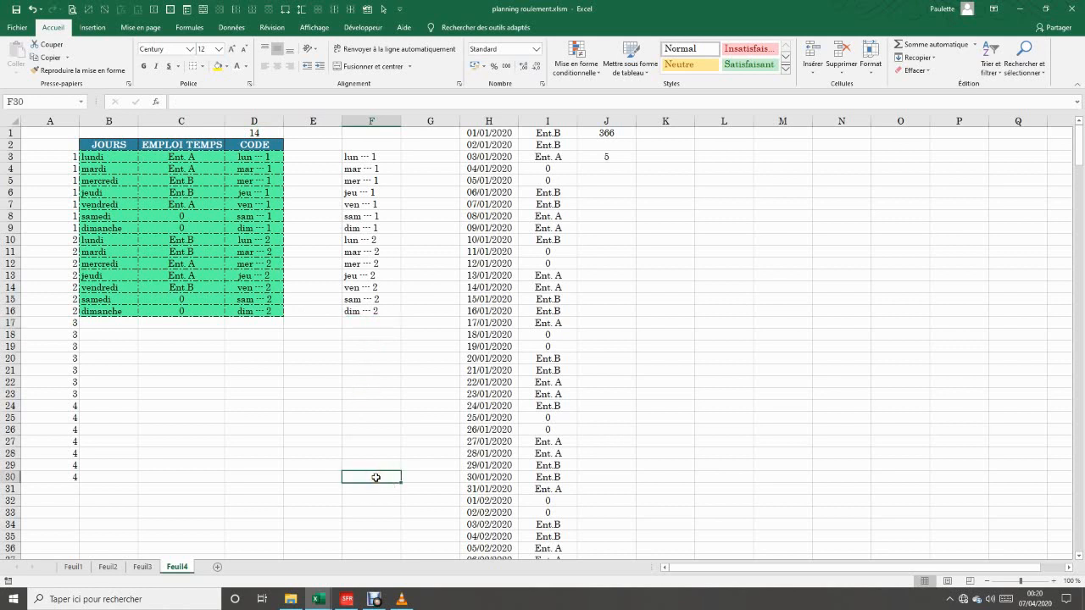
left_click(368, 323)
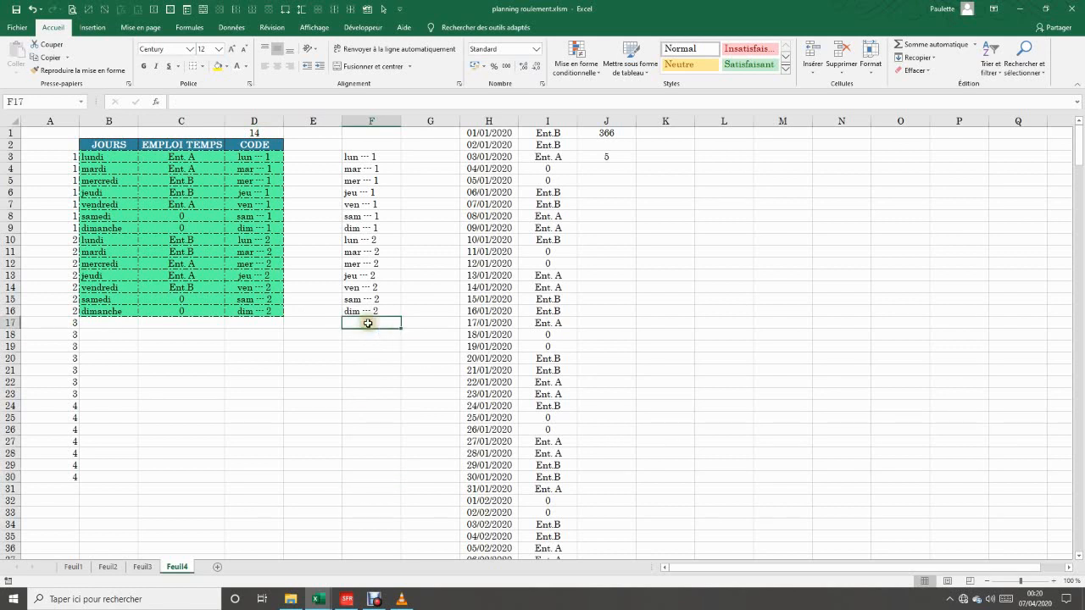
left_click(368, 479)
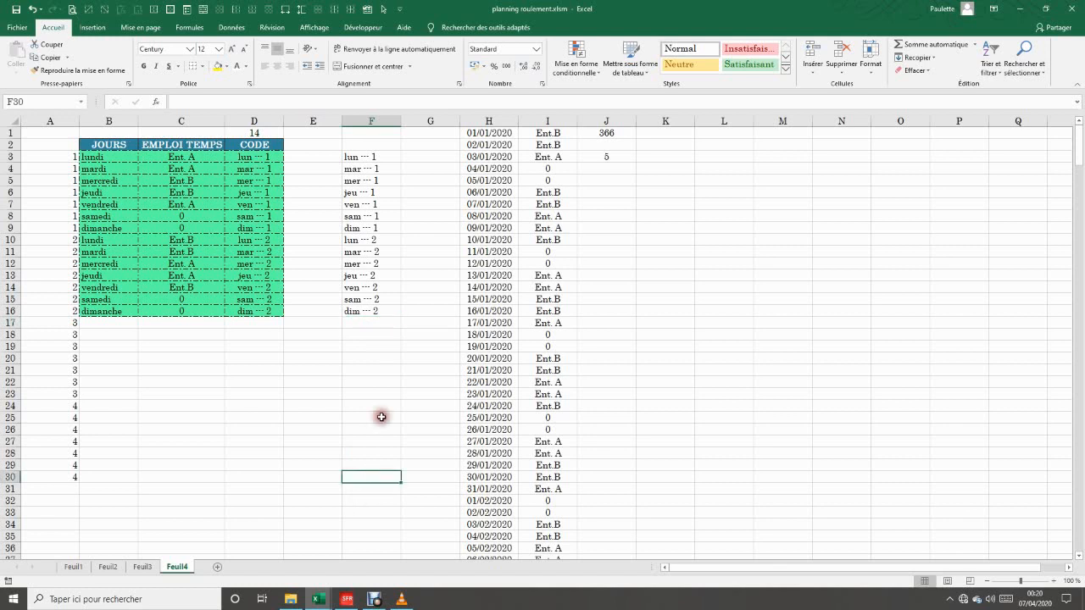
left_click(387, 325)
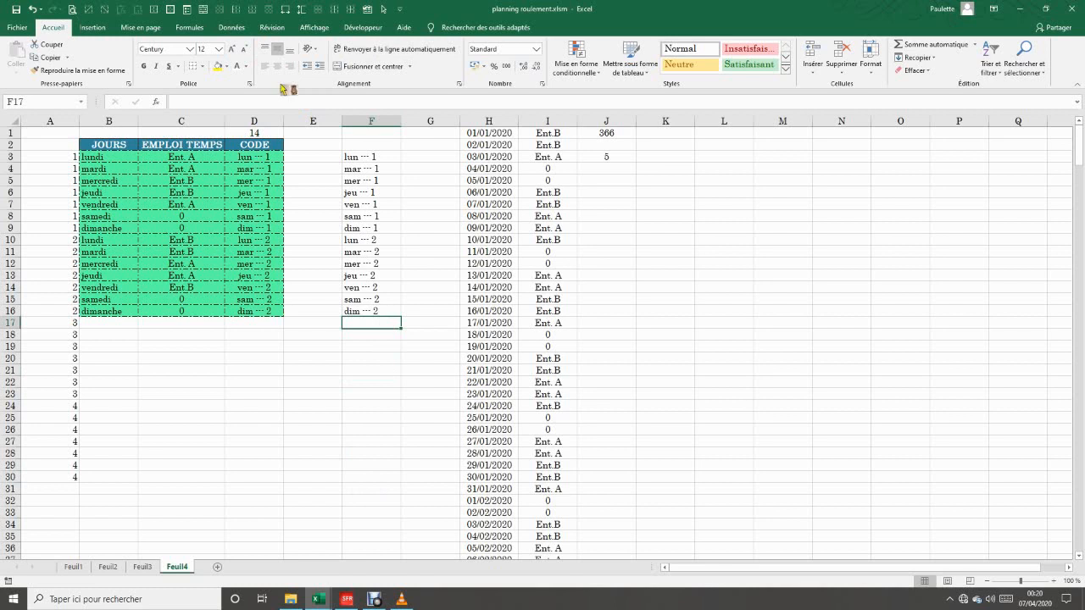
left_click(373, 157)
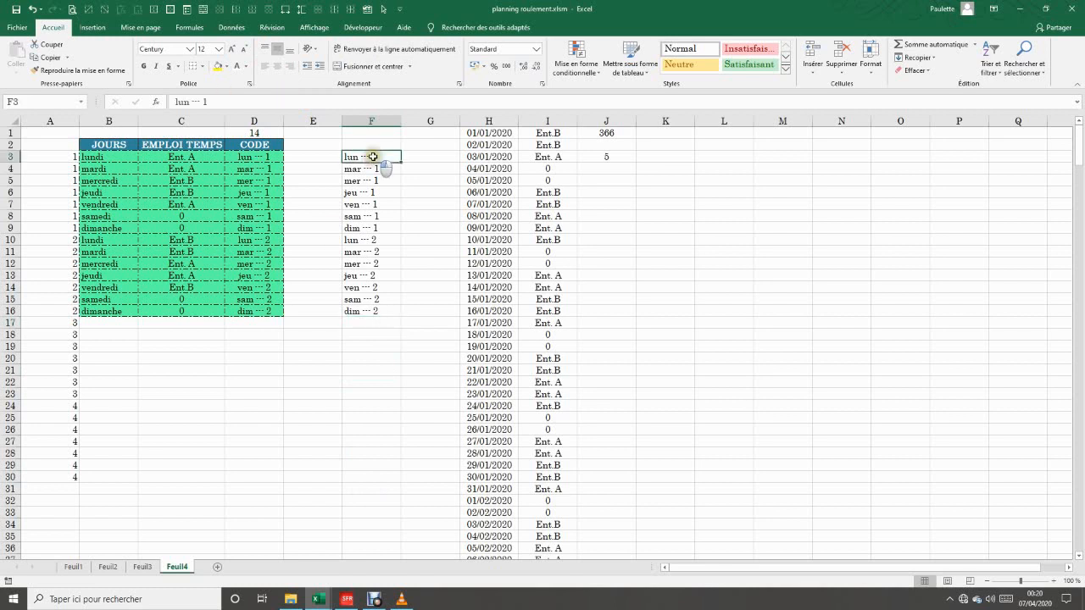
left_click_drag(373, 157, 354, 310)
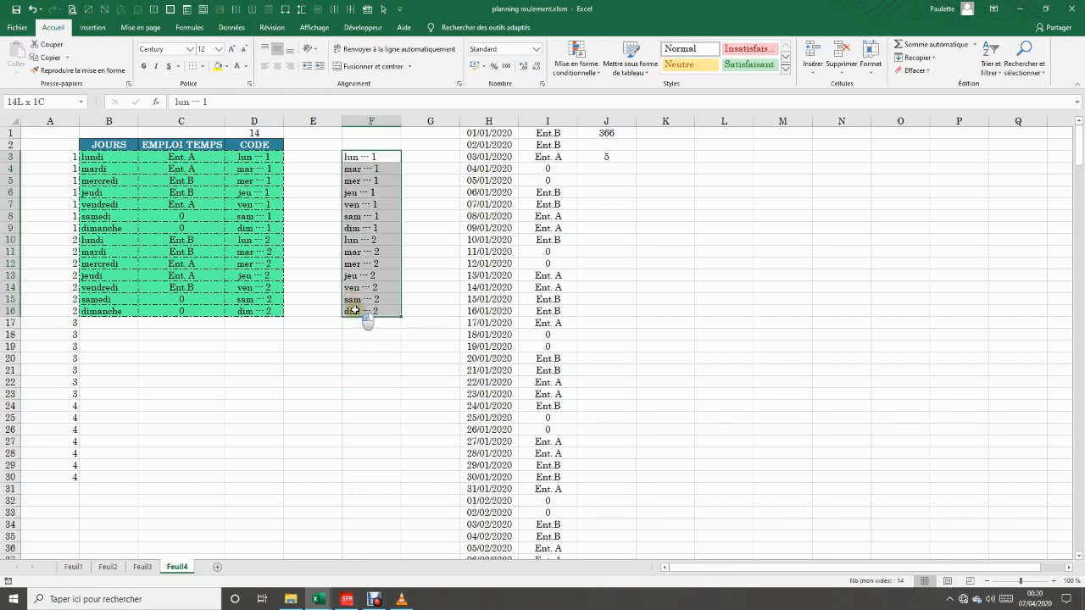
key("ctrl+v")
left_click_drag(370, 323, 370, 475)
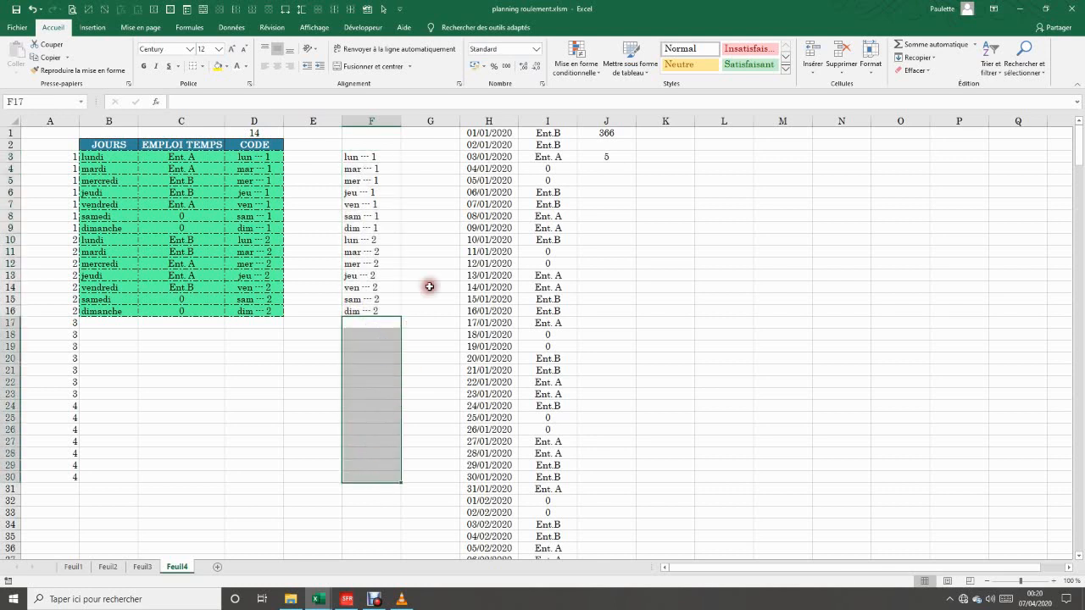
Compare the nombre and depart assignments in the champ_nomme macro with cells F3, D1 and D3 on Feuil4.
left_click(370, 10)
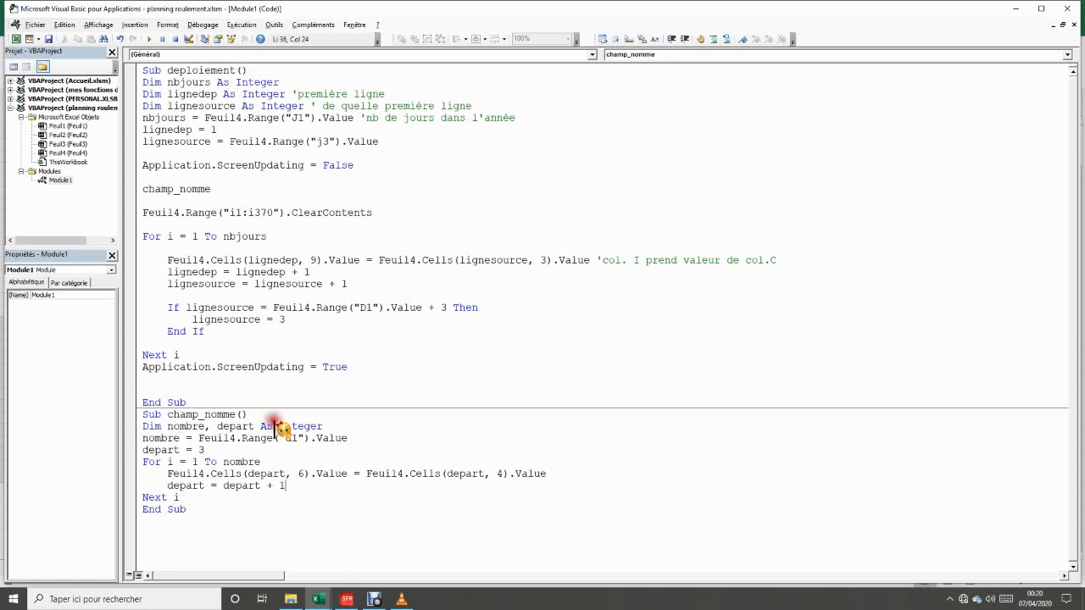
left_click(216, 450)
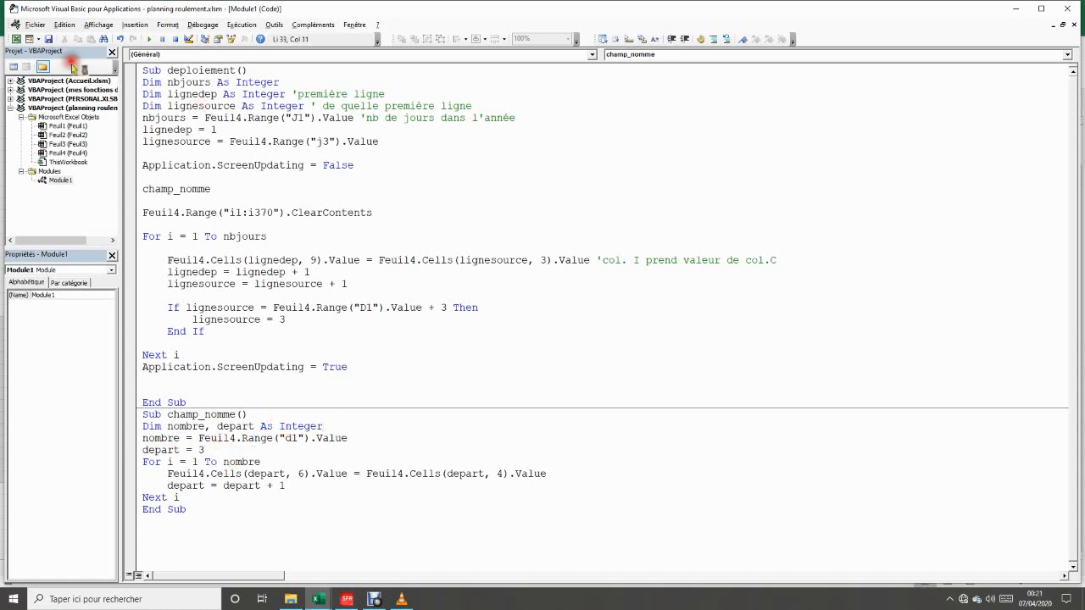
left_click(16, 40)
left_click(382, 155)
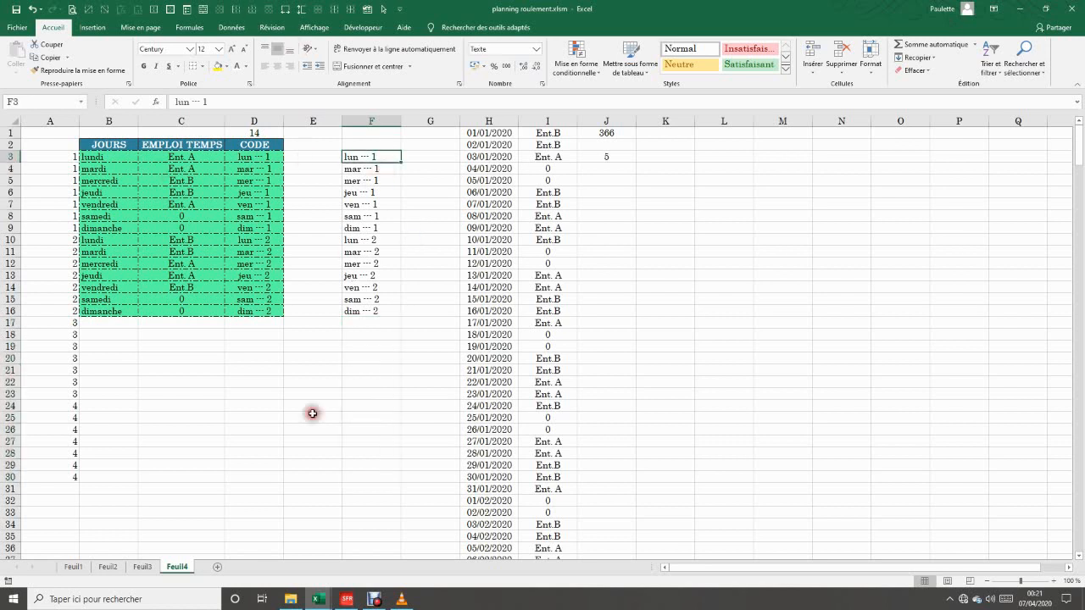
left_click(370, 10)
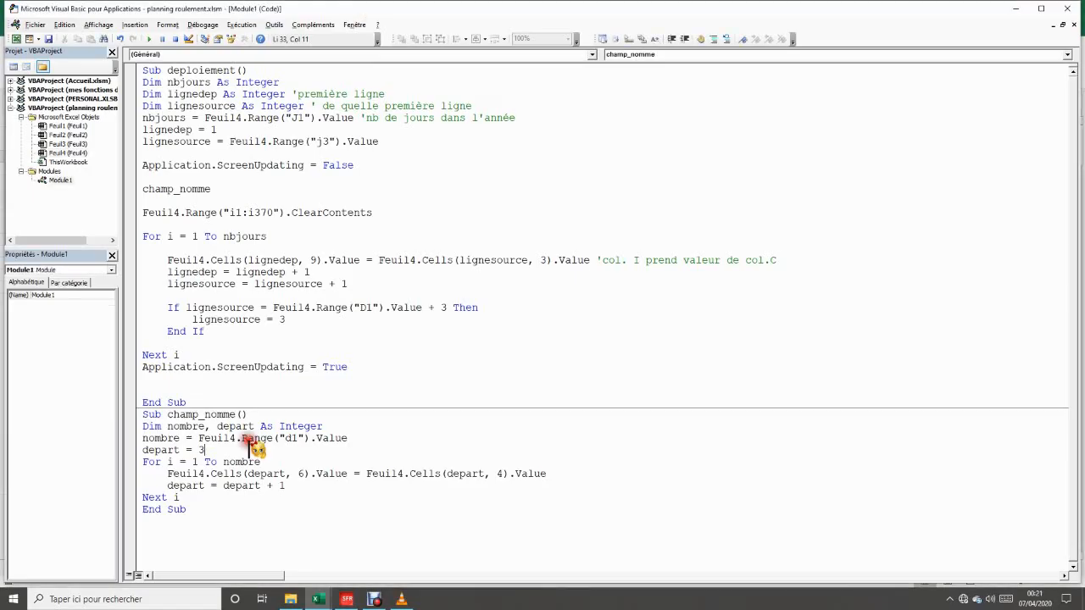
left_click(16, 38)
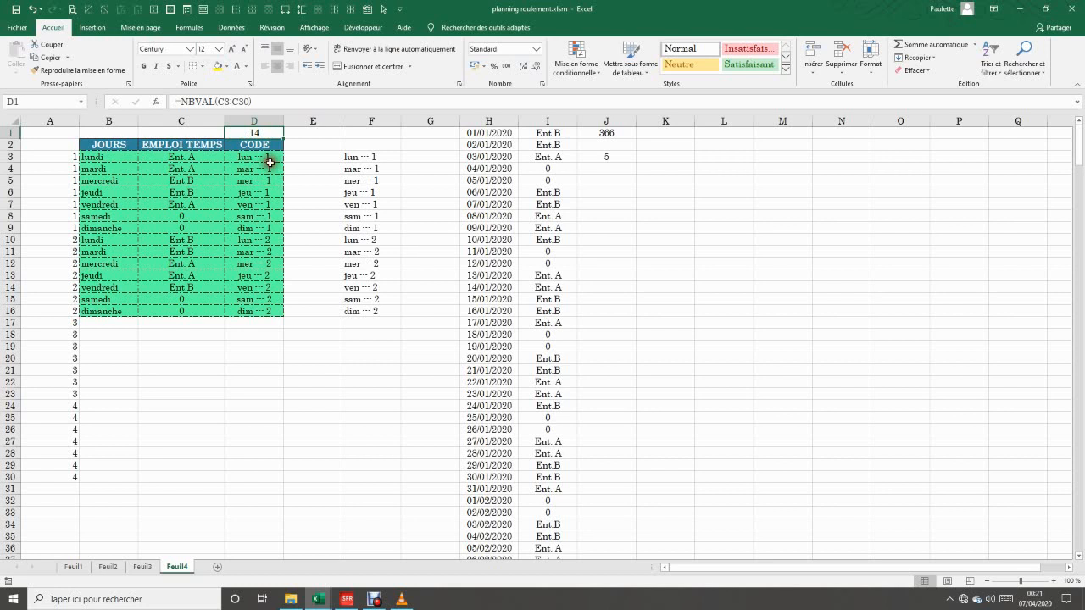
left_click(272, 158)
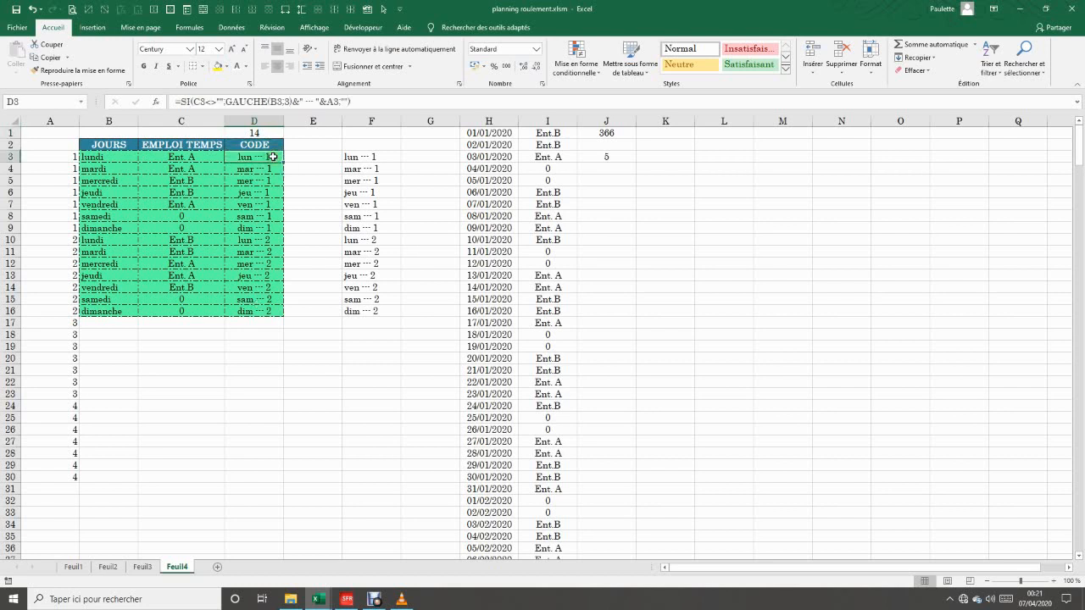
Examine the loop line in champ_nomme that copies Feuil4 column 4 values into column 6.
left_click(366, 9)
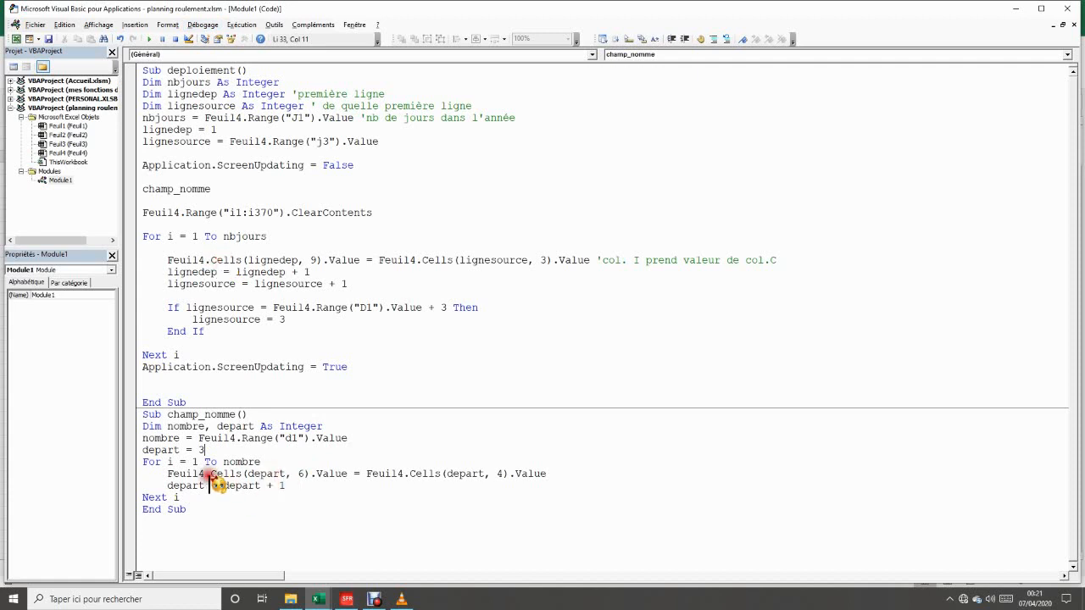
left_click(265, 474)
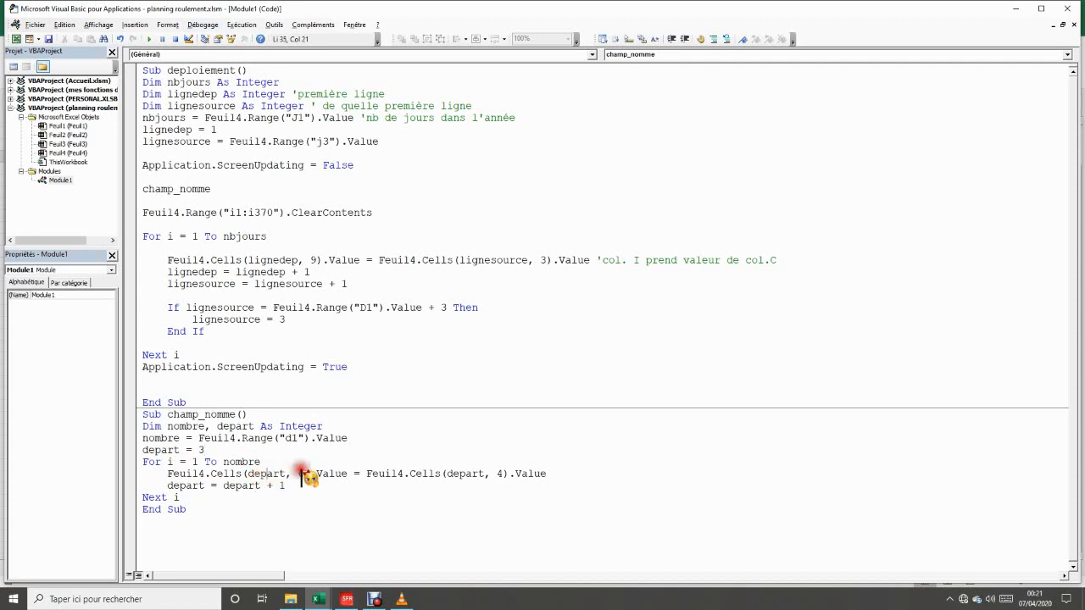
left_click(303, 473)
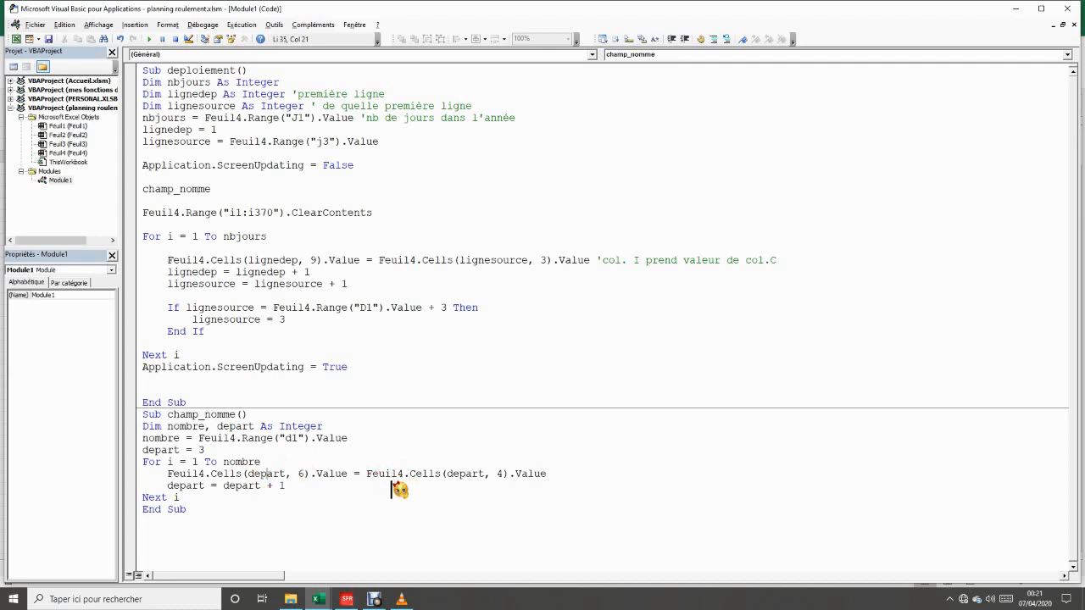
left_click(471, 474)
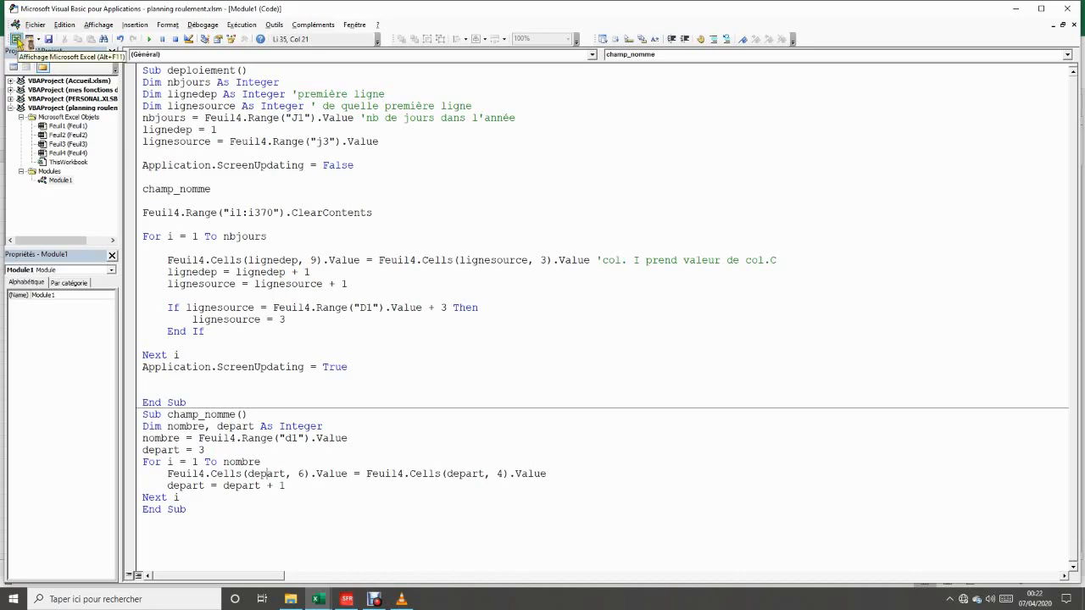
Trace the macro's copying on Feuil4 row by row between columns D and F, from row 3 to row 17.
left_click(17, 40)
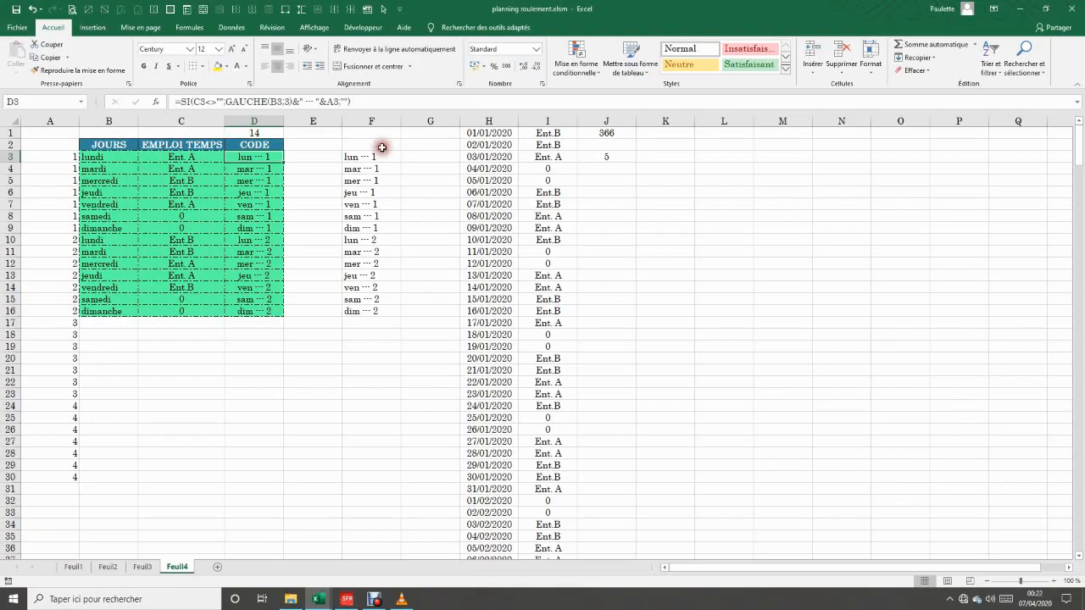
left_click(379, 155)
left_click(263, 158)
left_click(380, 170)
left_click(263, 168)
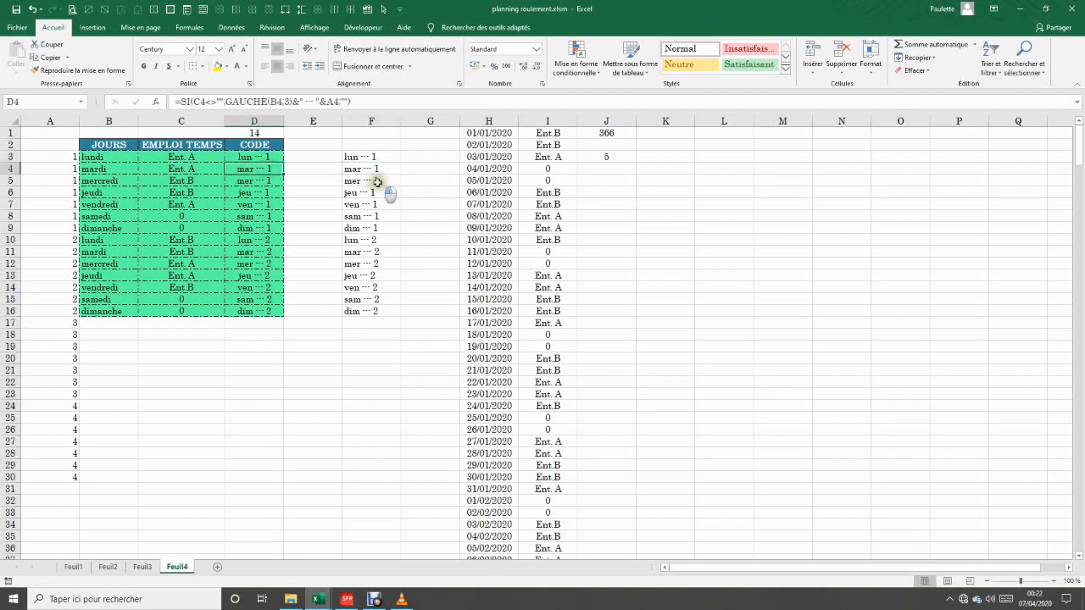
left_click(377, 181)
left_click(262, 180)
left_click(377, 194)
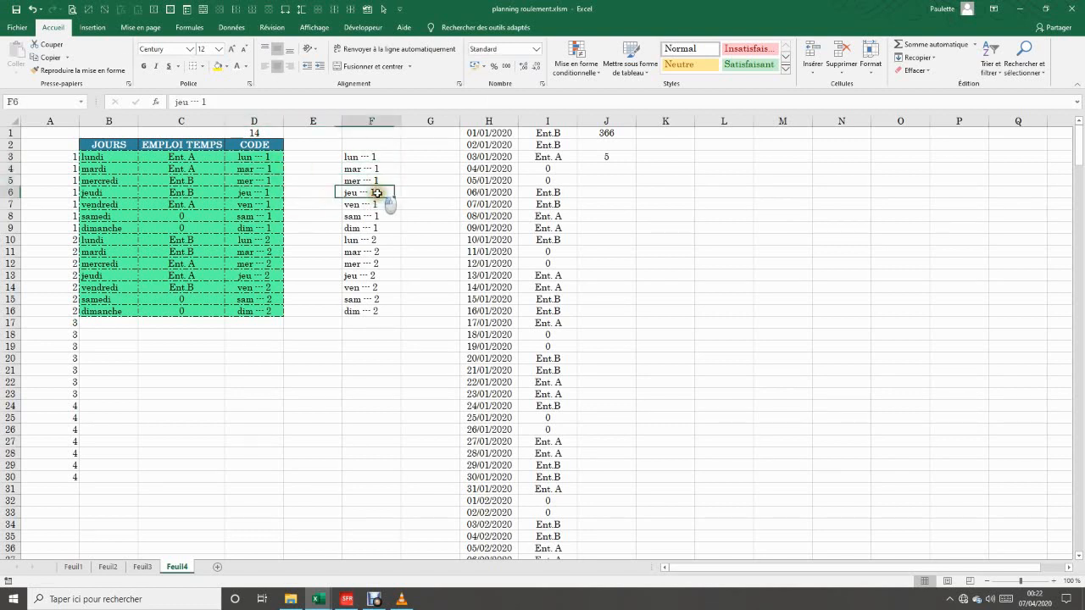
left_click(371, 325)
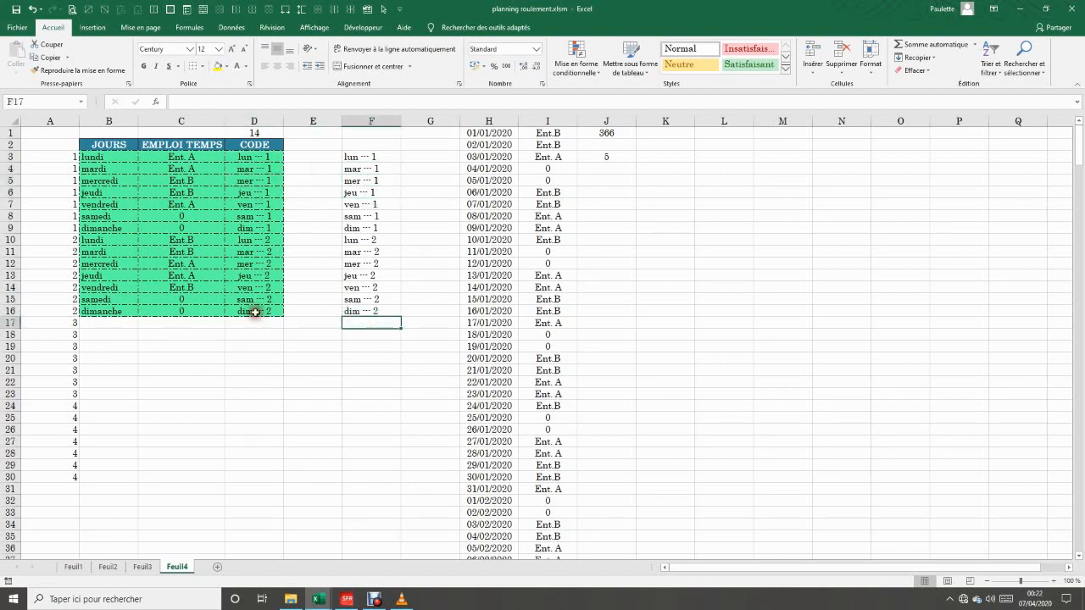
left_click(255, 313)
left_click(260, 325)
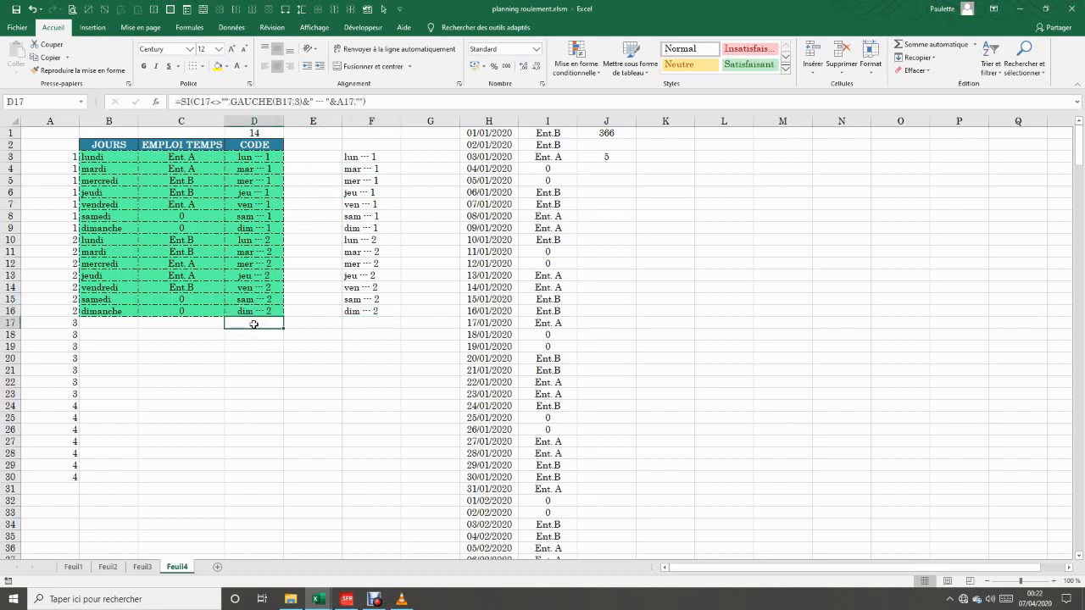
Compare the last filled code in D16 with the copied codes in column F, down to the empty cell F17.
left_click(370, 323)
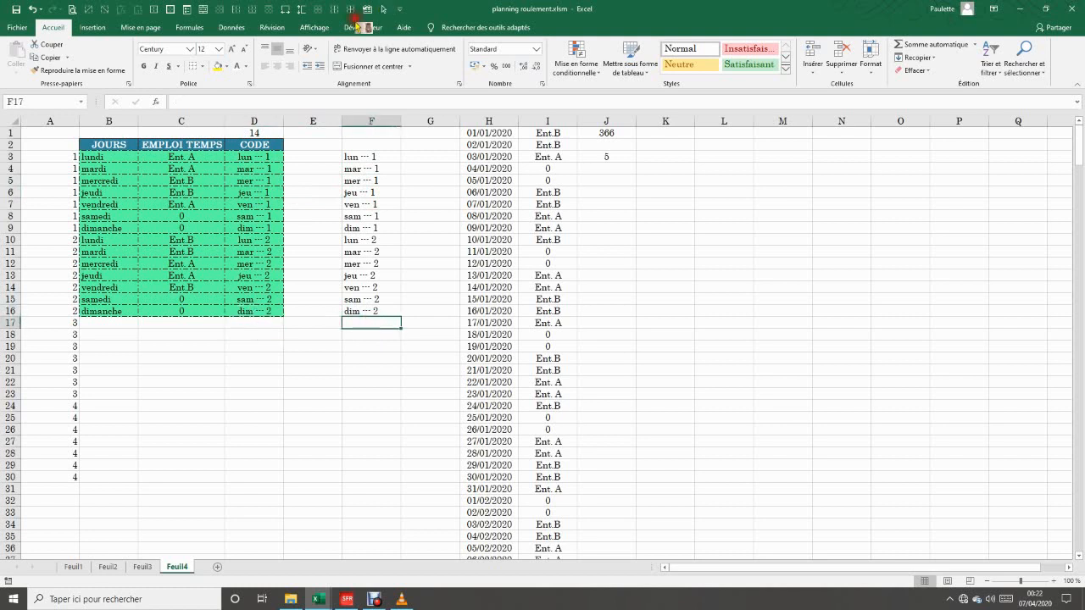
left_click(258, 310)
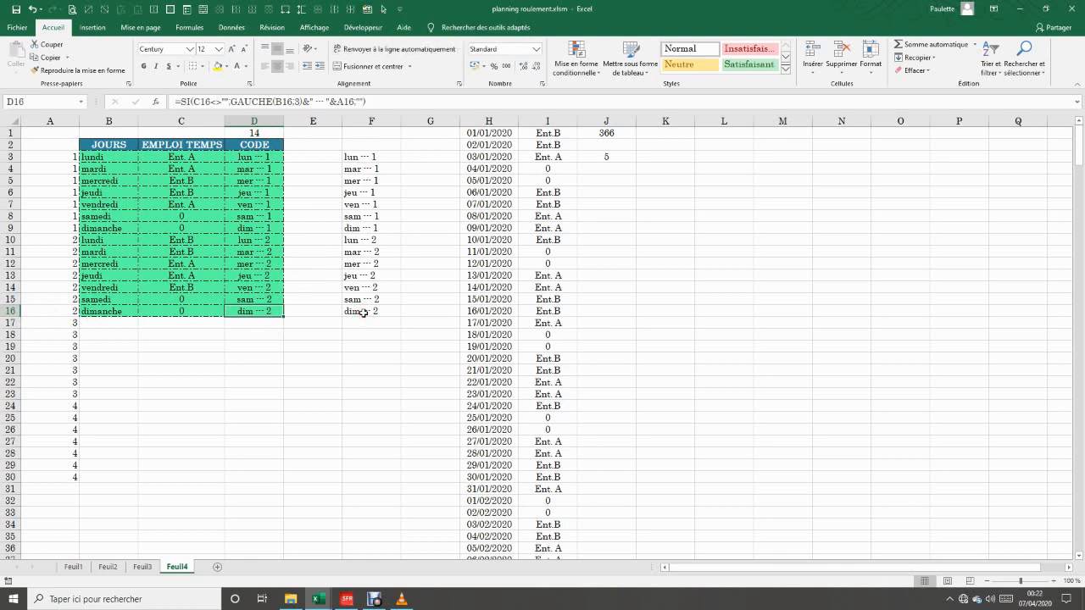
left_click(366, 182)
left_click(365, 264)
left_click(364, 299)
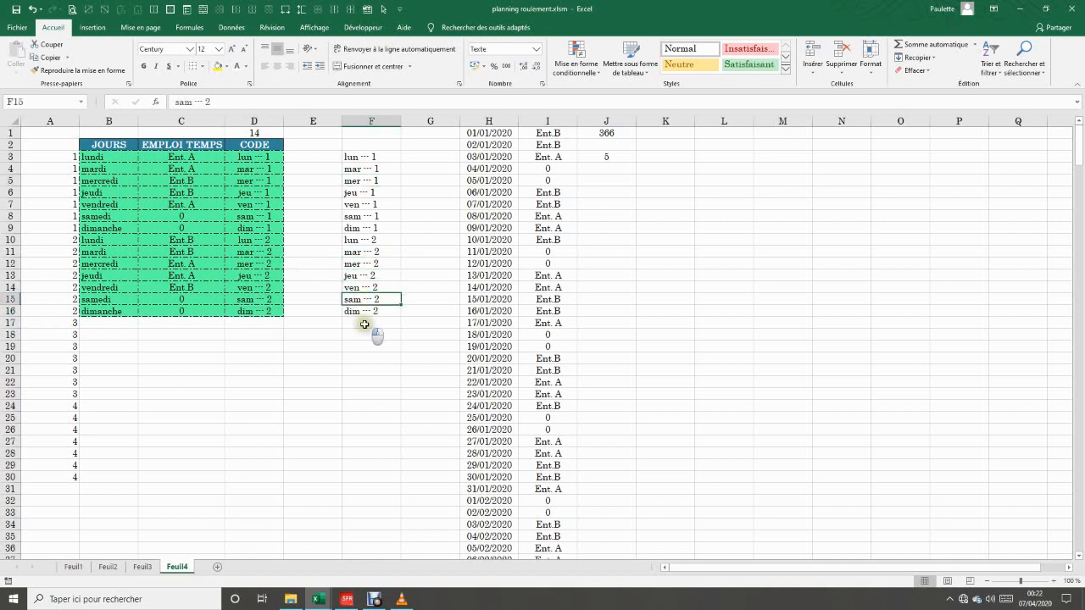
left_click(365, 323)
Inspect the DECALER formula behind the named range option and the column F cells it covers on Feuil4.
left_click(193, 101)
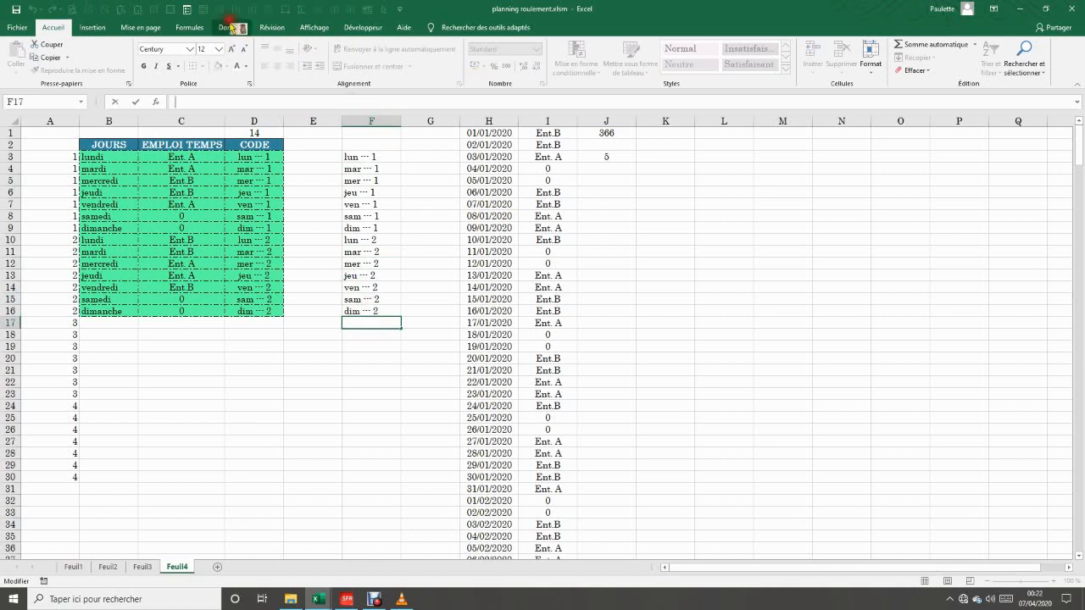
left_click(189, 27)
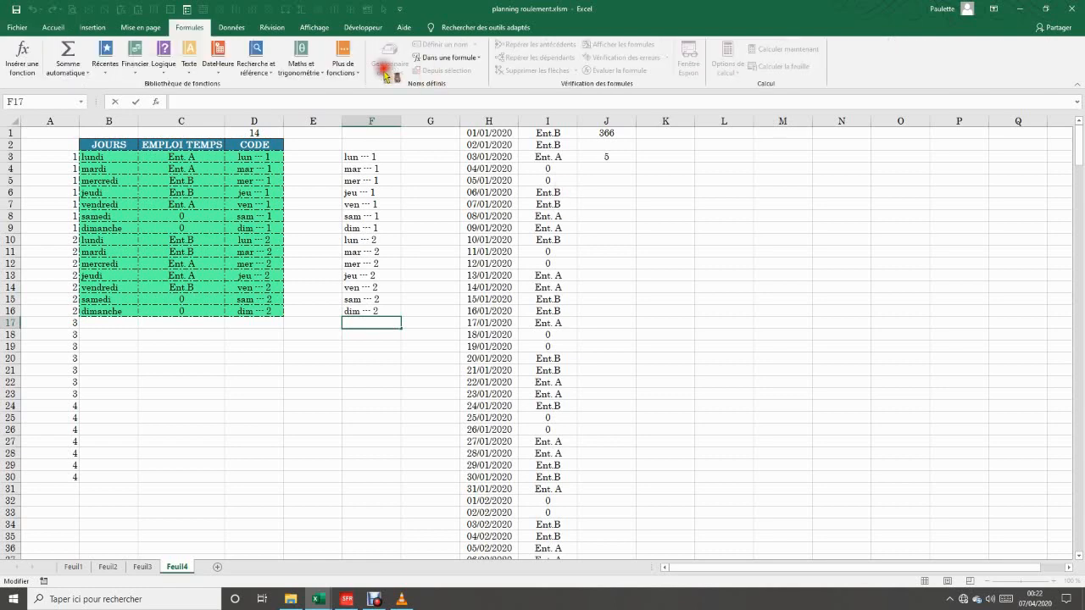
left_click(430, 251)
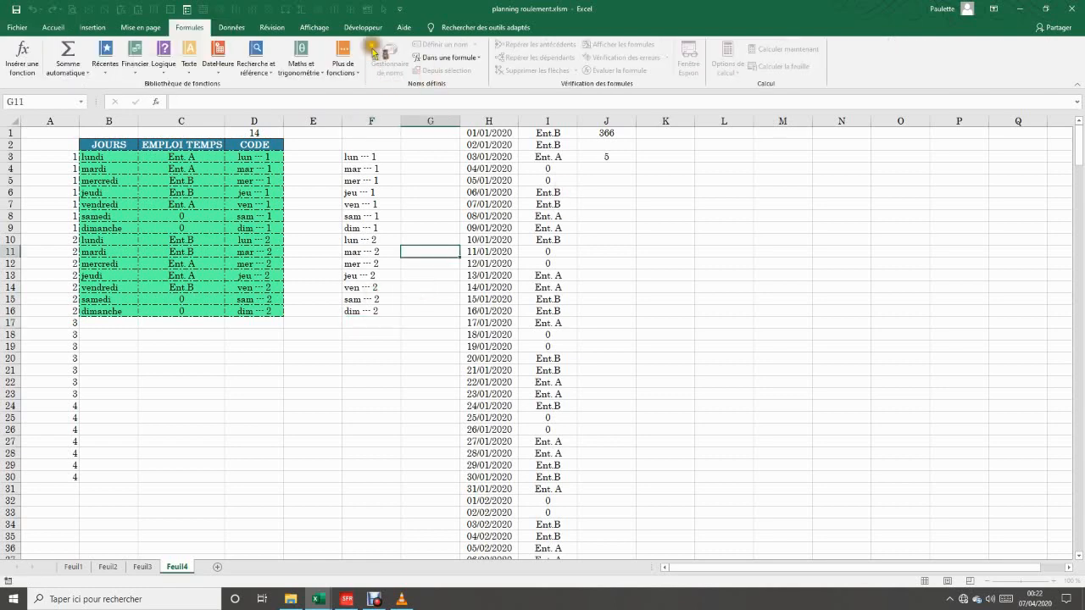
left_click(389, 59)
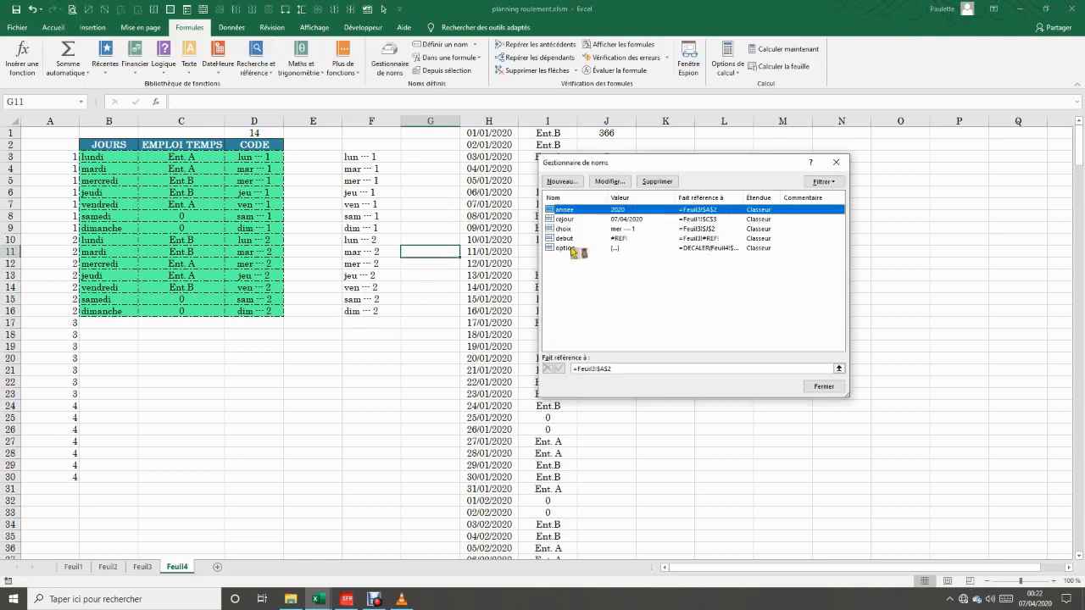
left_click(566, 248)
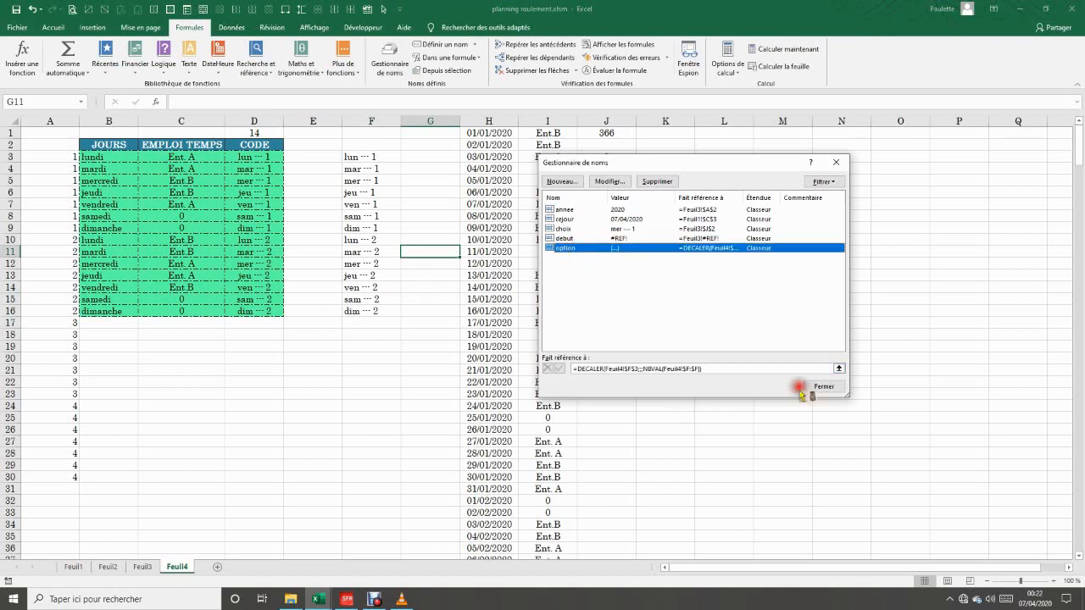
left_click(838, 371)
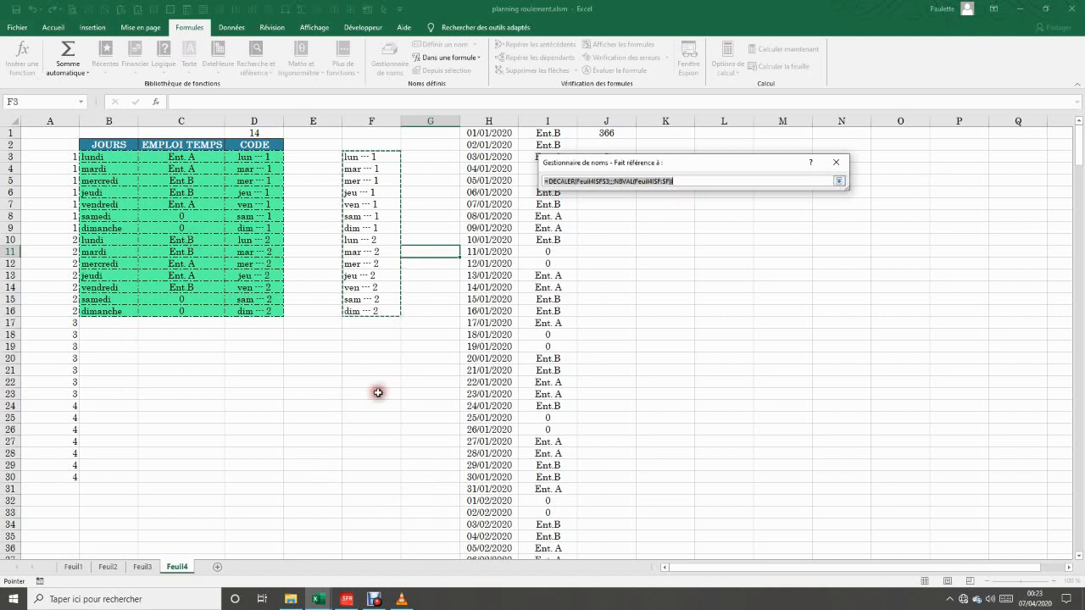
left_click(836, 182)
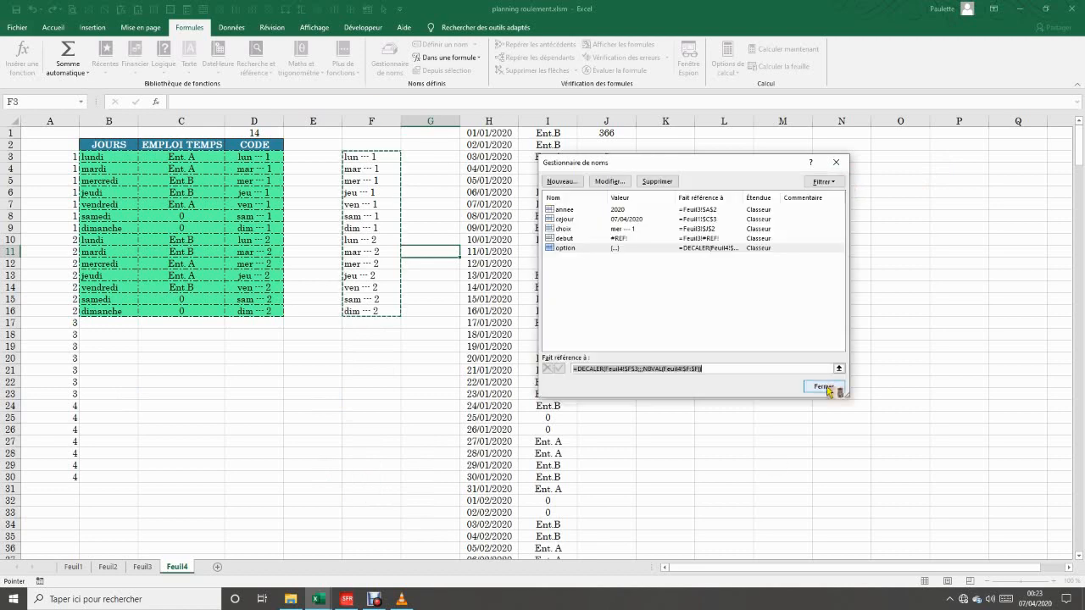
left_click(823, 386)
Review the champ_nomme macro and its call inside deploiement, and view the choix cell on Feuil3.
left_click(370, 11)
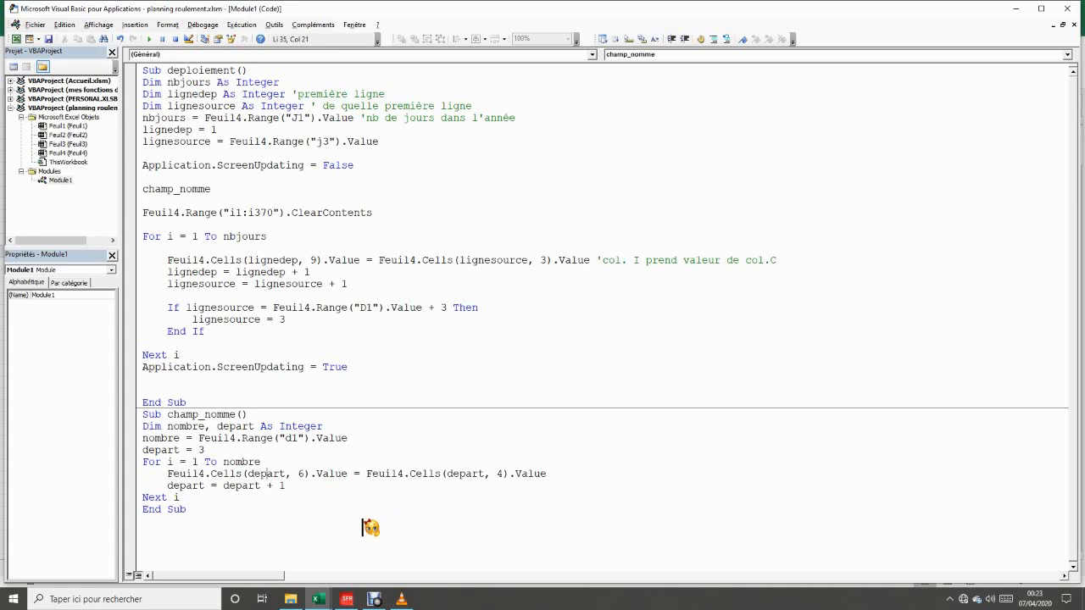
left_click(209, 526)
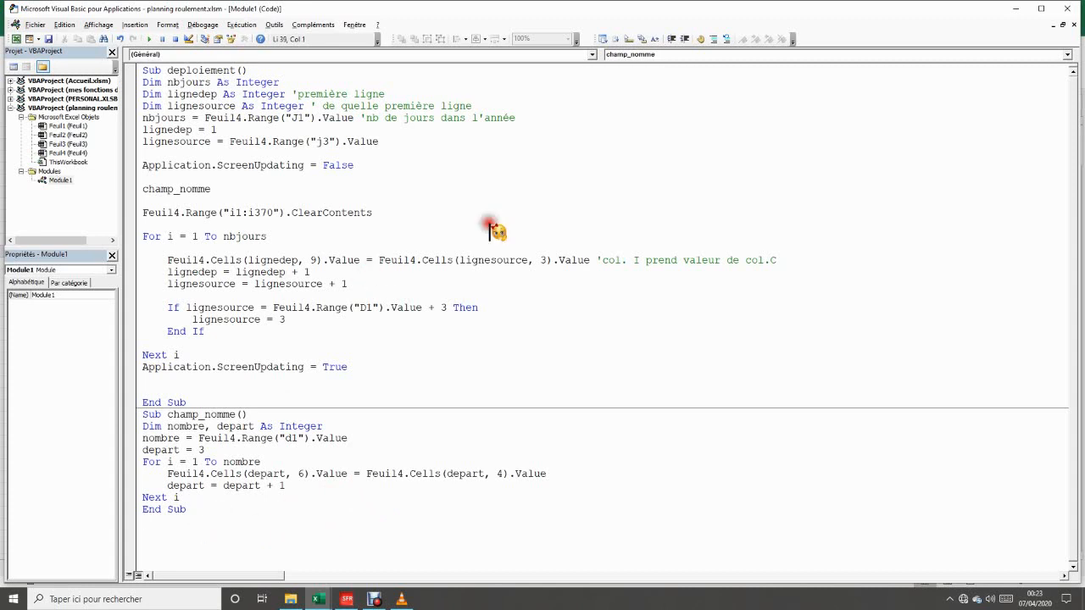
left_click(515, 202)
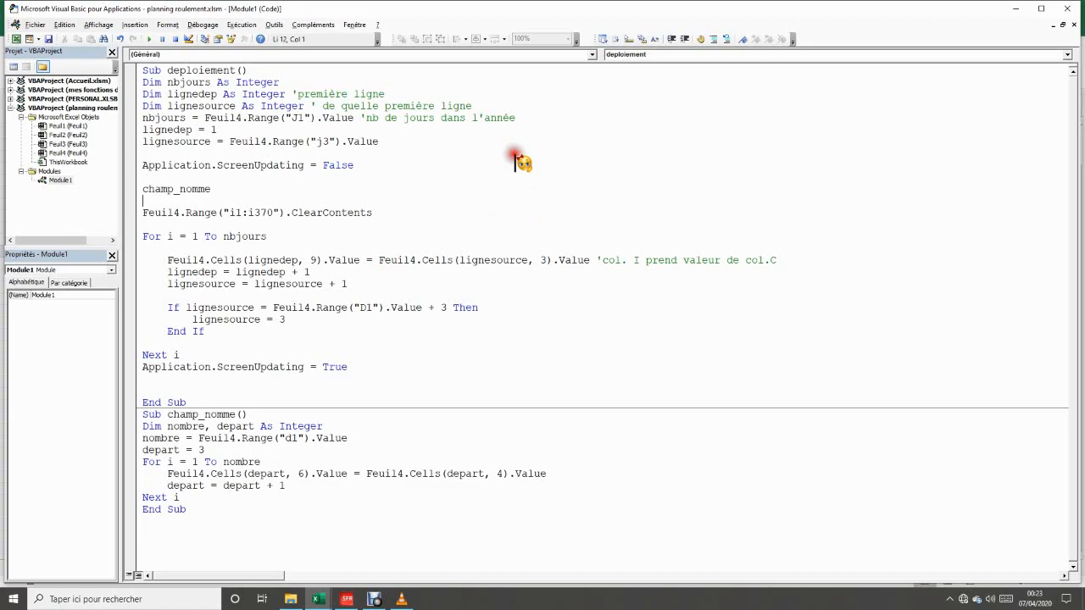
left_click(15, 39)
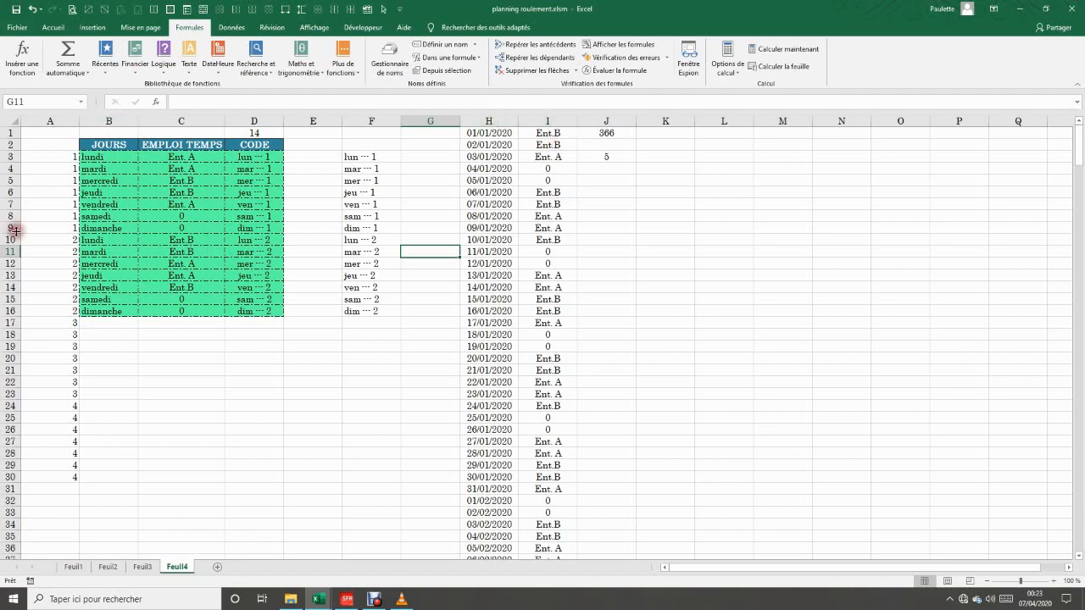
mouse_move(184, 187)
left_mouse_down()
mouse_move(134, 575)
mouse_move(406, 156)
mouse_move(377, 16)
left_mouse_up()
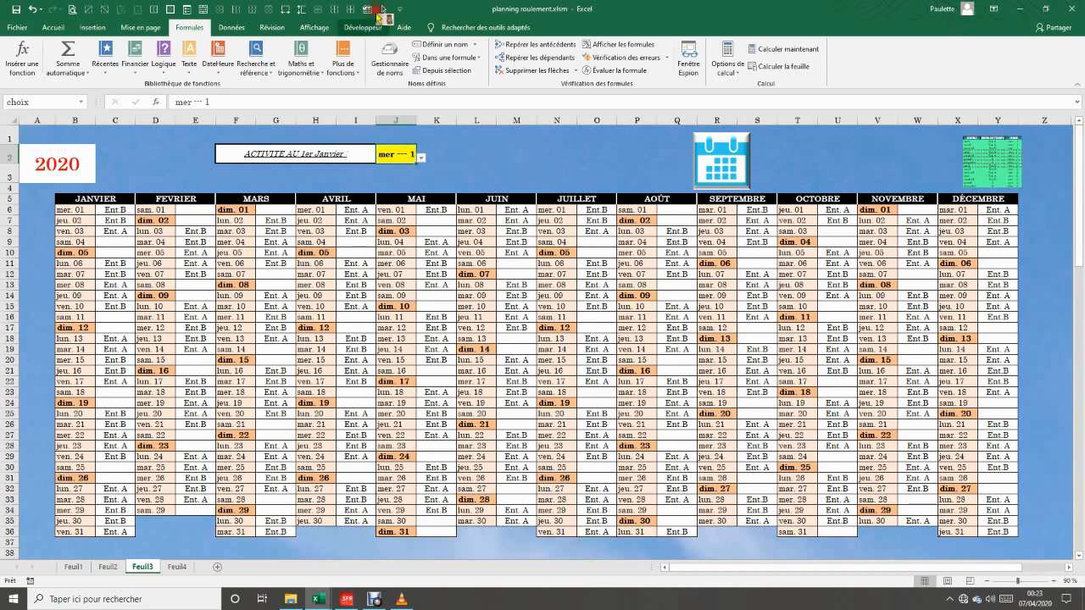
Compare the nbjours assignment in the deploiement macro with the NBVAL formula in cell J1 on Feuil4.
left_click(377, 15)
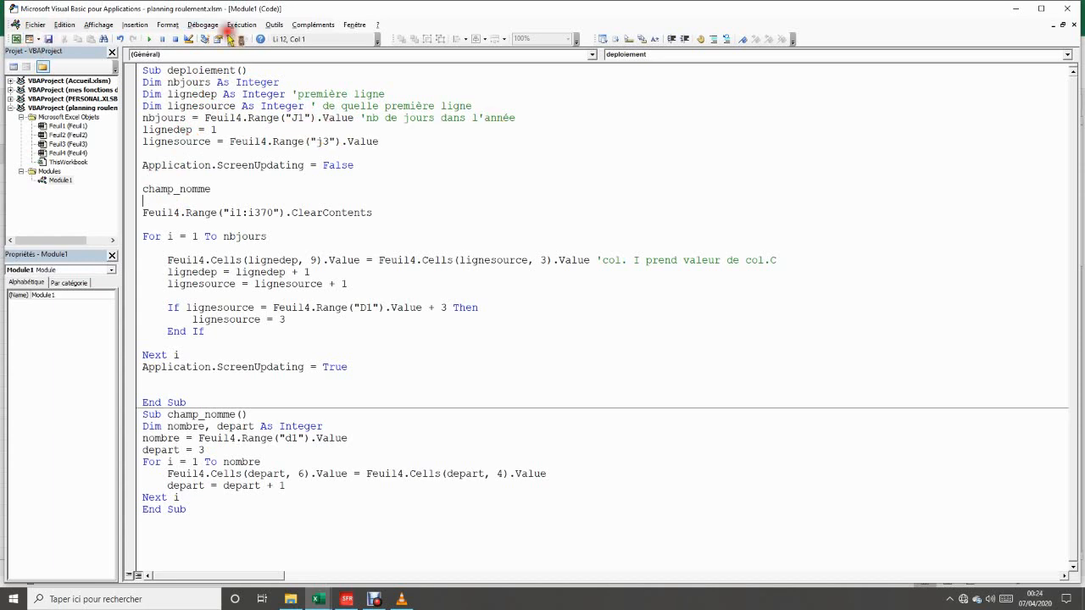
left_click(15, 39)
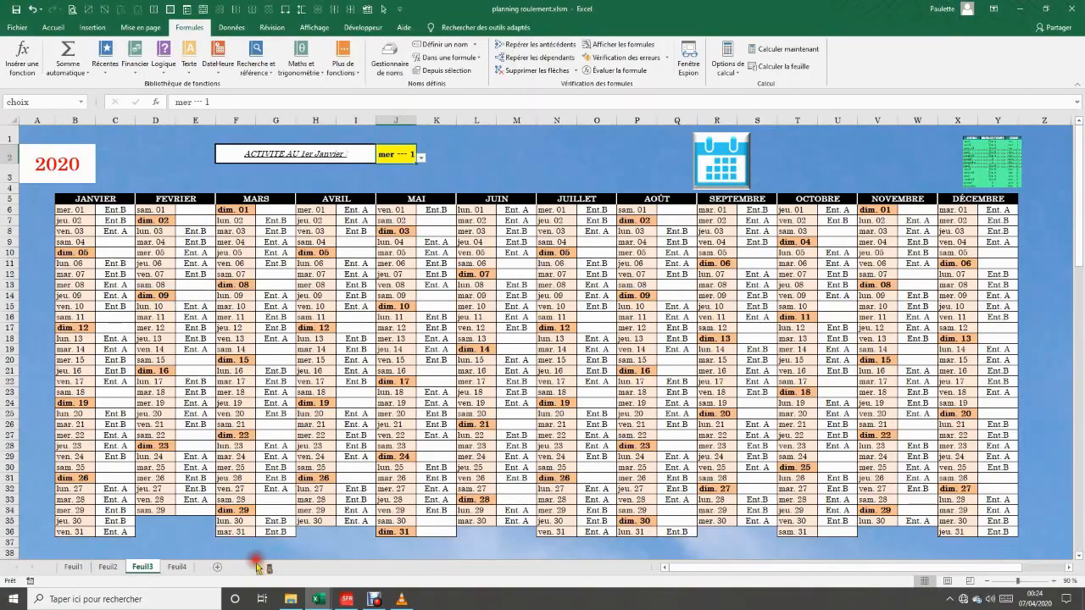
left_click(184, 567)
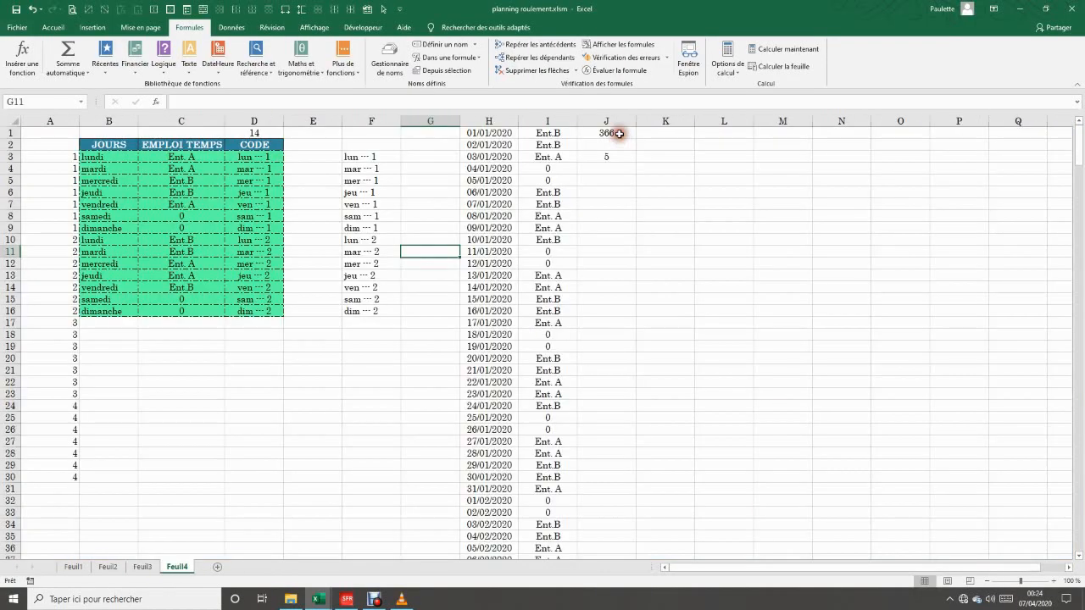
left_click(615, 134)
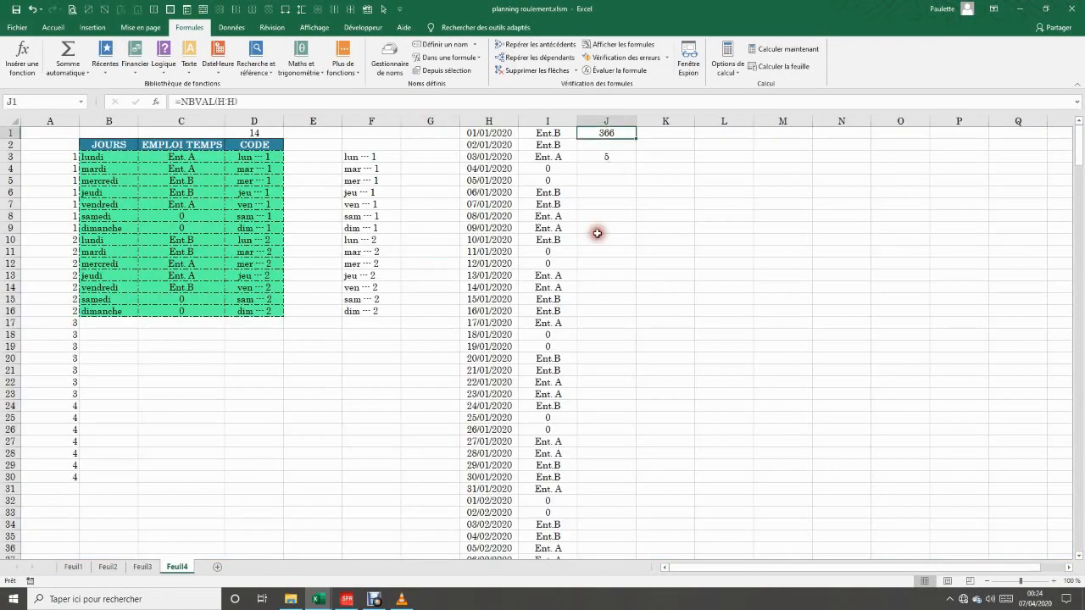
key("alt+F11")
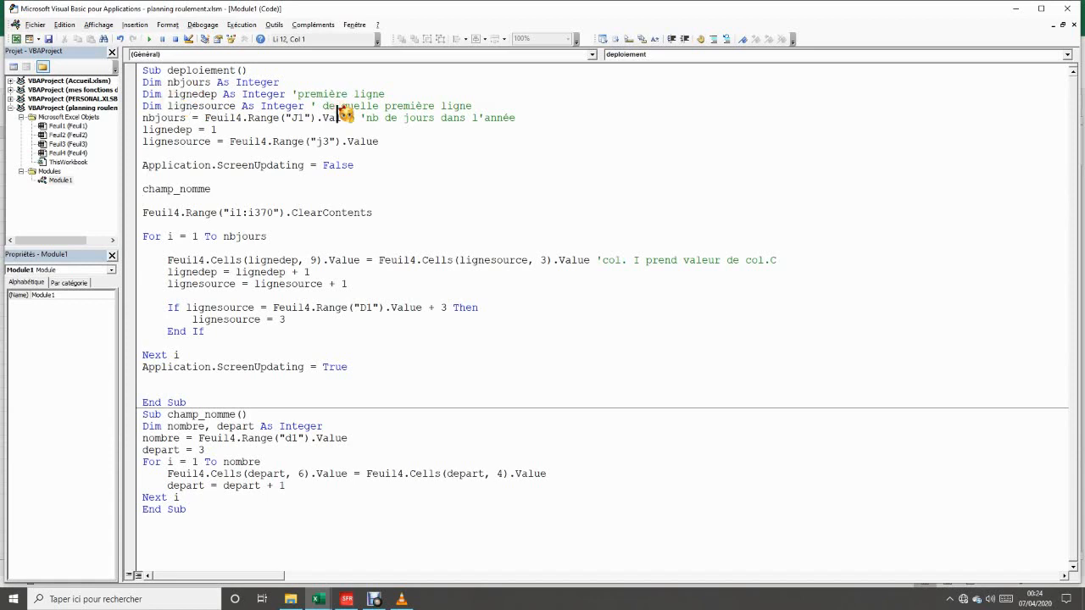
left_click(17, 40)
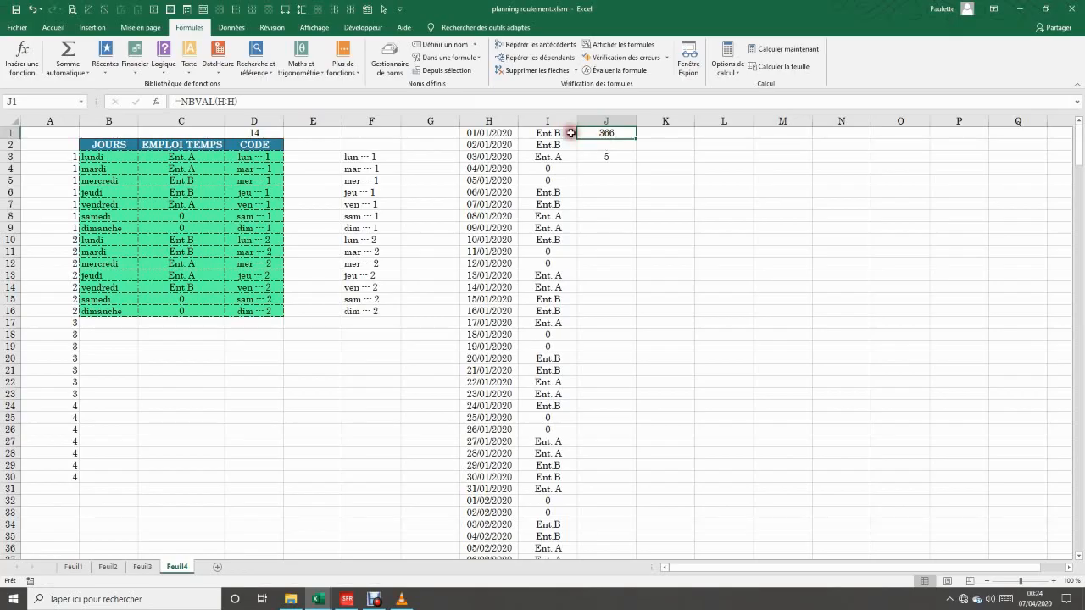
Compare the lignedep = 1 assignment in deploiement with the first row of column I on Feuil4.
left_click(366, 10)
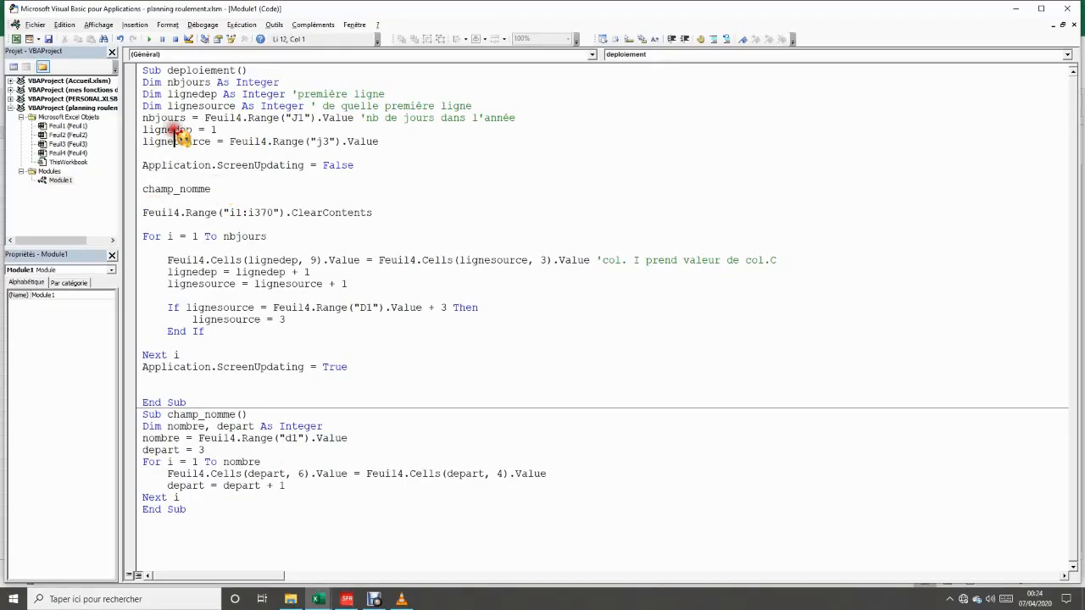
left_click(222, 129)
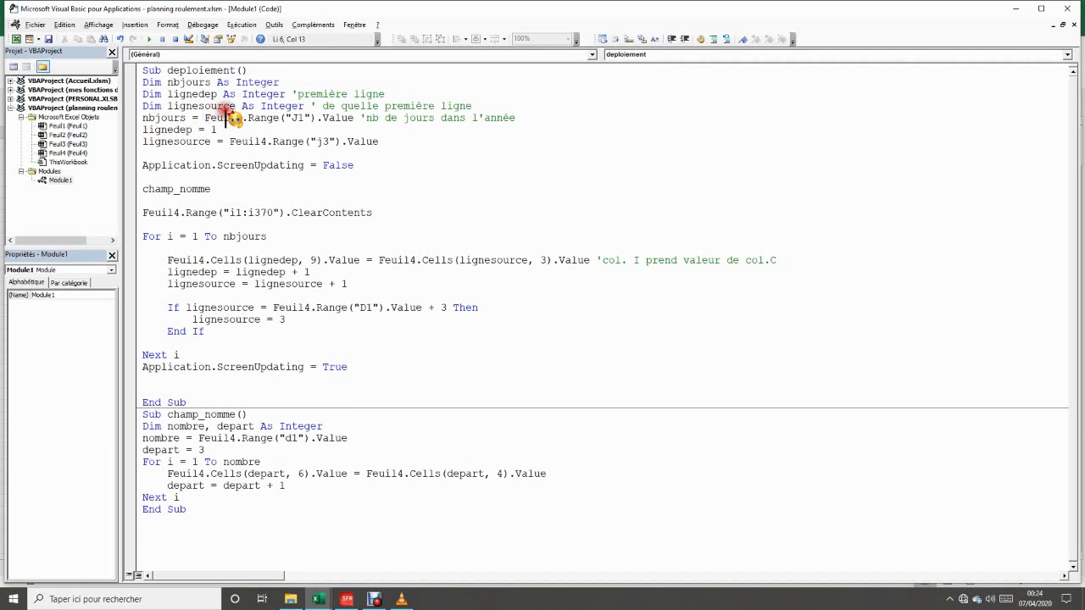
left_click(14, 44)
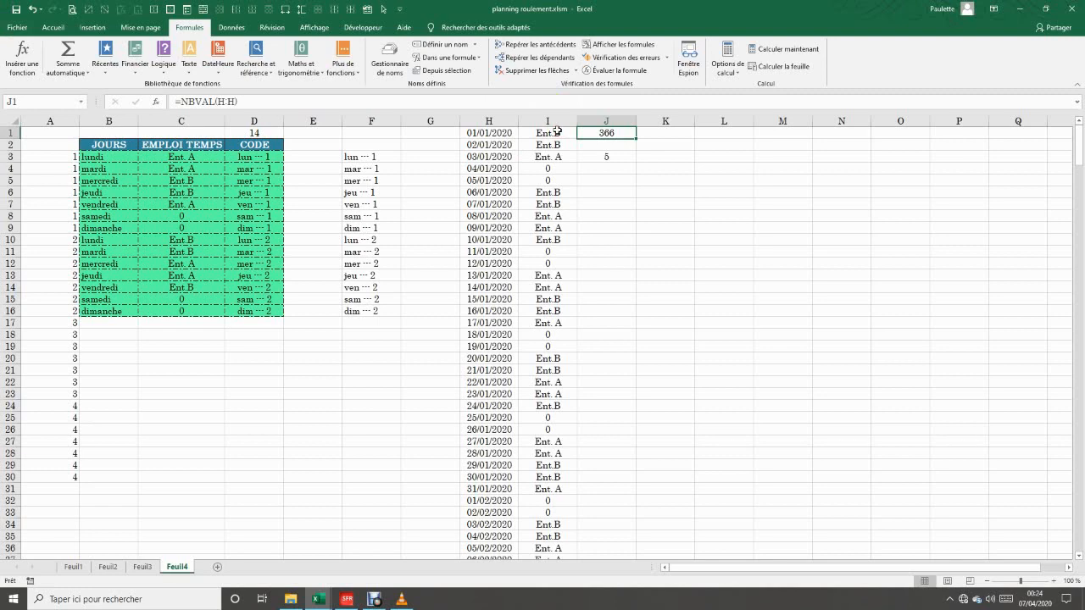
Trace the lignesource assignment through the choix cell on Feuil3, the EQUIV formula in J3 and the matching code in D5 on Feuil4.
left_click(139, 567)
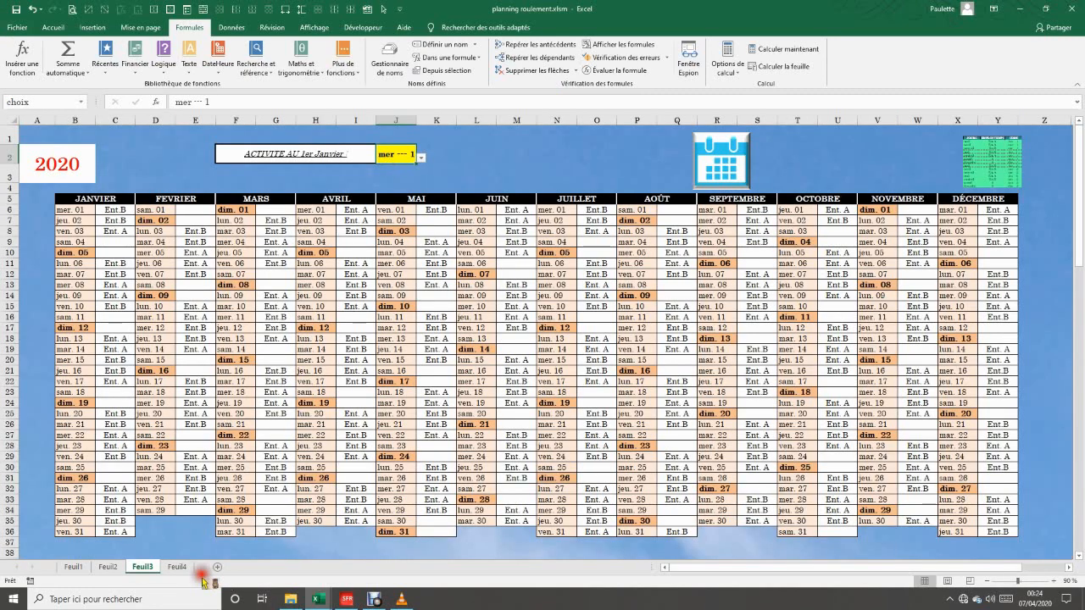
left_click(177, 567)
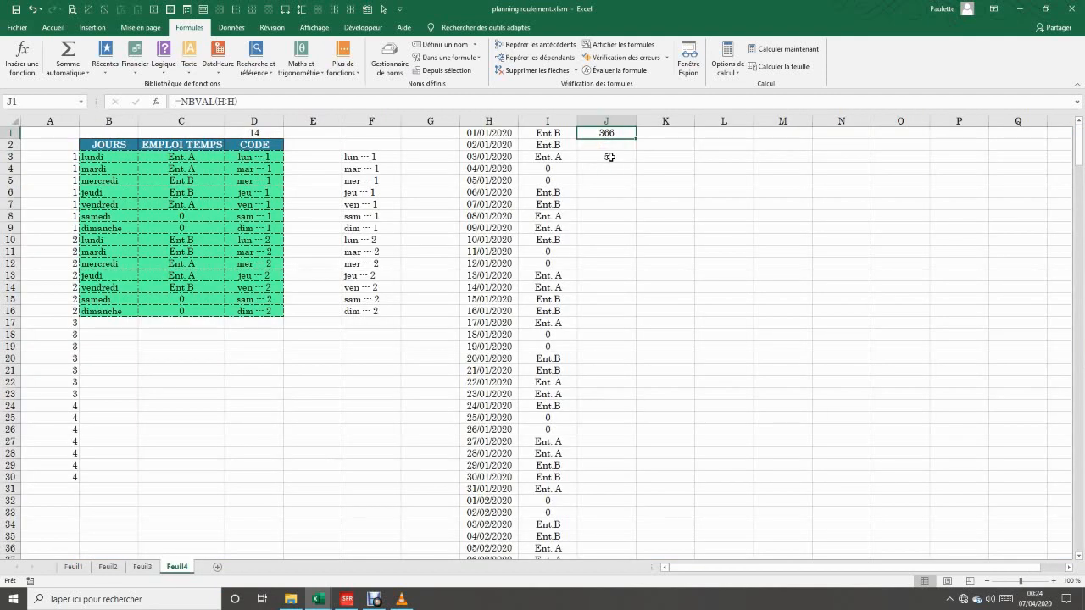
left_click(609, 157)
left_click(368, 10)
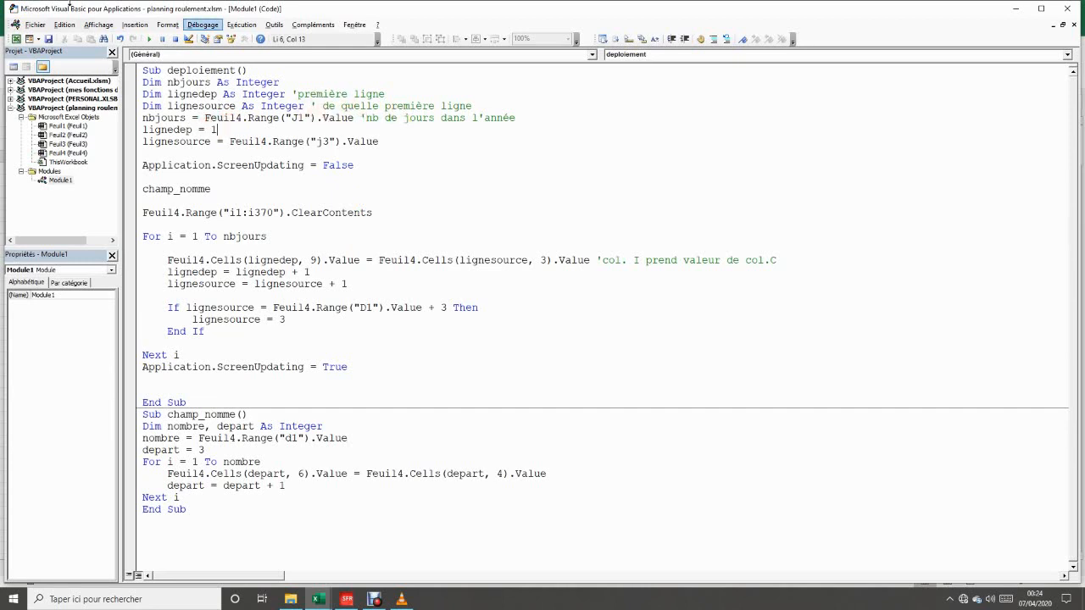
left_click(15, 38)
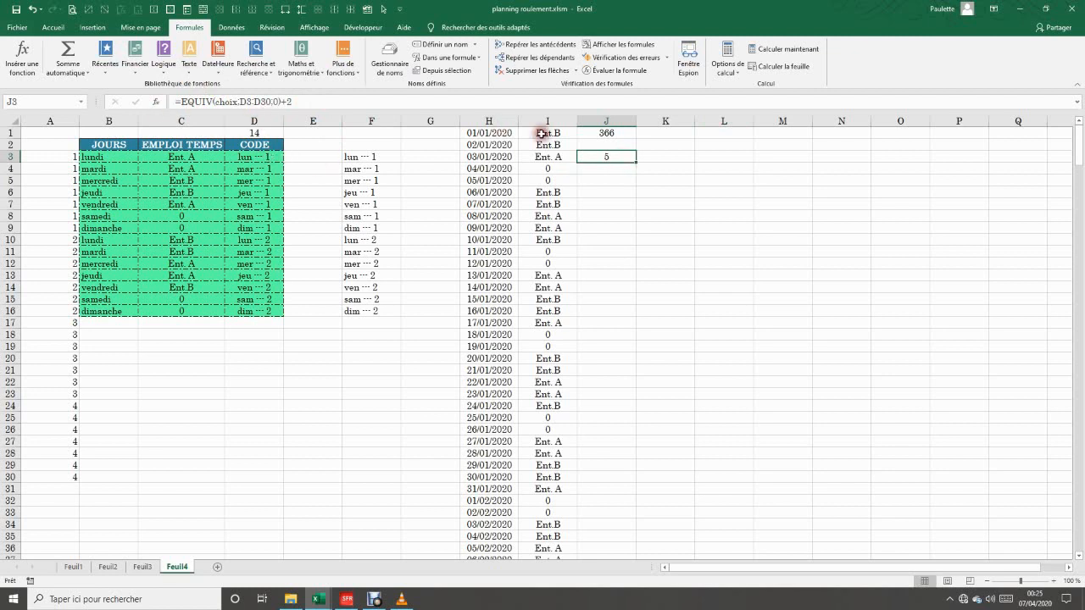
left_click(263, 182)
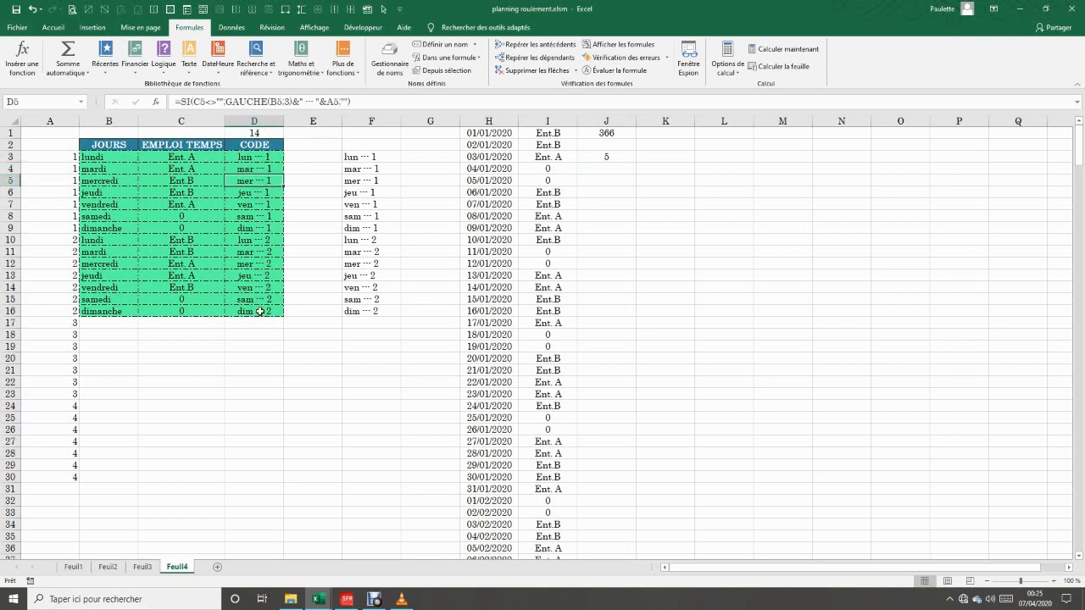
left_click(370, 10)
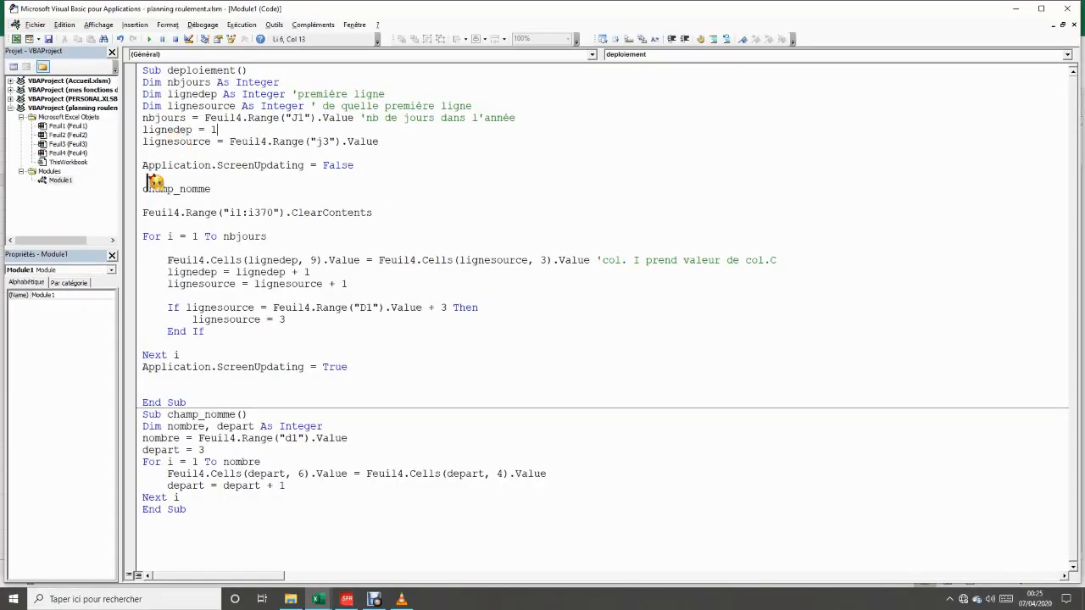
left_click(397, 142)
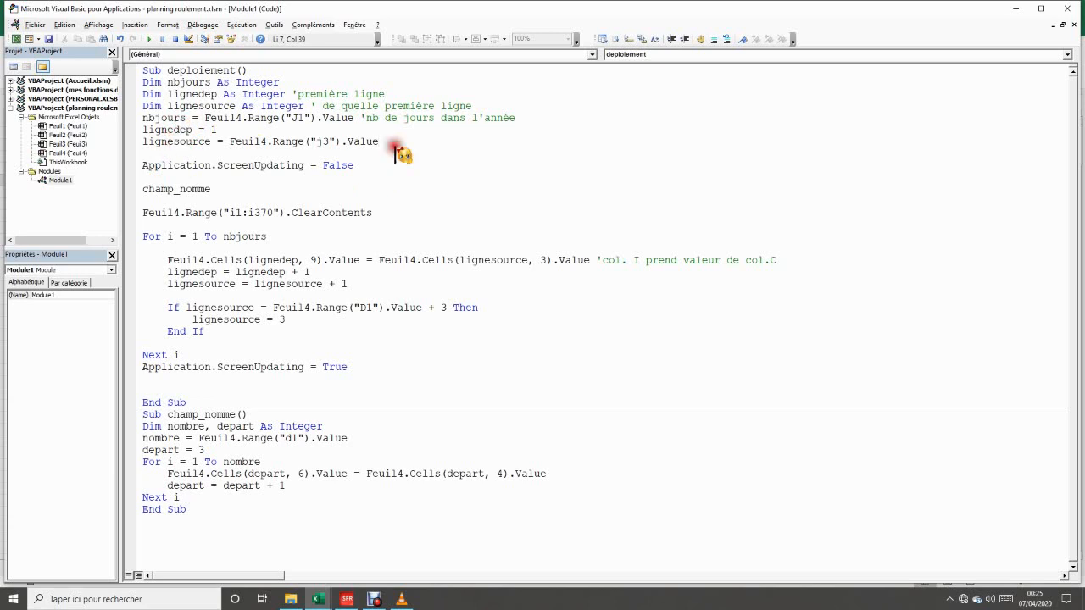
Examine the champ_nomme call and the ClearContents line for i1:i370 in deploiement against column I on Feuil4.
left_click(371, 177)
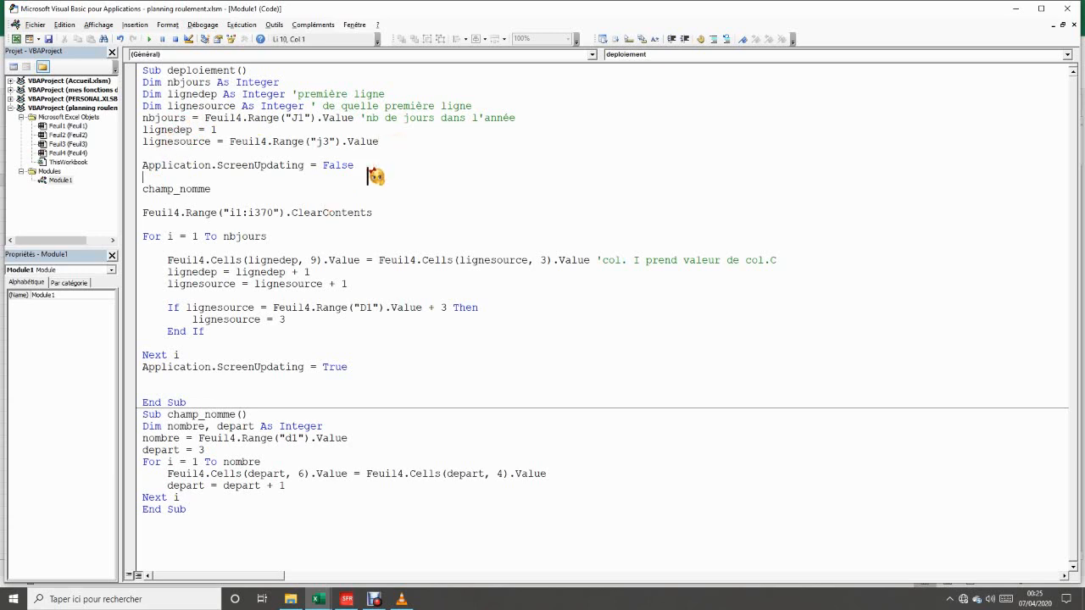
left_click(249, 191)
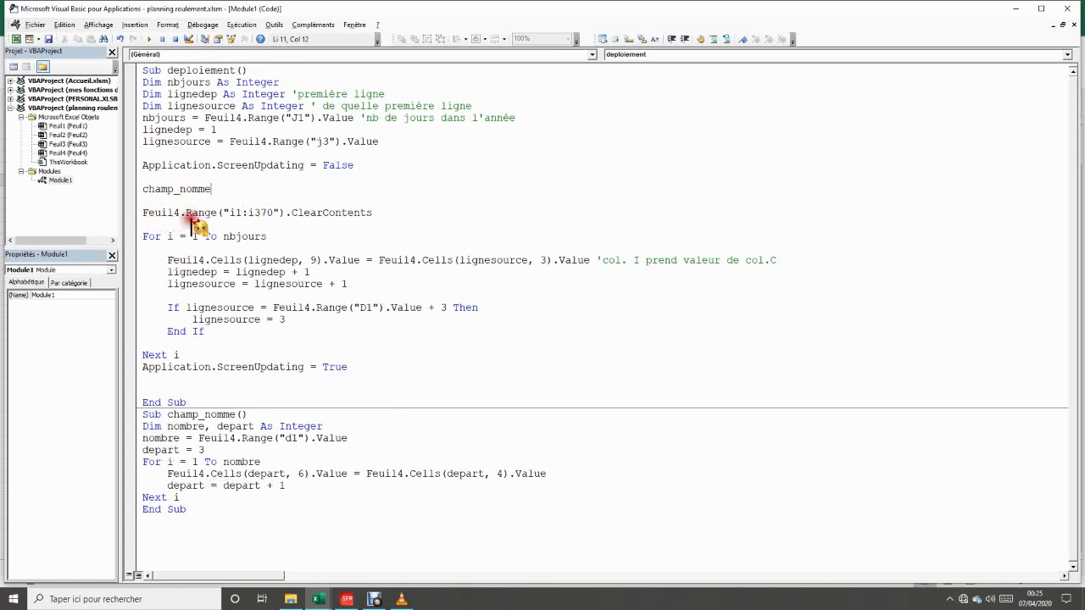
left_click(17, 40)
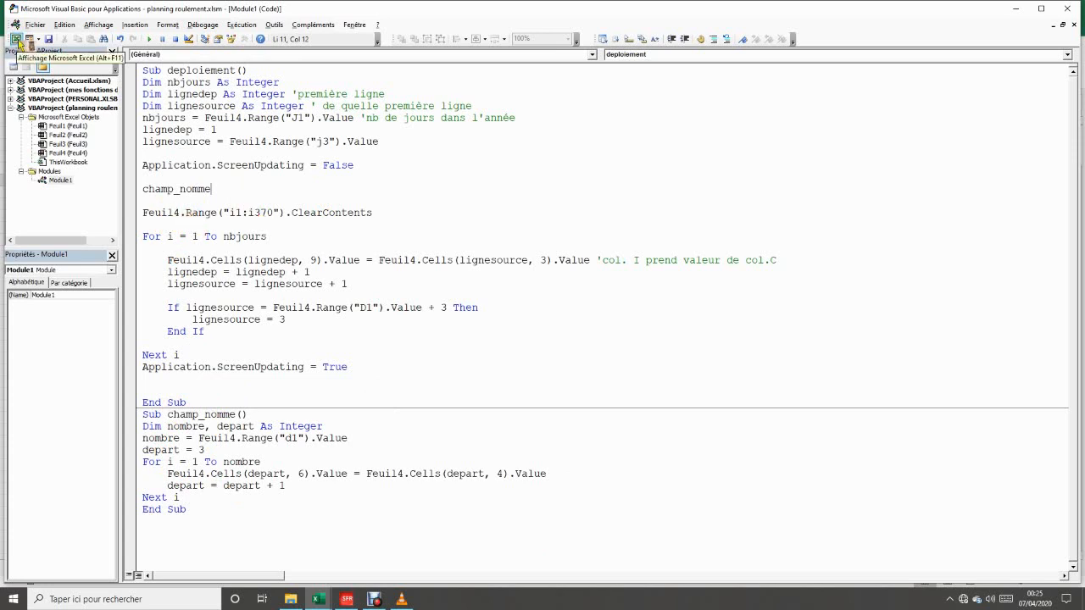
left_click(565, 122)
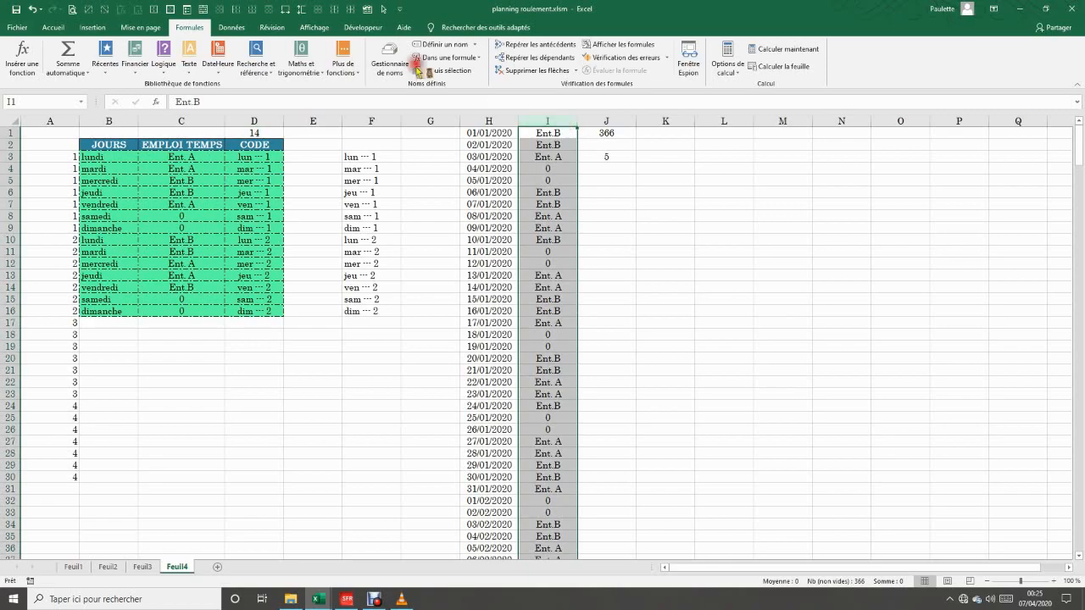
Examine the For i = 1 To nbjours line that starts the loop in the deploiement macro.
left_click(367, 10)
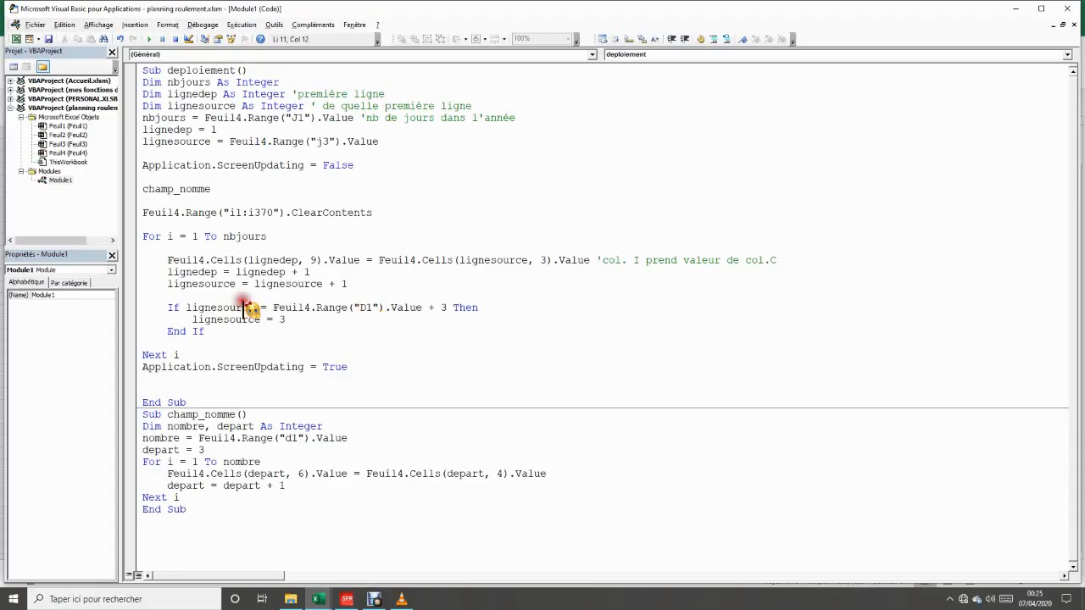
left_click(314, 238)
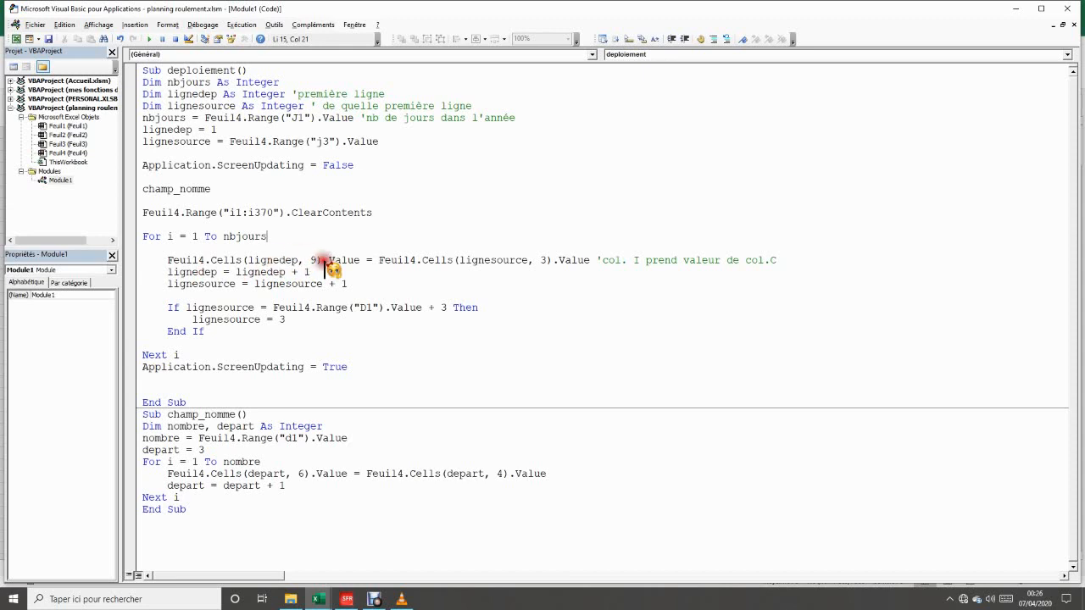
left_click(17, 41)
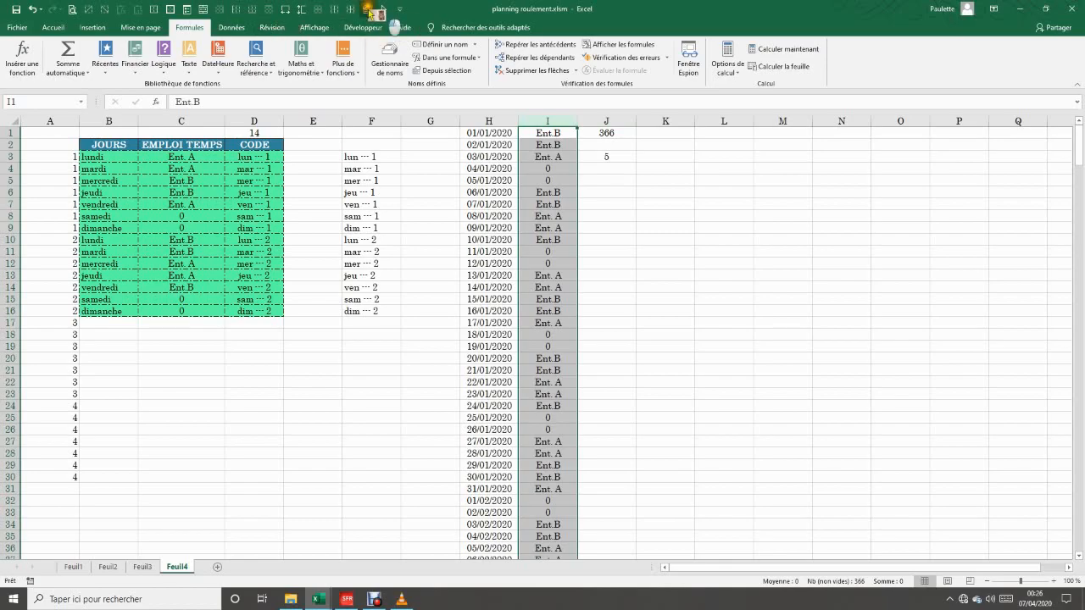
Compare the loop's Cells(lignedep, 9) = Cells(lignesource, 3) assignment with cells I1, C3 and C5 on Feuil4.
left_click(367, 10)
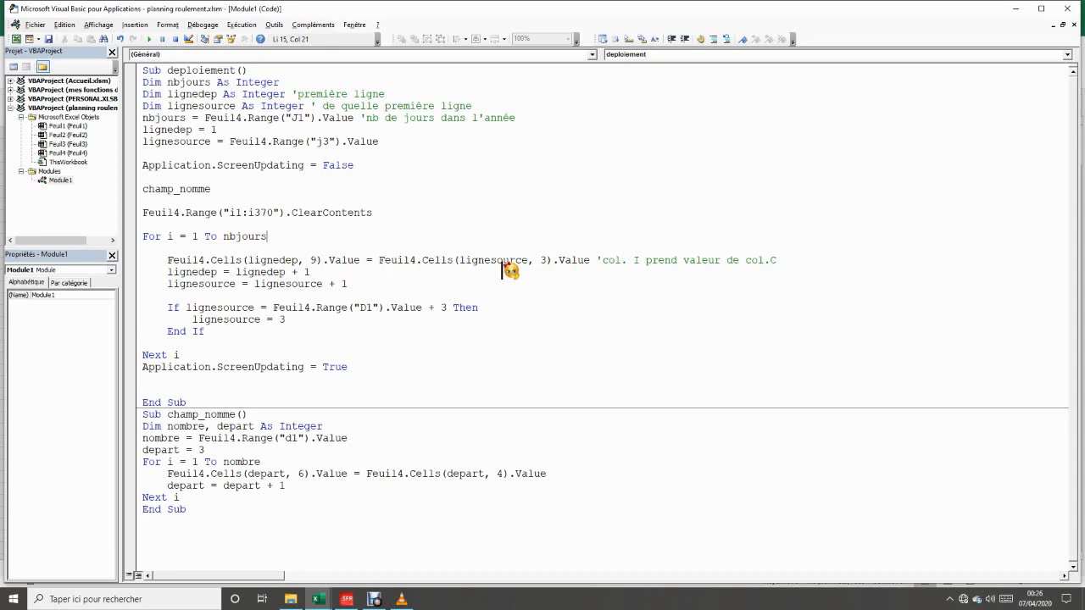
left_click(16, 39)
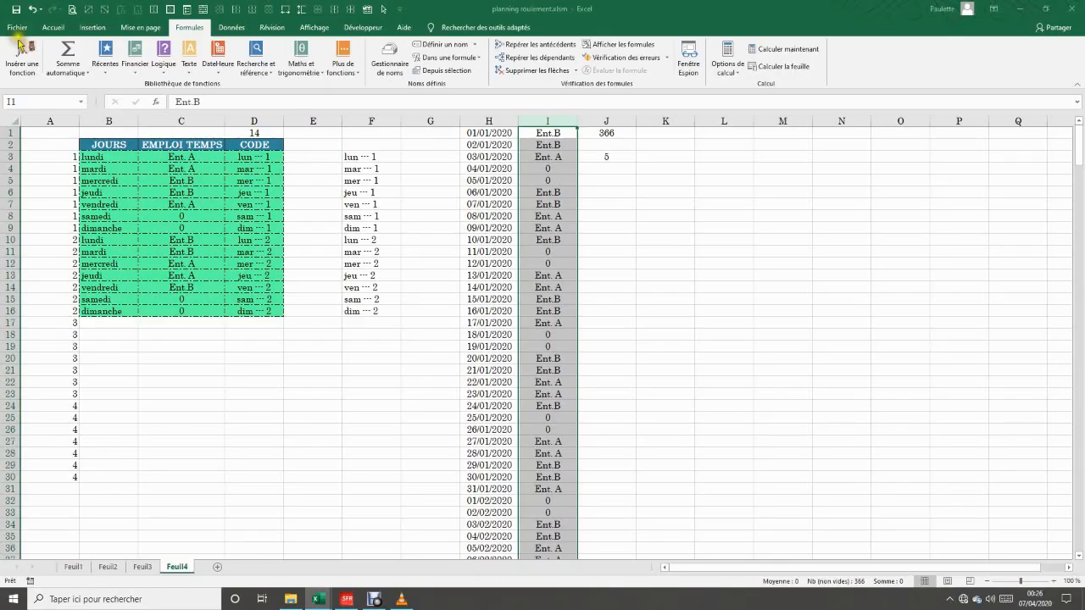
left_click(559, 134)
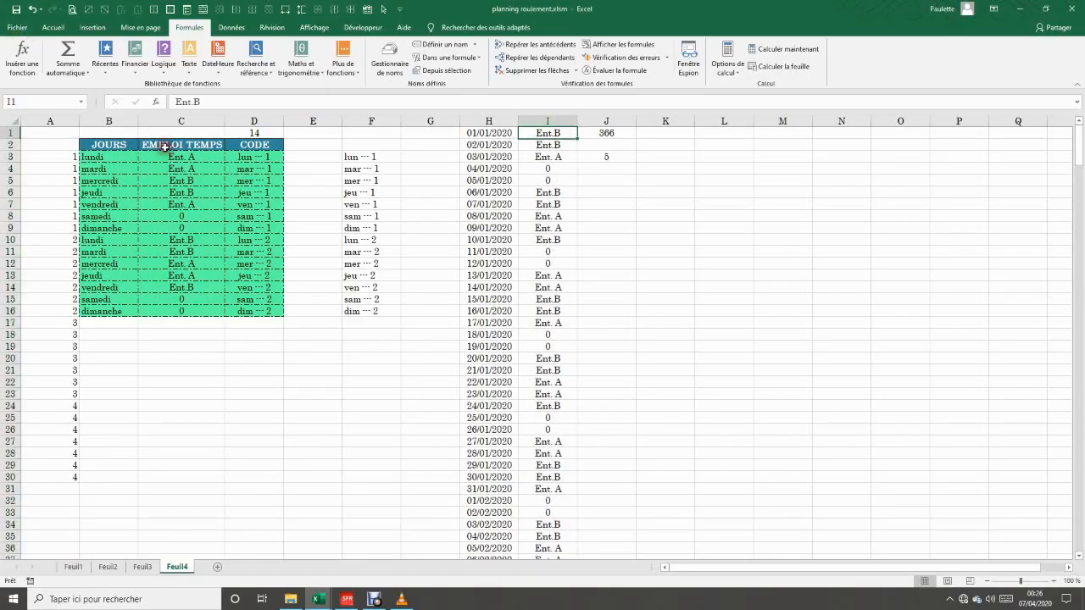
left_click(193, 156)
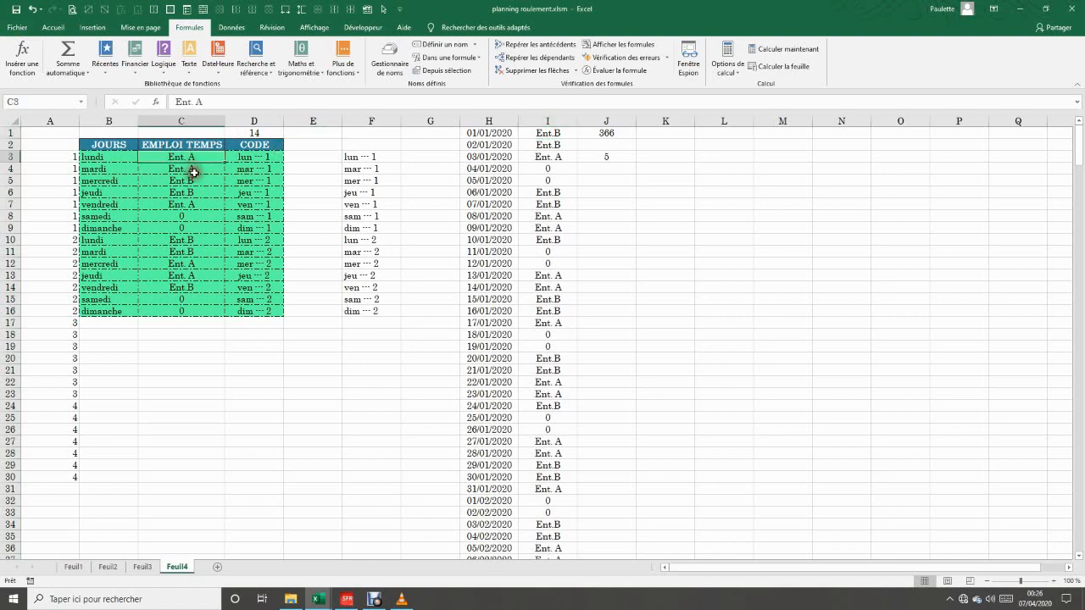
left_click(196, 181)
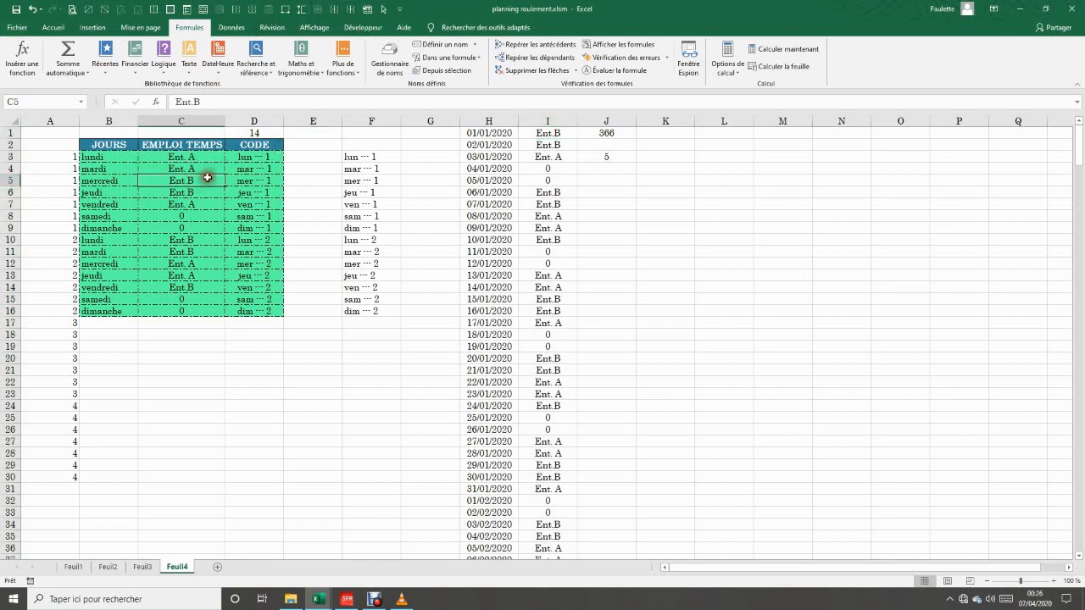
left_click(559, 135)
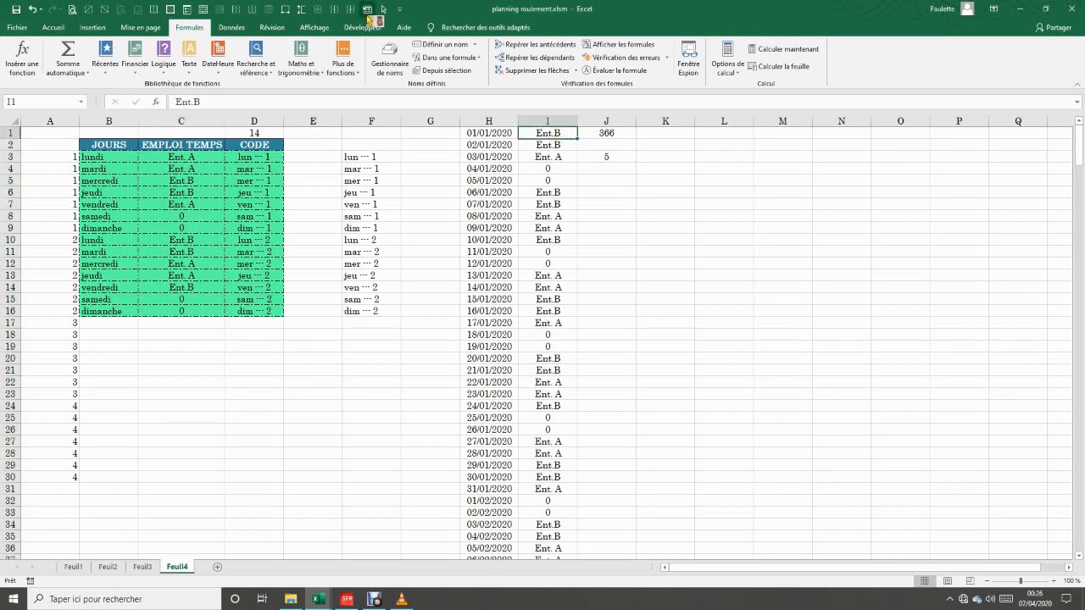
Trace the lignedep and lignesource increments and the If block through the EMPLOI TEMPS rows C3 to C17 on Feuil4.
left_click(367, 9)
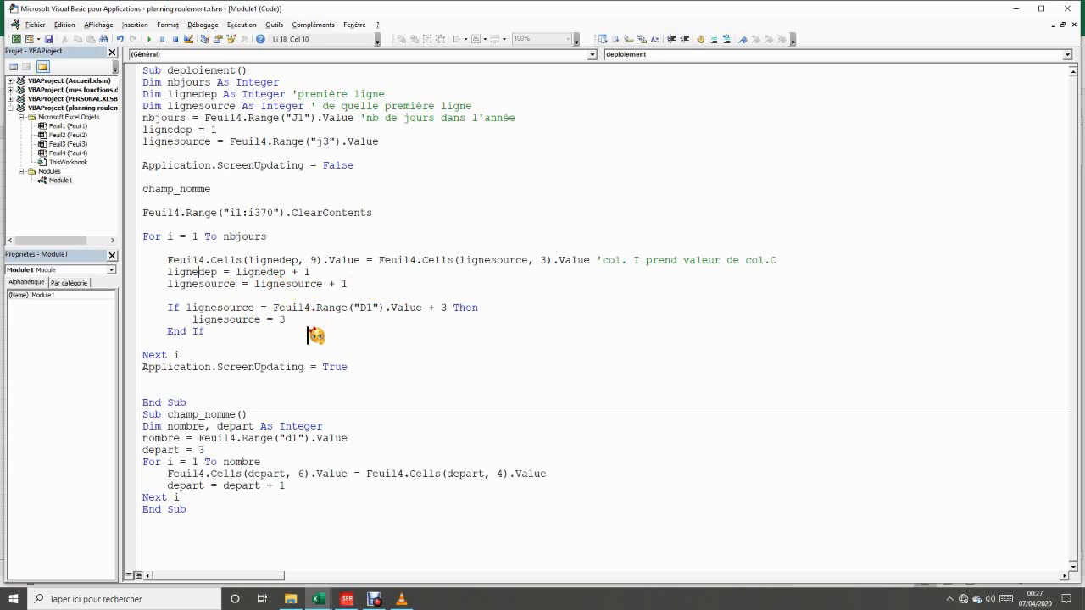
left_click(247, 343)
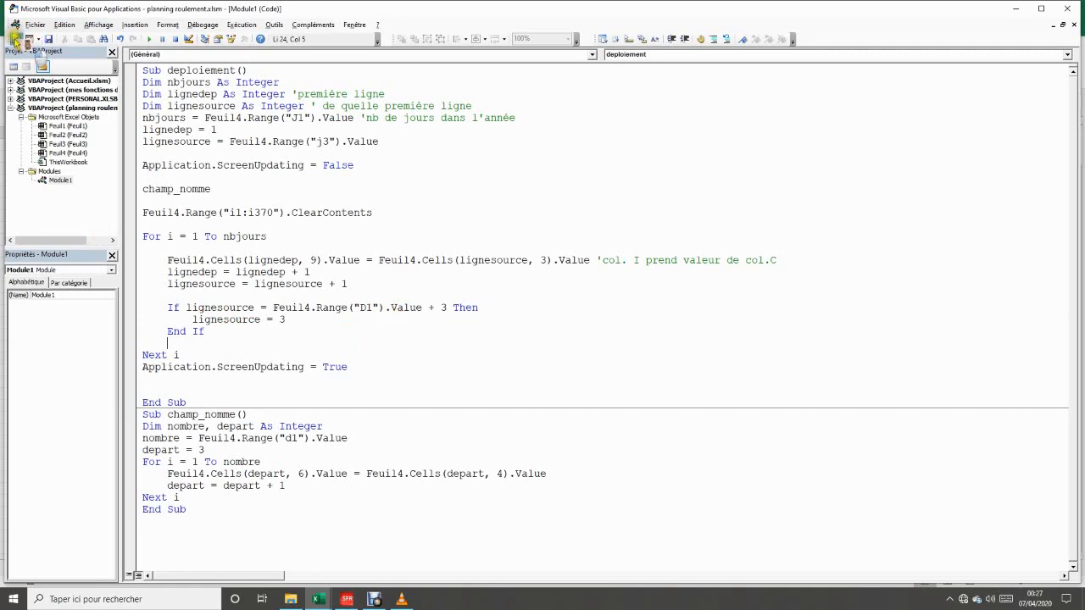
left_click(16, 39)
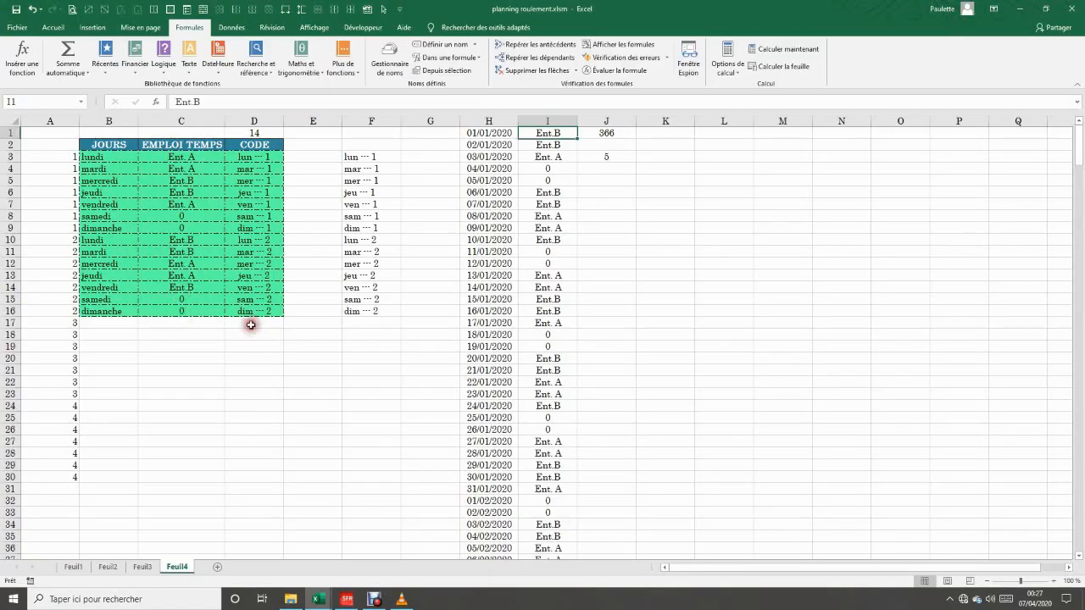
left_click(202, 323)
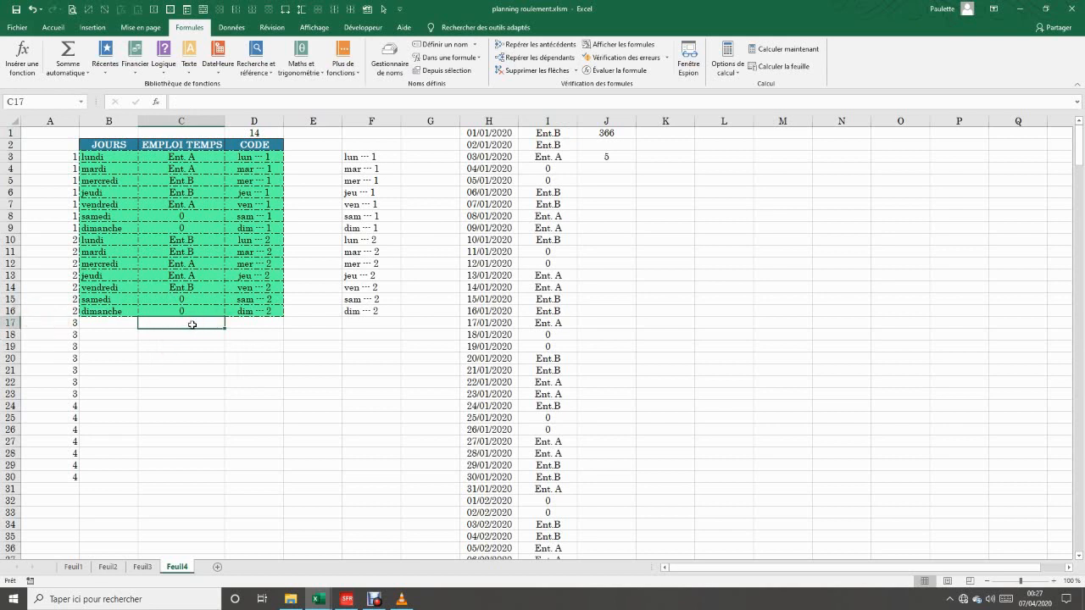
left_click(197, 160)
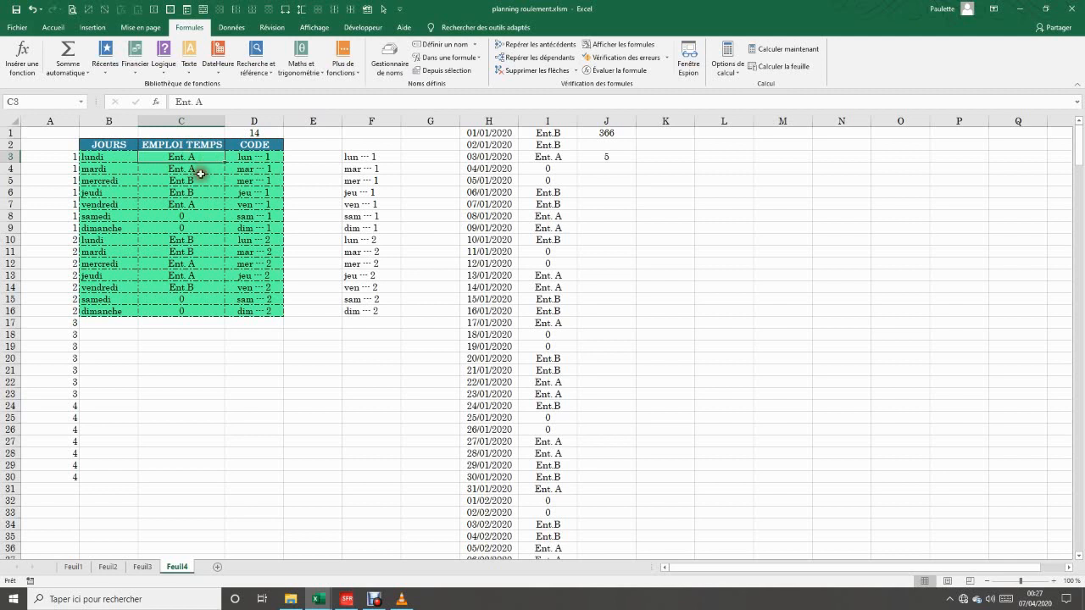
left_click_drag(216, 163, 186, 316)
left_click(184, 323)
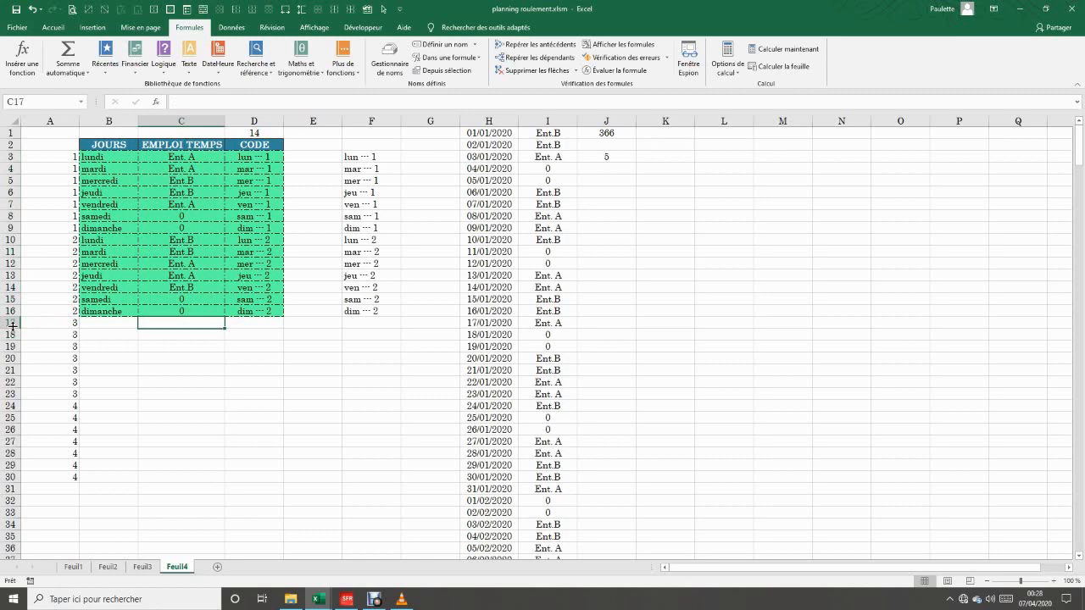
Compare the D1 + 3 condition and the lignesource = 3 reset with cells C16 and C17 on Feuil4.
left_click(404, 7)
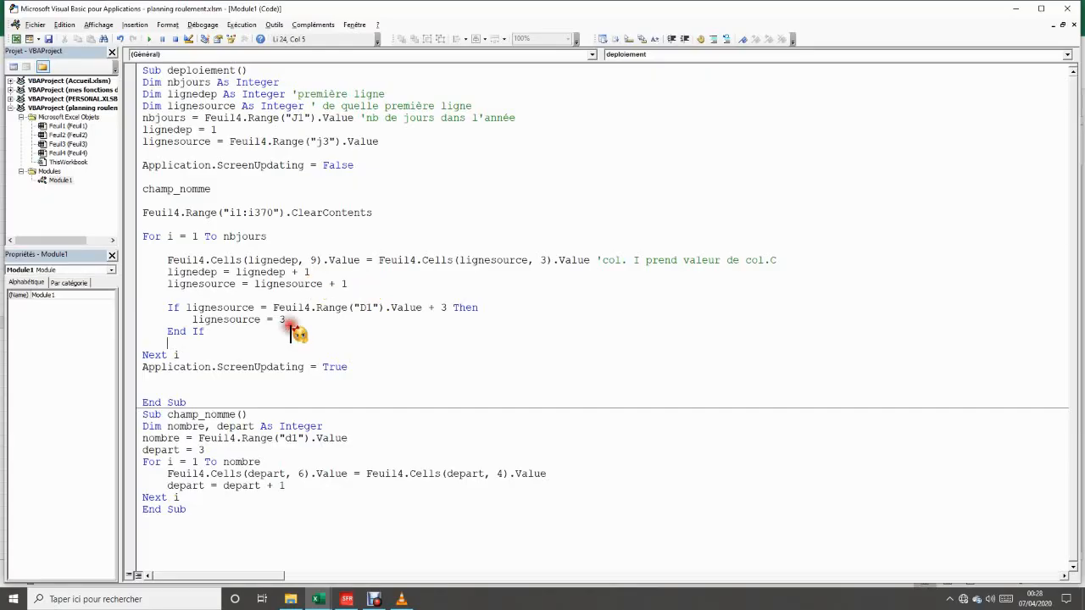
left_click(491, 309)
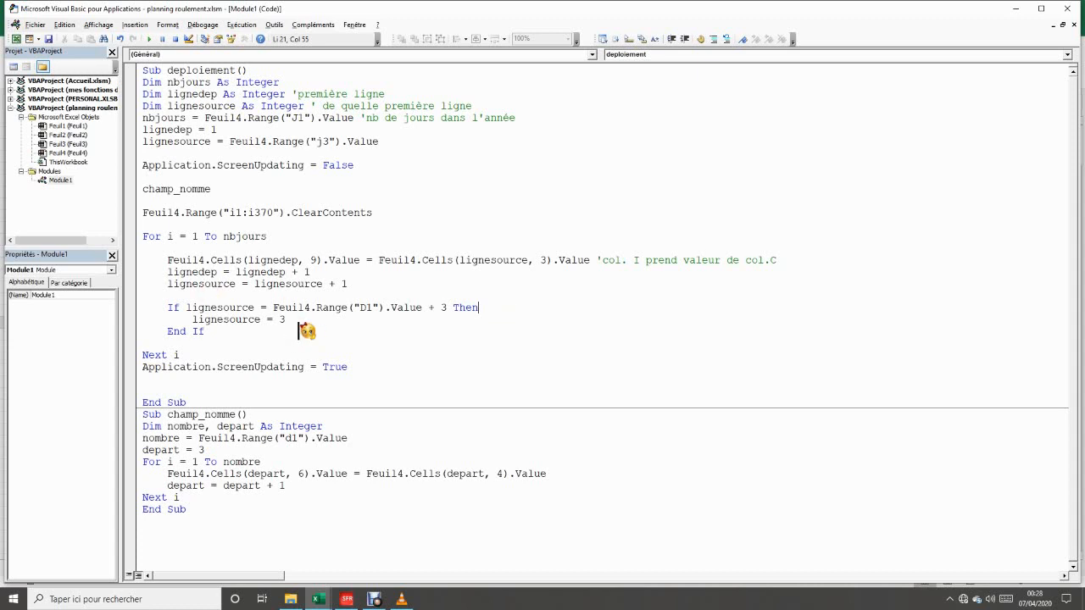
left_click(16, 40)
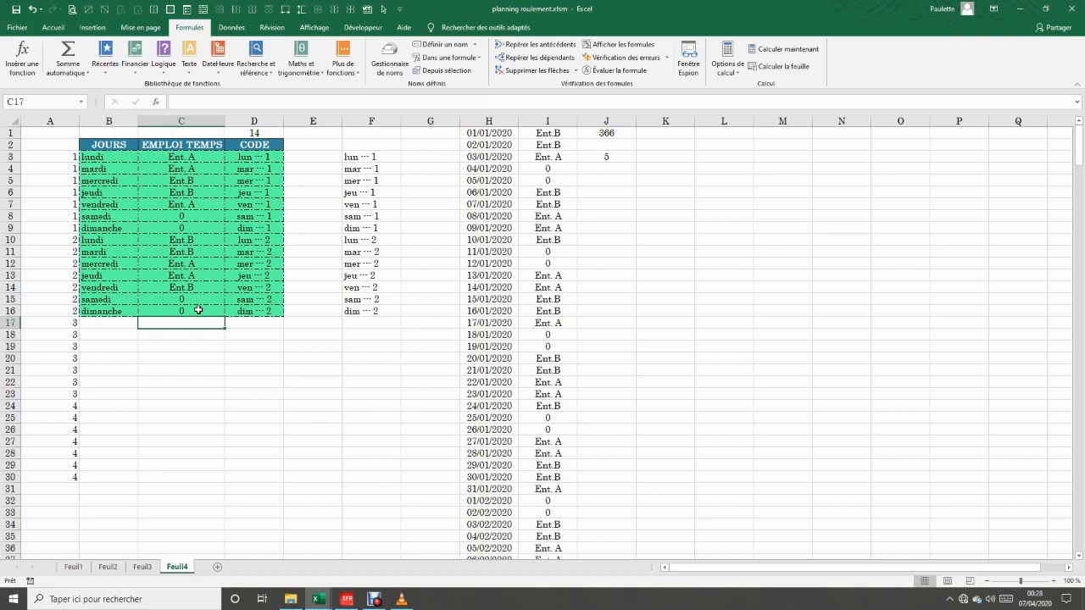
left_click(198, 310)
left_click(205, 325)
Examine the Next i and Application.ScreenUpdating = True lines that close the deploiement macro.
left_click(370, 12)
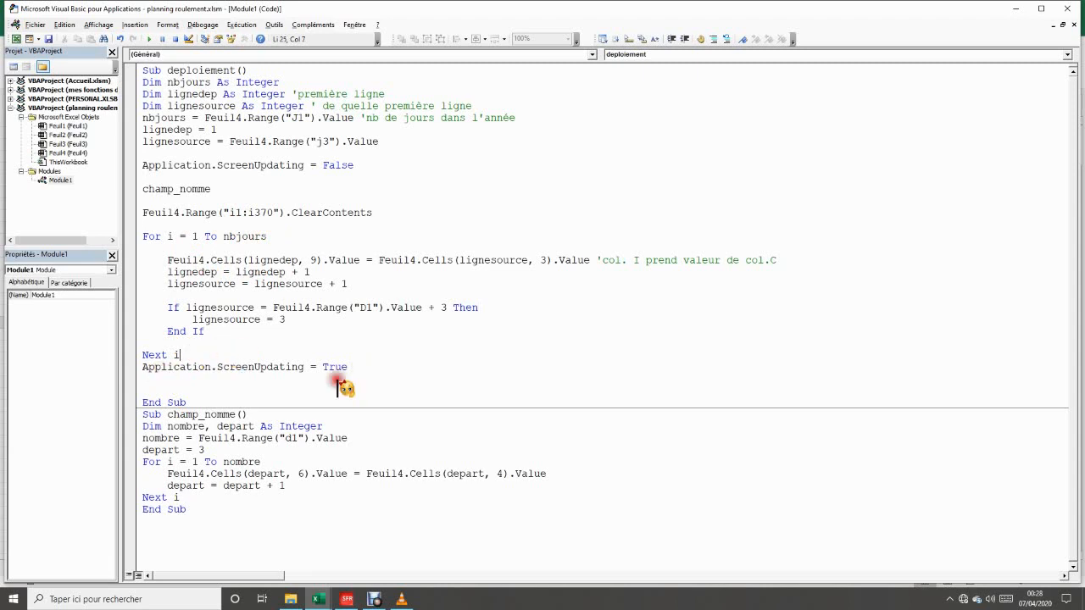
left_click(362, 373)
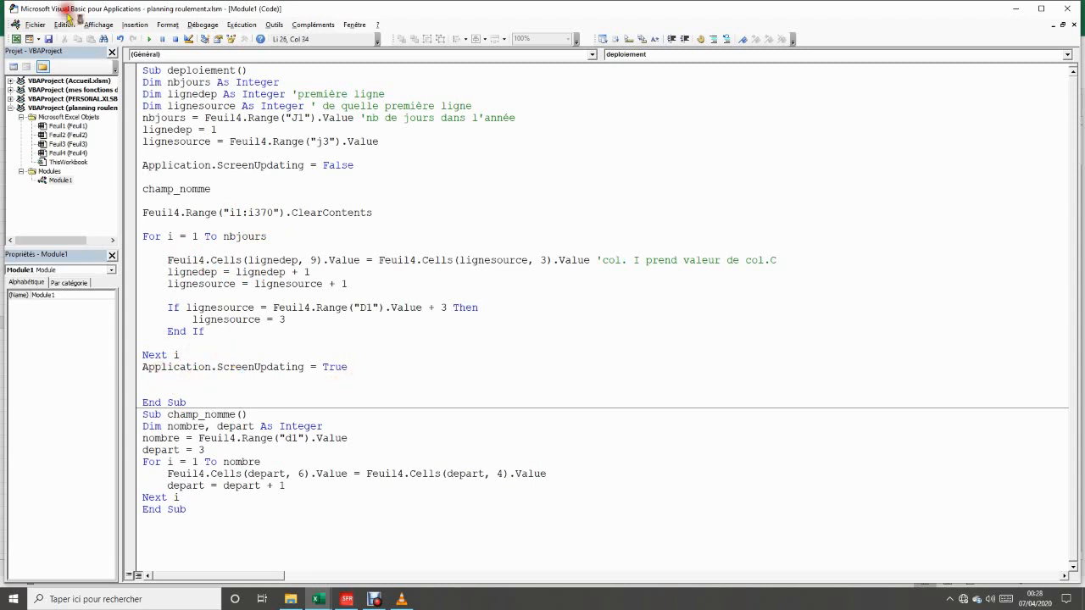
left_click(16, 39)
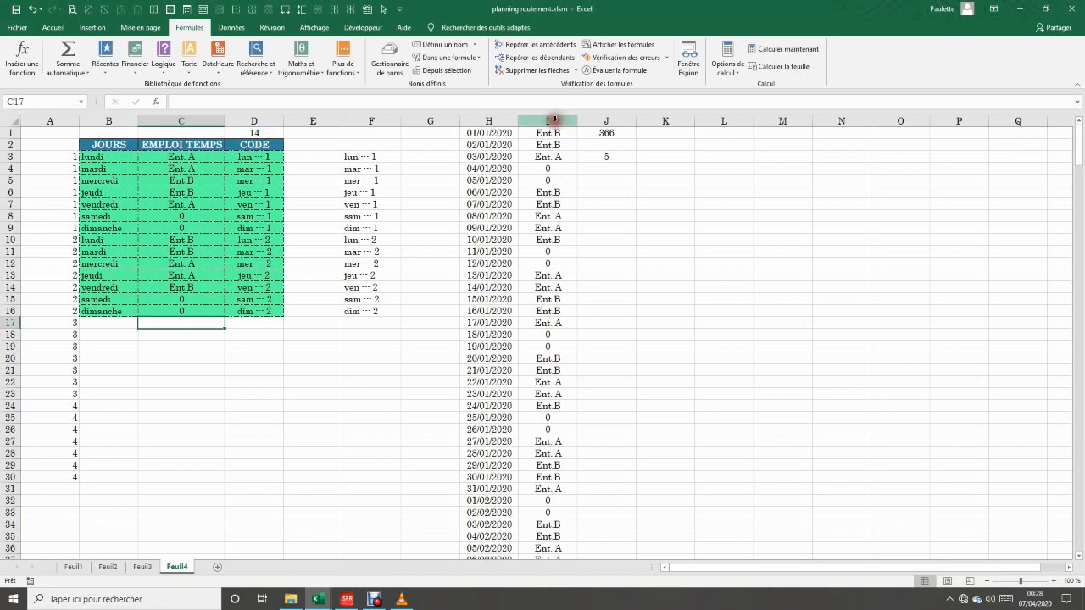
Review the timetable codes in column I of Feuil4 against the 2020 dates in column H.
left_click(548, 121)
scroll(651, 470, "down", 7)
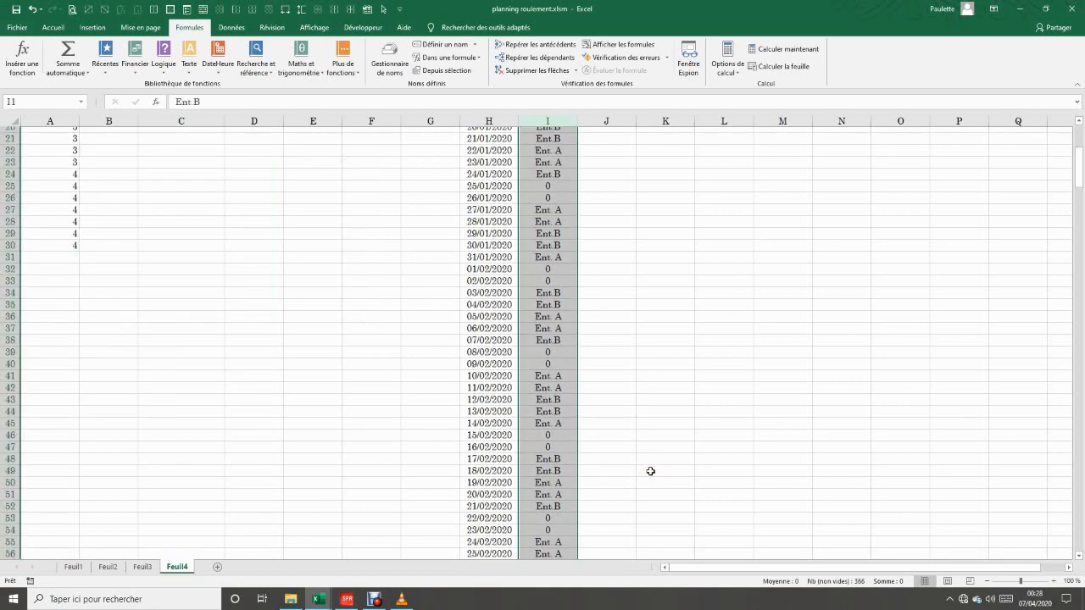
scroll(650, 470, "down", 20)
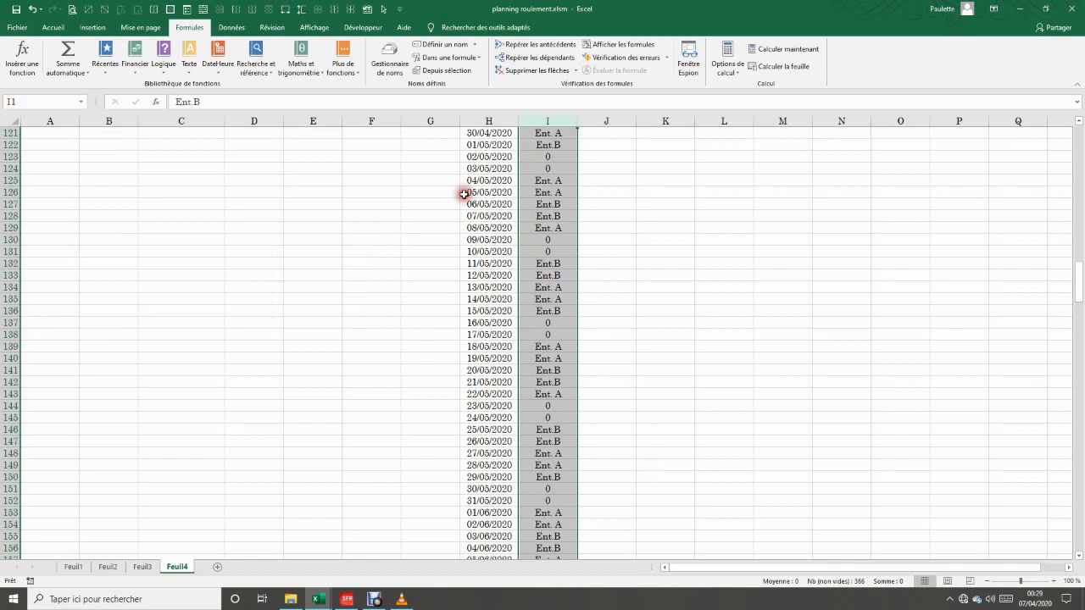
left_click(183, 569)
scroll(434, 391, "up", 13)
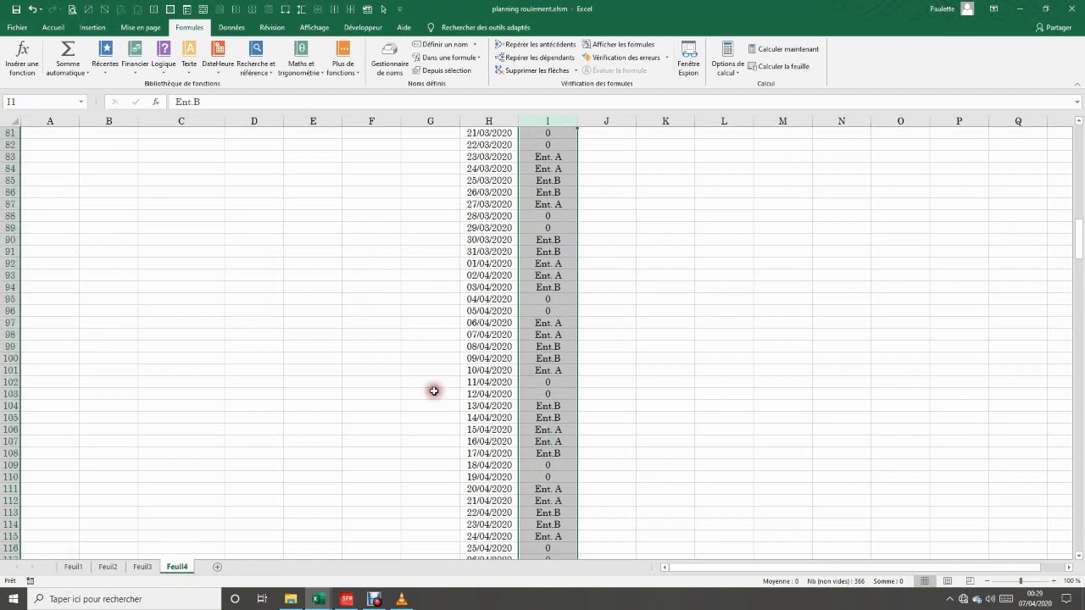
scroll(434, 390, "up", 20)
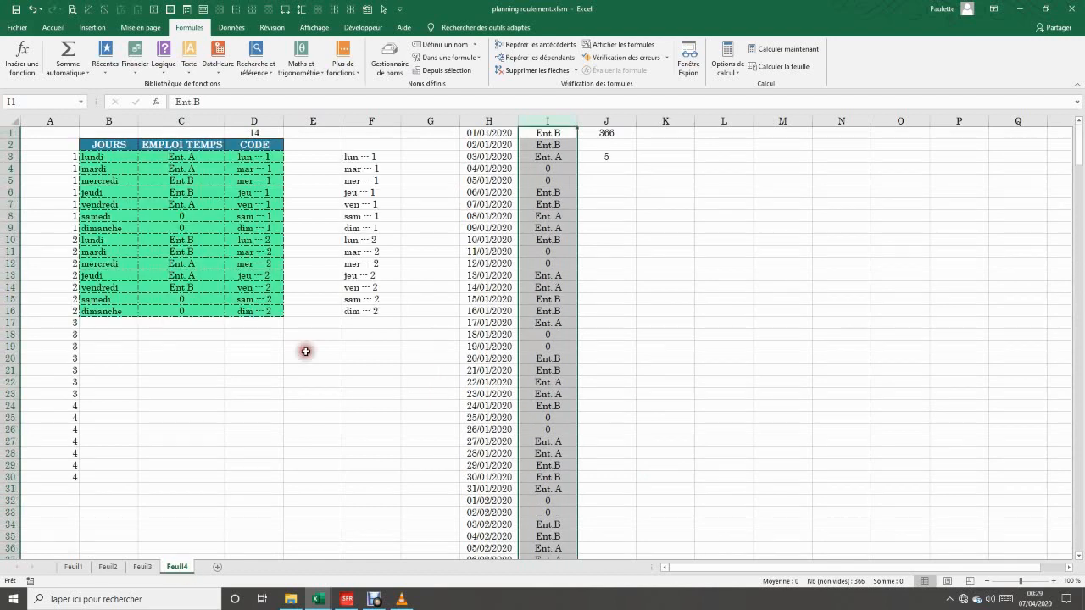
left_click(357, 370)
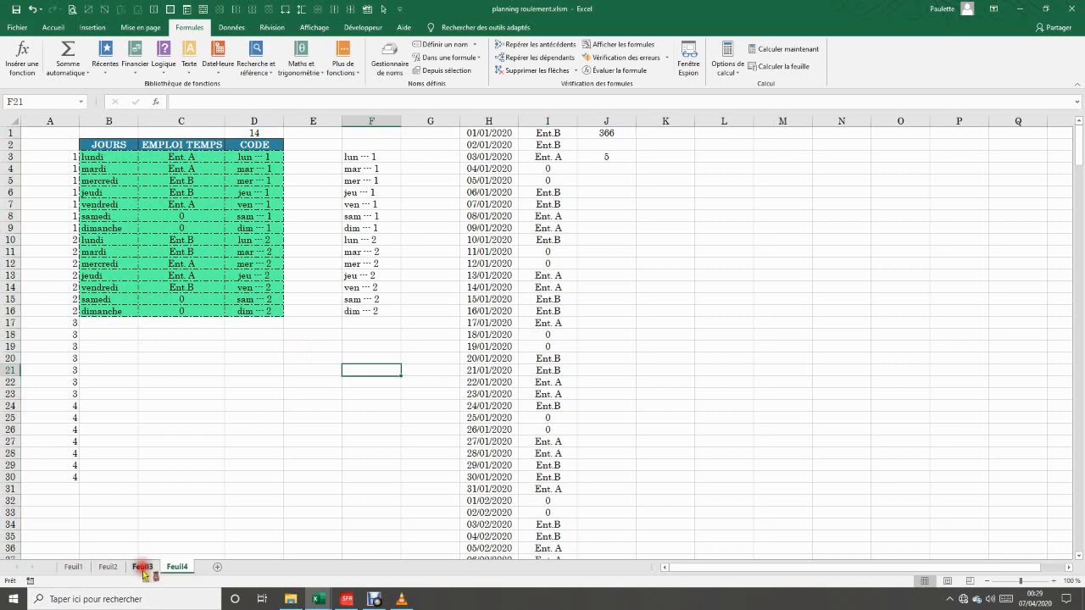
Compare the Feuil3 calendar with column I on Feuil4 and inspect the INDEX/EQUIV formula in Feuil3 cell C6.
left_click_drag(144, 575, 149, 569)
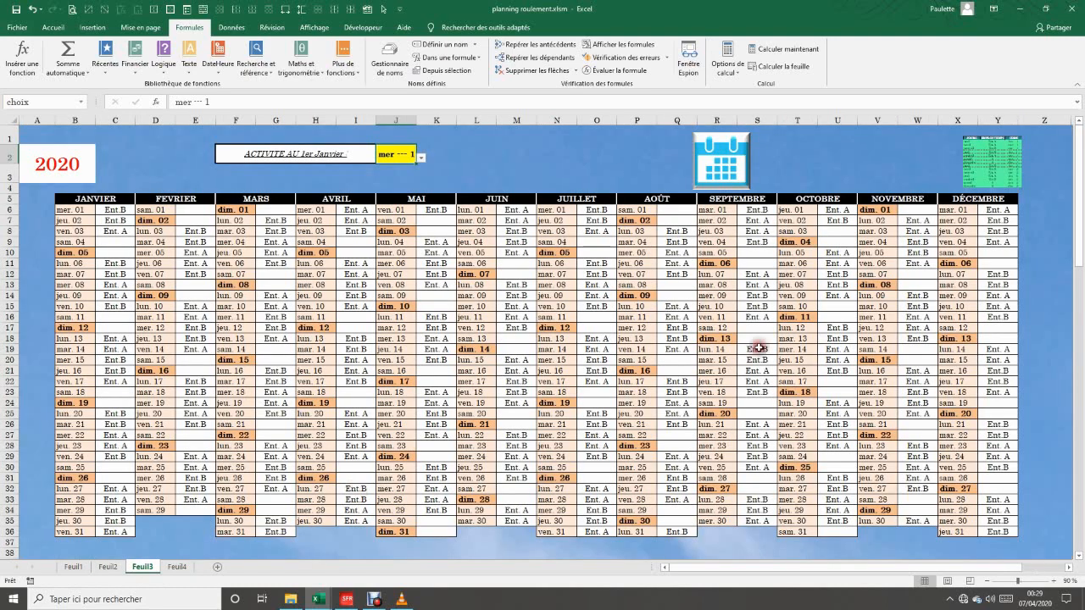
left_click(180, 572)
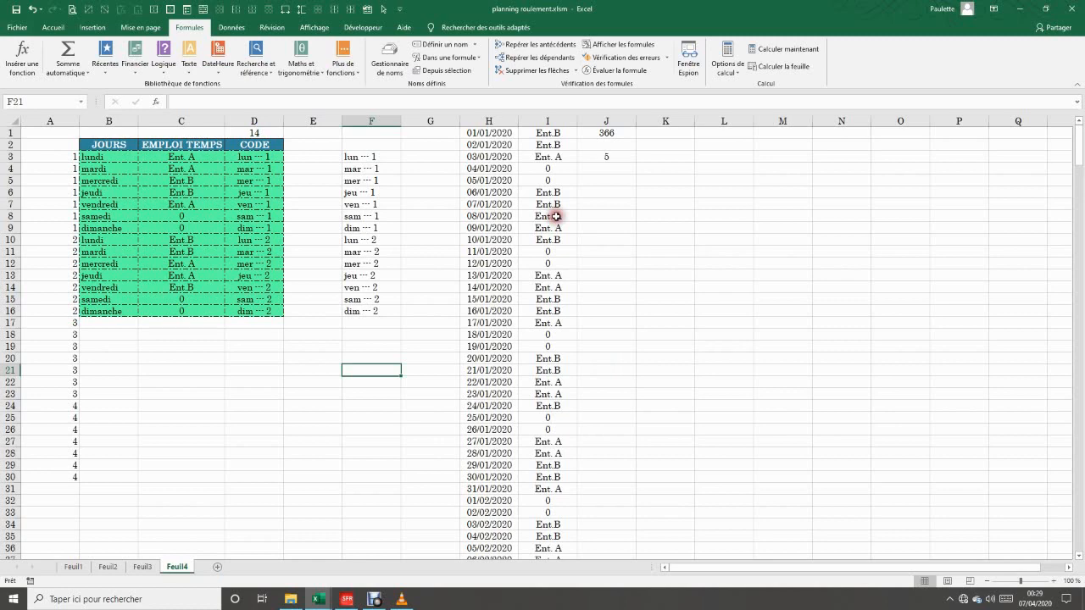
left_click(549, 144)
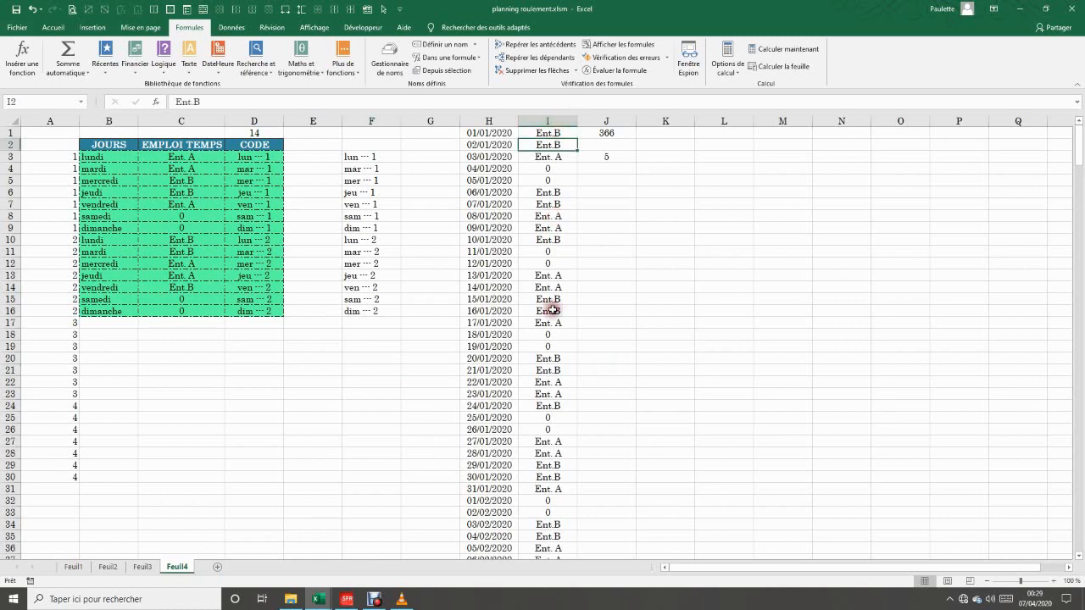
left_click(148, 573)
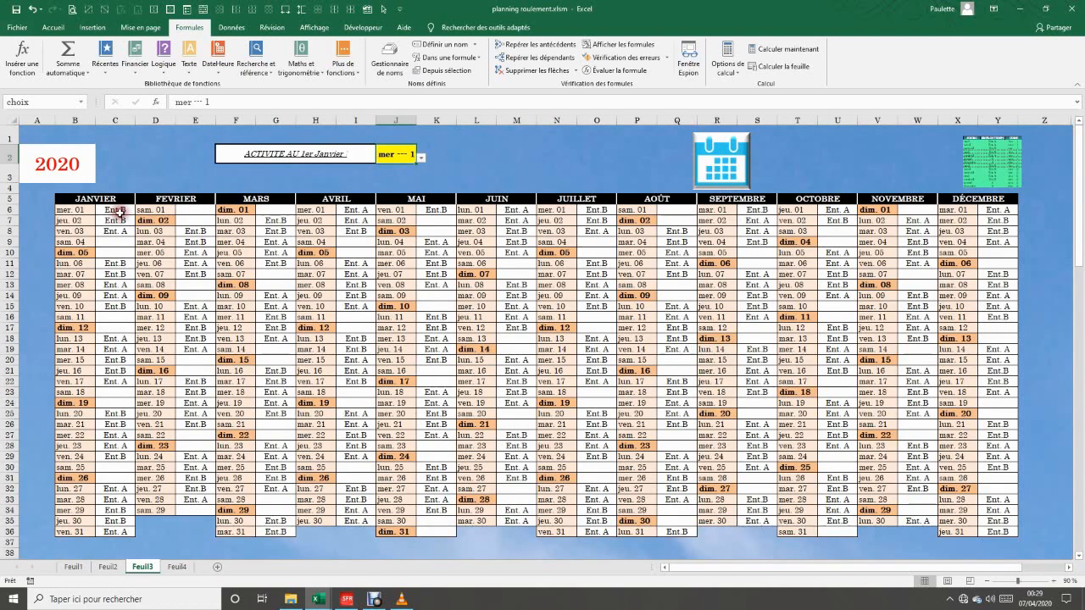
left_click(119, 212)
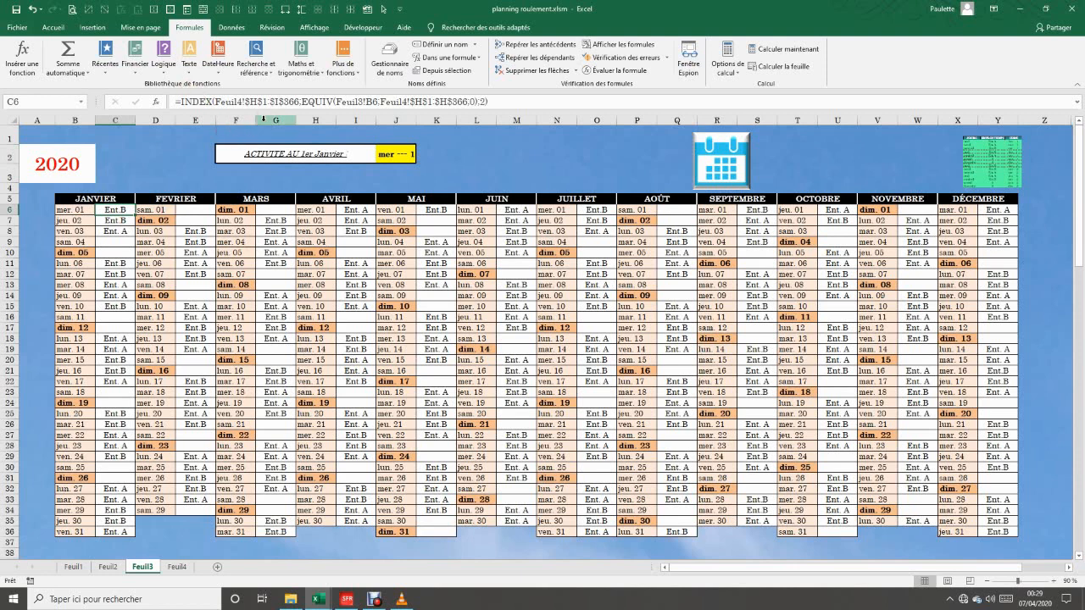
Switch to Outil Capture d'écran and capture the INDEX/EQUIV formula of cell C6 shown above the Feuil3 calendar.
left_click(12, 603)
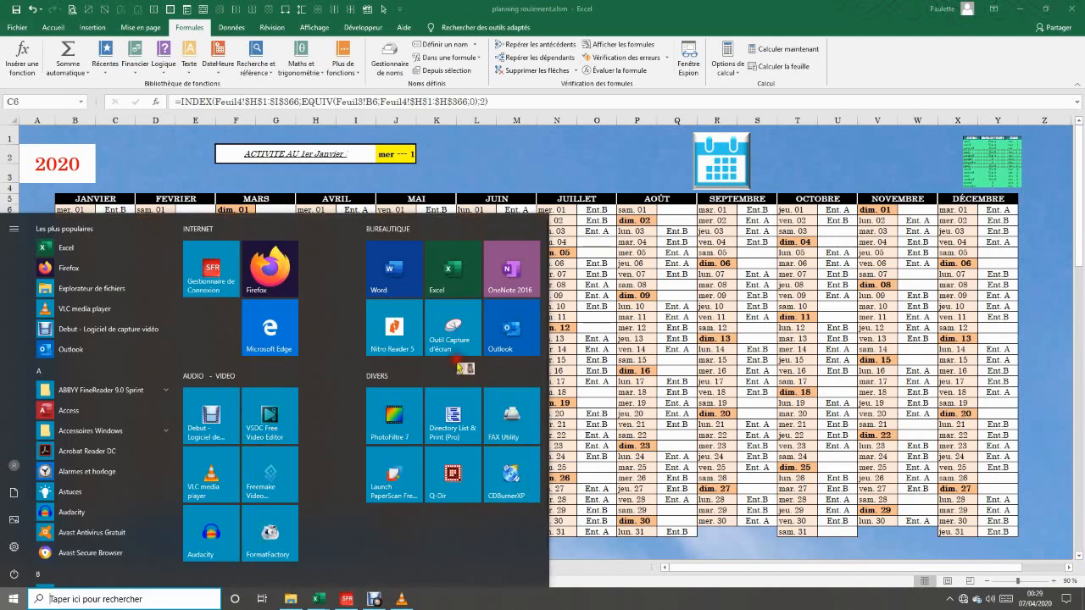
left_click(552, 496)
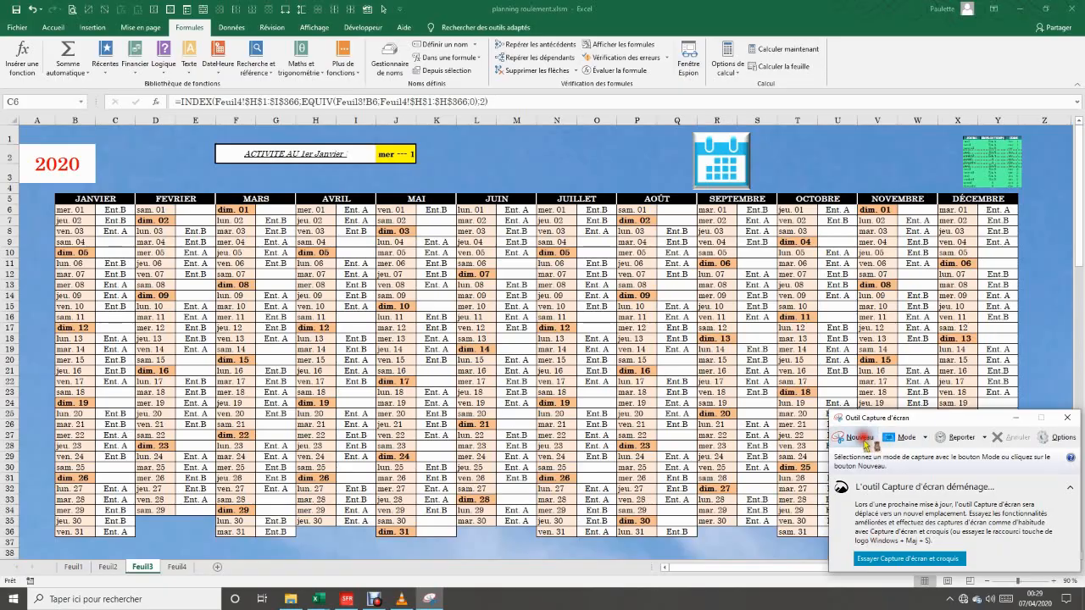
left_click(860, 437)
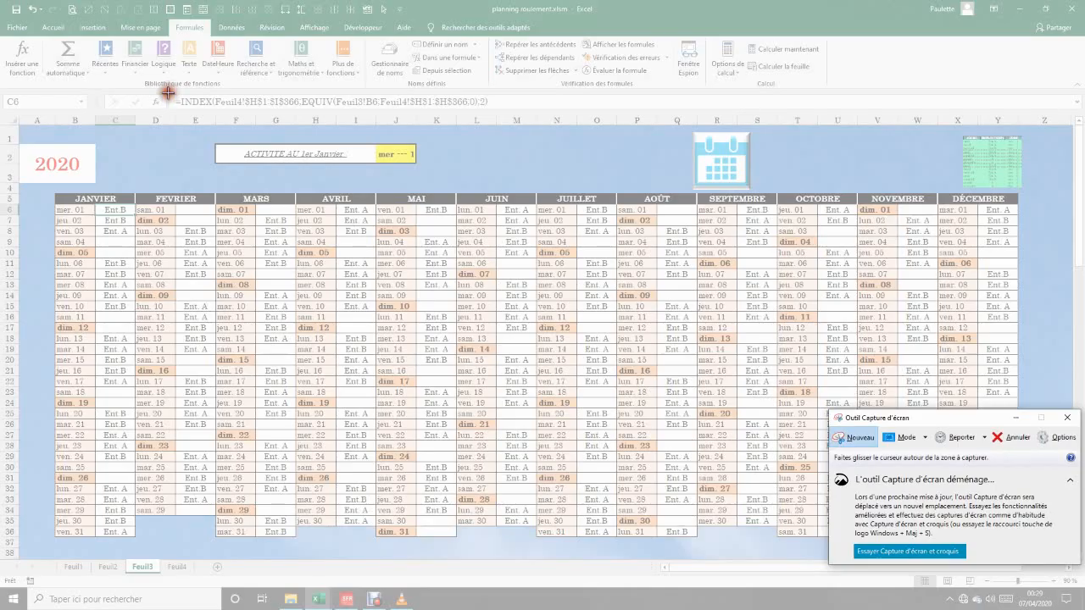
left_click_drag(168, 92, 267, 113)
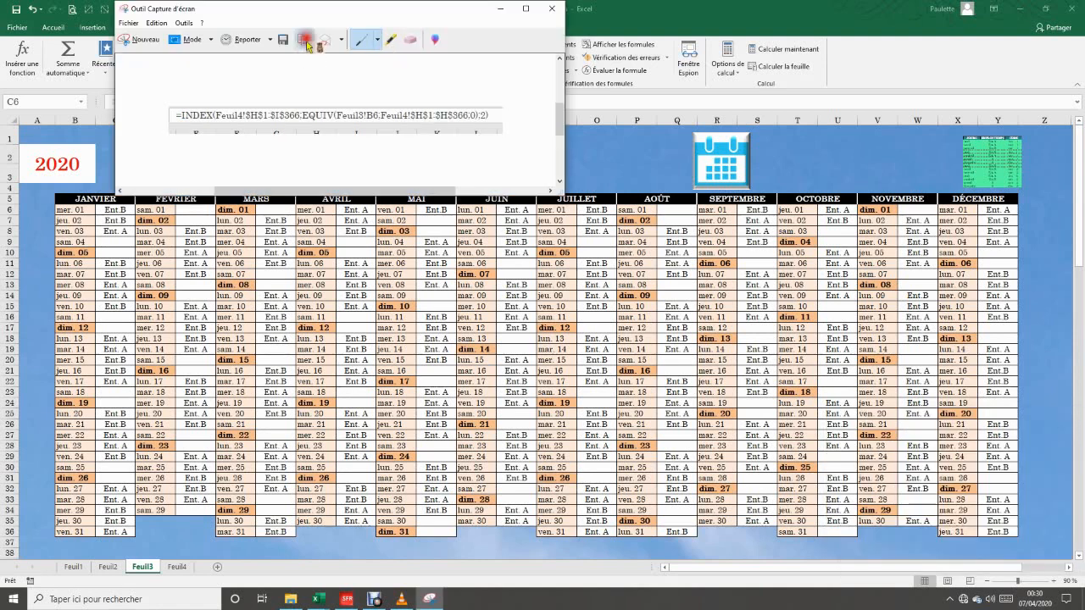
Switch back to Excel, paste the captured INDEX/EQUIV formula image onto Feuil3, and enlarge and position it across the middle of the calendar.
left_click(597, 404)
left_click(522, 337)
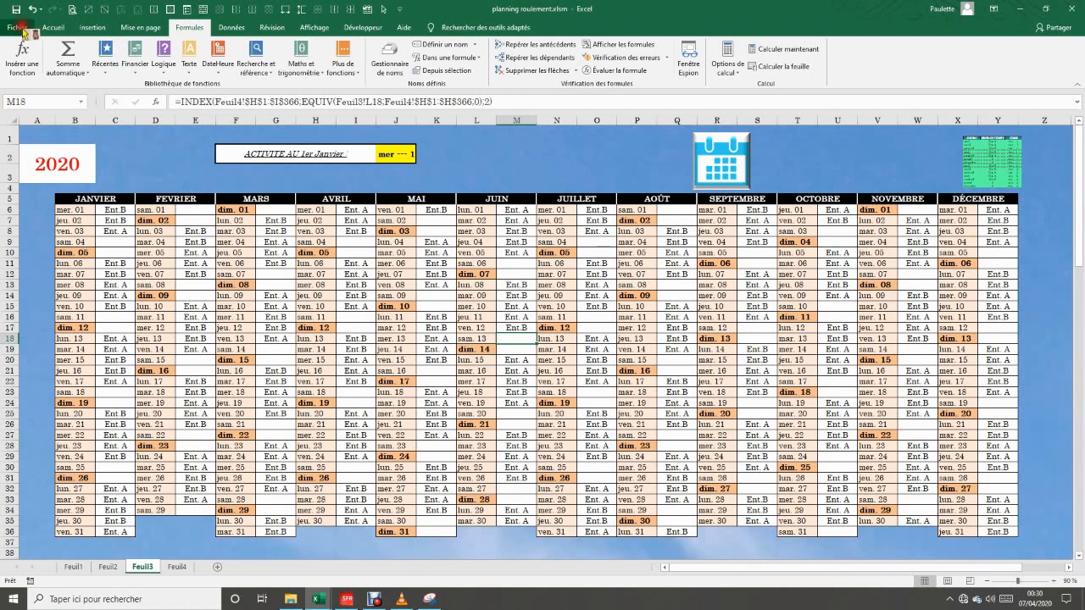
left_click(53, 27)
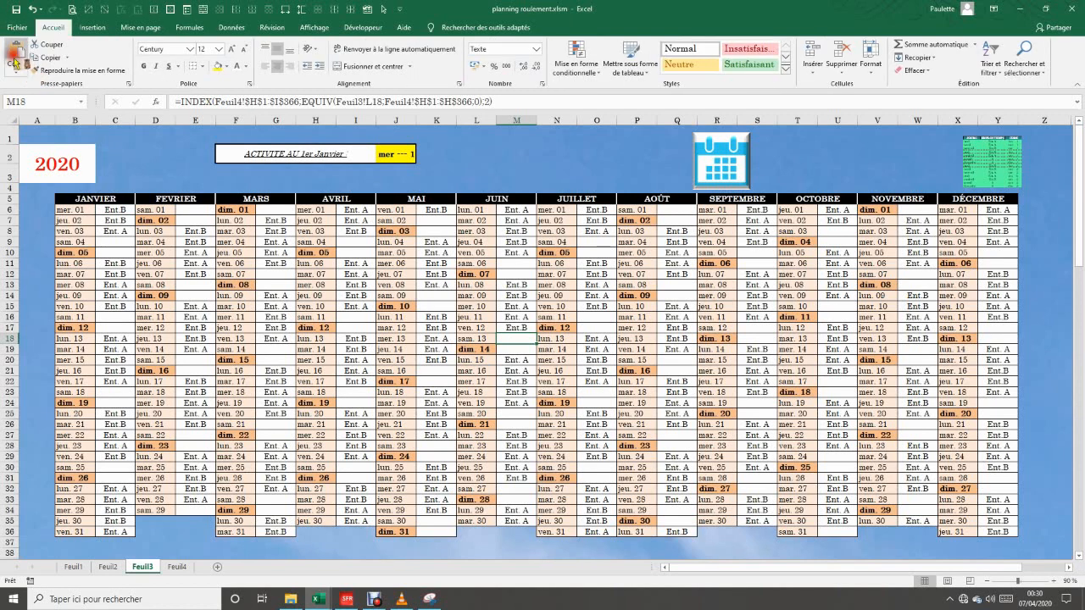
key("ctrl+v")
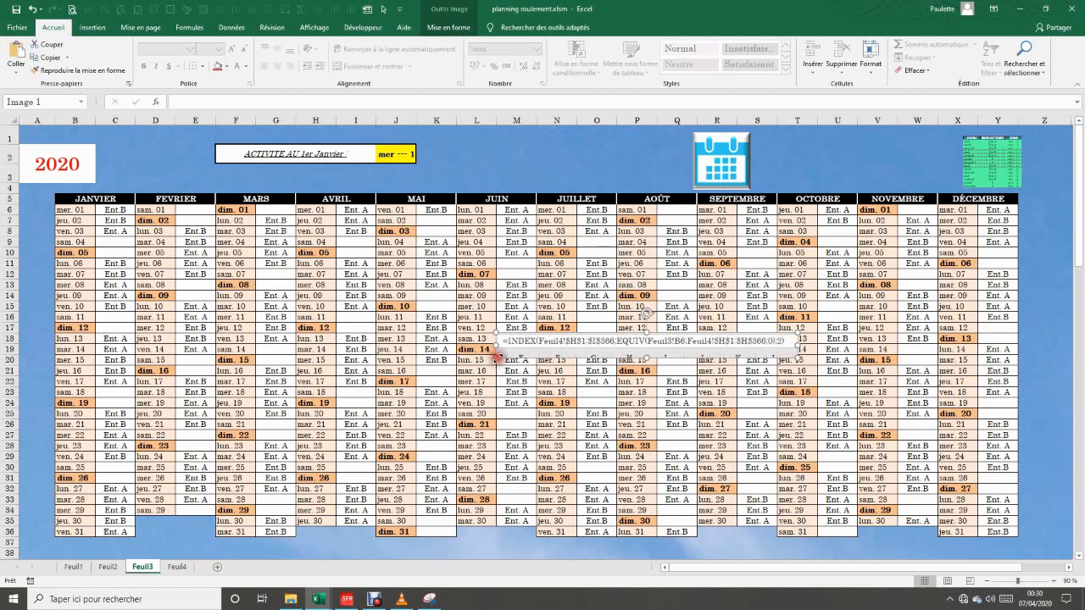
left_click_drag(496, 359, 287, 373)
left_click_drag(624, 348, 617, 291)
left_click(121, 209)
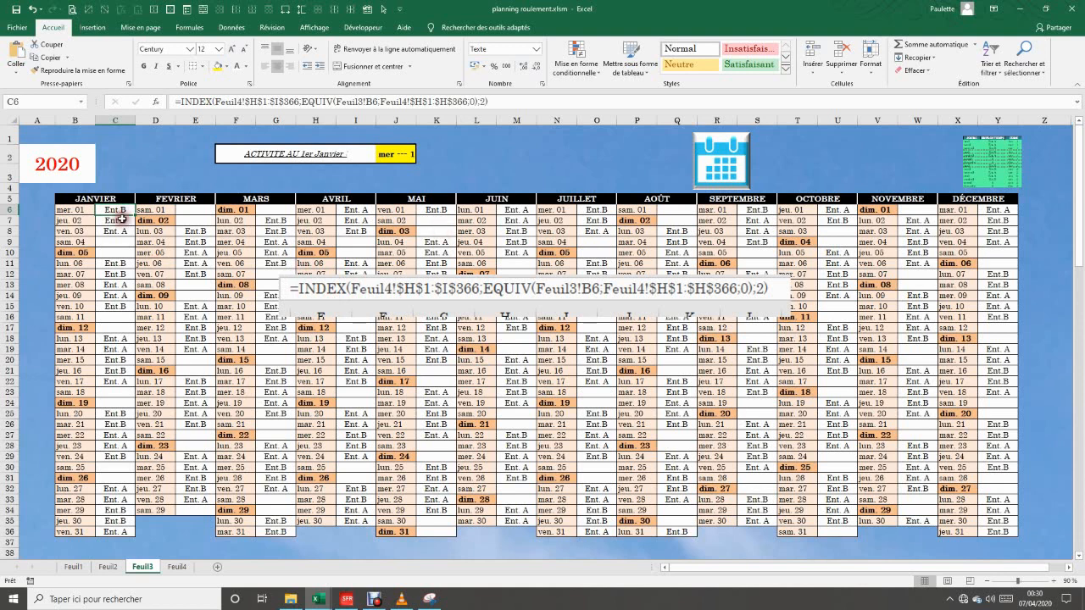
Copy the date in B6, paste only its value into N2, and format N2 as a short date.
left_click(82, 210)
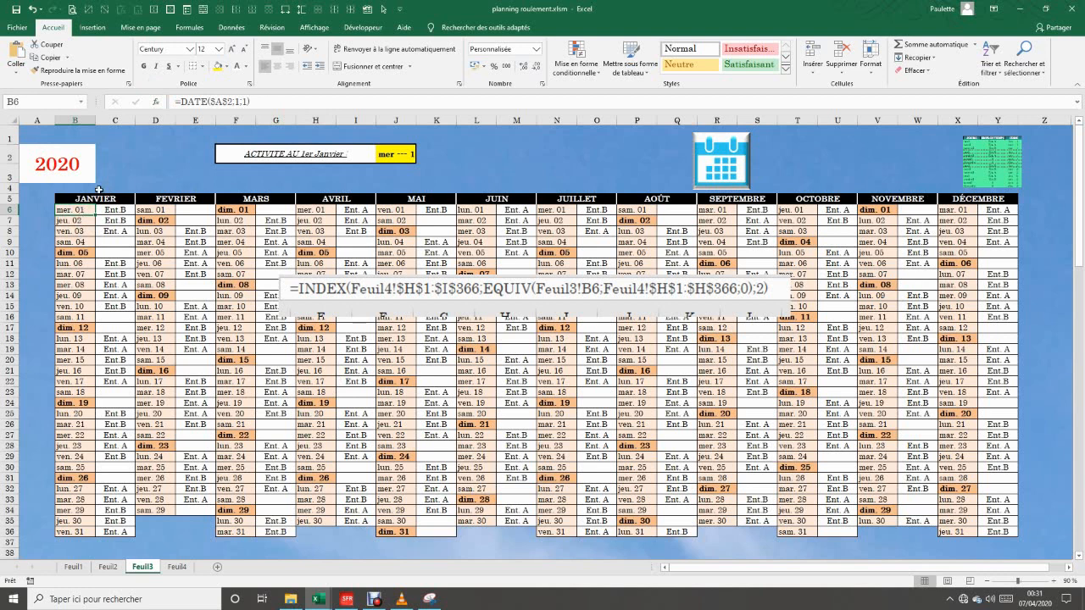
key("ctrl+c")
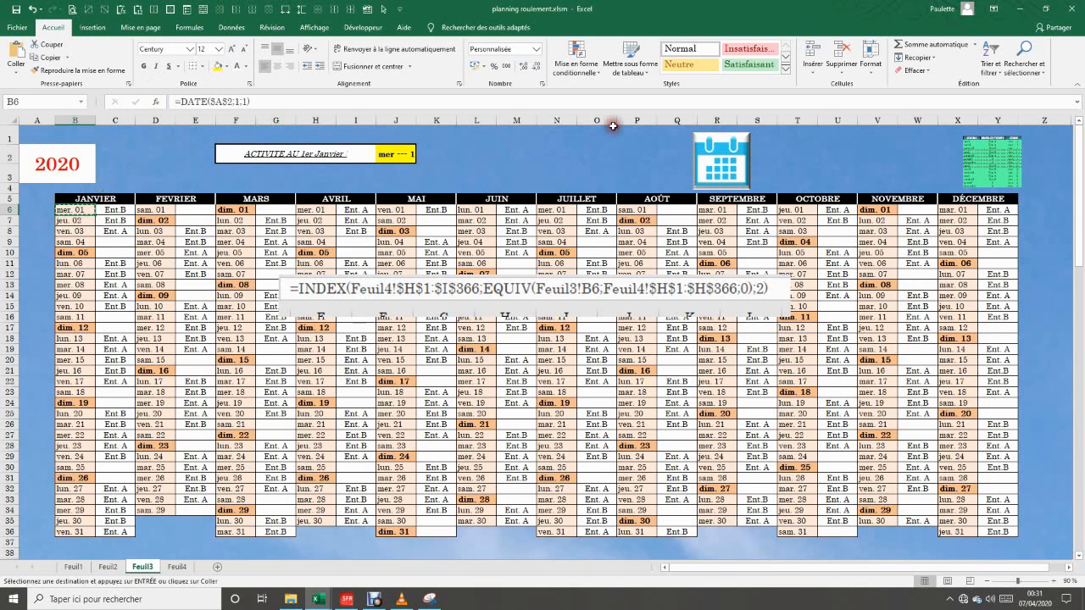
left_click(557, 157)
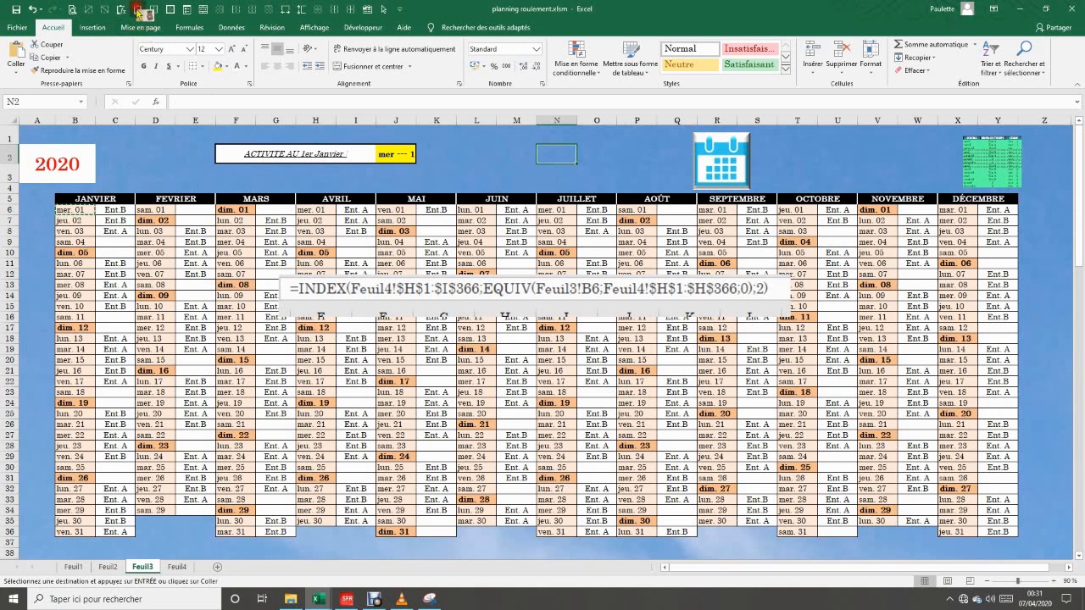
left_click(140, 13)
left_click(536, 50)
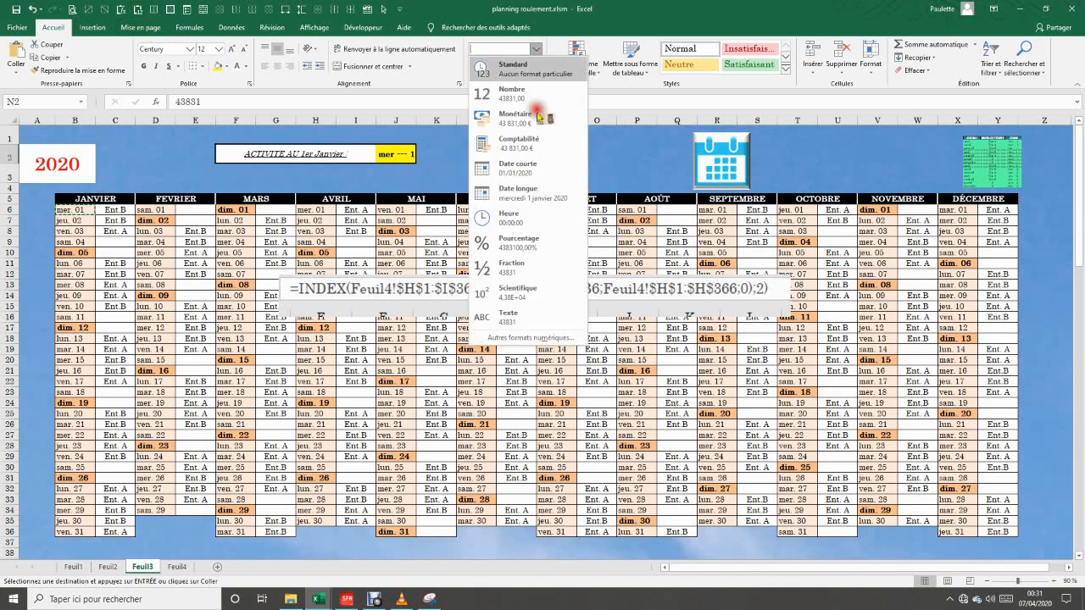
left_click(526, 174)
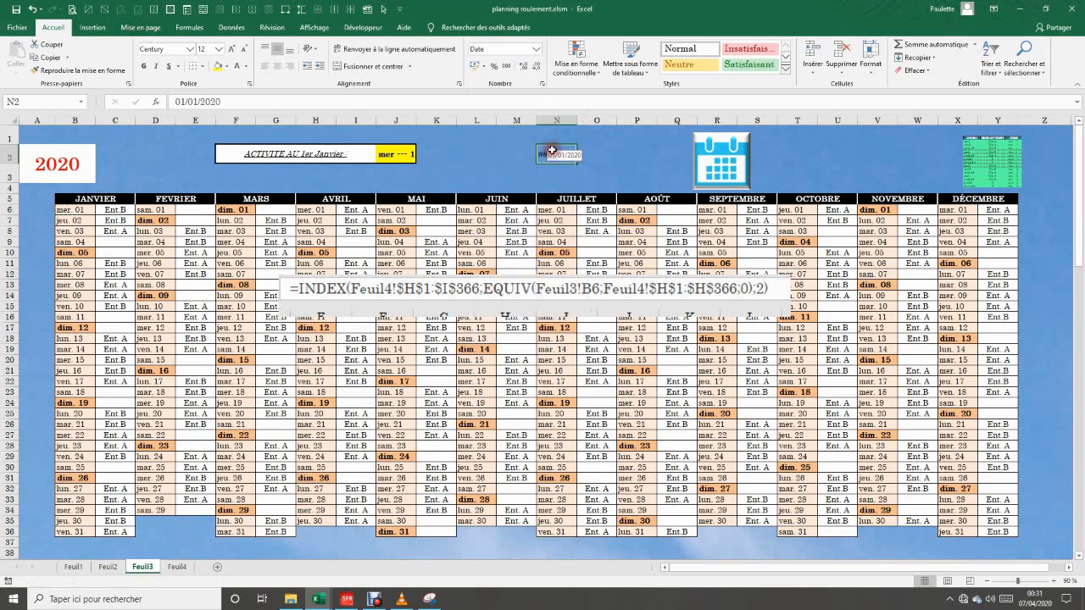
Merge and centre cells N2:O2 and fill the merged cell with white.
left_click_drag(556, 156, 599, 156)
left_click(391, 67)
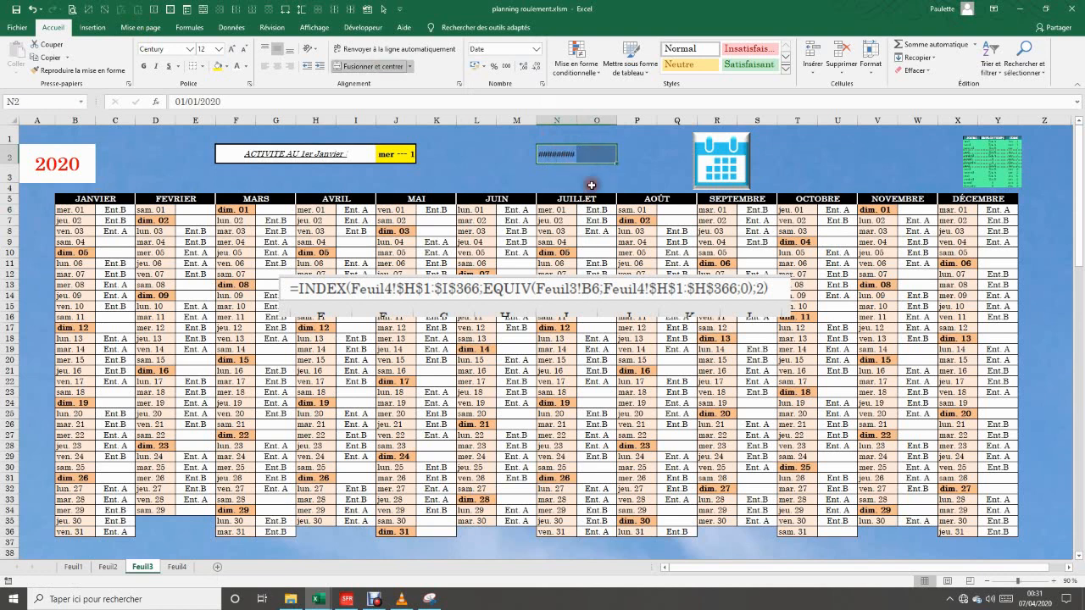
left_click(229, 71)
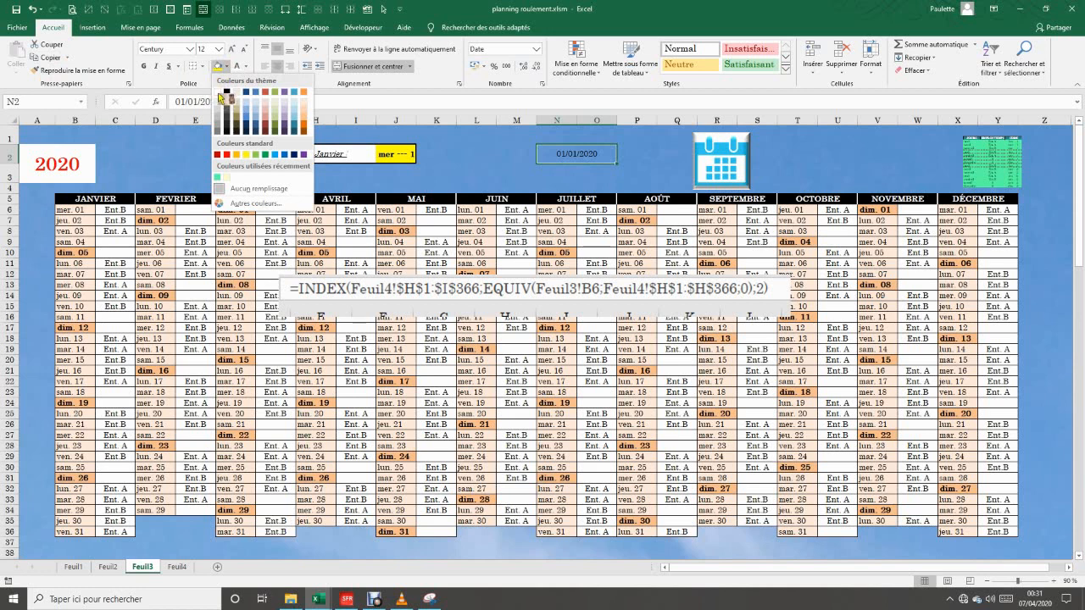
left_click(221, 98)
left_click(517, 172)
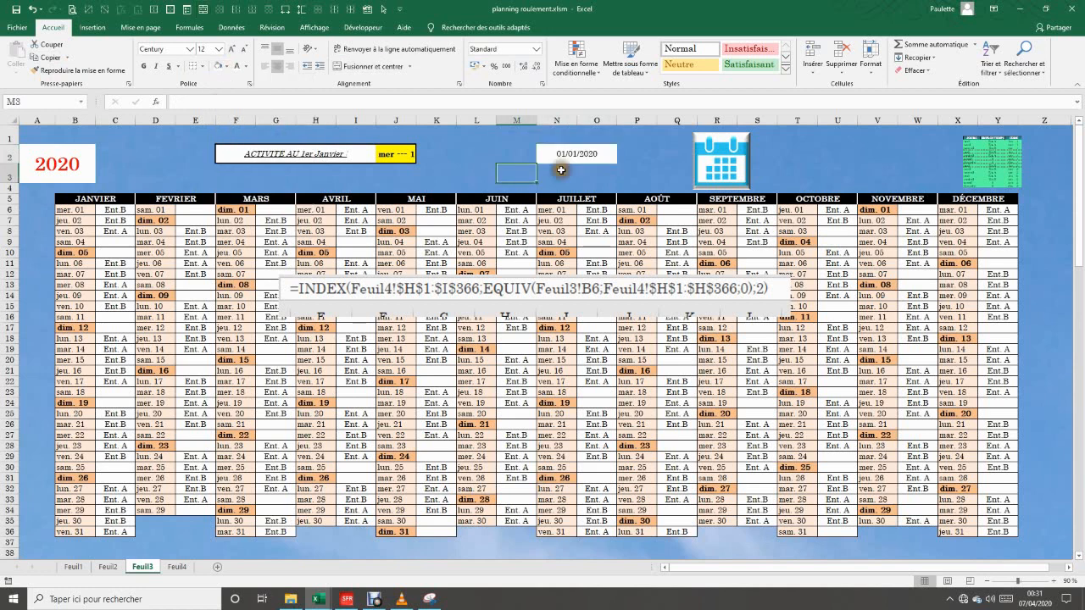
left_click(598, 156)
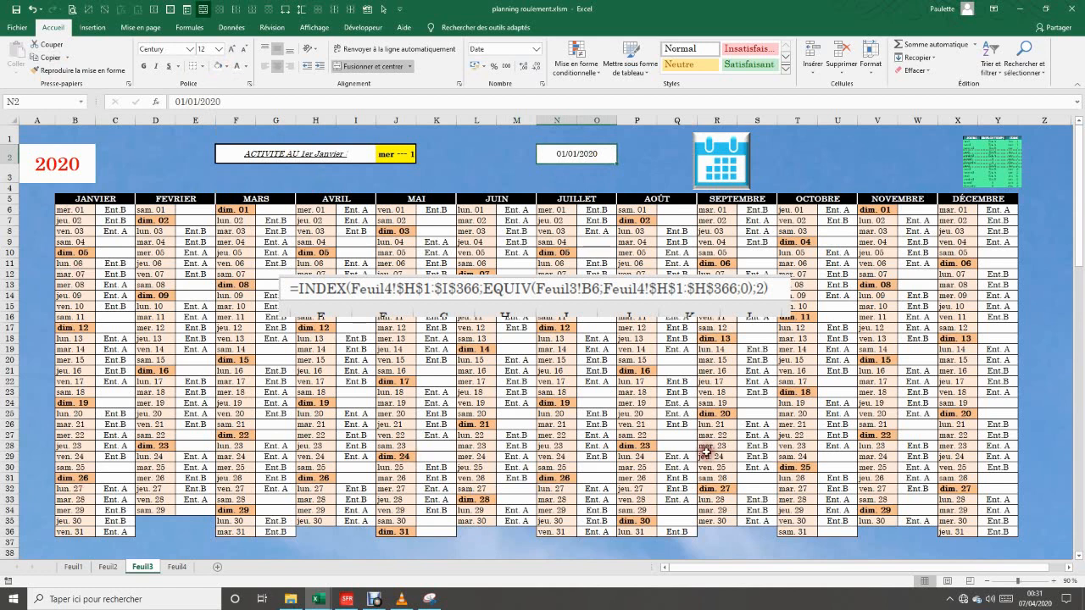
Check the January date cells in column B and apply the custom number format jjj jj to merged cell N2.
left_click(80, 210)
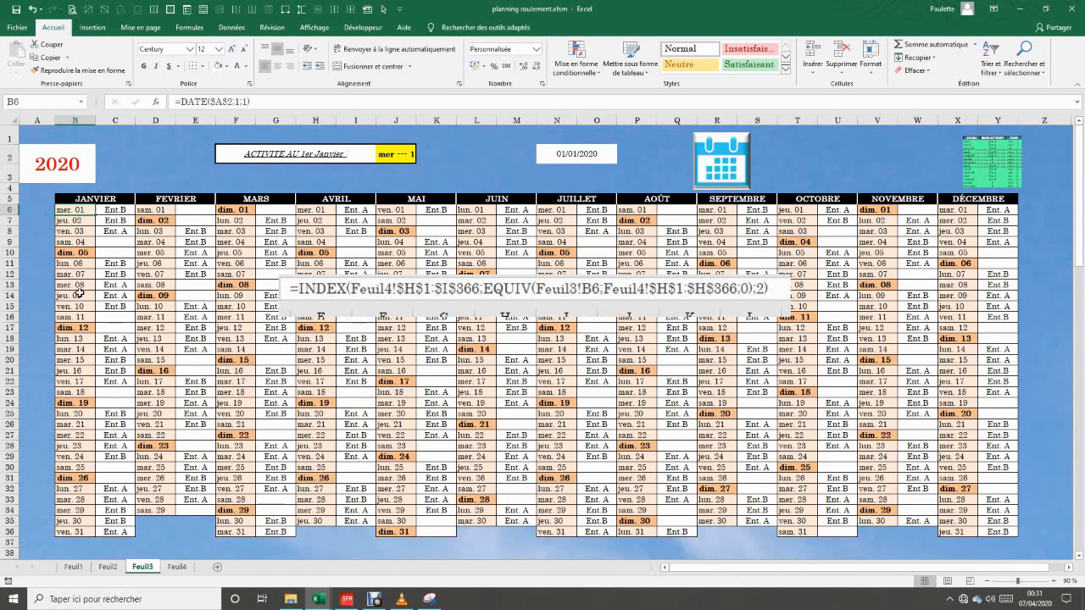
left_click(75, 254)
left_click(79, 286)
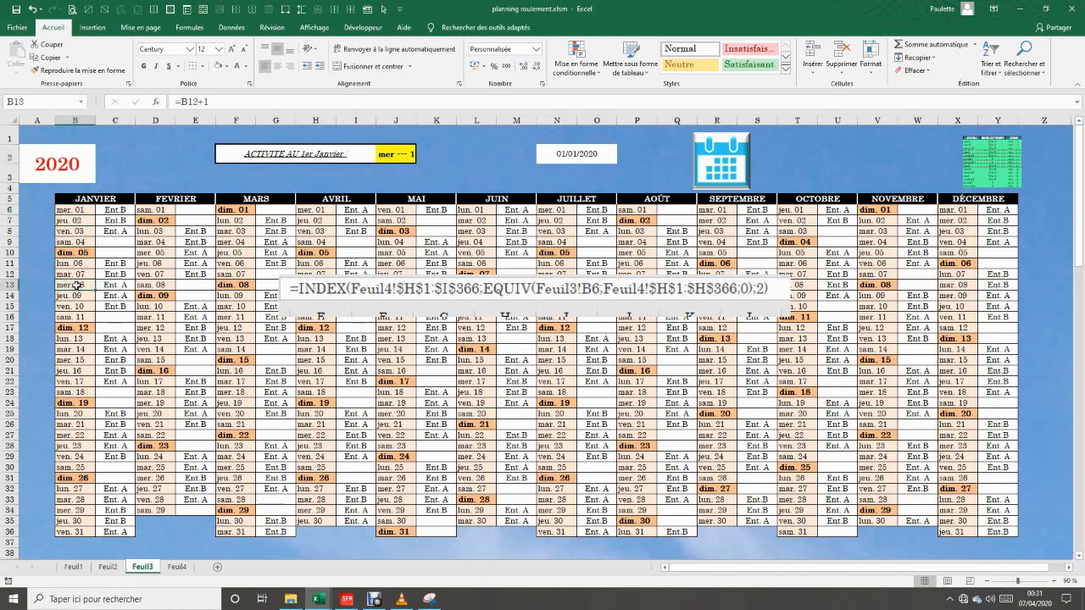
left_click(589, 152)
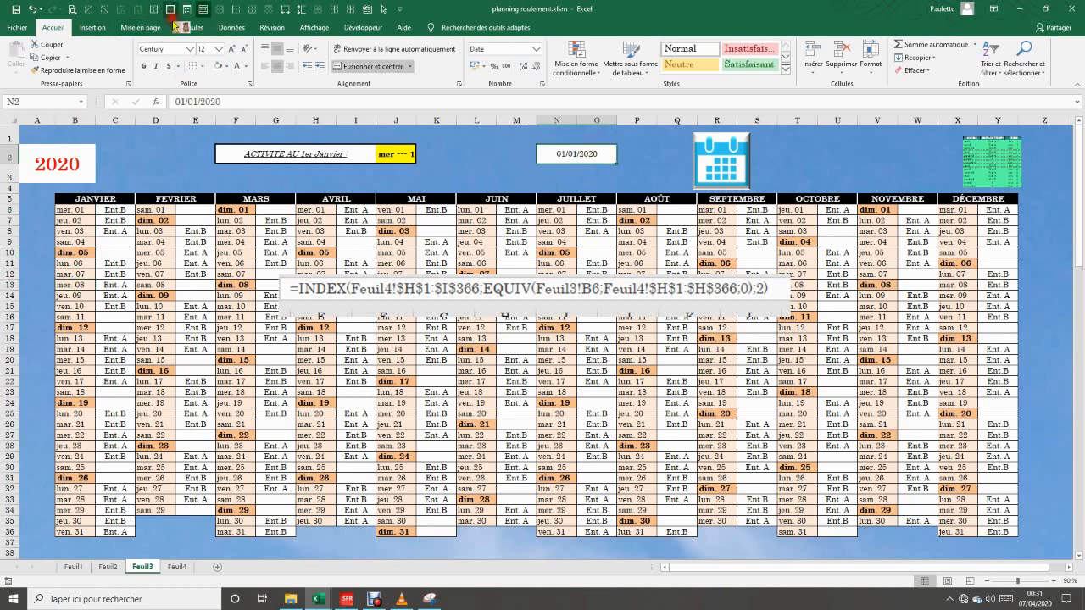
key("ctrl+1")
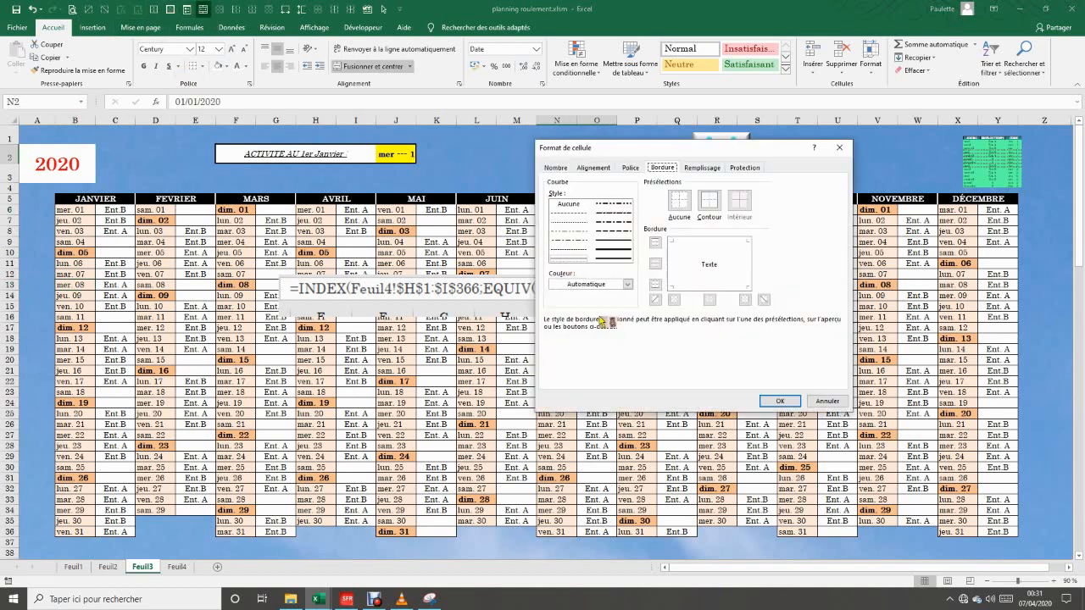
left_click(551, 167)
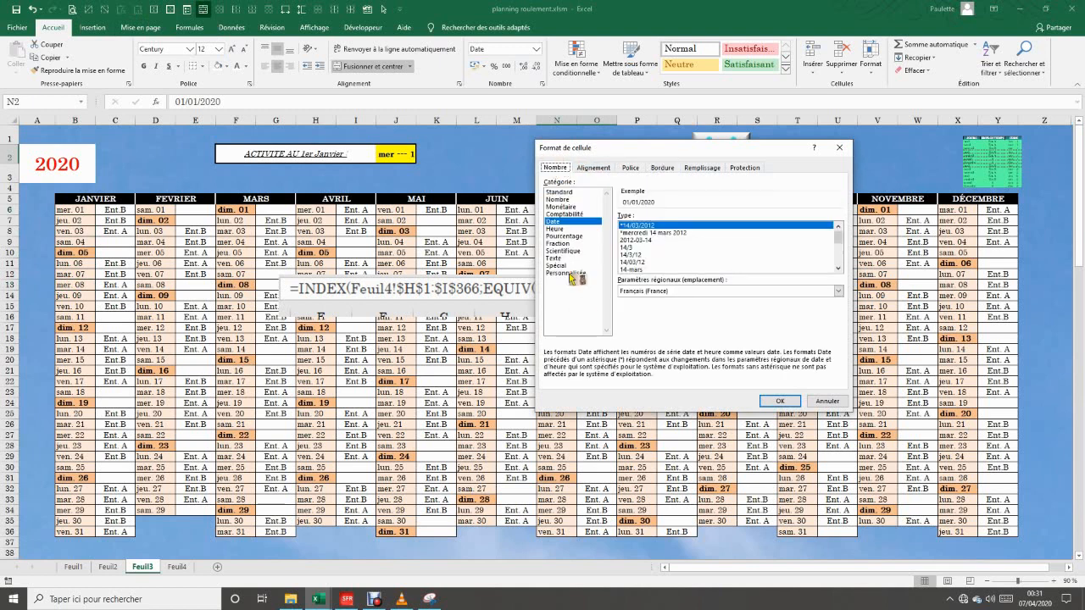
left_click(681, 227)
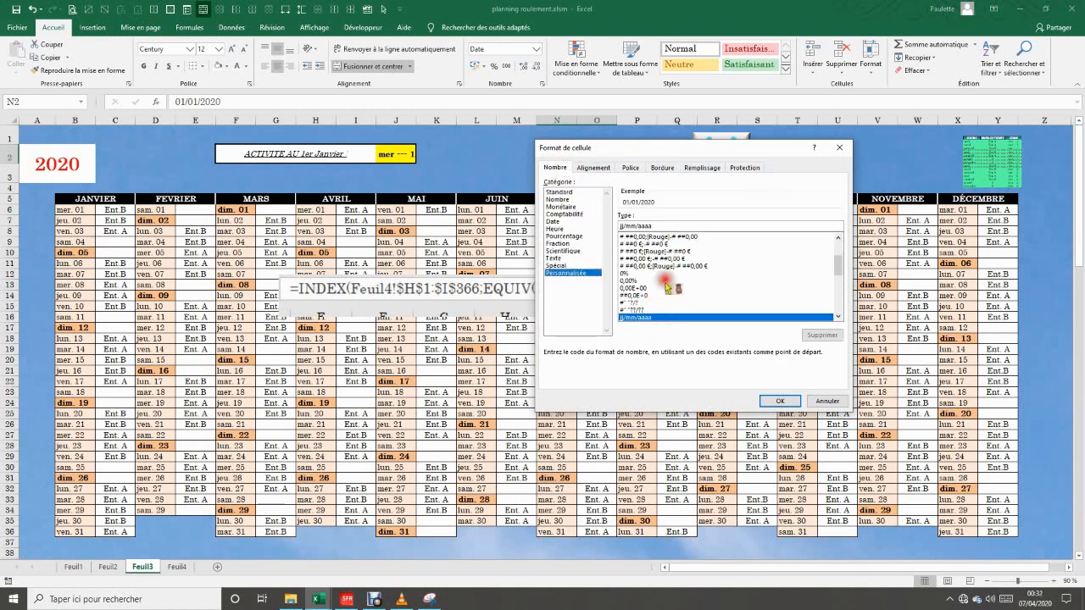
double_click(670, 227)
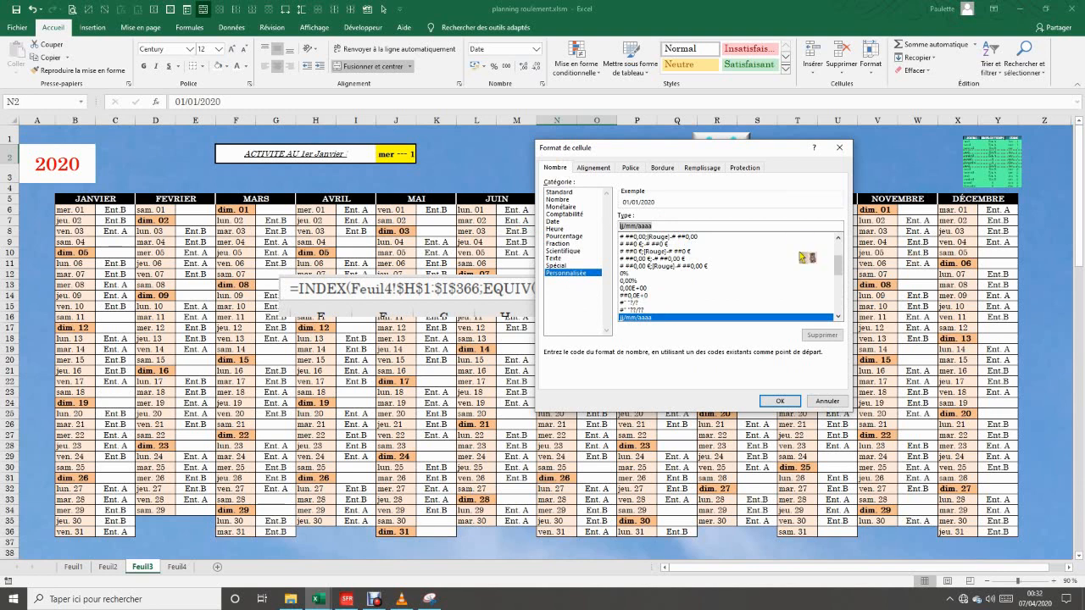
type("jjj jj")
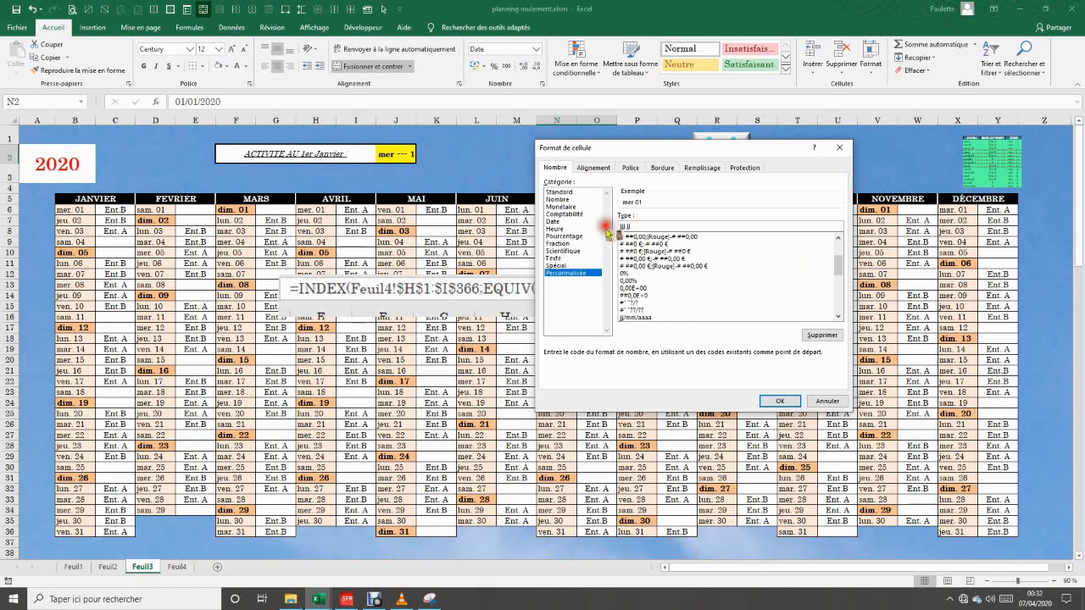
left_click(631, 227)
type("j")
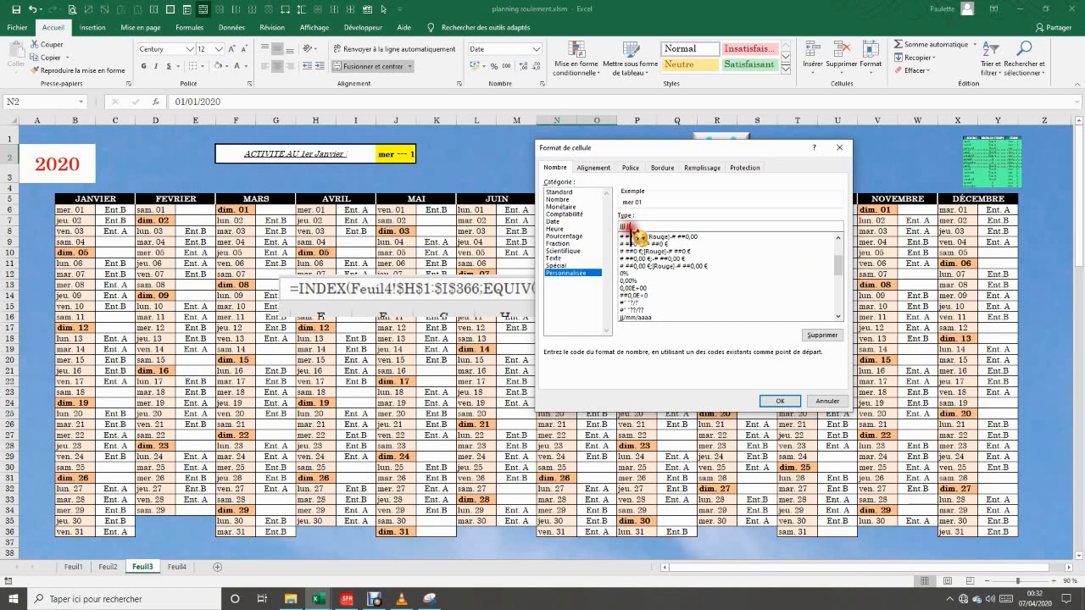
left_click(778, 401)
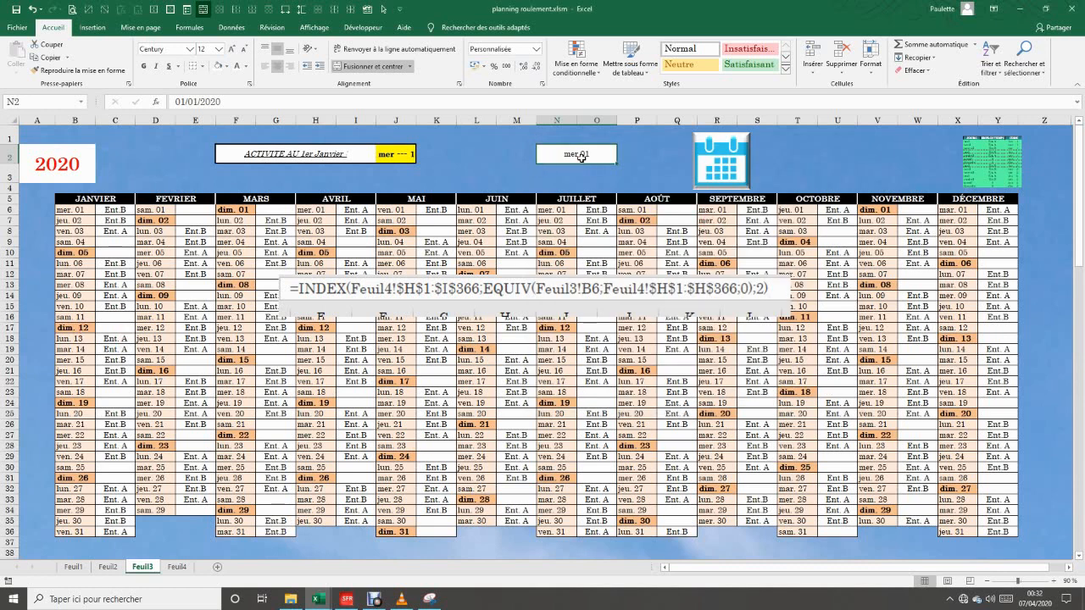
Compare N2 with the January date cells on Feuil3 and review the dates in column H and codes in column I of Feuil4.
left_click(71, 328)
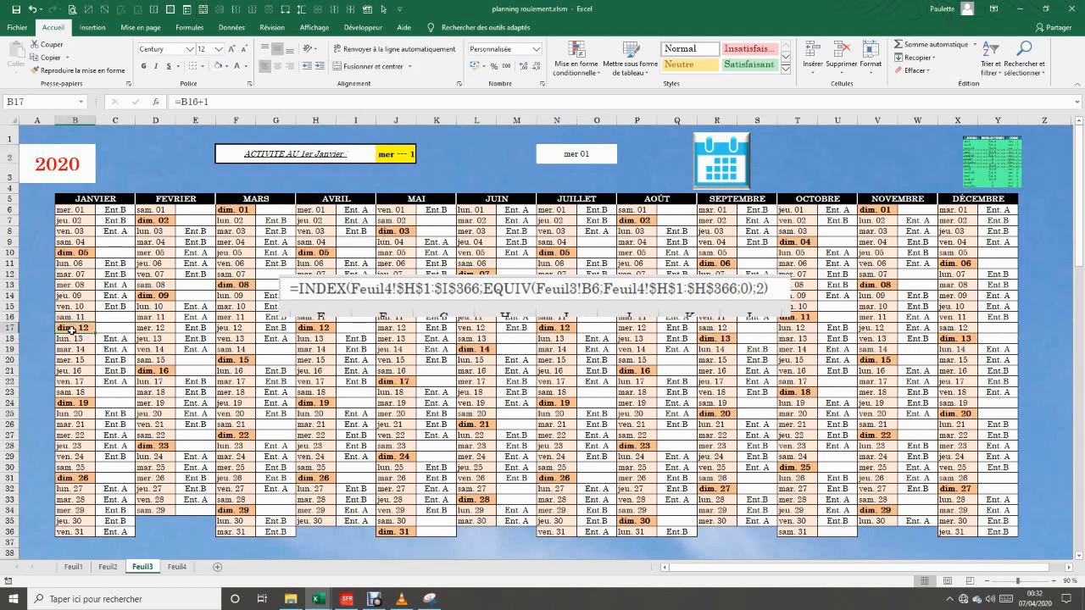
left_click(593, 156)
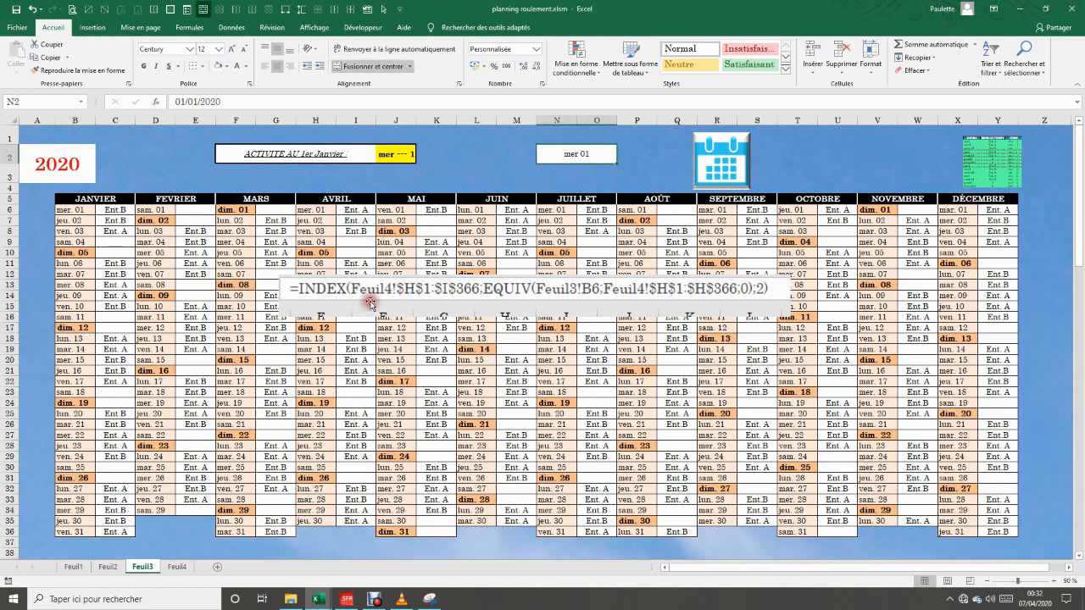
left_click(76, 209)
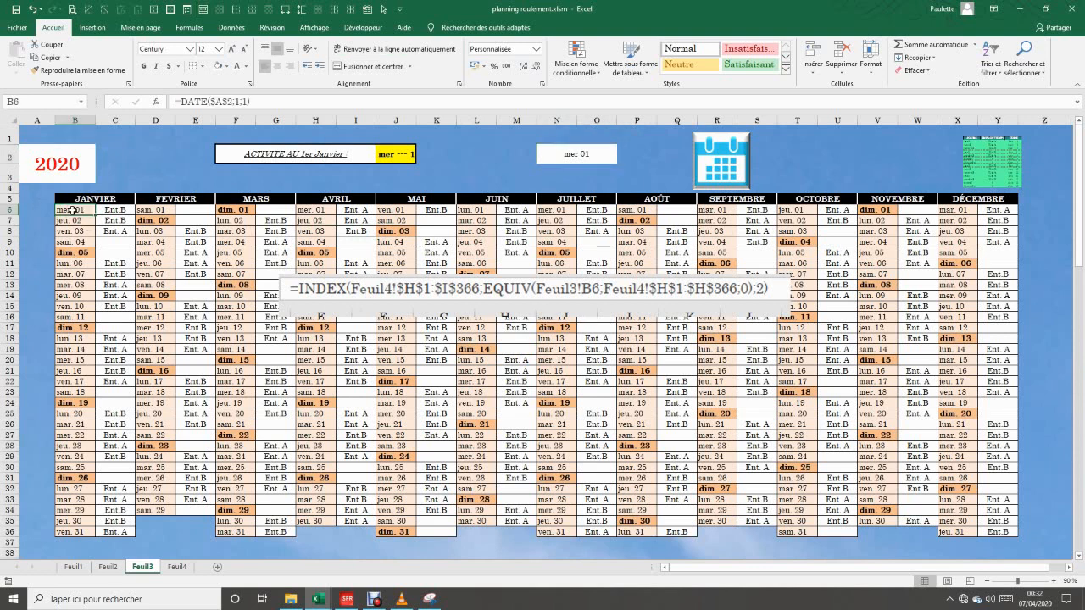
left_click(176, 567)
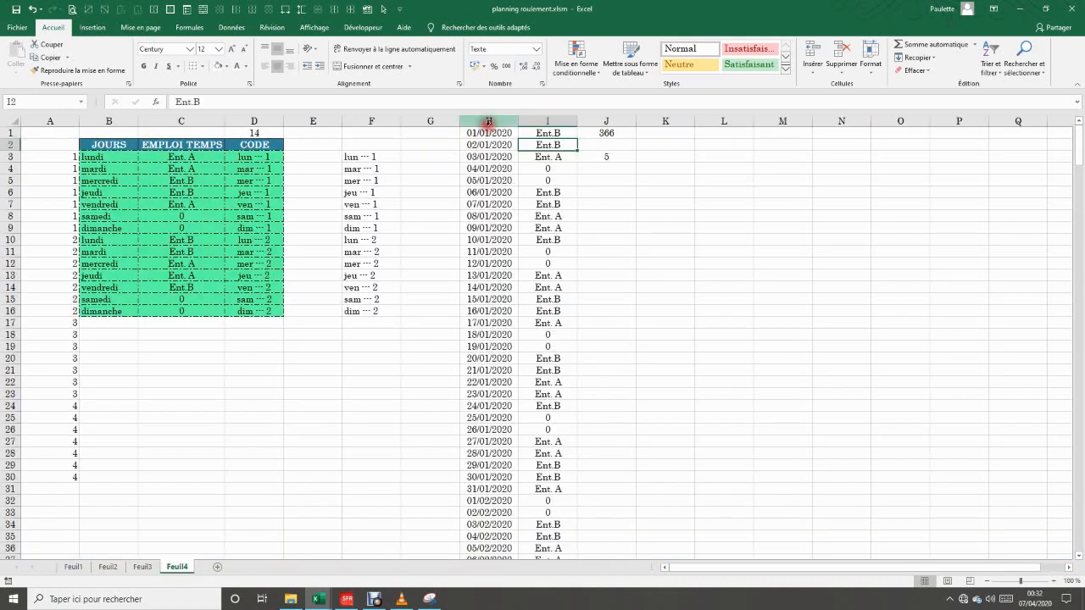
left_click(489, 122)
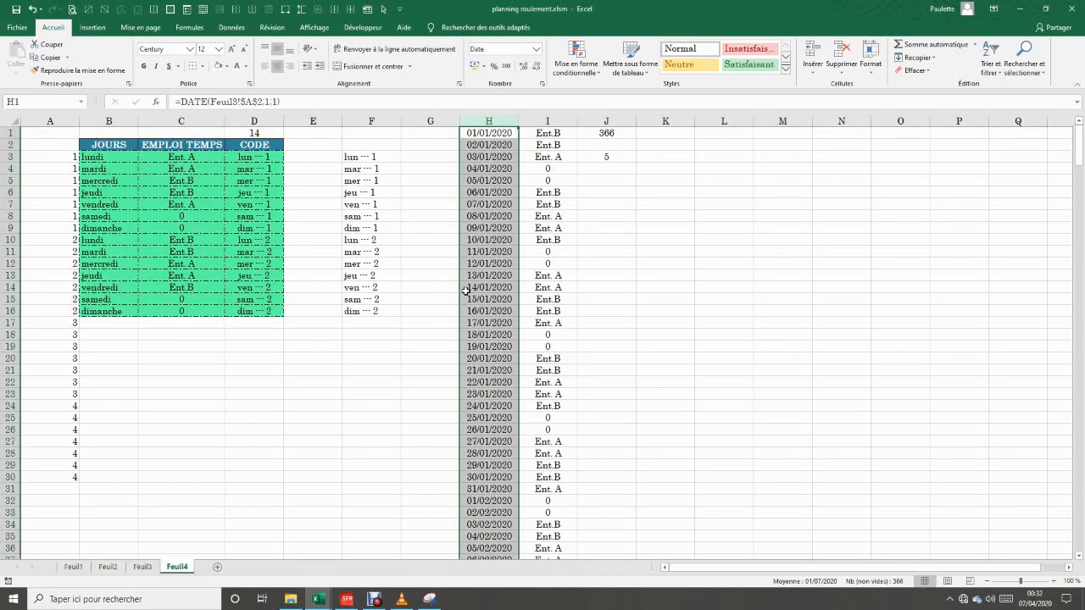
left_click(555, 121)
left_click(743, 226)
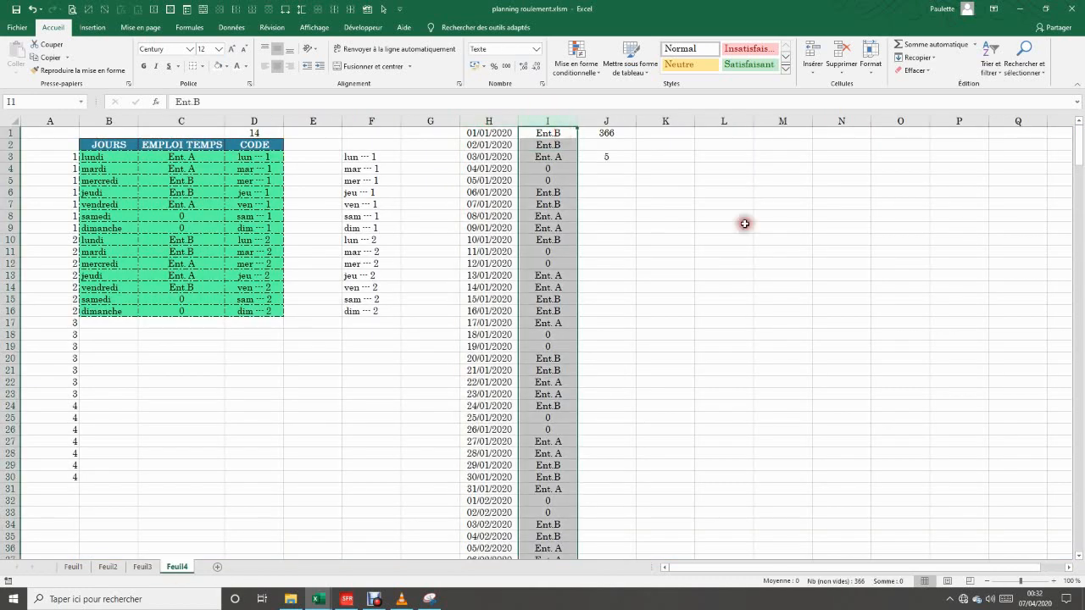
left_click(558, 133)
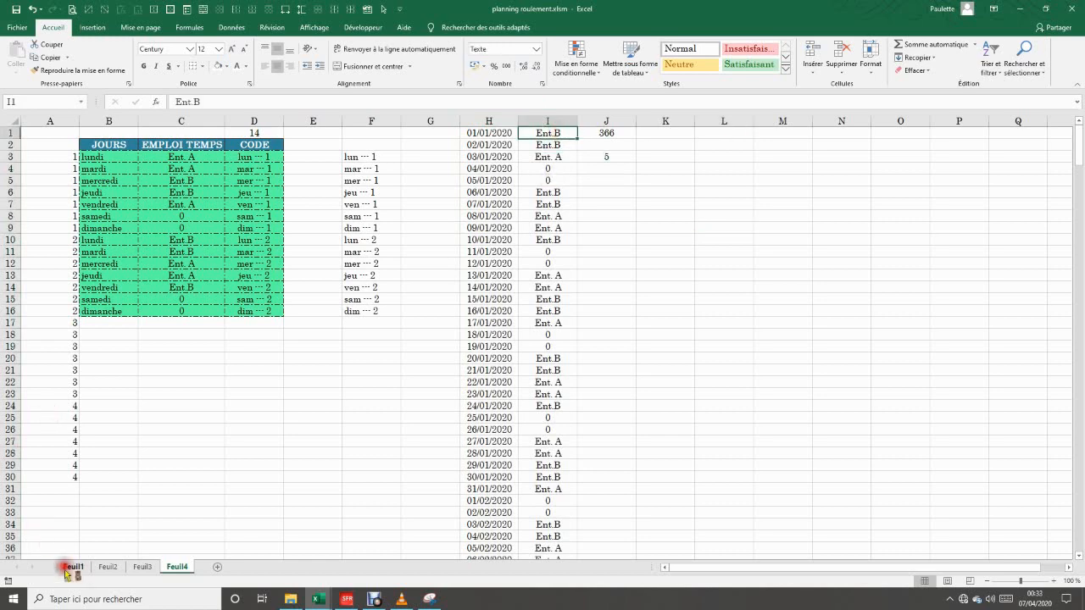
Relate the INDEX/EQUIV formula image on Feuil3 to the lookup columns H:I on Feuil4, examining cells I1 and H1.
left_click(144, 567)
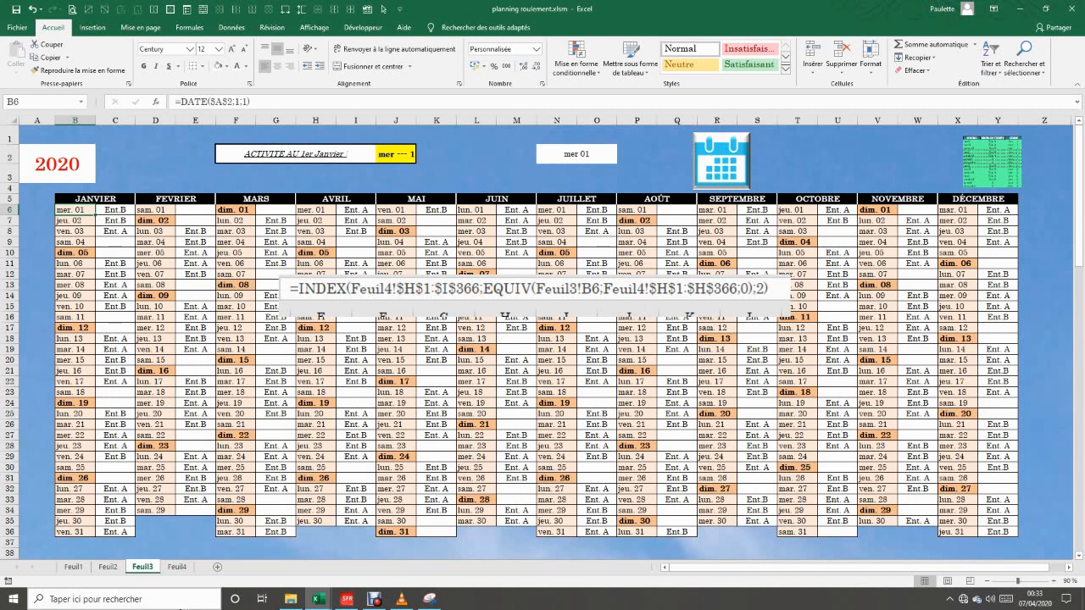
left_click(178, 567)
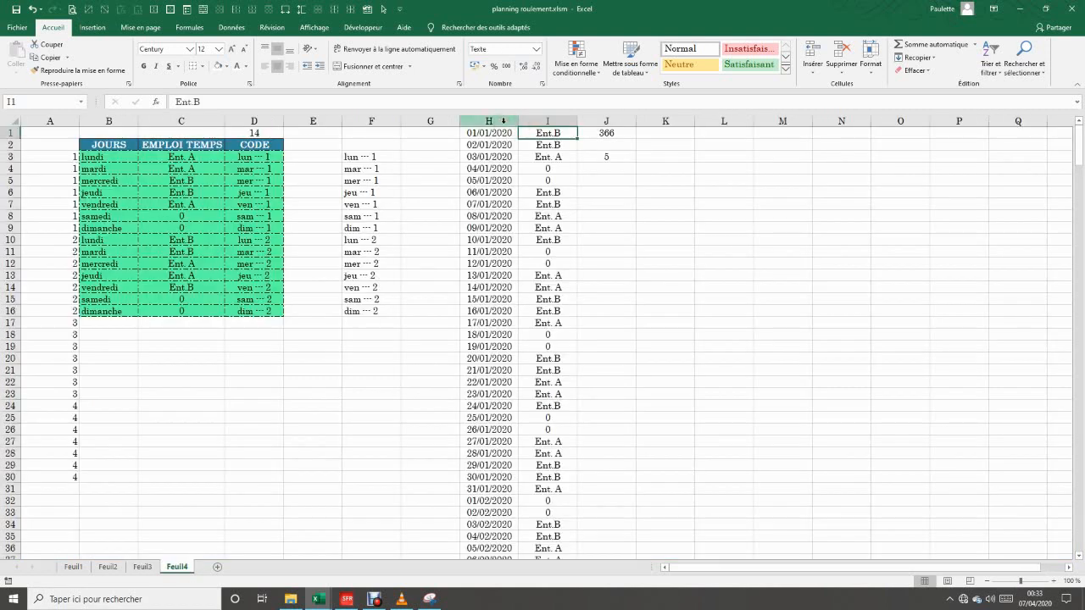
left_click(497, 121)
left_click_drag(497, 121, 547, 122)
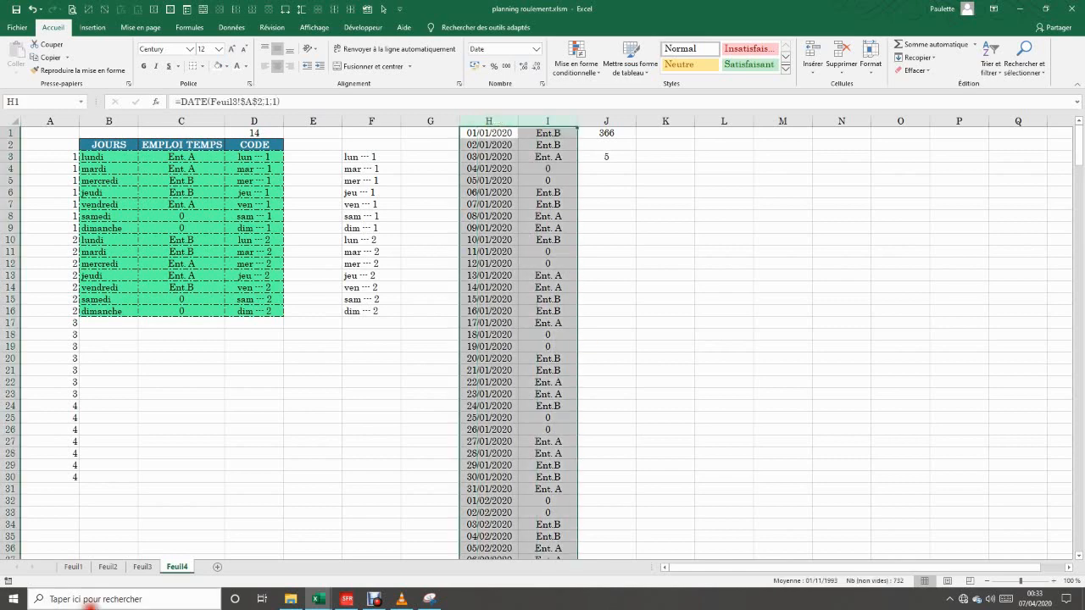
left_click(549, 134)
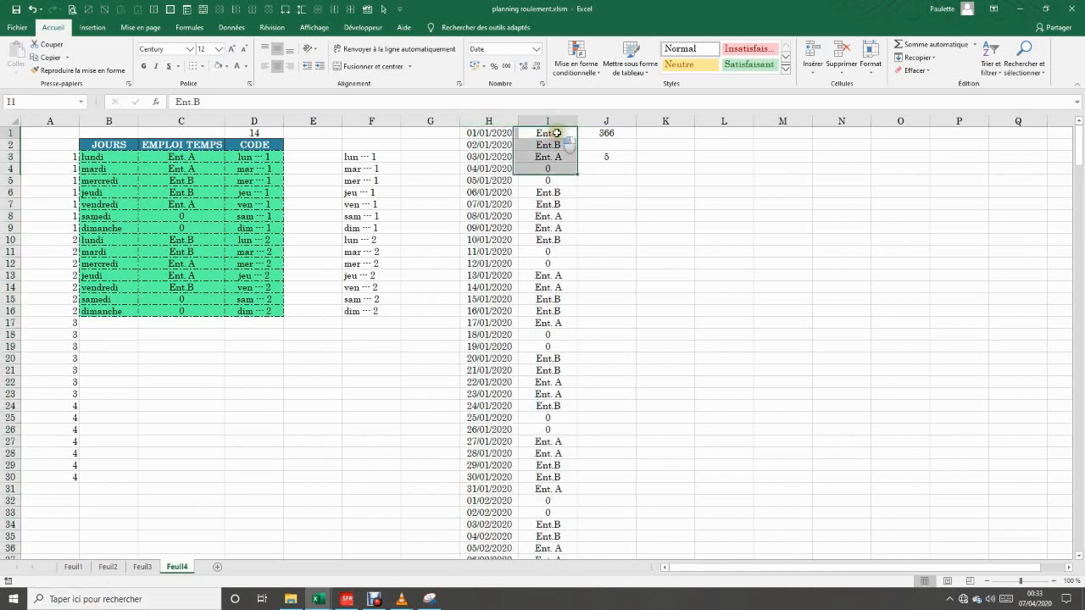
left_click(488, 134)
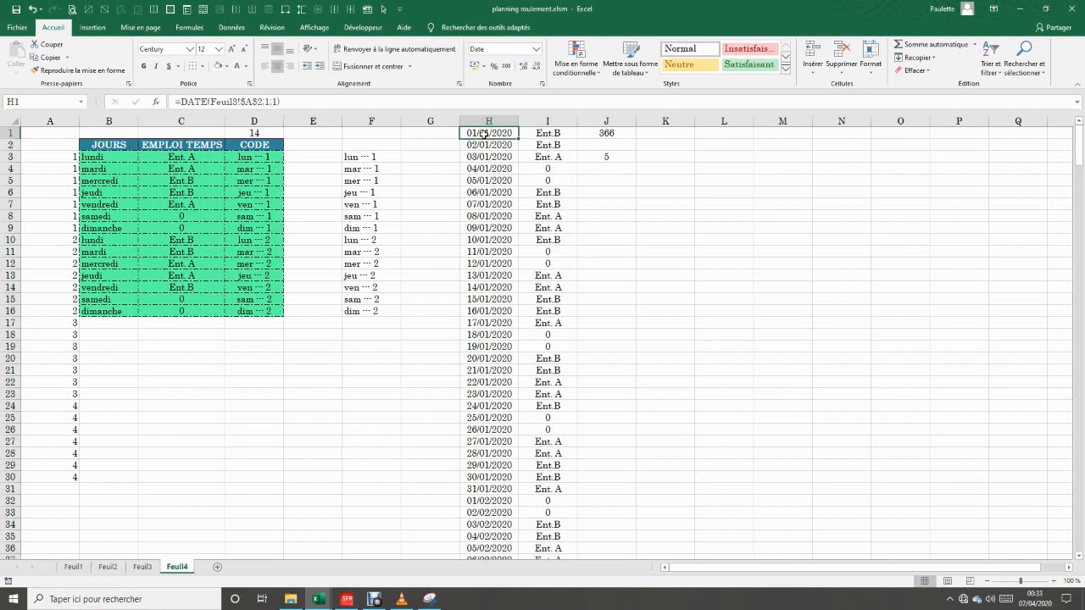
Examine the code in I1 and lookup columns H:I on Feuil4, relating them to the formula image on Feuil3.
left_click(554, 133)
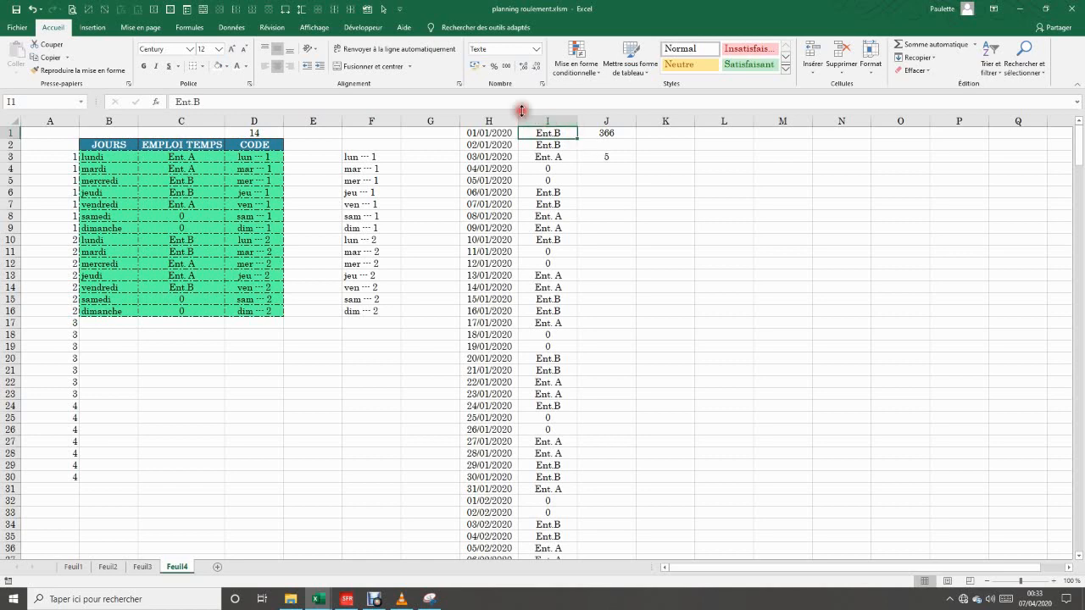
left_click_drag(496, 121, 545, 124)
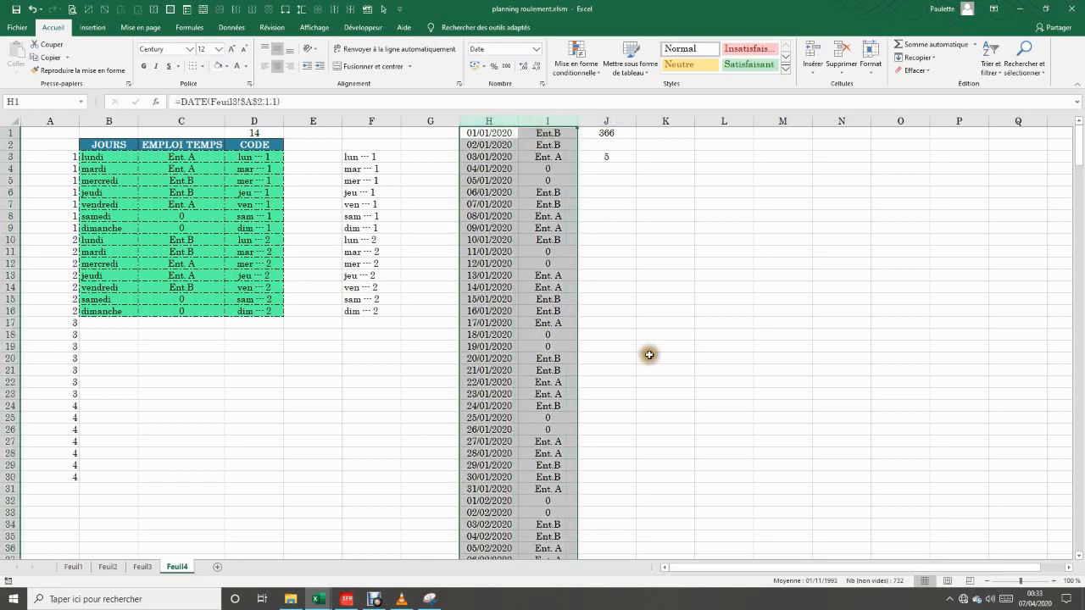
left_click_drag(144, 567, 146, 568)
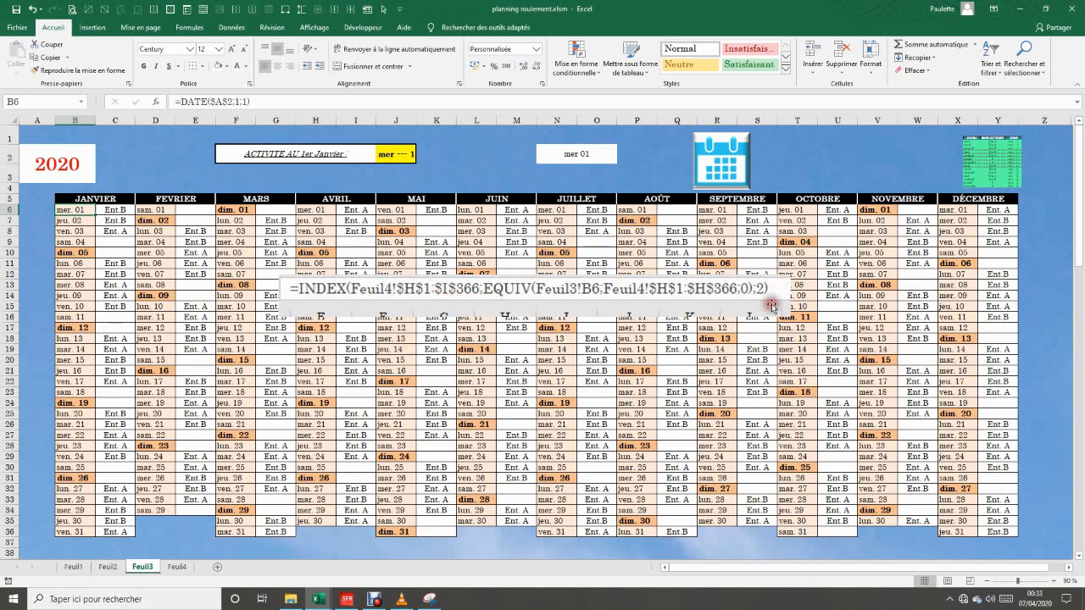
Try column number 1 in the INDEX formula of C6 on Feuil3, and undo the edit.
left_click(123, 210)
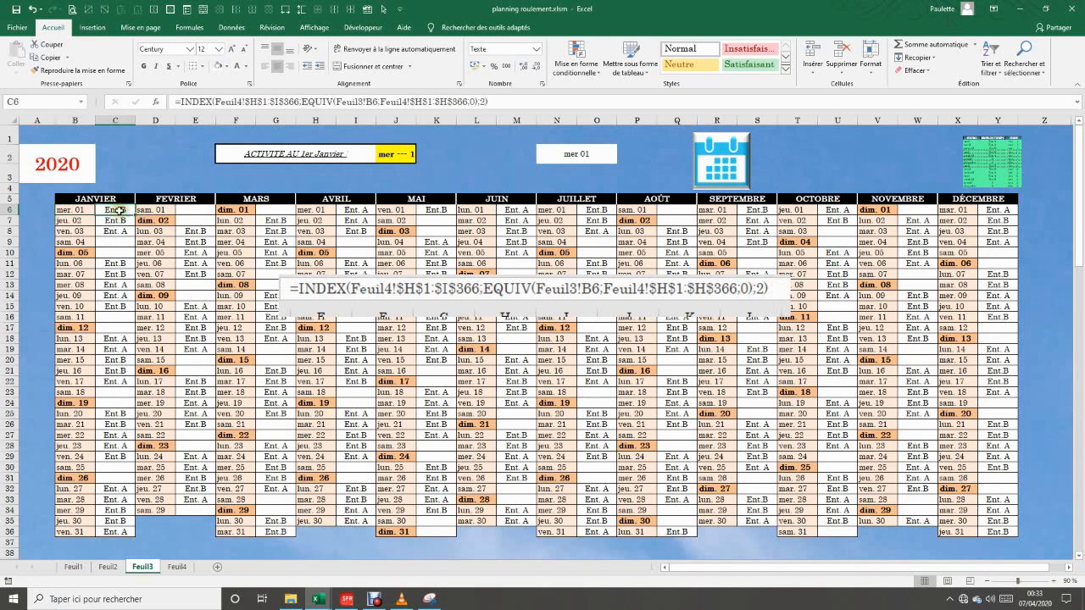
left_click(481, 101)
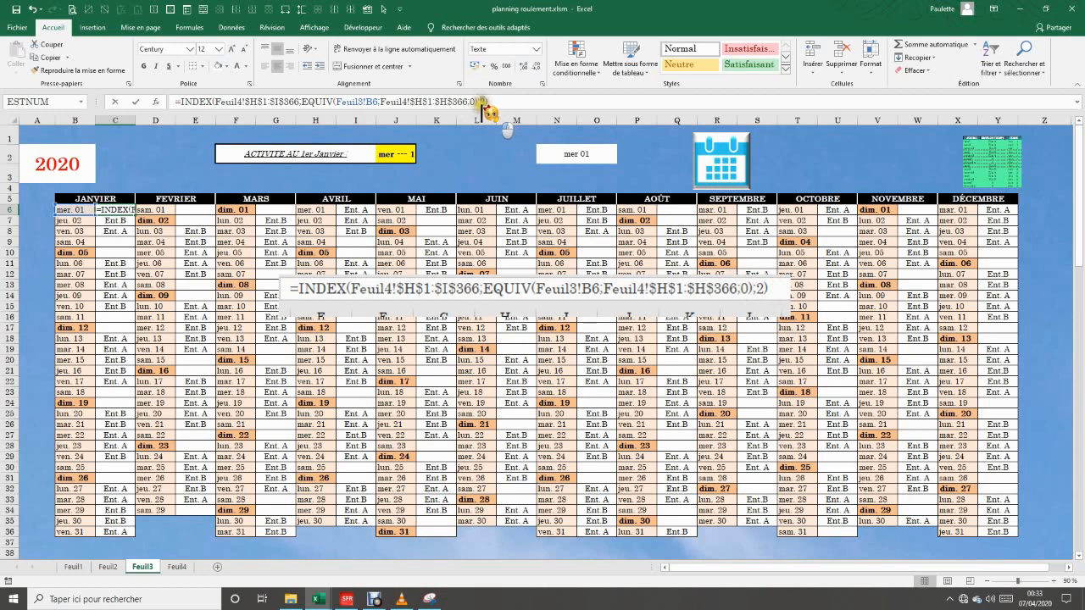
left_click(481, 102)
key("BackSpace")
type("1")
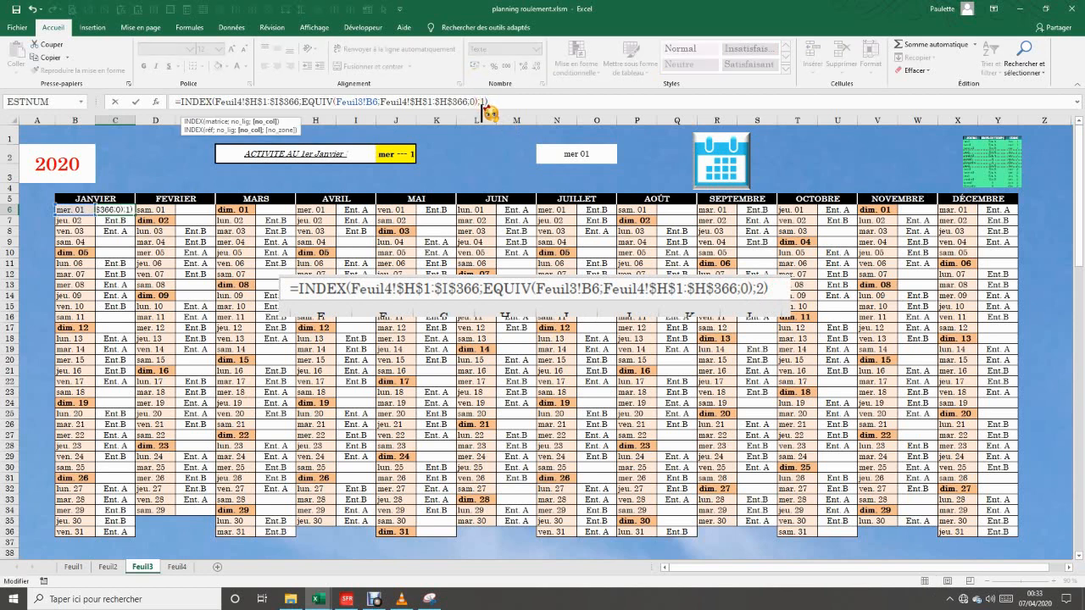
key("Return")
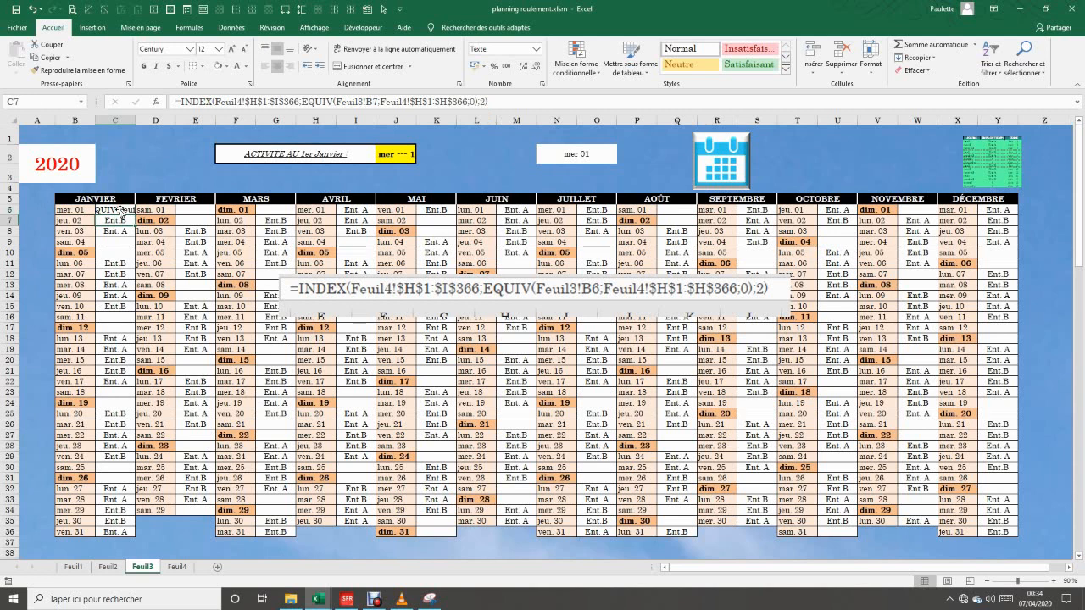
key("ctrl+z")
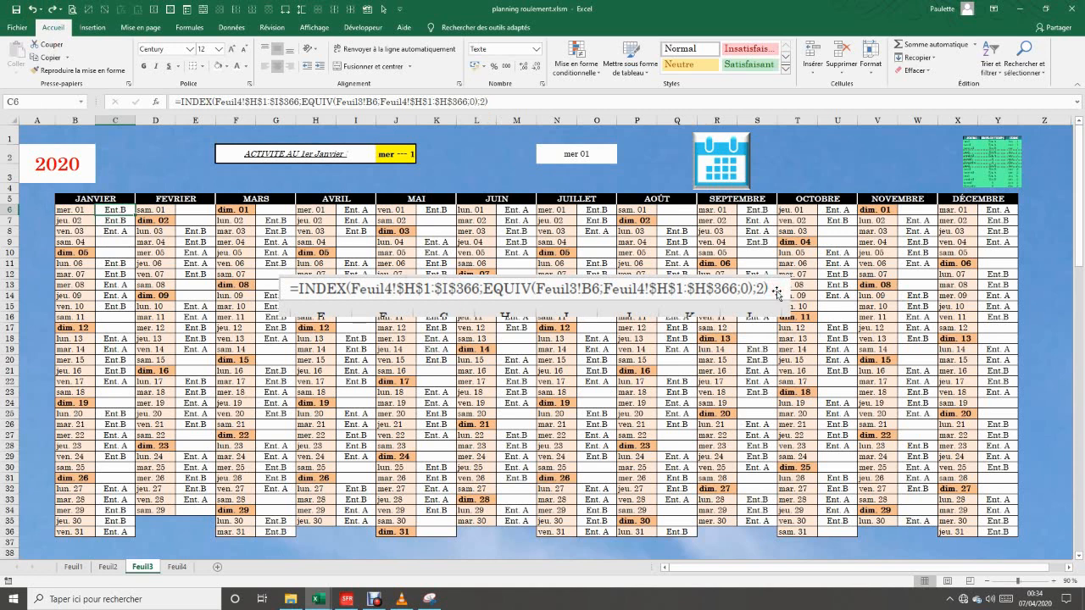
Compare the formula image on Feuil3 with columns H:I on Feuil4 and the INDEX/EQUIV formula in C6.
left_click(583, 293)
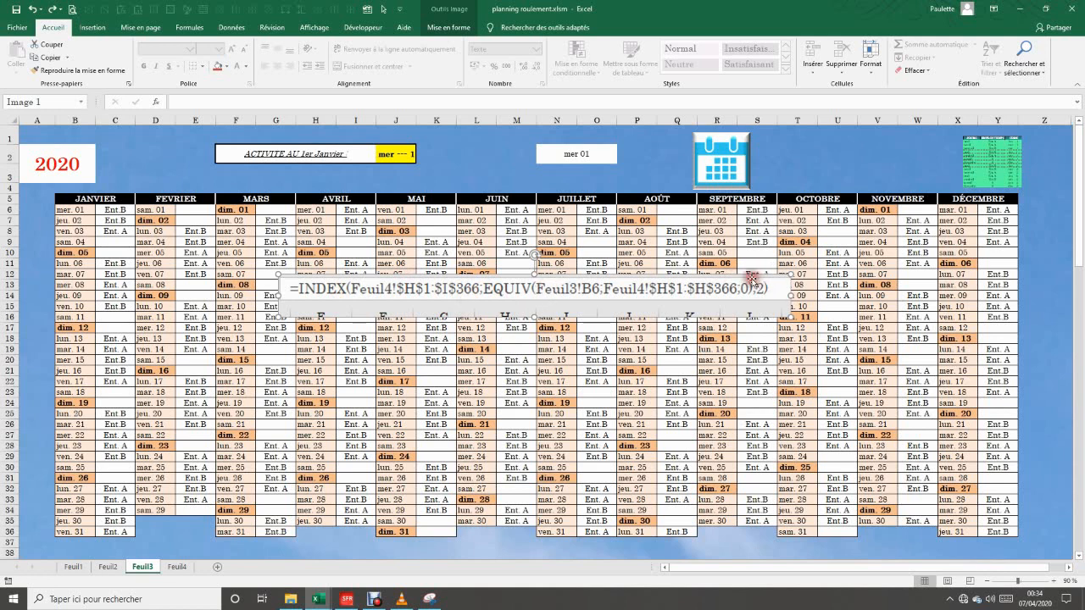
left_click(176, 566)
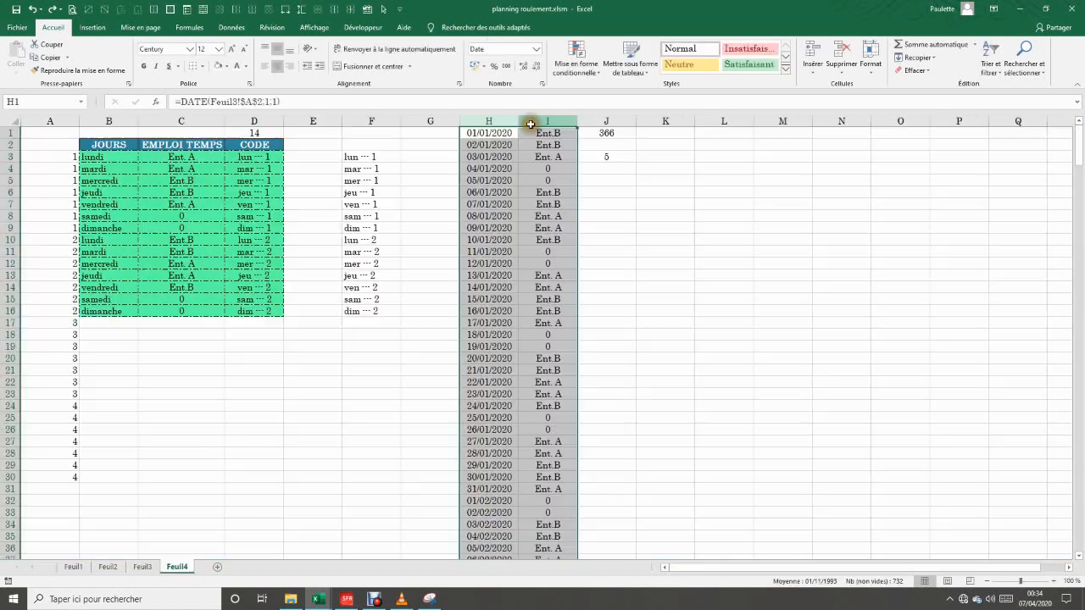
left_click_drag(488, 124, 542, 123)
left_click(661, 294)
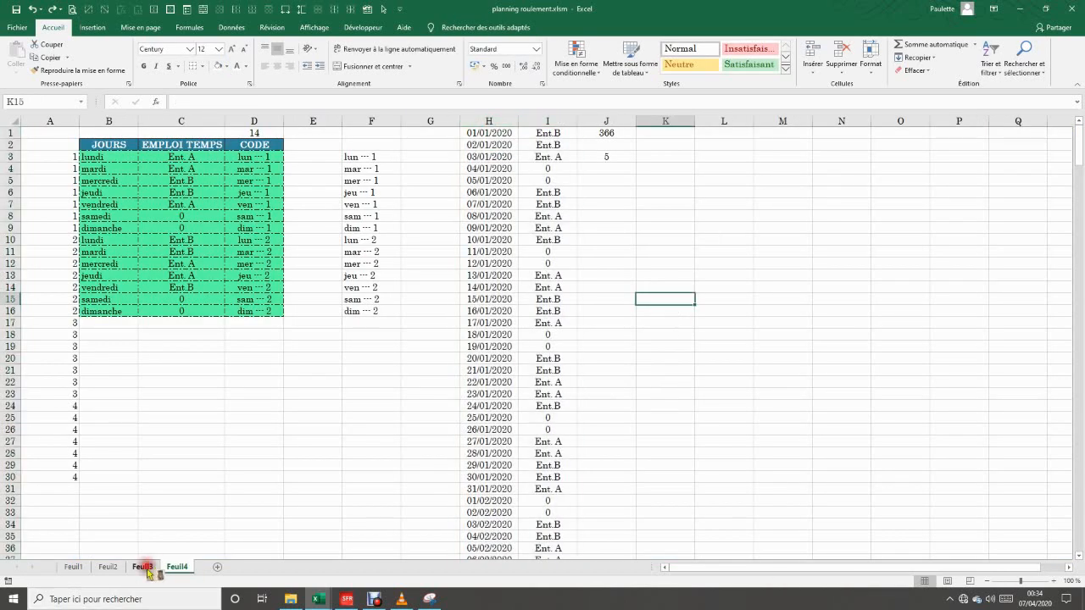
left_click(142, 566)
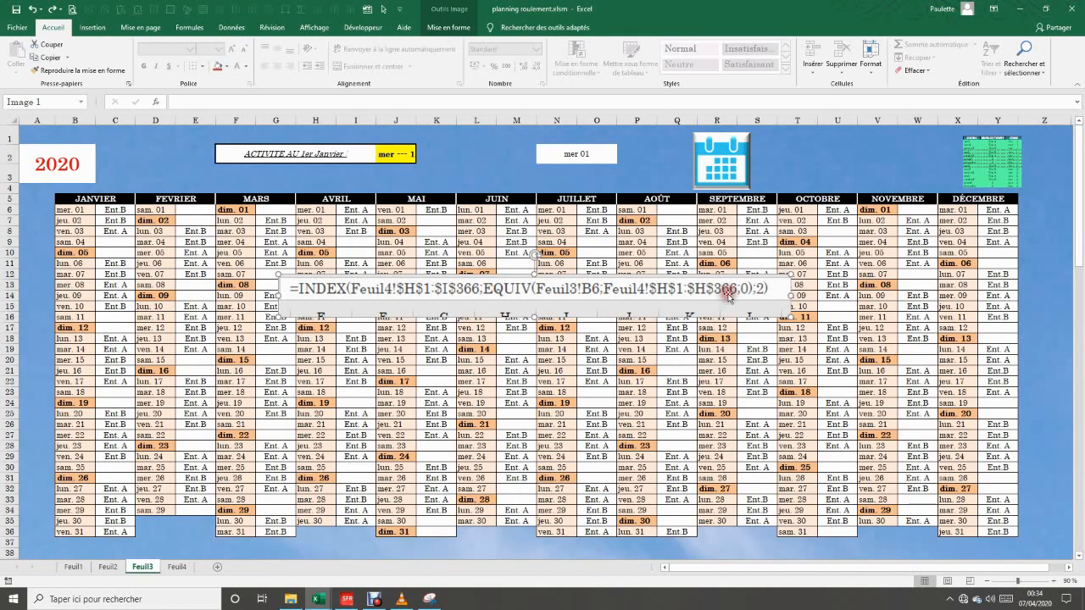
left_click(129, 210)
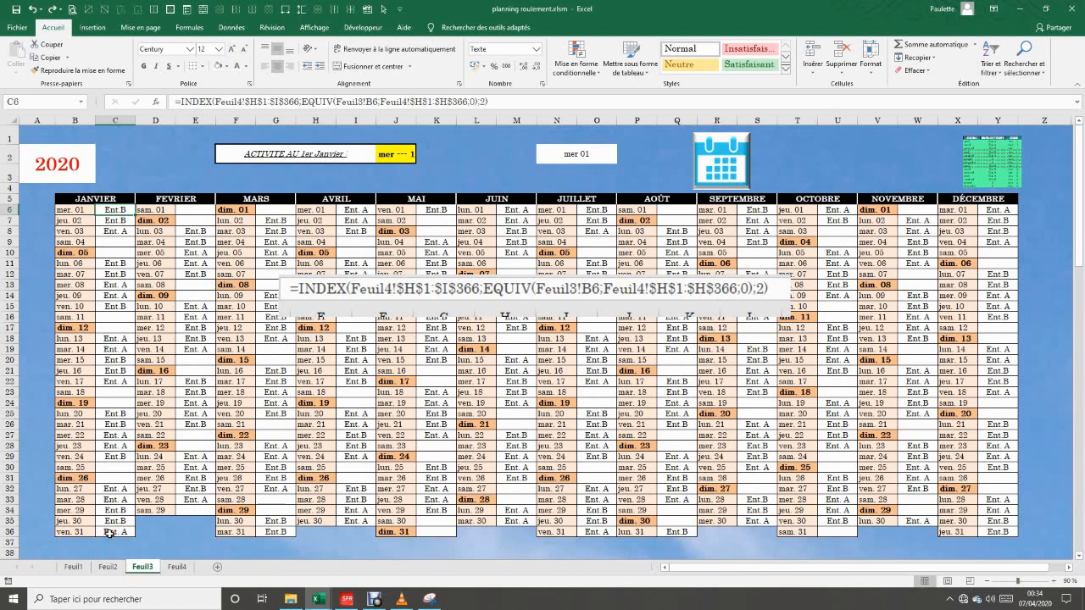
Compare the activity cell C9 for Saturday 4 January on Feuil3 with its code in I4 of Feuil4.
left_click(123, 243)
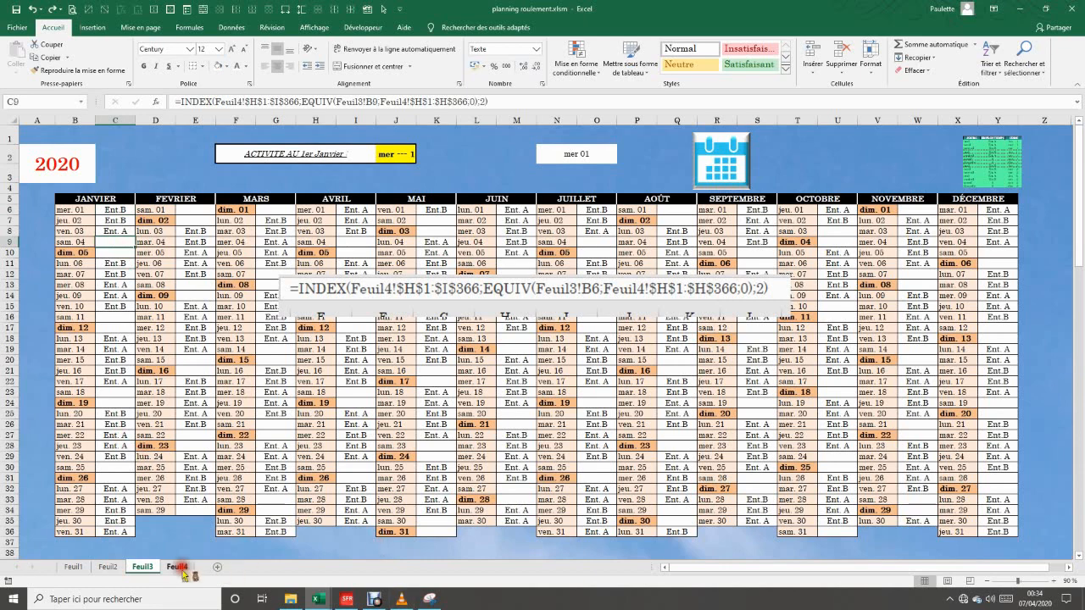
left_click(180, 573)
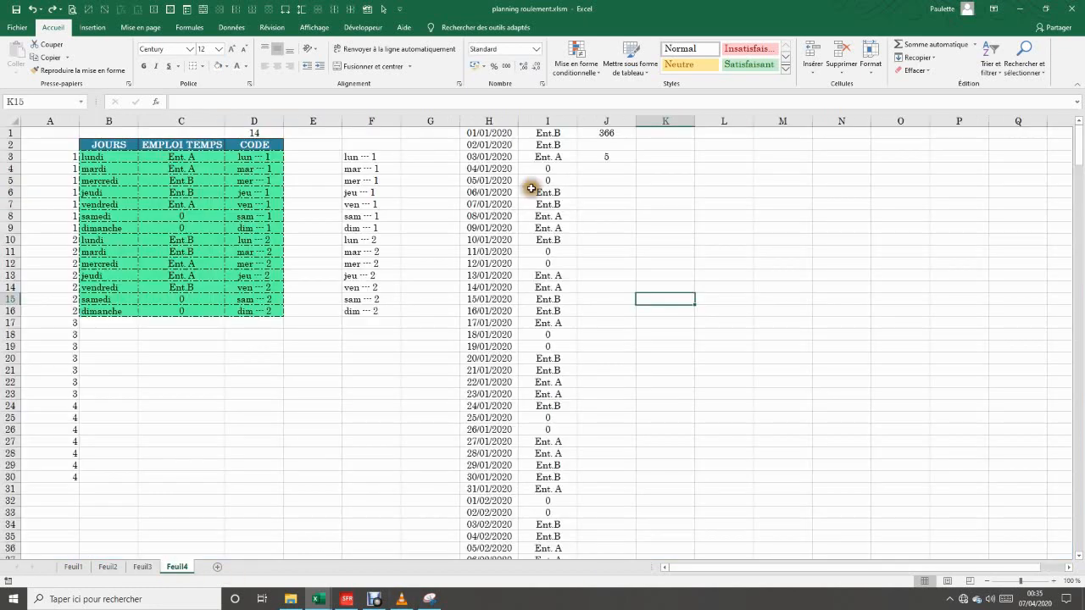
left_click(548, 169)
left_click(100, 568)
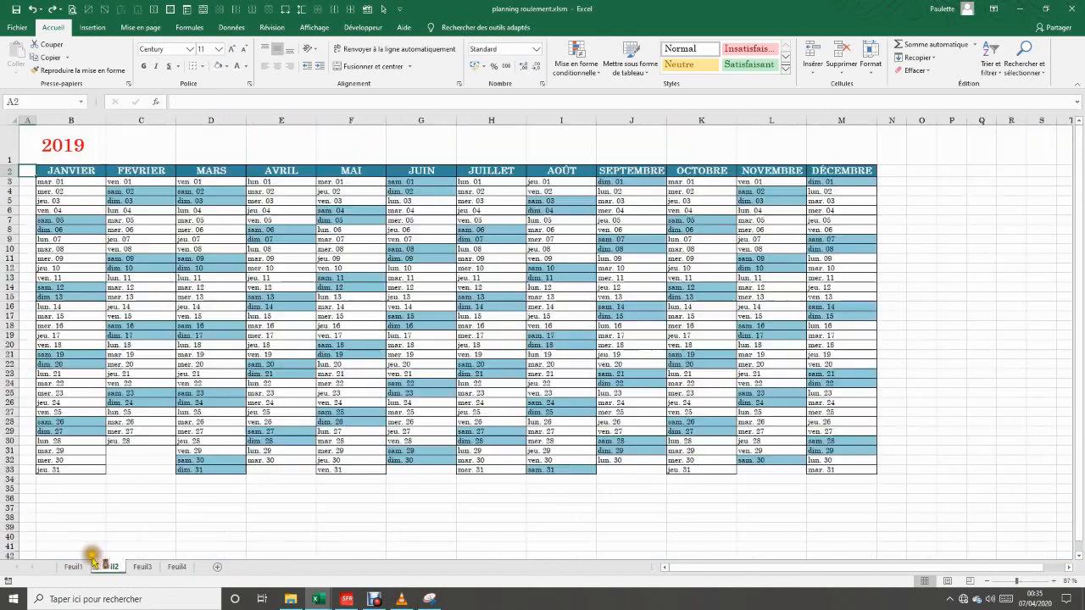
left_click(143, 566)
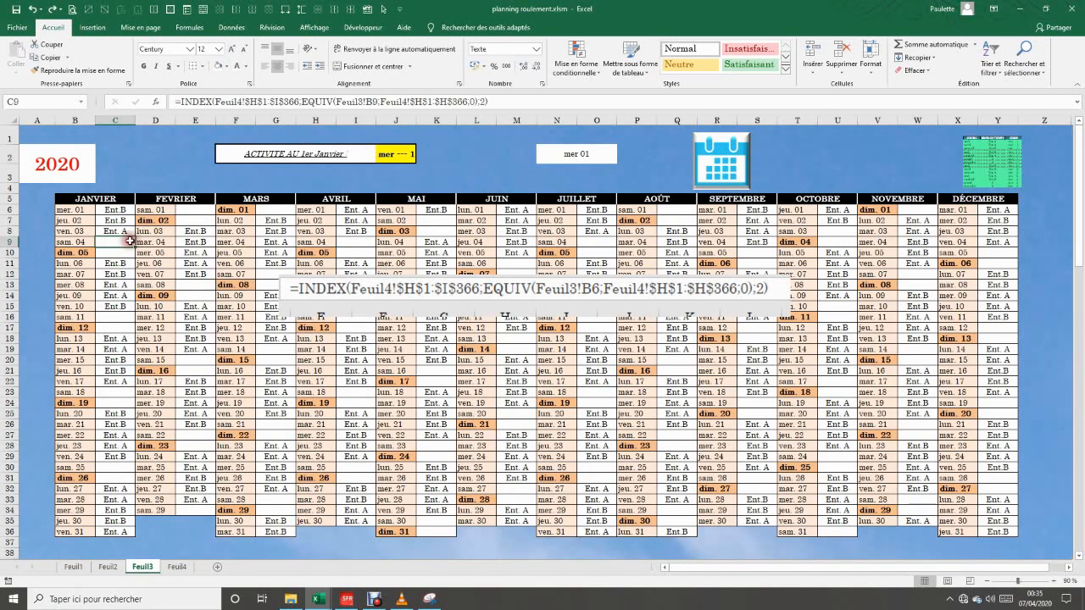
Review the conditional formatting rule for cells equal to 0 on the calendar range, including its cell format settings.
left_click(577, 60)
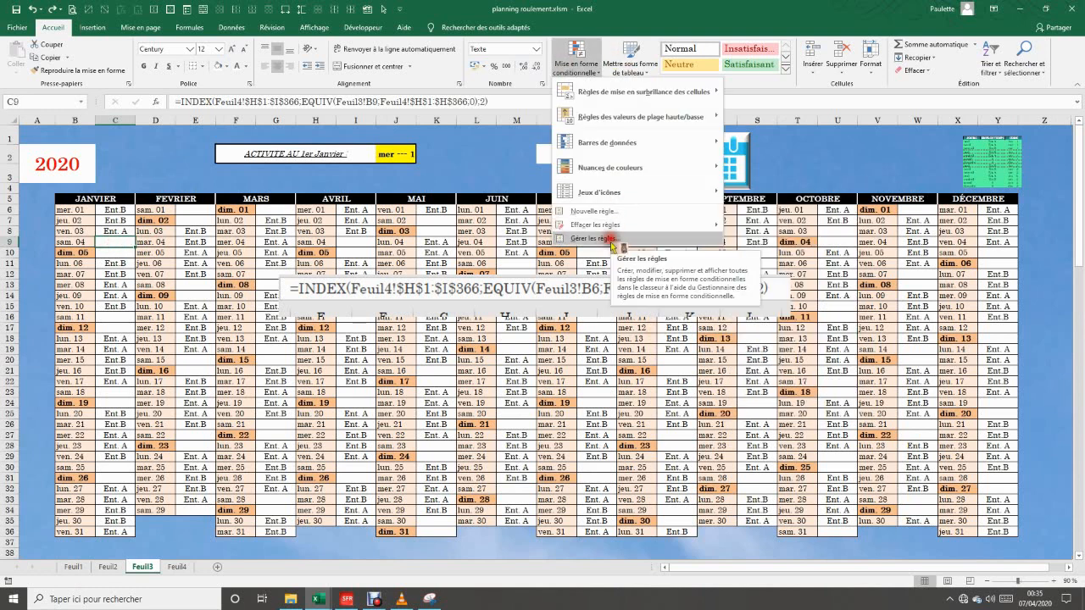
left_click(612, 239)
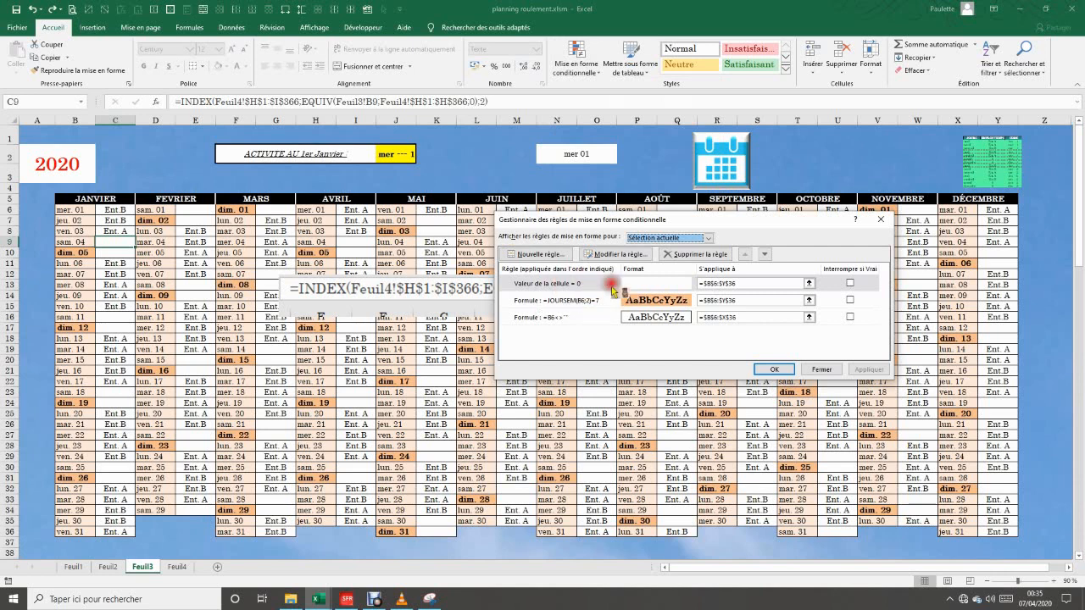
left_click(651, 289)
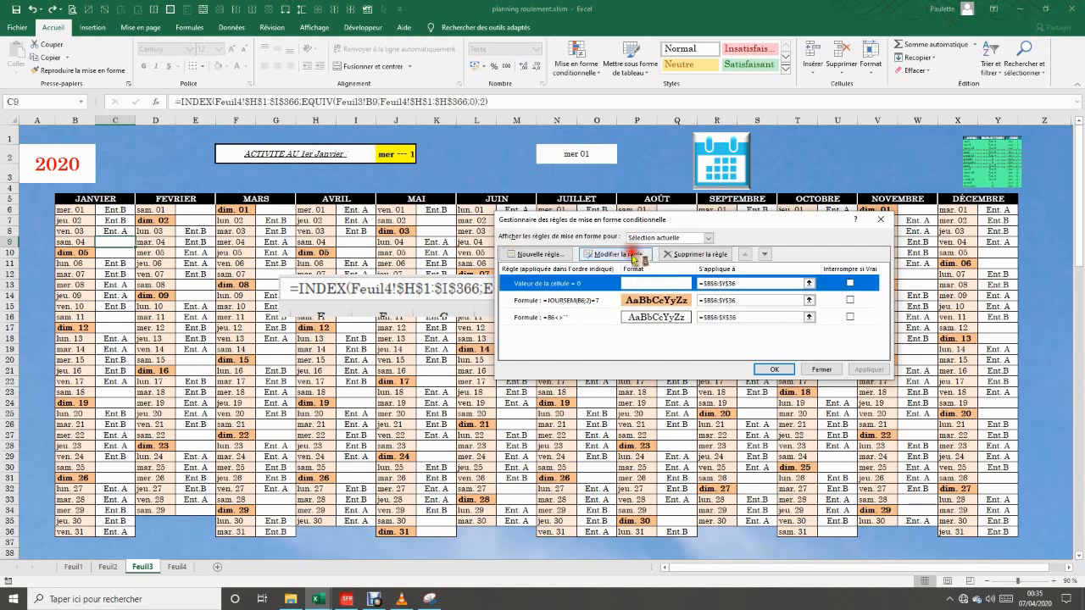
left_click(619, 253)
left_click(708, 367)
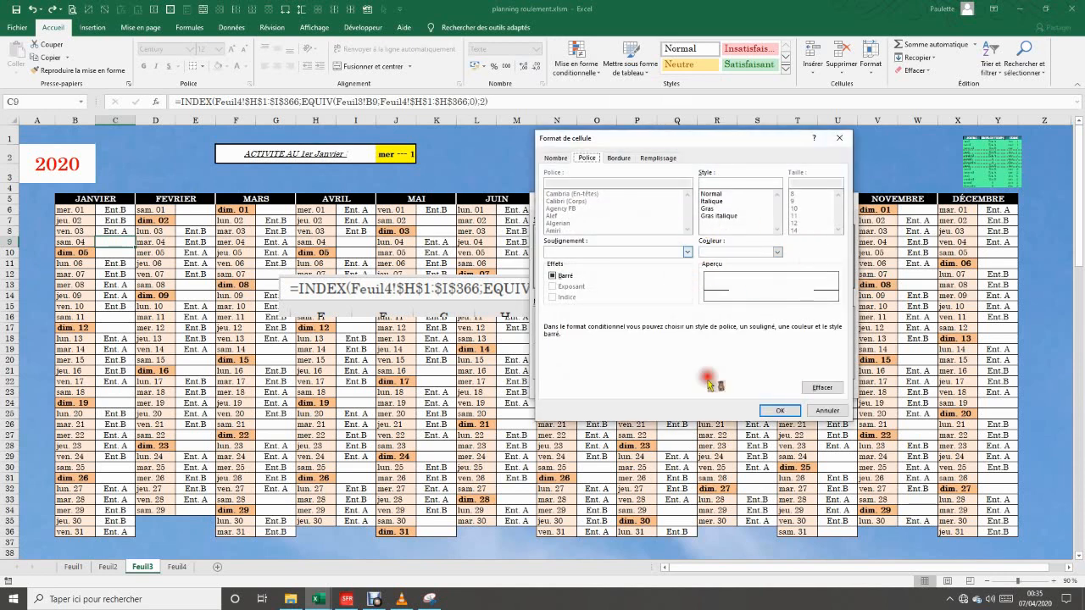
left_click(779, 411)
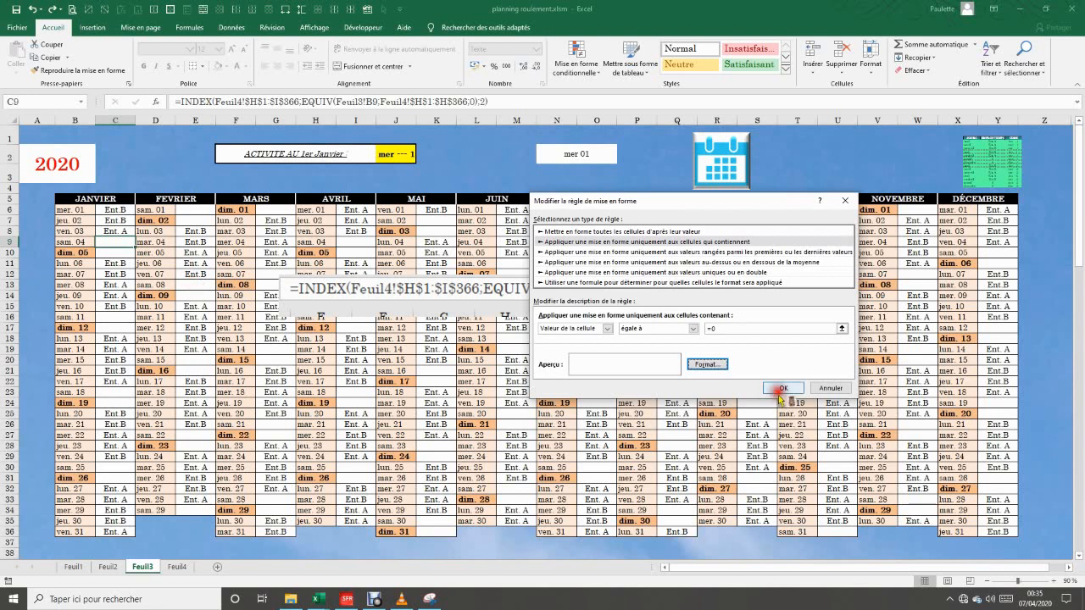
left_click(783, 388)
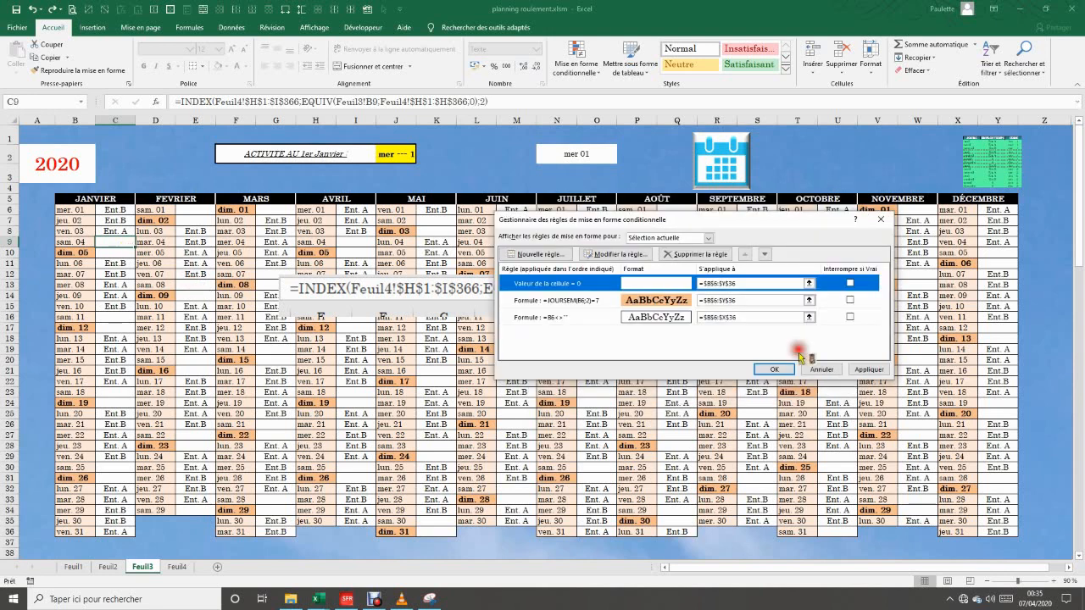
left_click(596, 338)
key("Return")
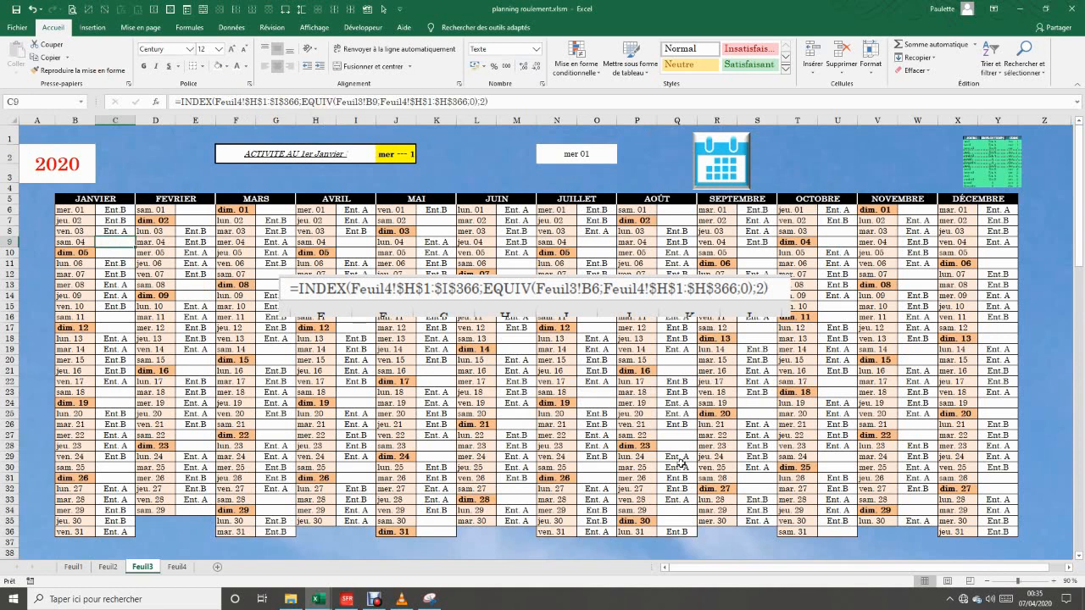
Shrink the formula image into a small strip above the October and November columns and enlarge the linked timetable image down to row 15.
left_click(771, 310)
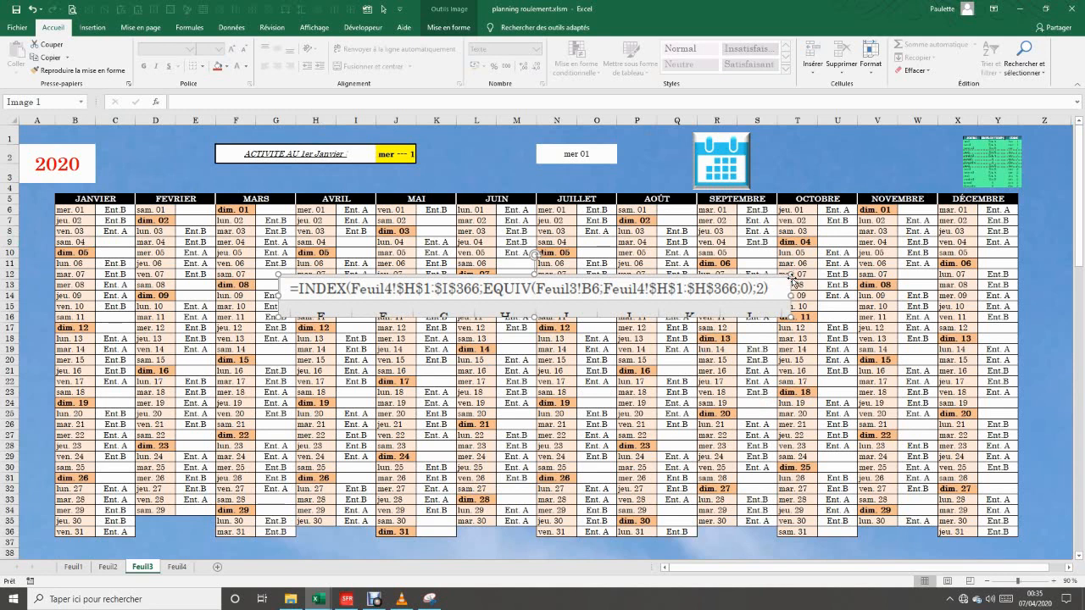
left_click_drag(789, 274, 867, 161)
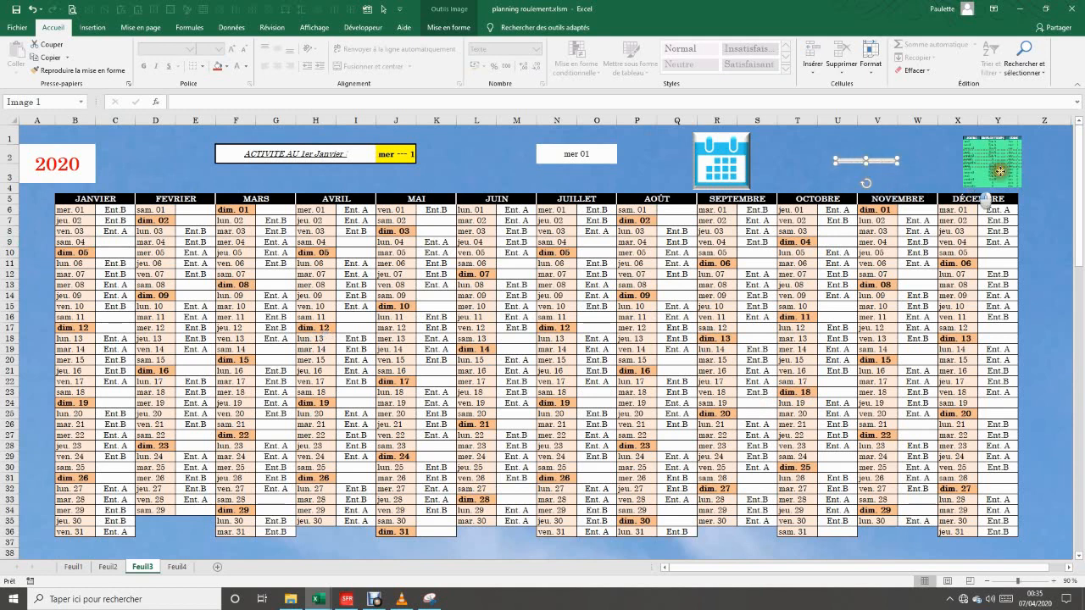
left_click(972, 187)
left_click_drag(962, 187, 822, 312)
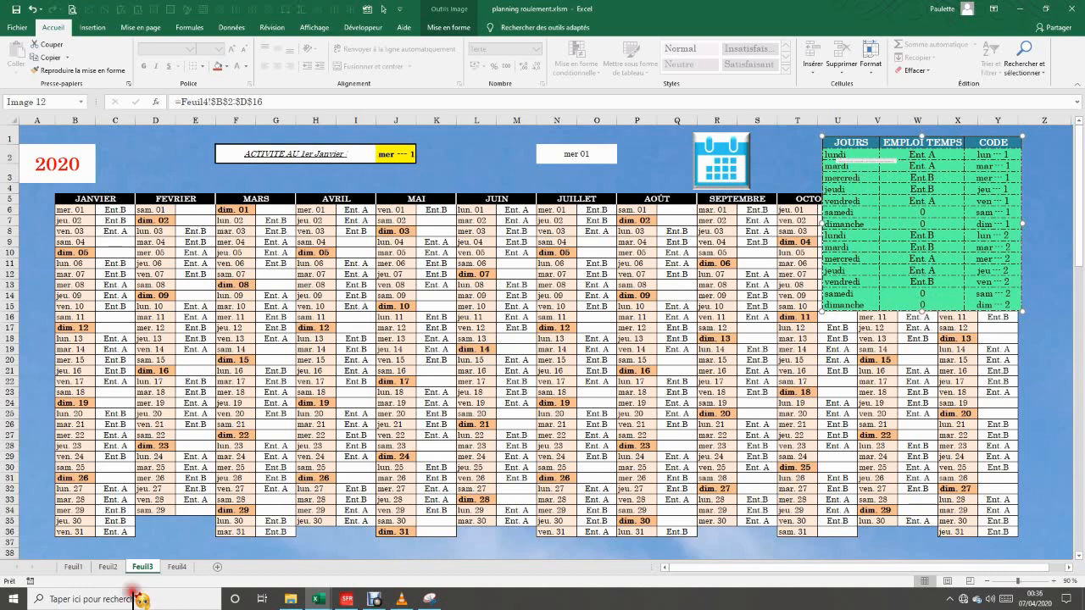
In the Feuil4 timetable, set week 1's EMPLOI TEMPS to matin for lundi and 0 for mardi and mercredi.
left_click(177, 567)
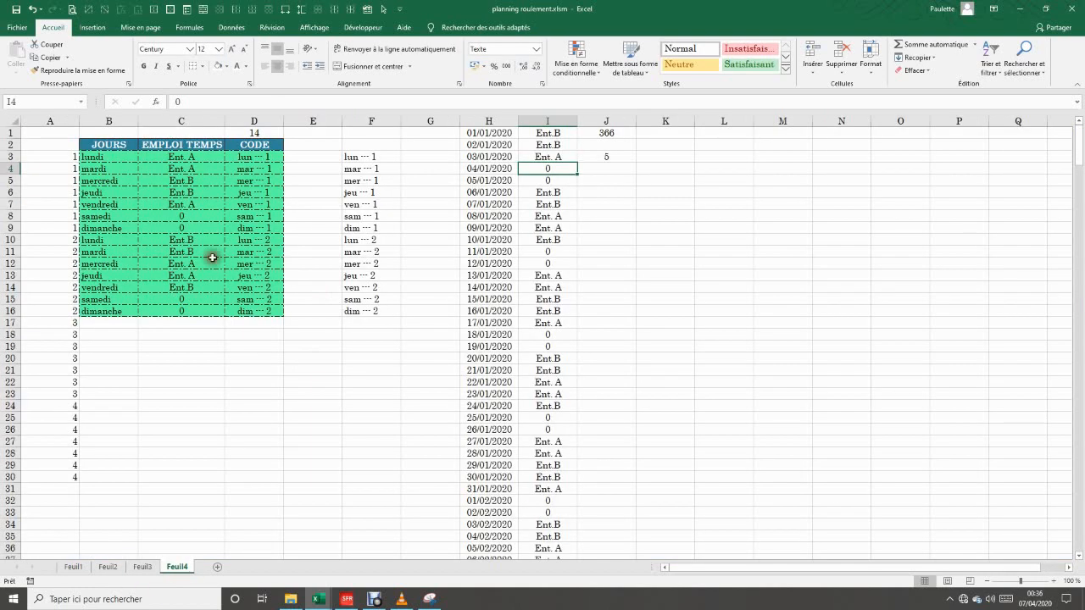
left_click(180, 158)
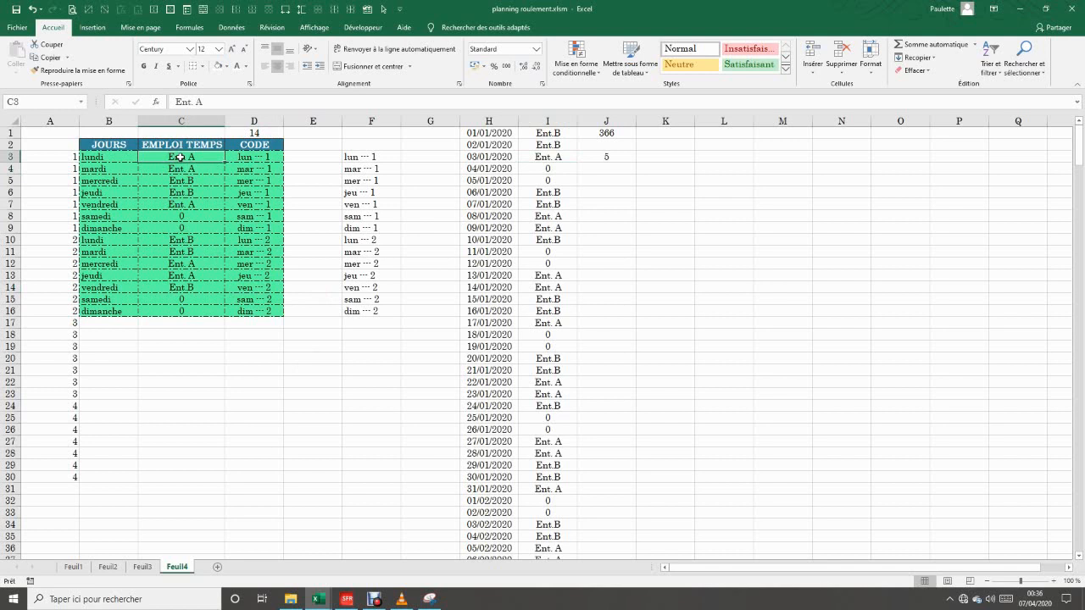
type("mati")
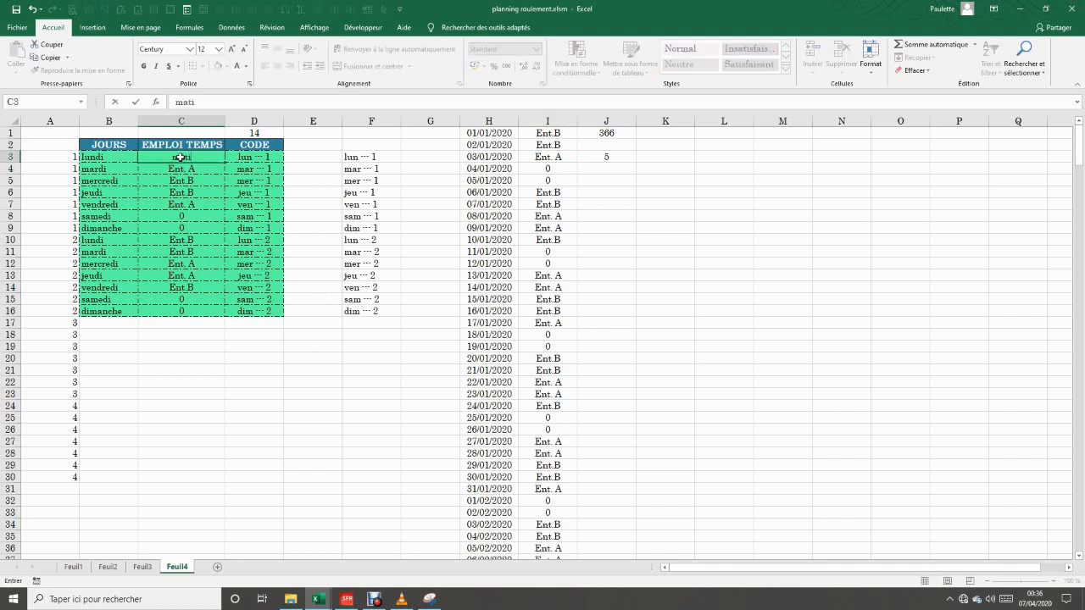
type("n")
left_click(192, 173)
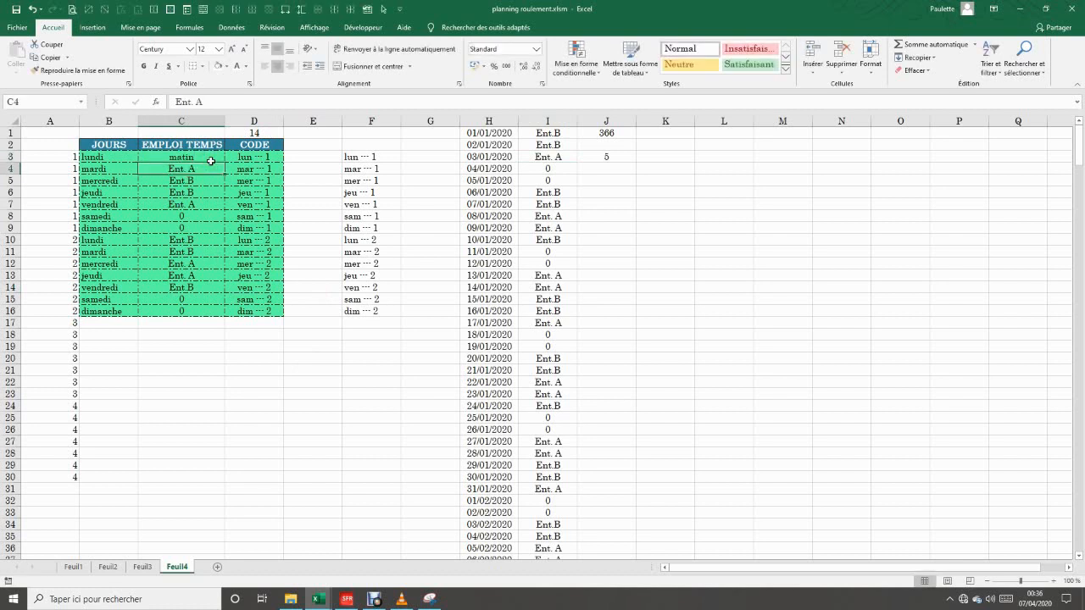
type("0")
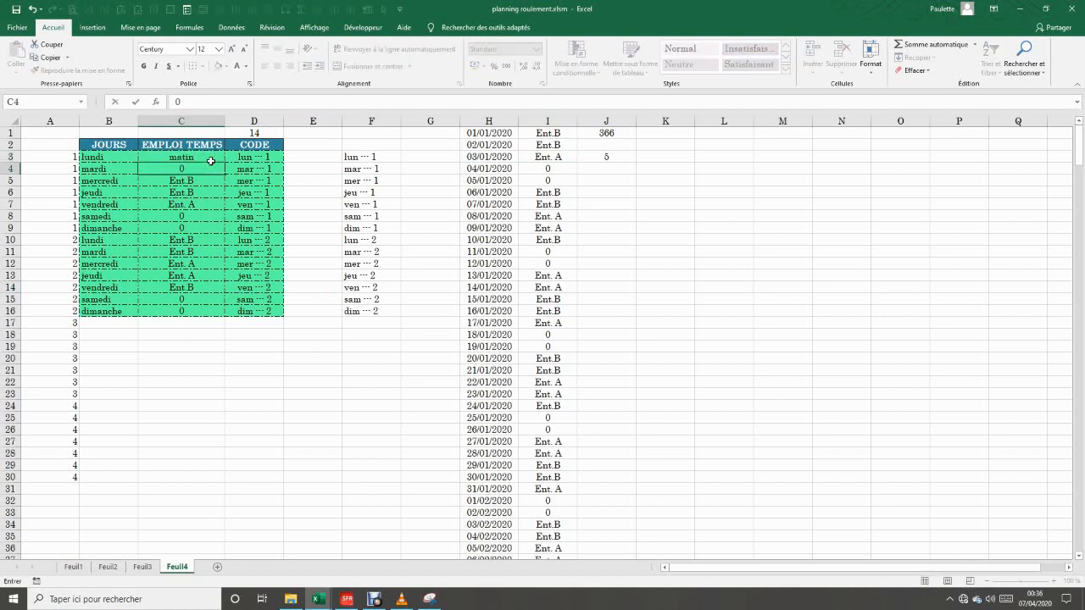
key("Tab")
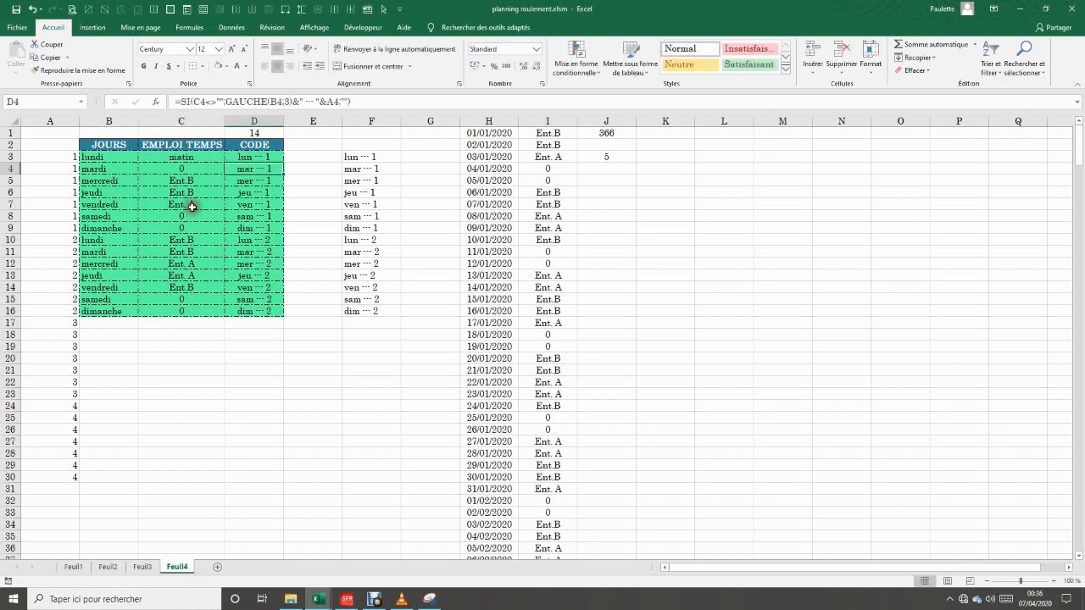
left_click(207, 181)
type("0")
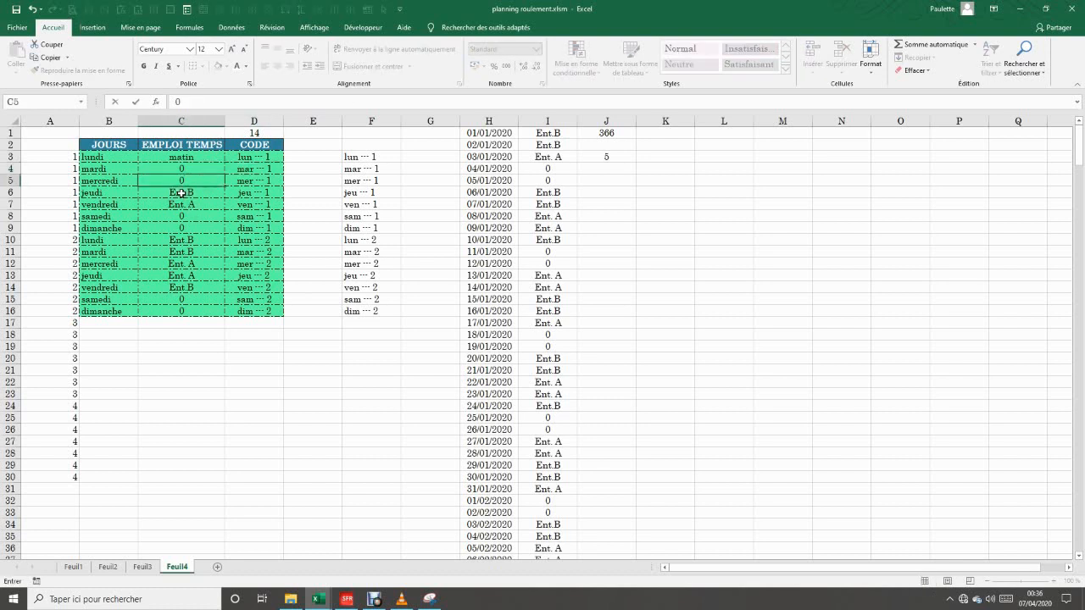
Set the week 1 EMPLOI TEMPS entries from jeudi to dimanche (C6:C9) to soirée.
left_click(182, 193)
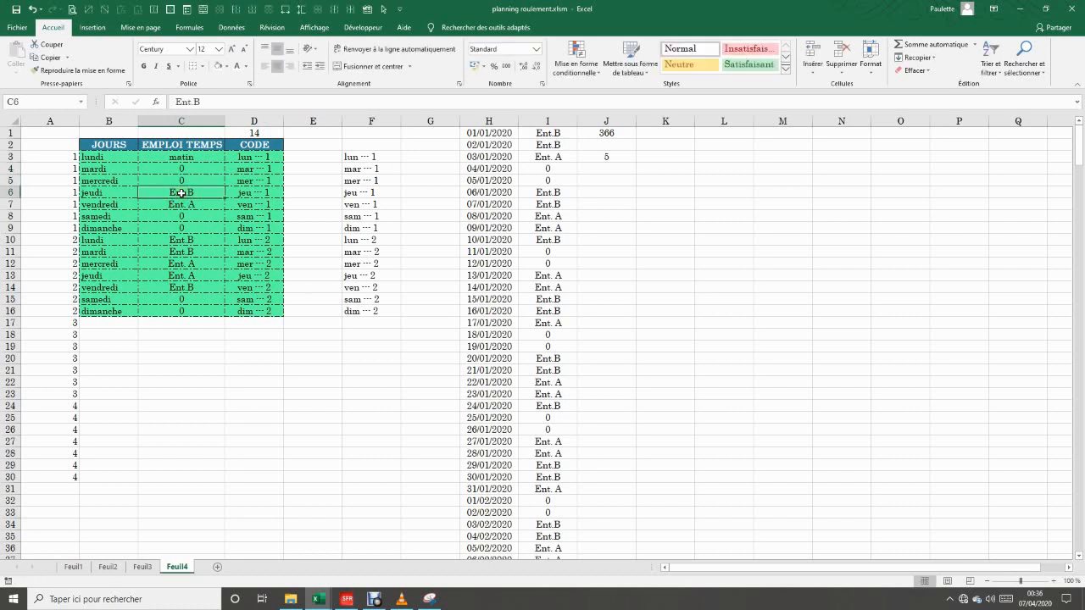
type("soirée")
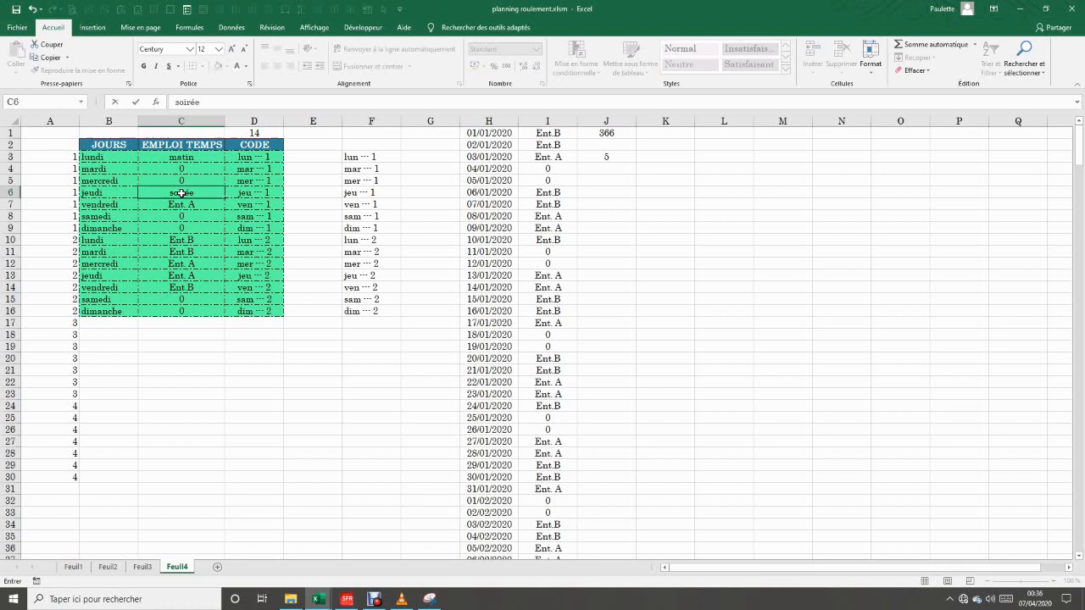
key("Return")
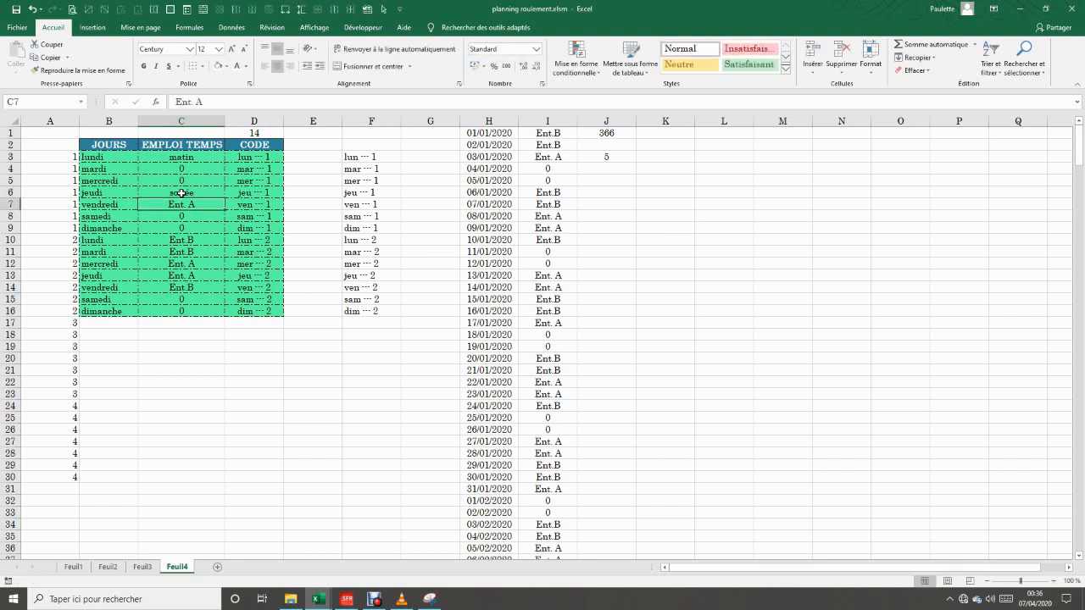
type("soirée")
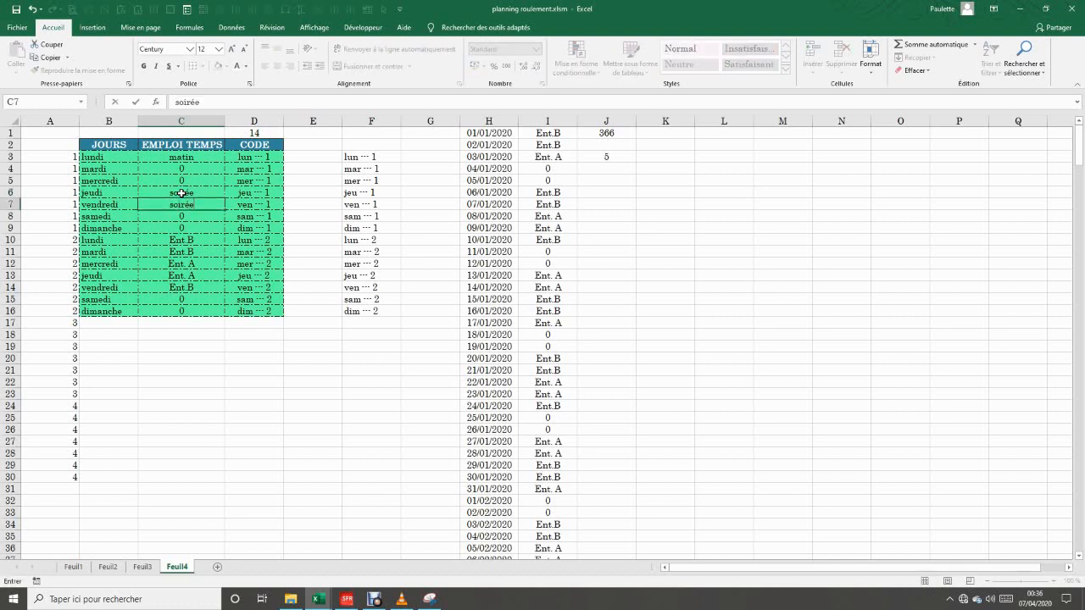
key("Return")
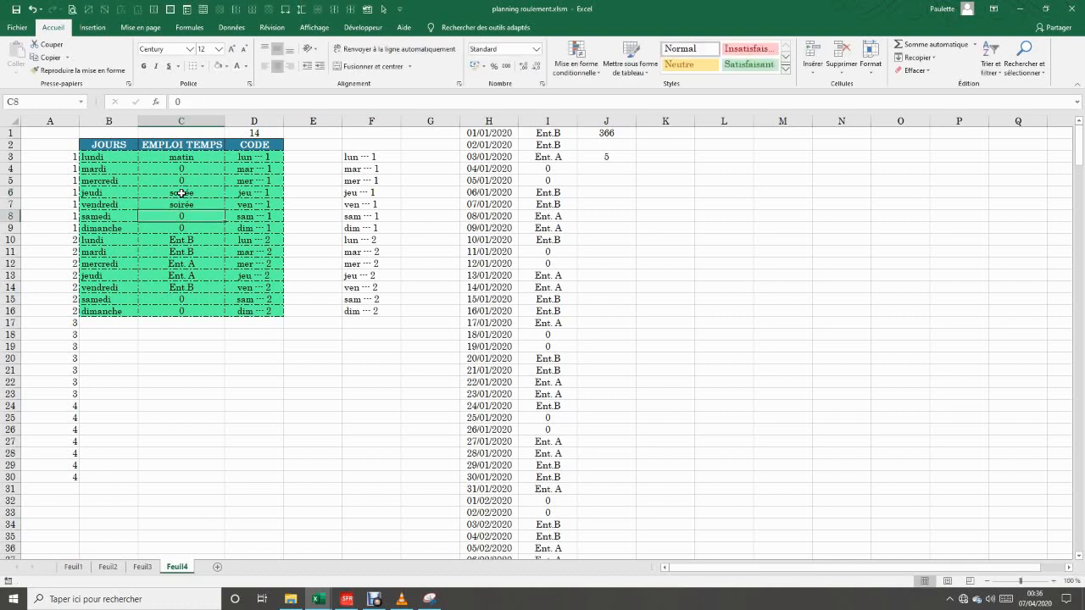
type("soirée")
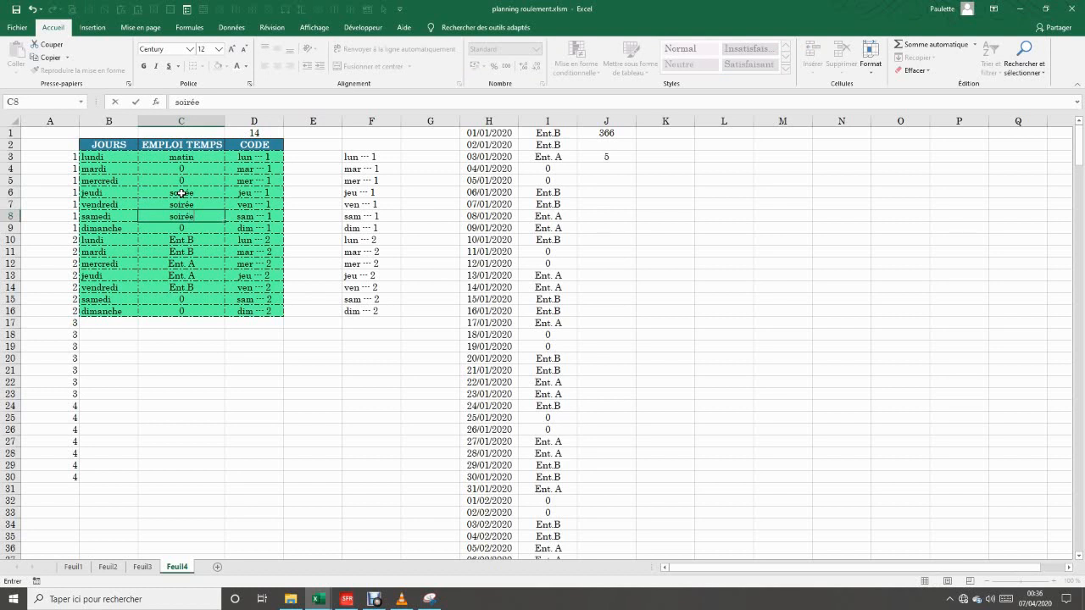
key("Return")
type("soirée")
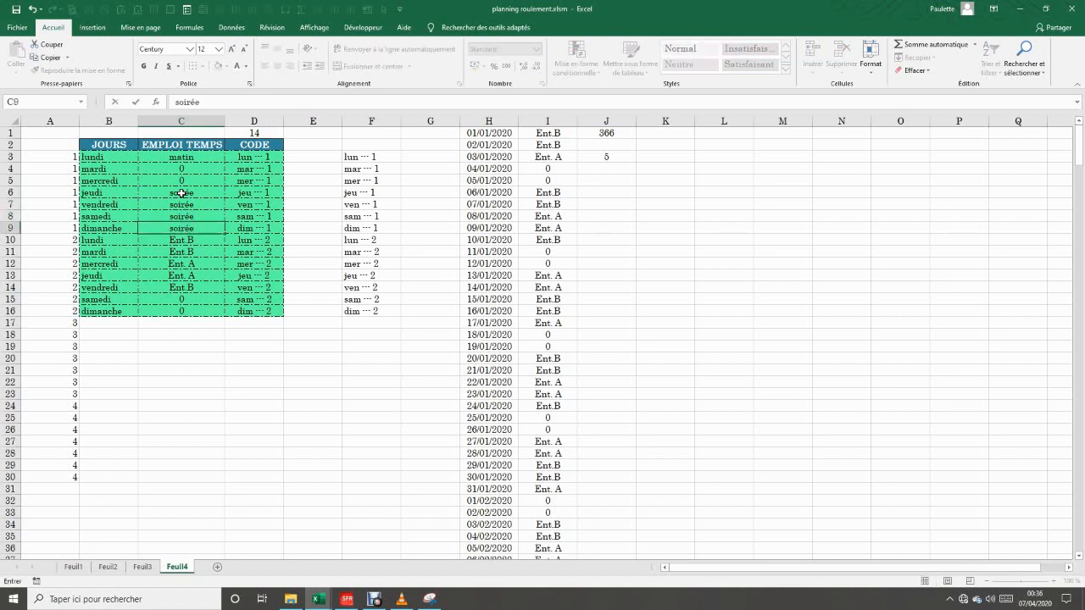
key("Return")
Set the week 2 EMPLOI TEMPS to 0 for lundi and matin from mardi to vendredi, keeping the weekend entries.
type("0")
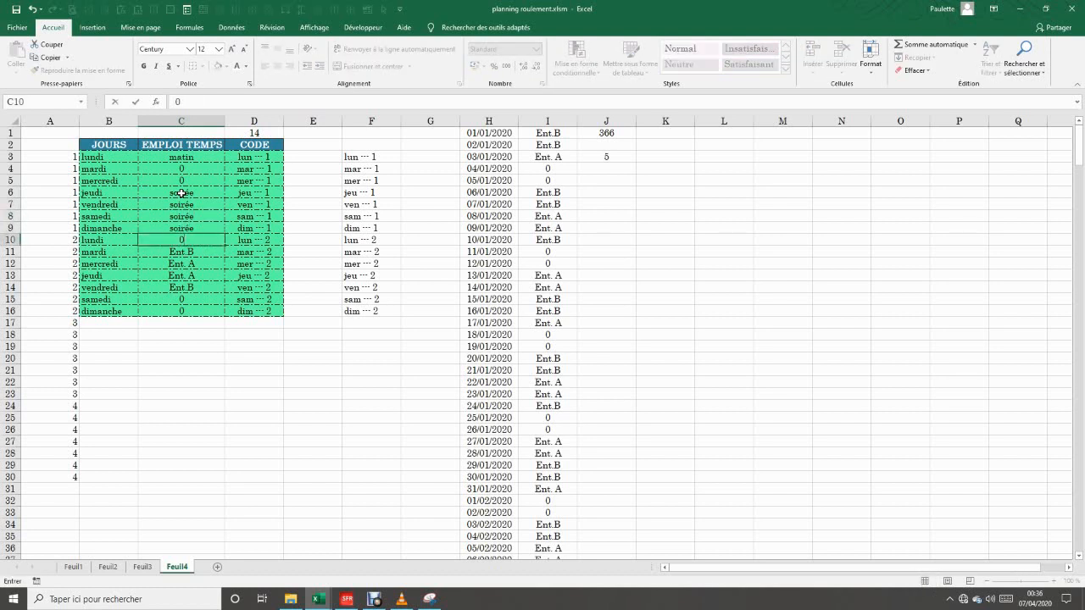
key("Return")
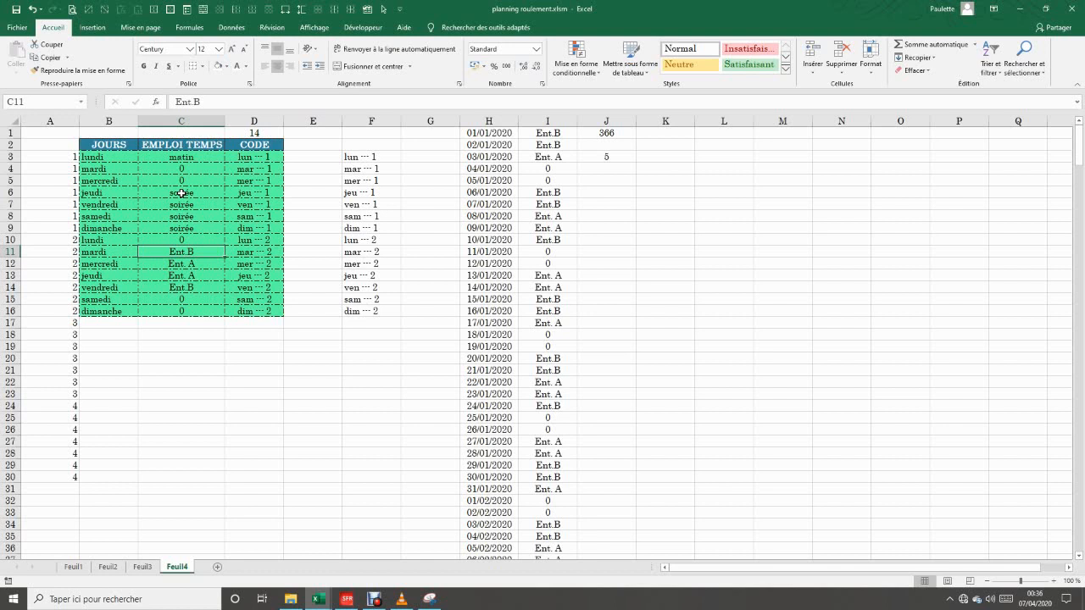
type("matin")
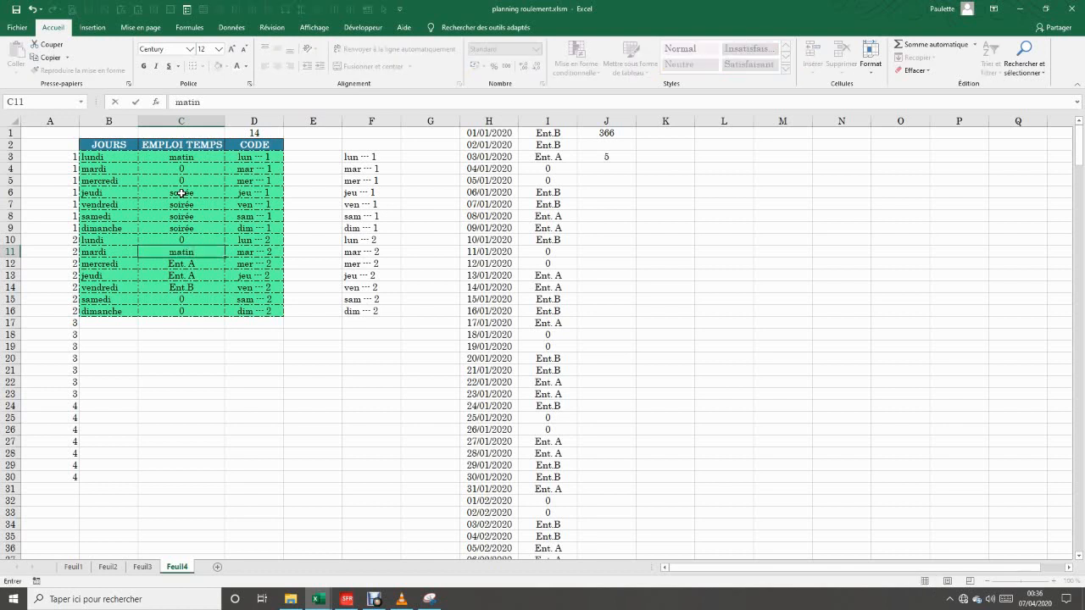
key("Return")
type("matin")
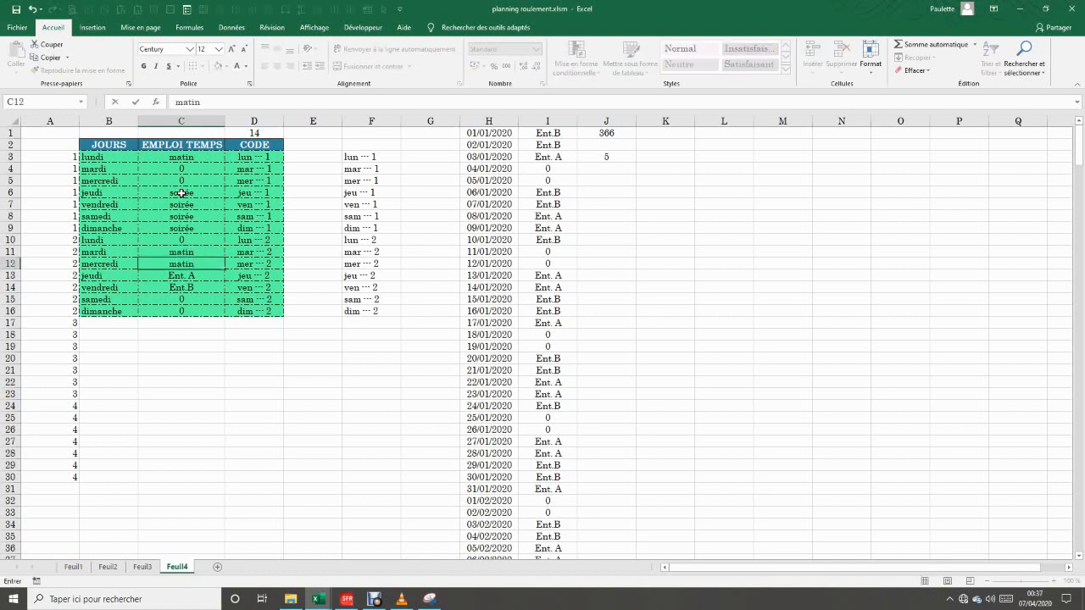
key("Return")
type("matin")
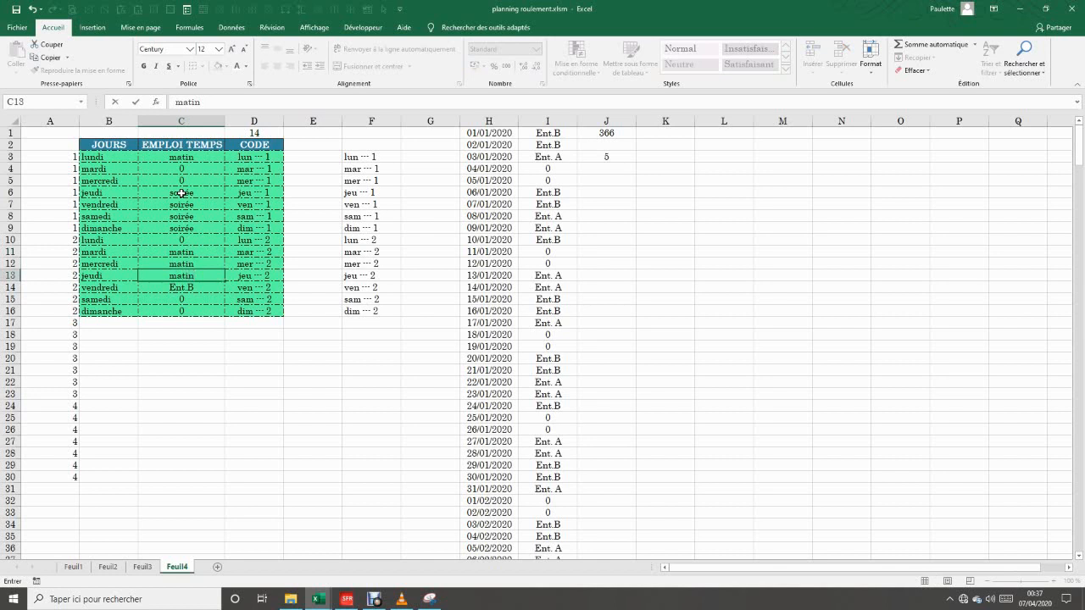
key("Return")
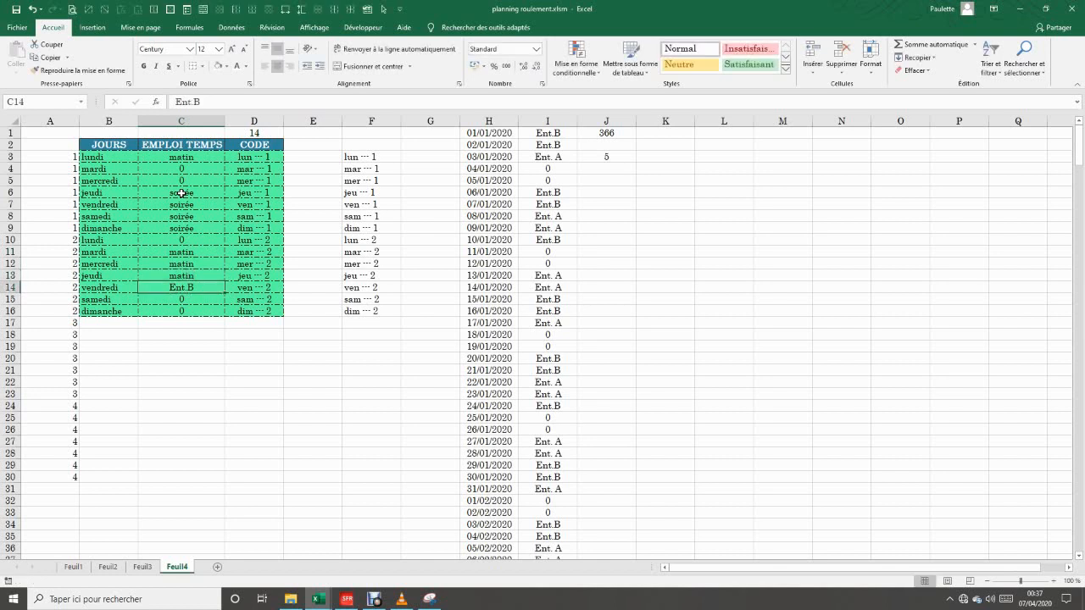
type("matin")
key("Return")
key("Return")
key("Return")
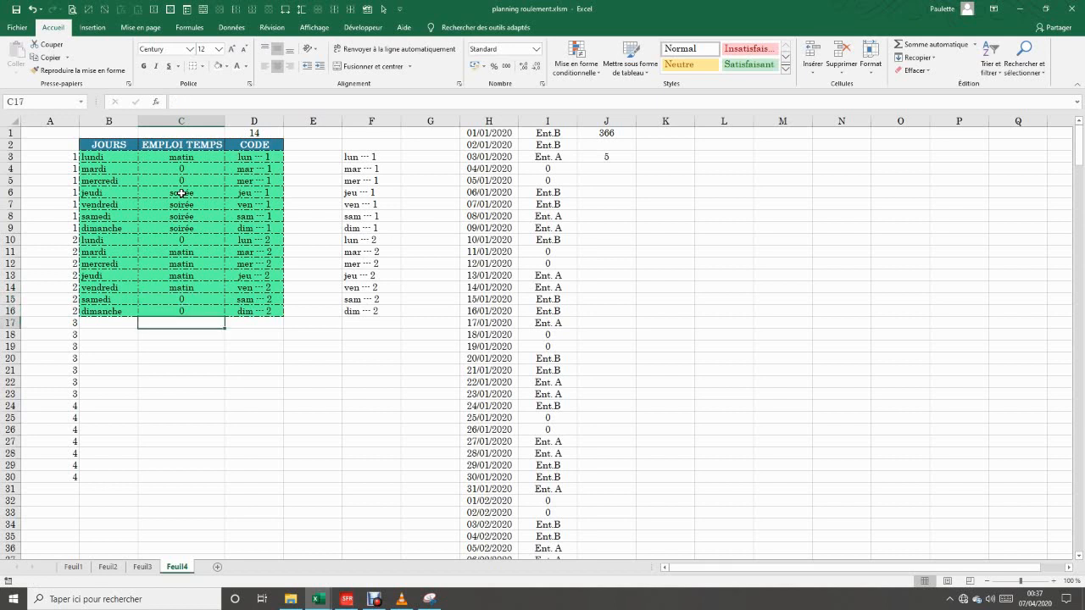
Extend the timetable into week 3 by entering soirée in C17:C19 and 0 in C20.
type("soirée")
key("Return")
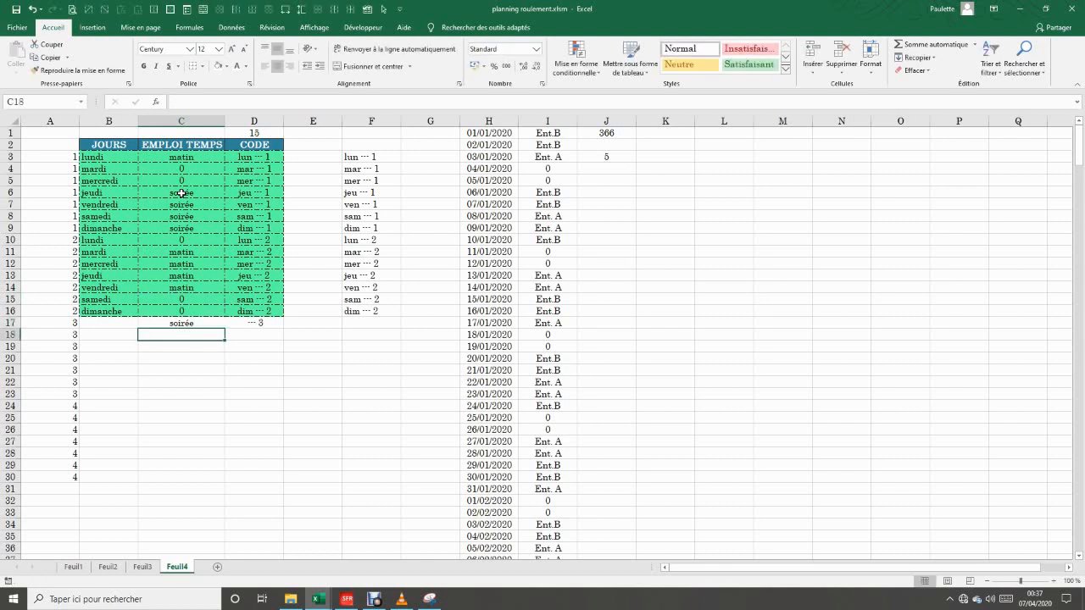
type("soirée")
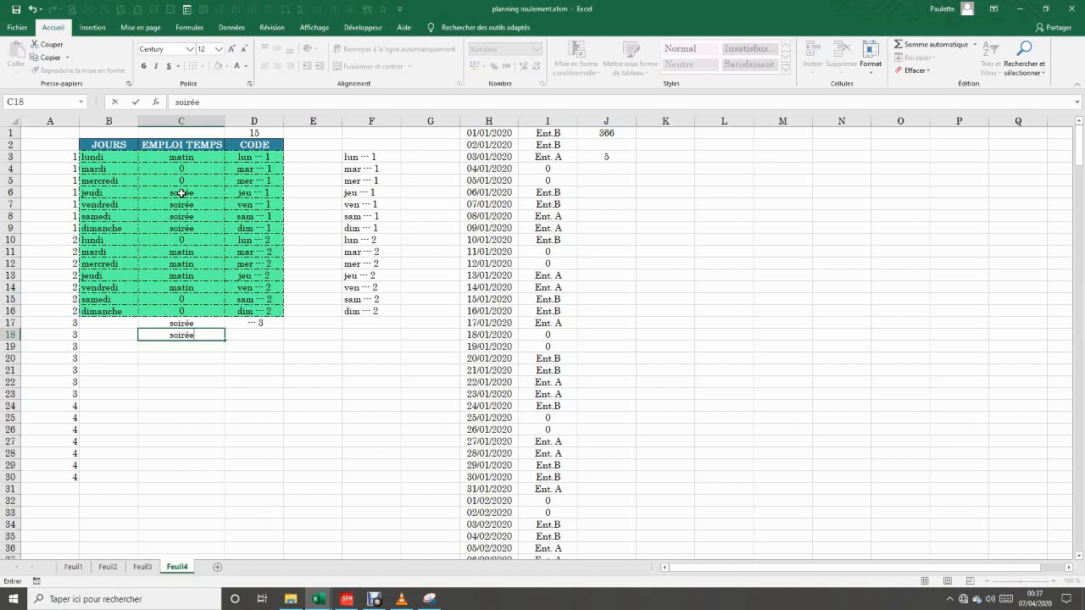
key("Return")
type("soirée")
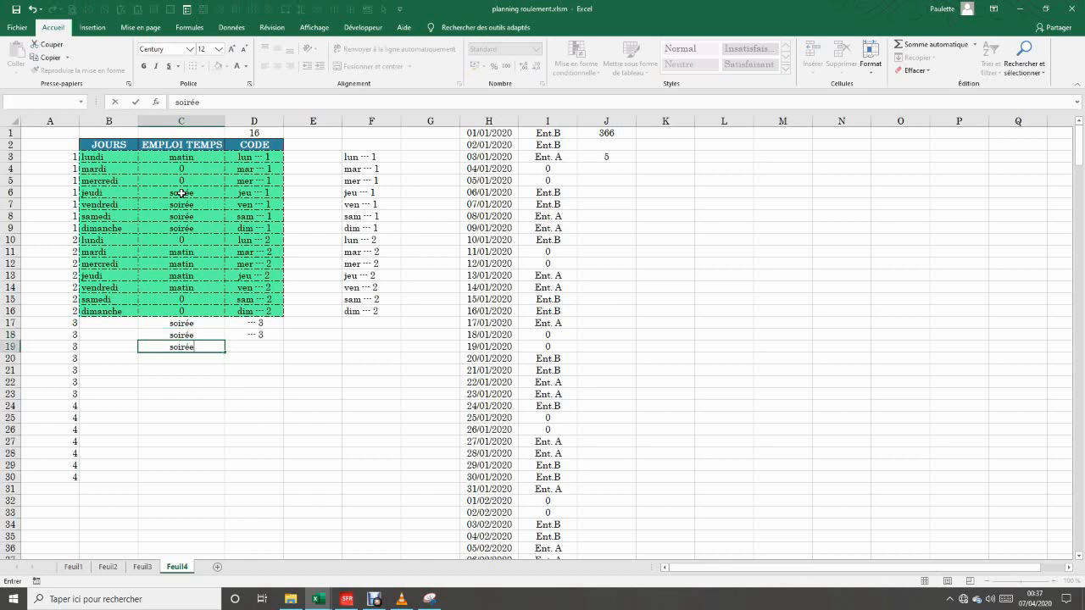
key("Return")
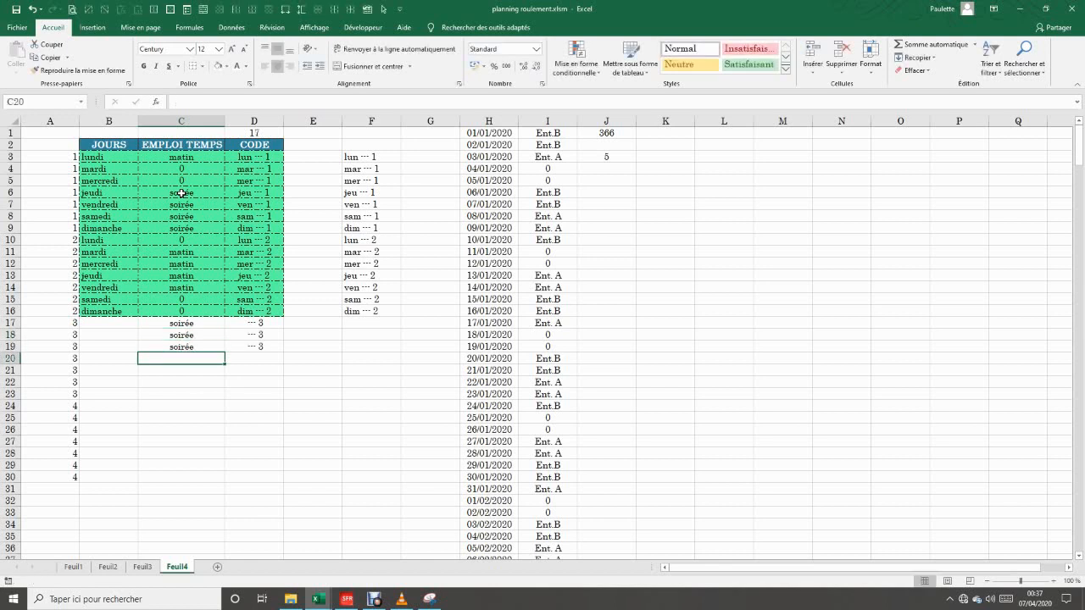
type("0")
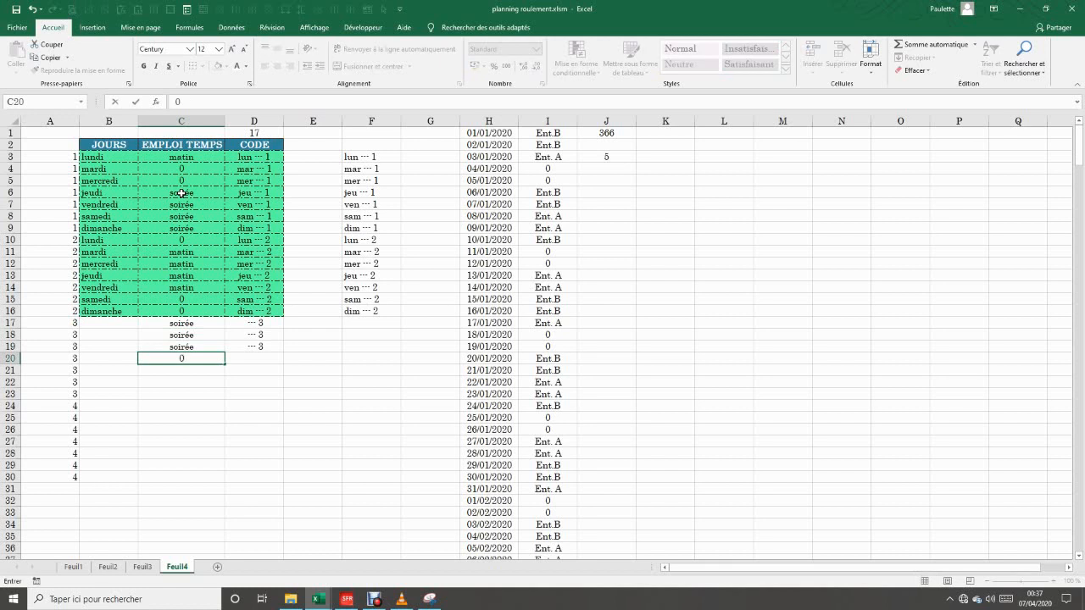
key("Return")
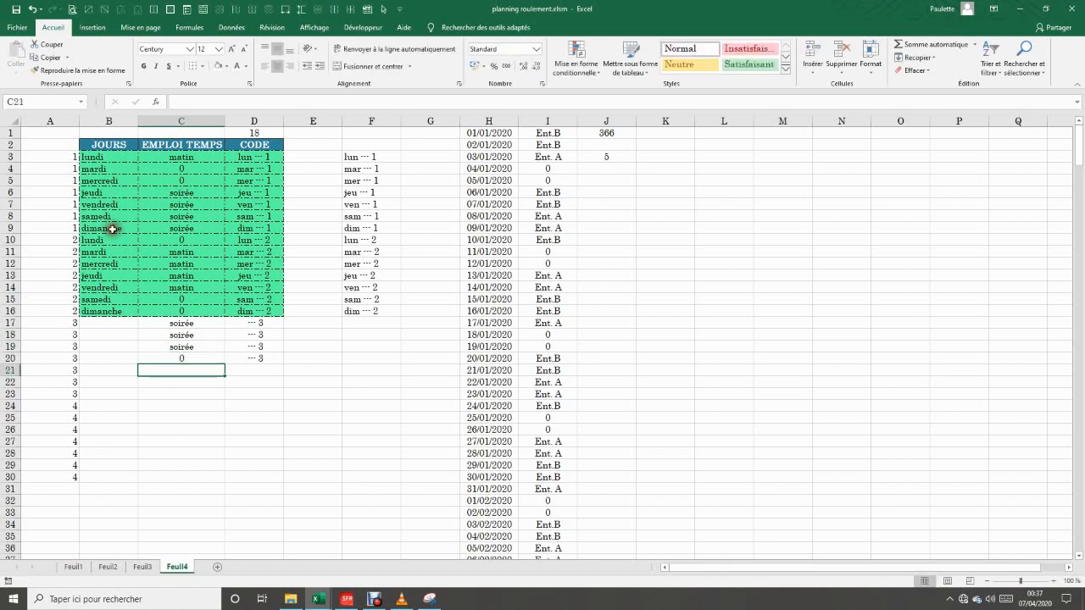
Copy the week 2 day names in B10:B16 into the week 3 rows starting at B17.
left_click_drag(111, 239, 122, 311)
right_click(121, 298)
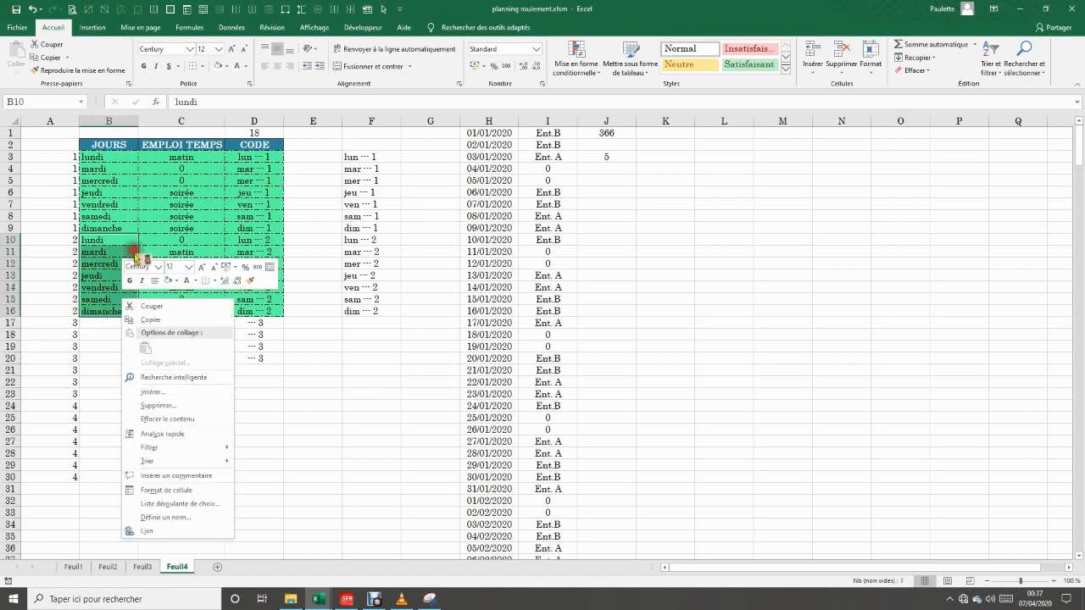
left_click(157, 320)
left_click(111, 323)
left_click(16, 55)
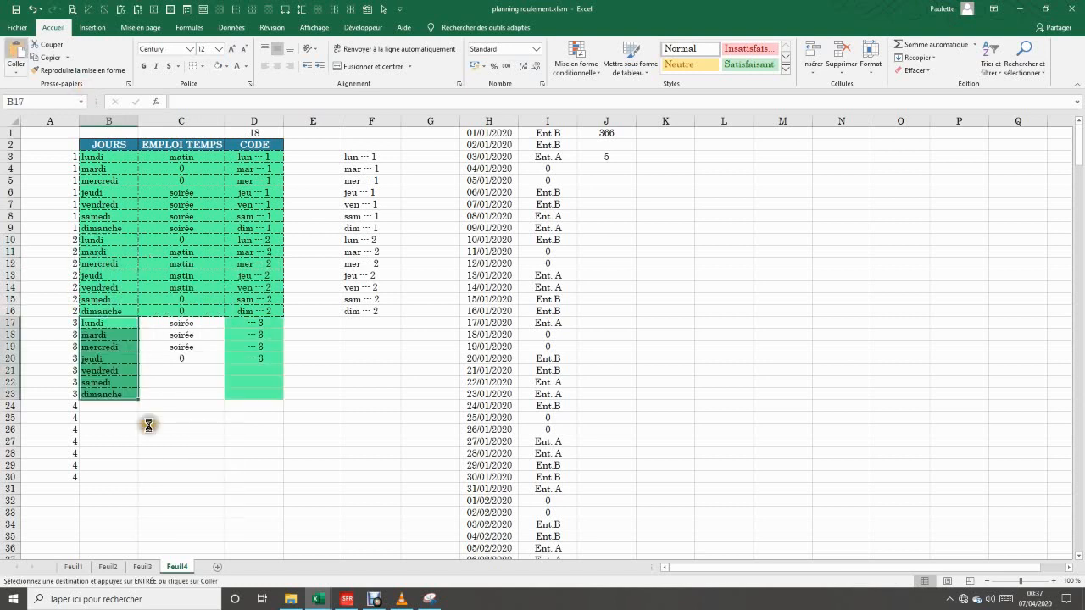
left_click(194, 323)
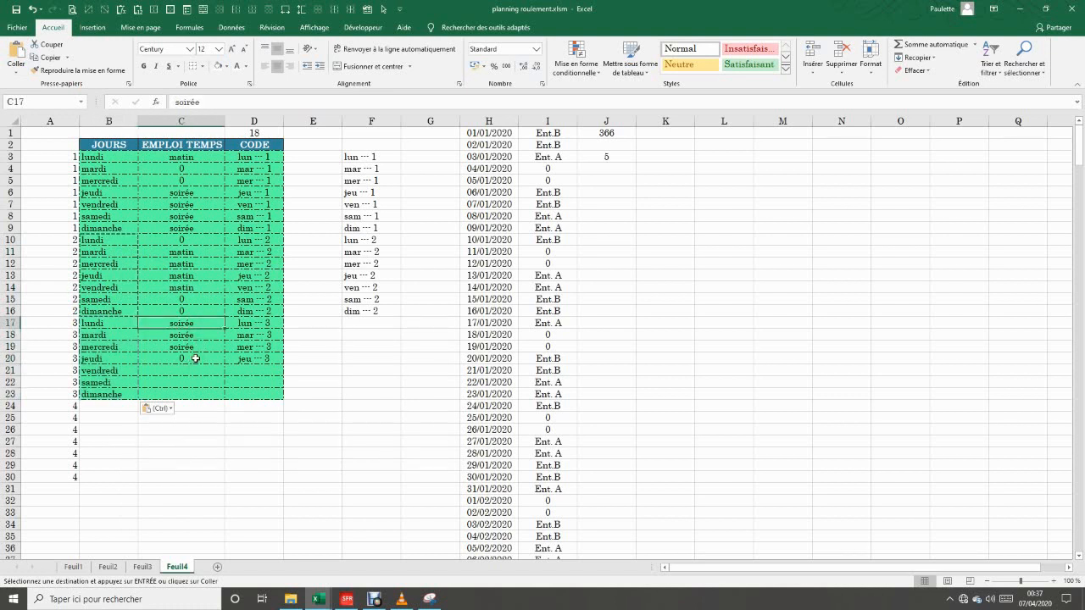
Complete the week 3 EMPLOI TEMPS with 0 for vendredi and matin for samedi and dimanche.
left_click(193, 371)
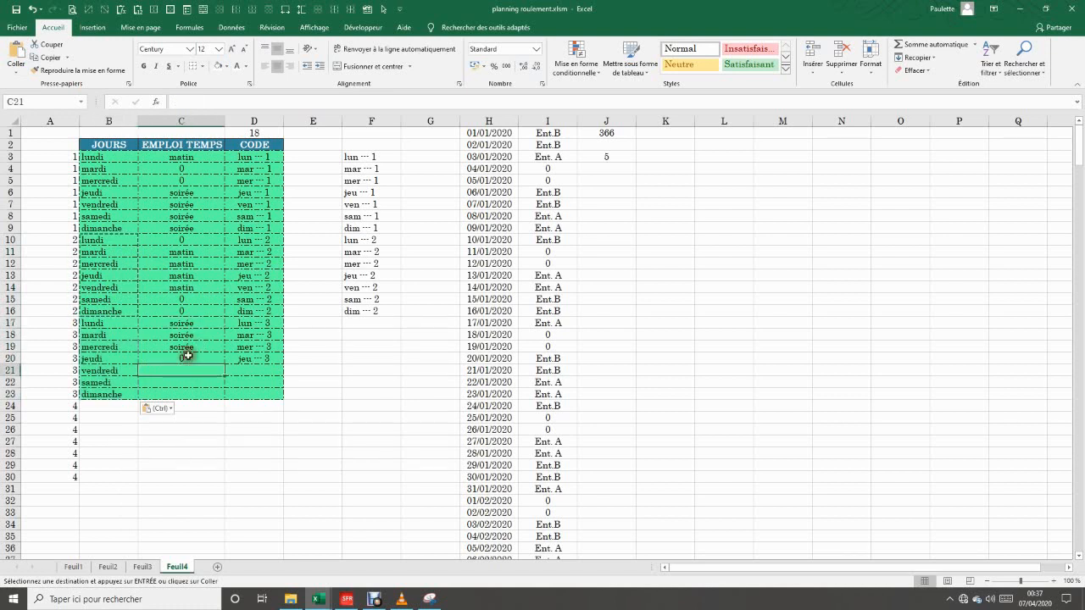
type("0")
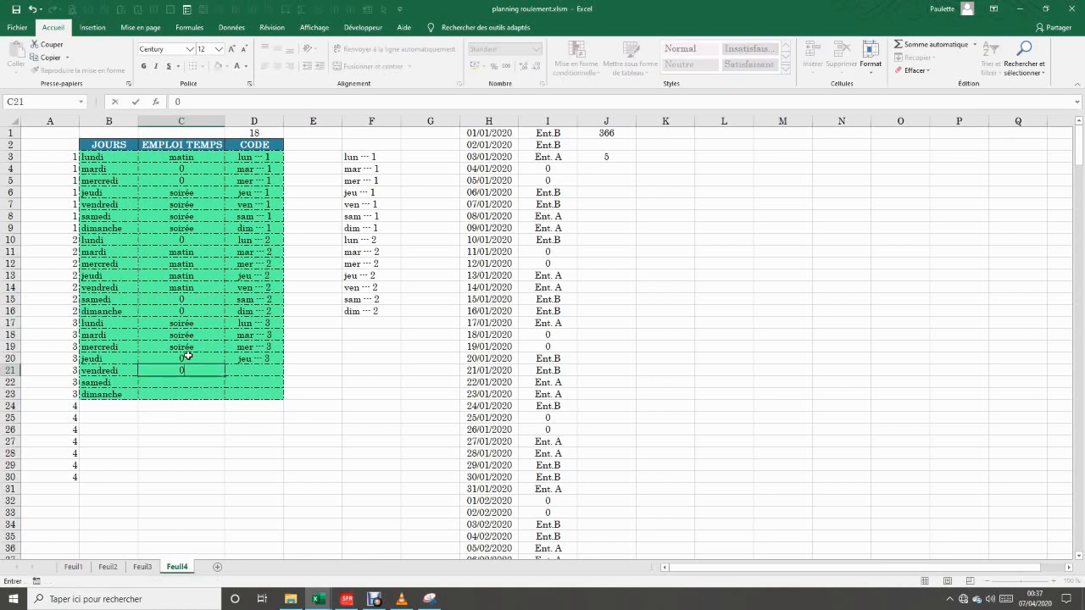
key("Return")
type("matin")
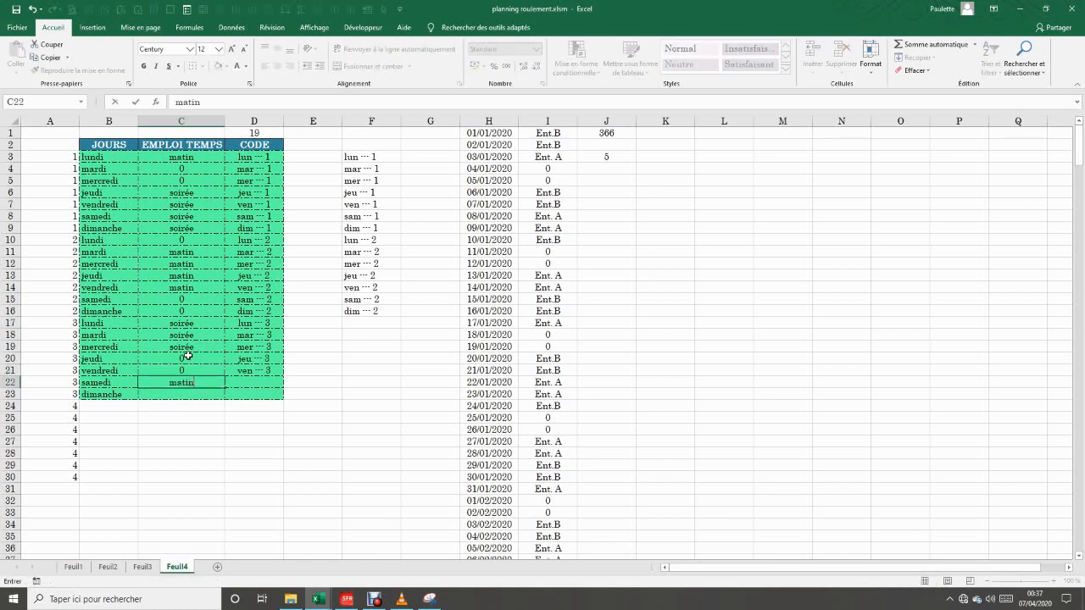
key("Return")
type("matin")
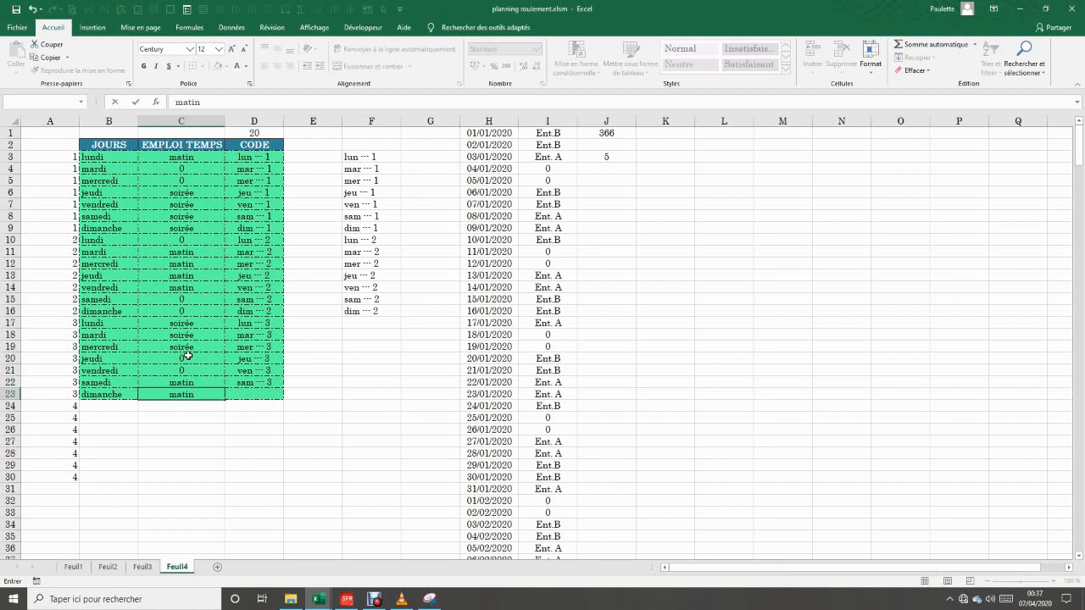
key("Return")
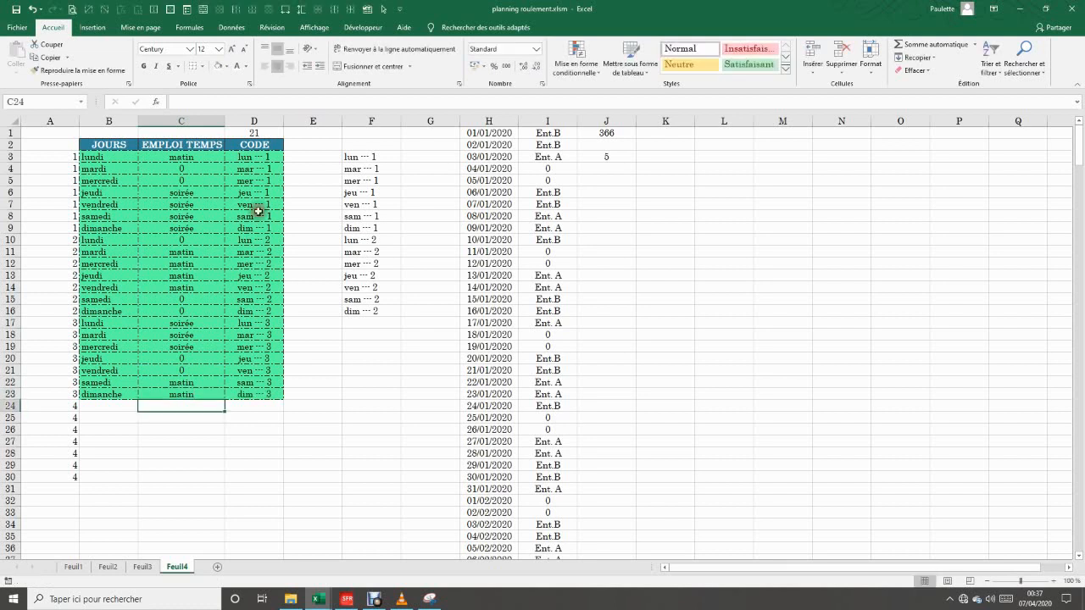
Move the small bar-shaped image off the timetable picture on Feuil3 into the free space above the MAI and JUIN headings.
left_click(192, 158)
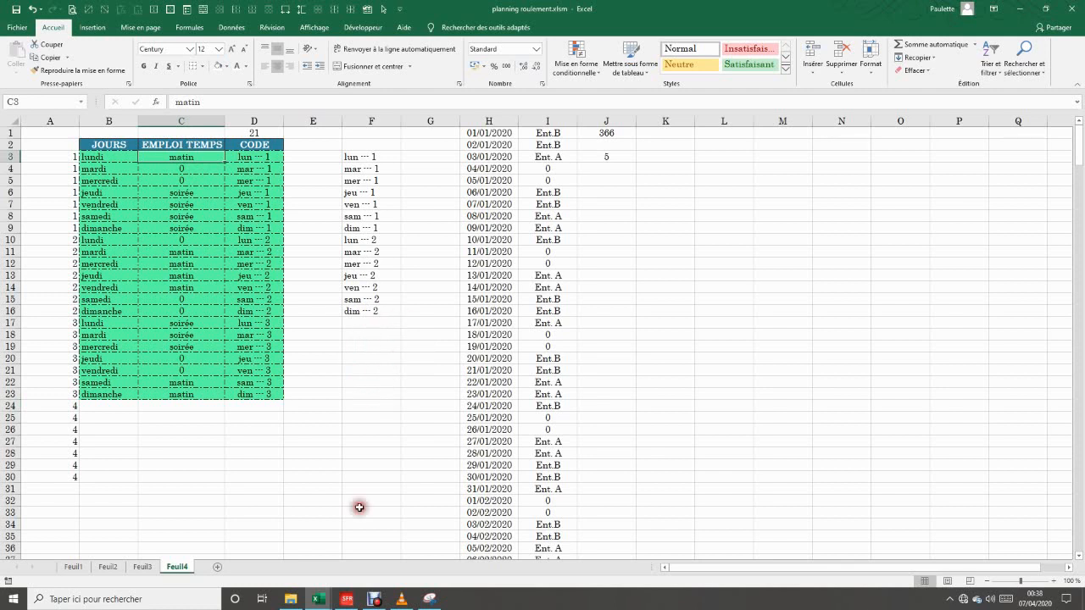
left_click_drag(170, 570, 146, 569)
left_click(144, 568)
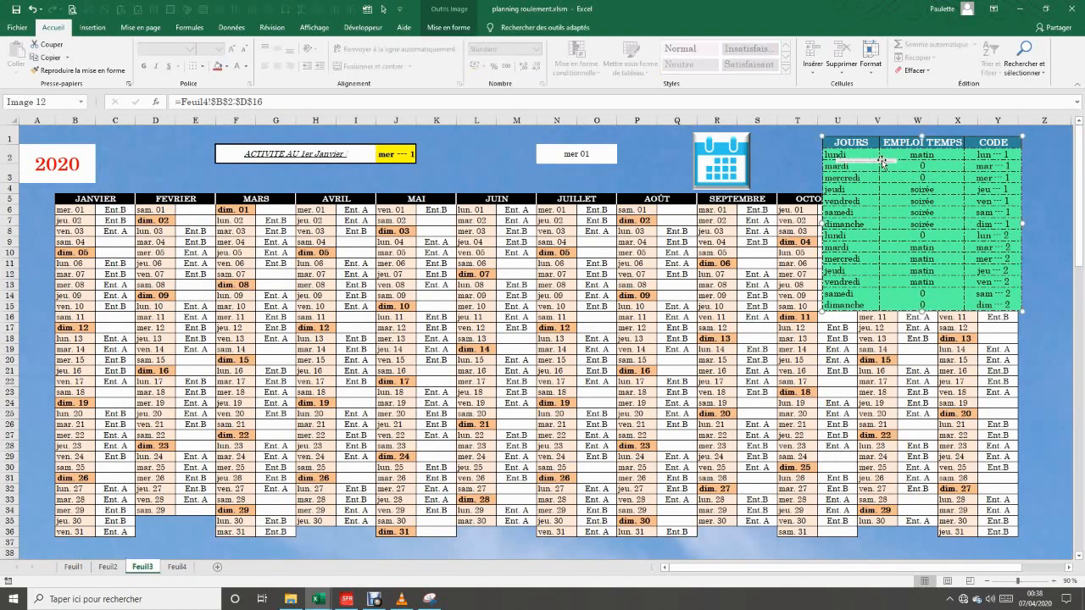
left_click_drag(881, 161, 496, 170)
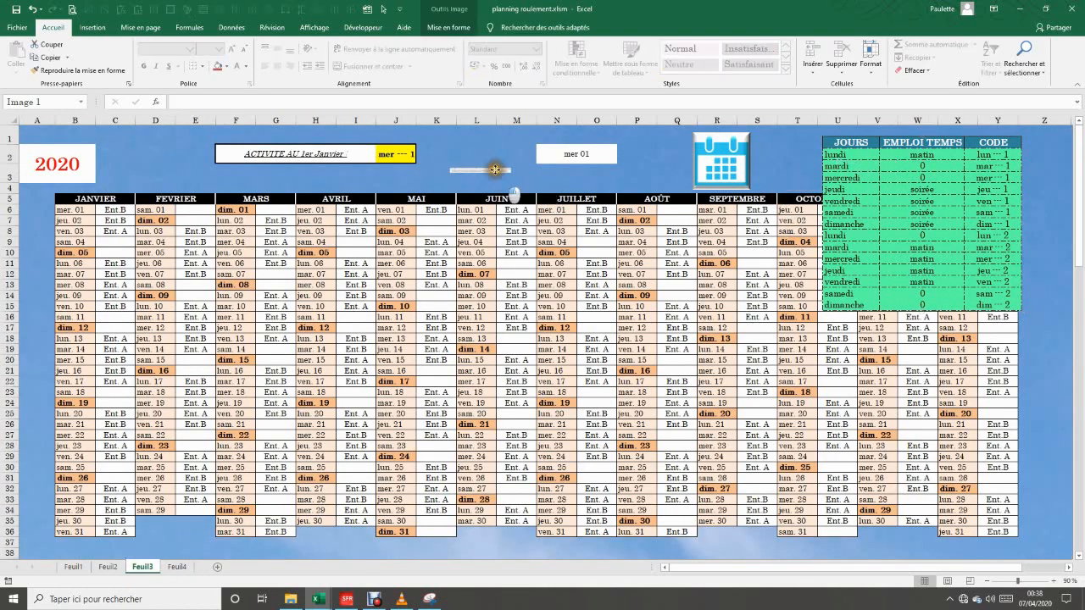
Enlarge the existing timetable picture on Feuil3 by its lower-left corner until it spans columns R to Y.
left_click(822, 307)
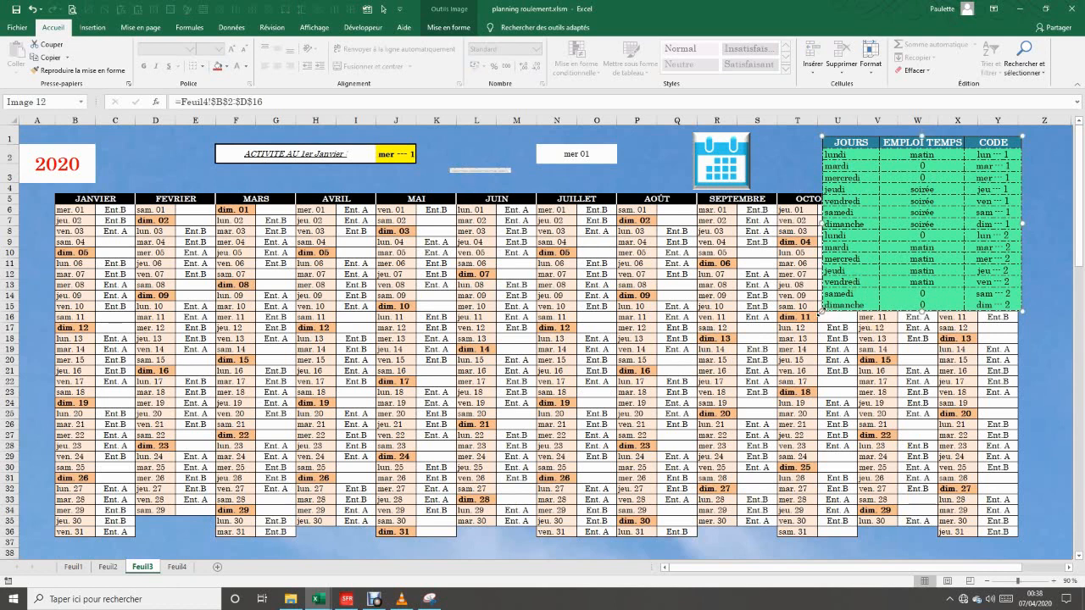
left_click_drag(821, 311, 698, 418)
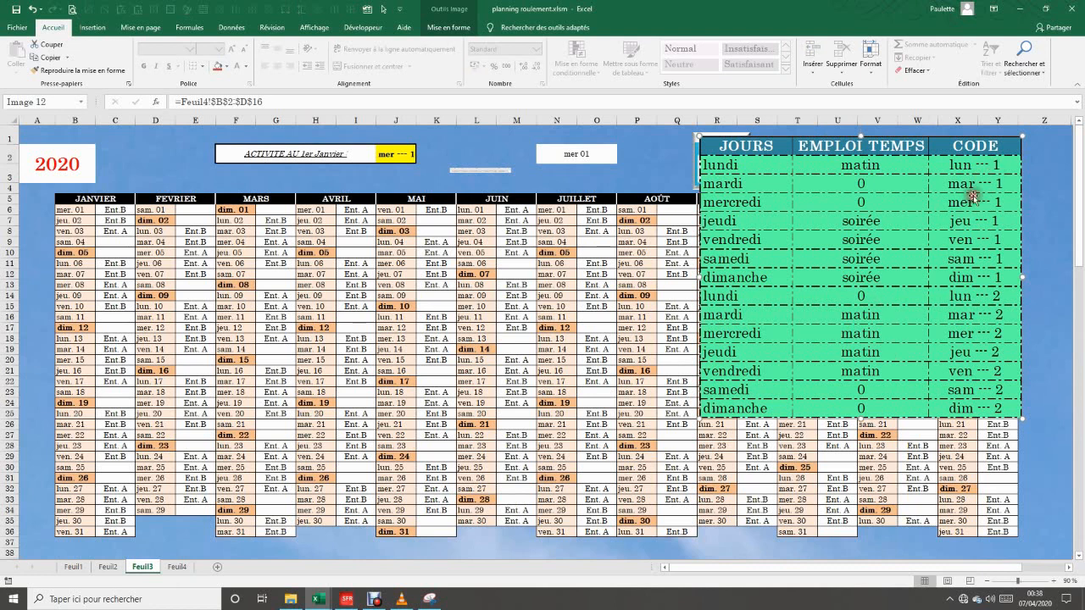
left_click(1053, 185)
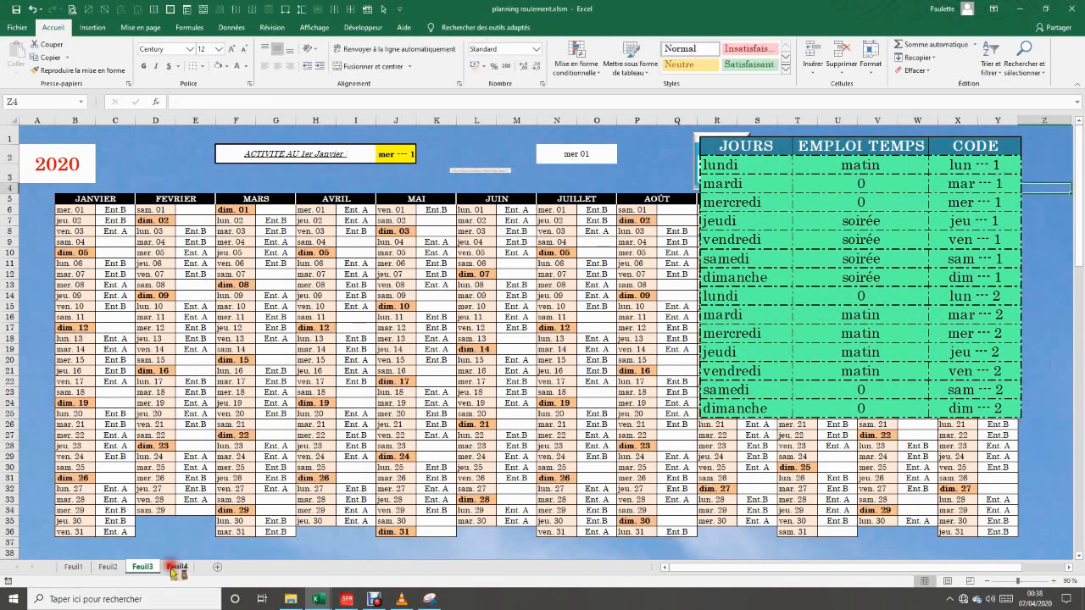
Replace the old timetable picture on Feuil3 with a linked picture of Feuil4 range B2:D30, pasted at M18.
left_click(176, 567)
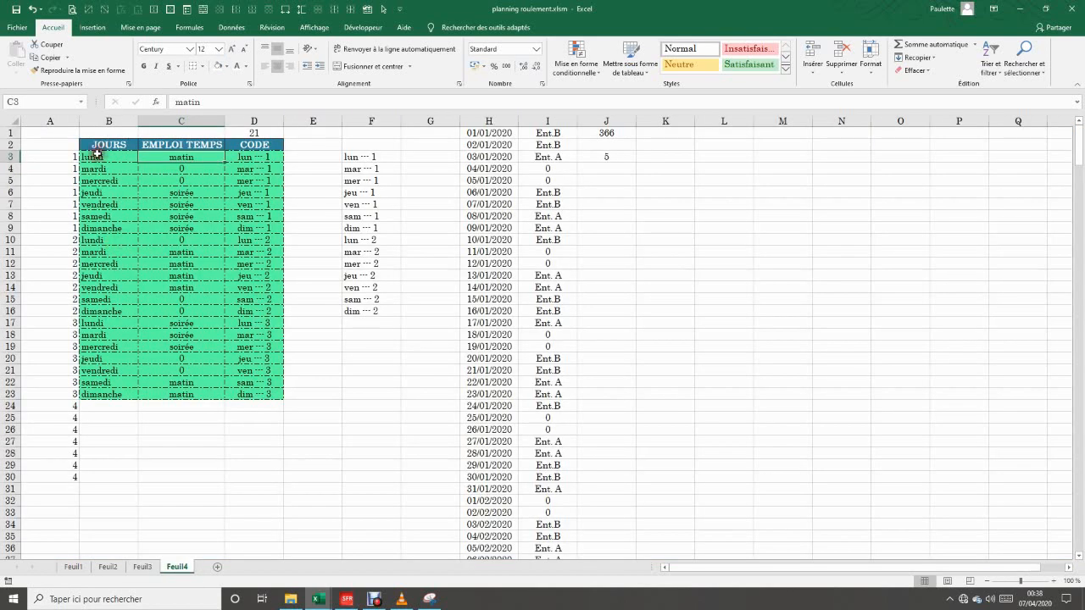
left_click_drag(96, 153, 262, 156)
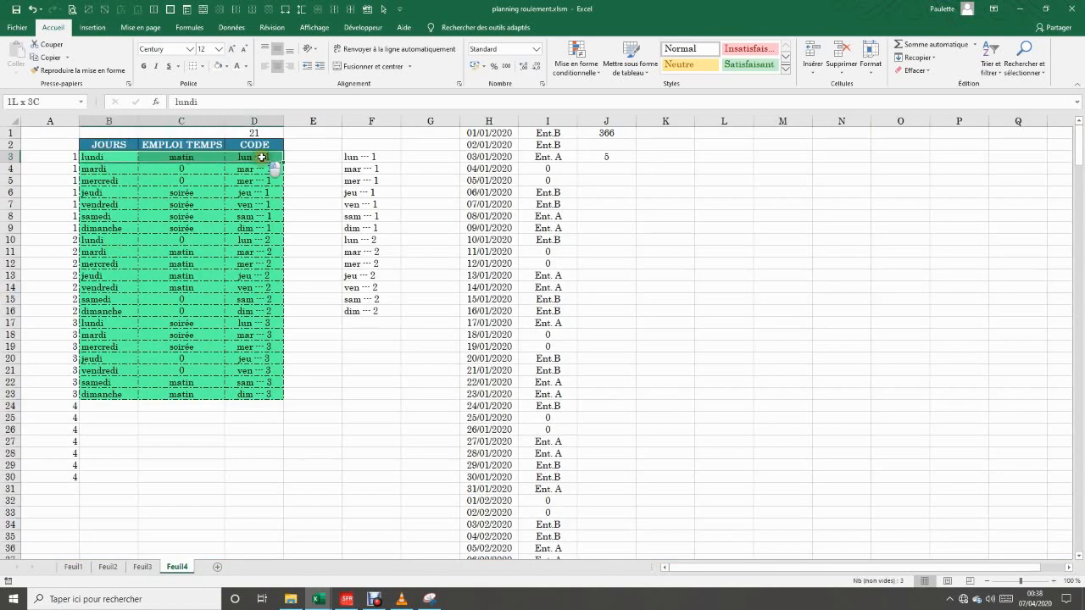
left_click_drag(99, 144, 245, 474)
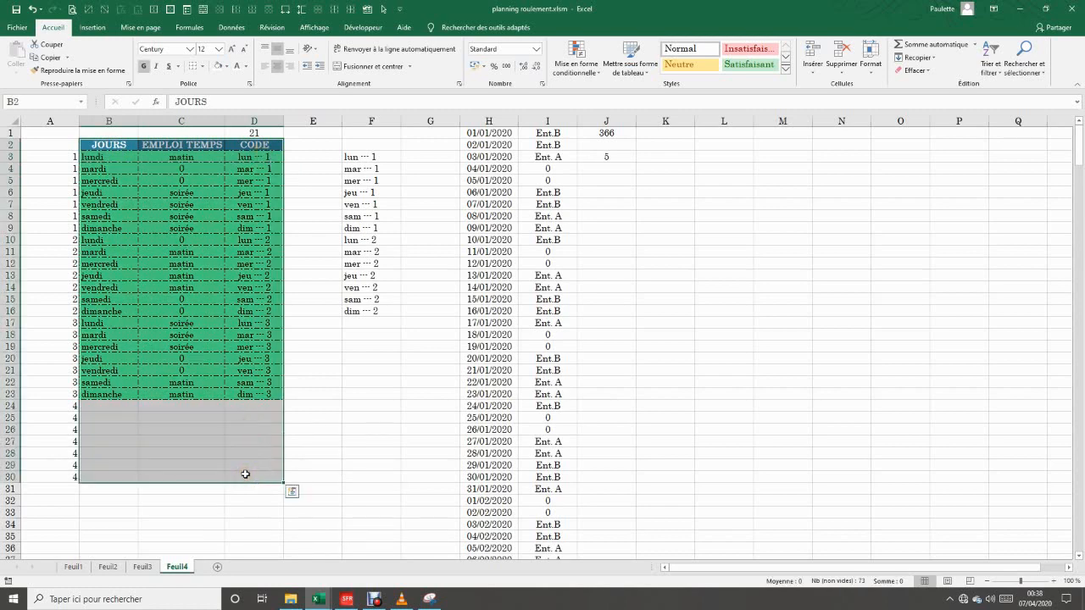
left_click(53, 58)
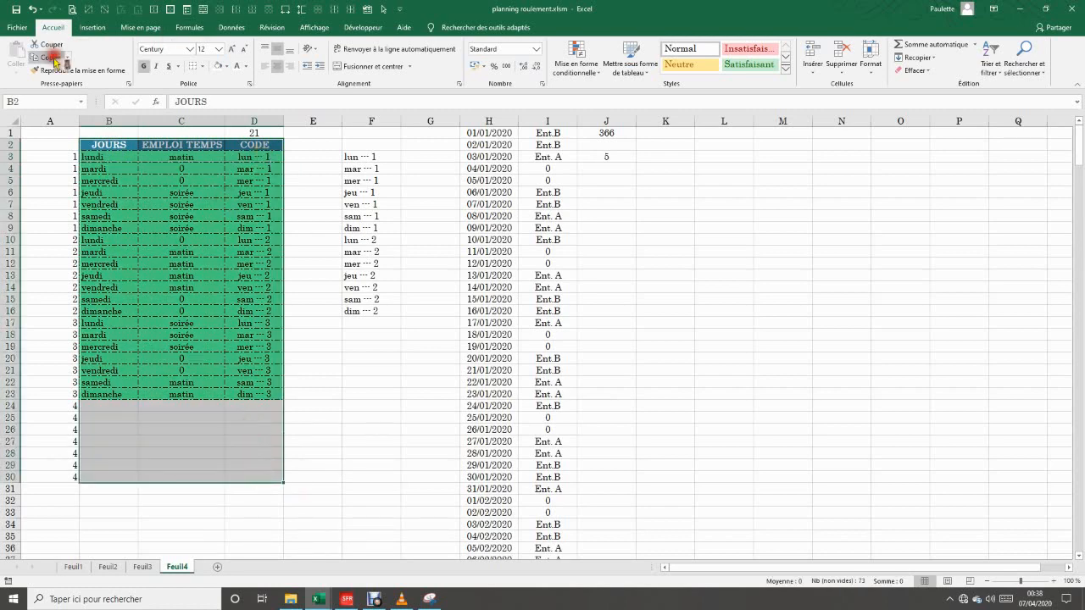
left_click(142, 566)
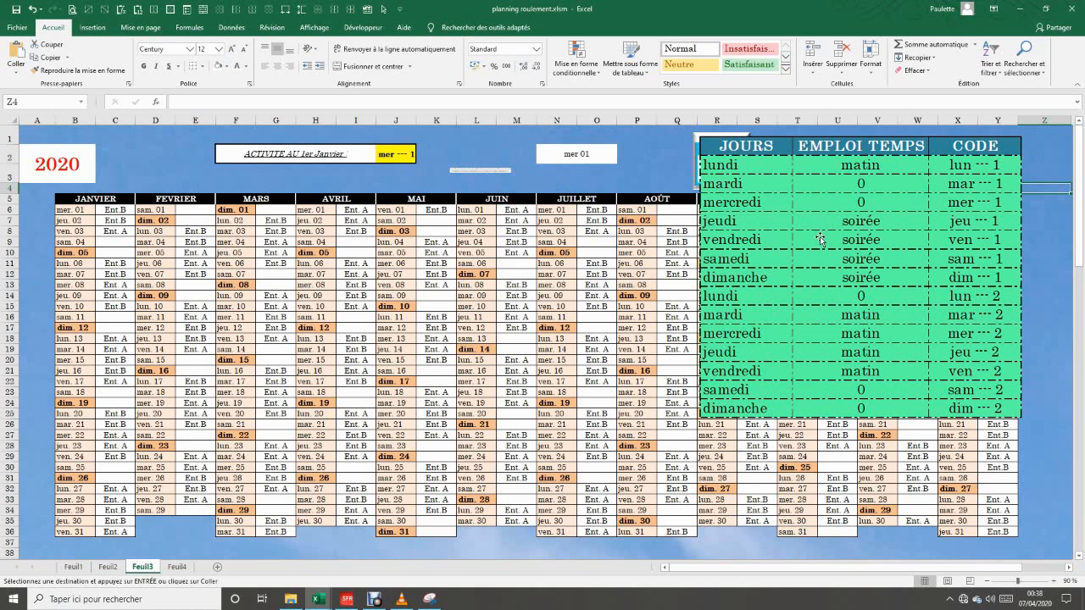
left_click(519, 339)
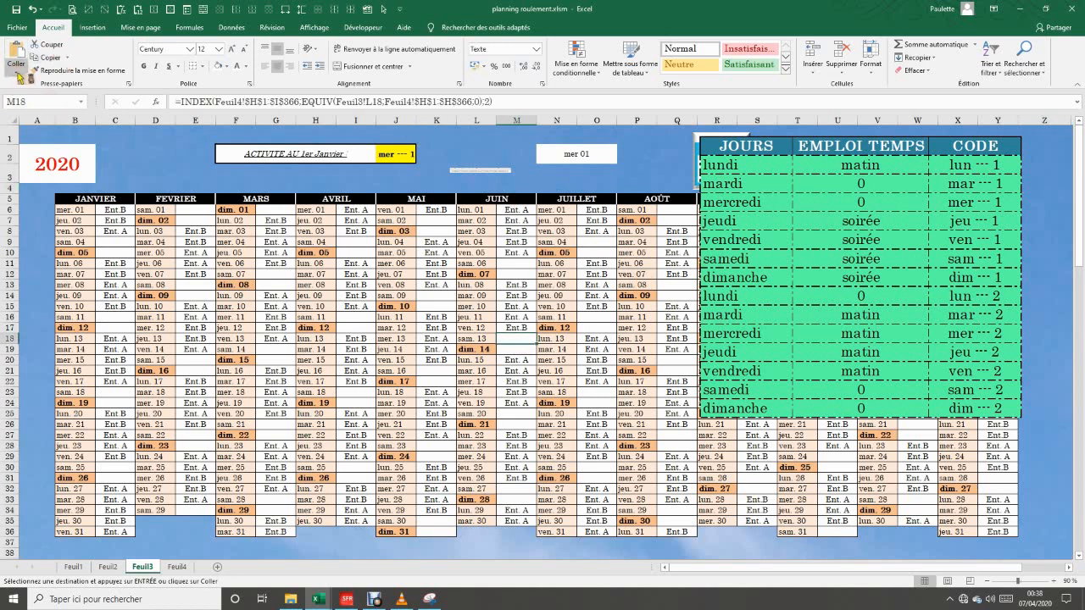
left_click(17, 76)
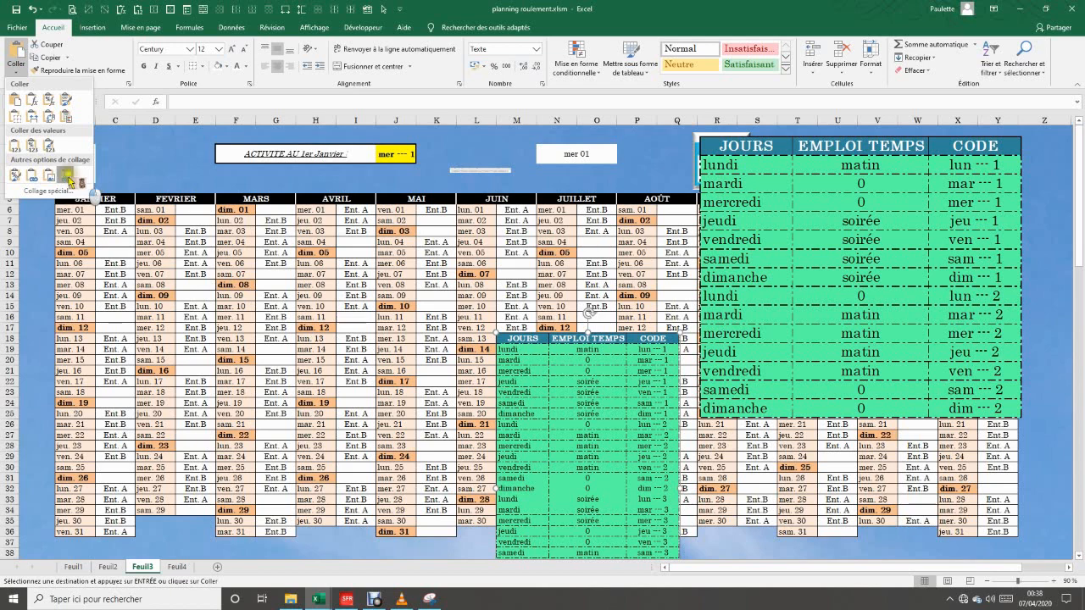
left_click(70, 180)
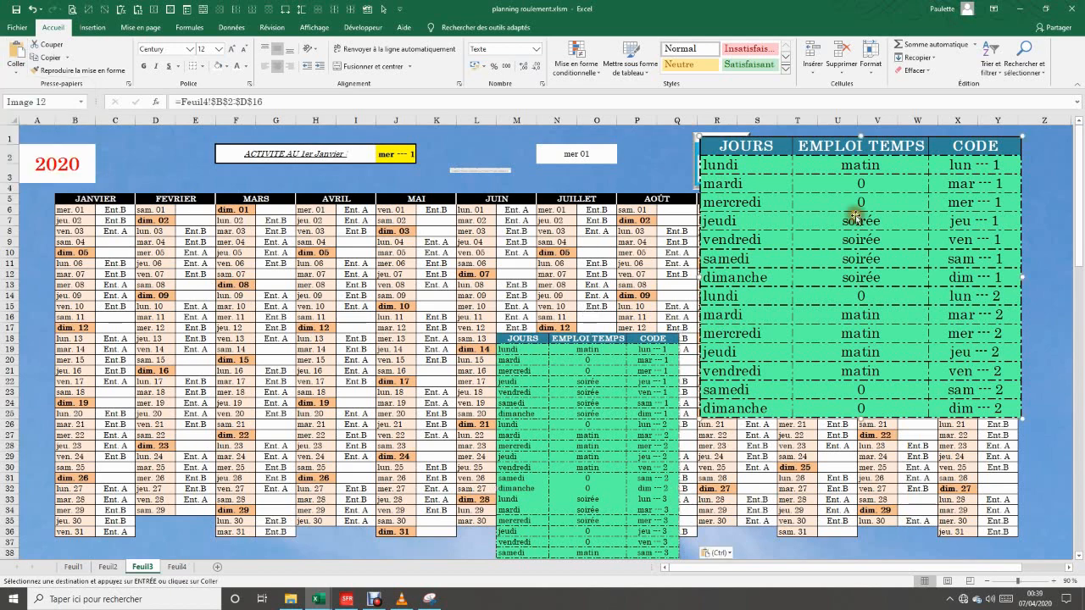
key("Delete")
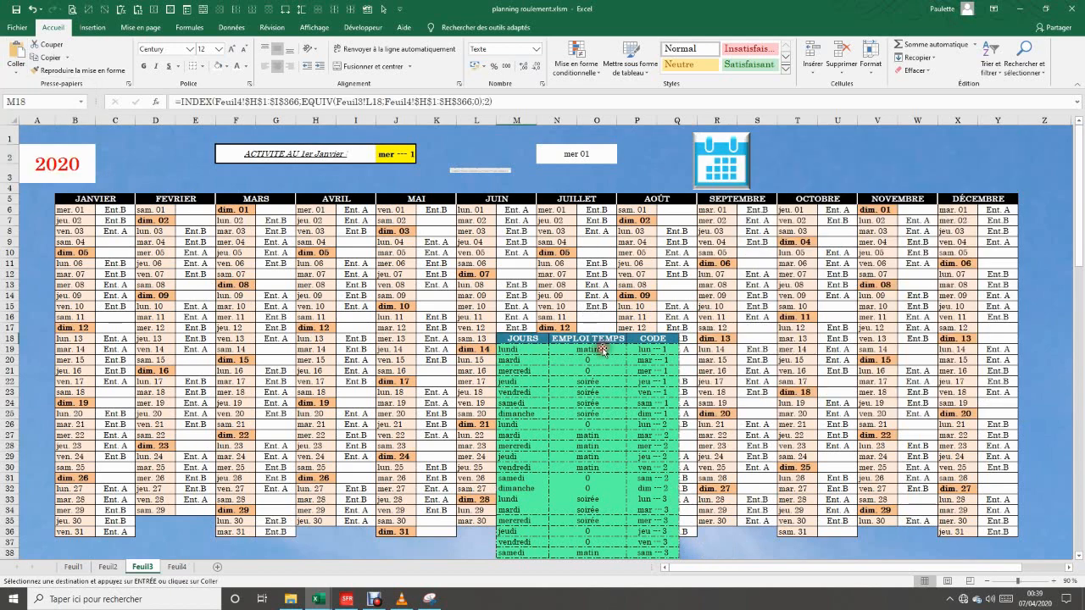
Move the new timetable picture up beneath the JUIN to AOÛT headings and stretch it to about 14.96 cm wide and 17.7 cm high.
left_click(606, 343)
left_click_drag(607, 344, 615, 244)
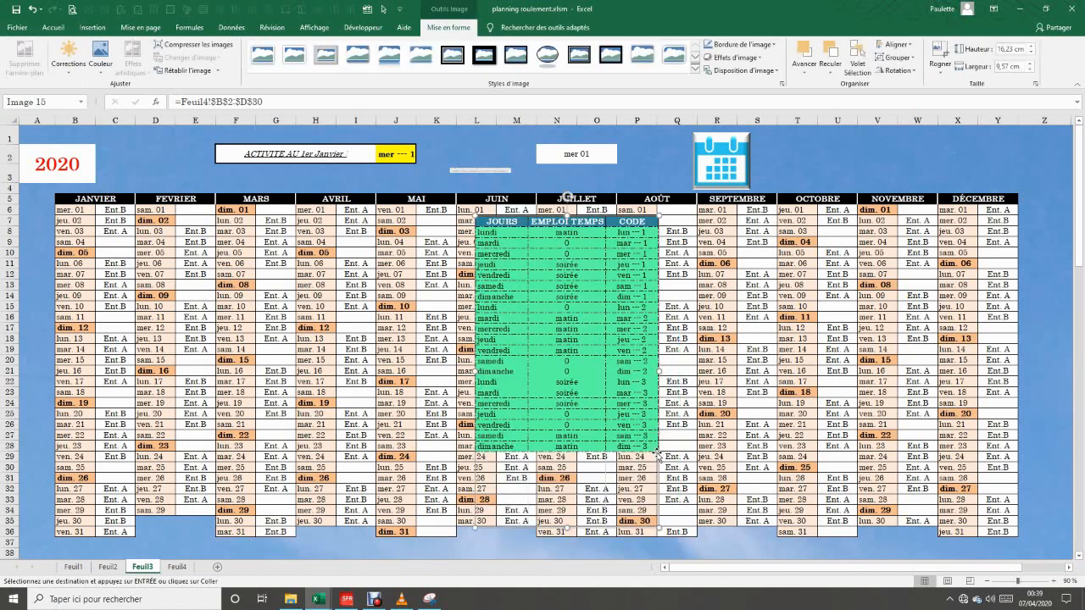
left_click_drag(686, 470, 654, 444)
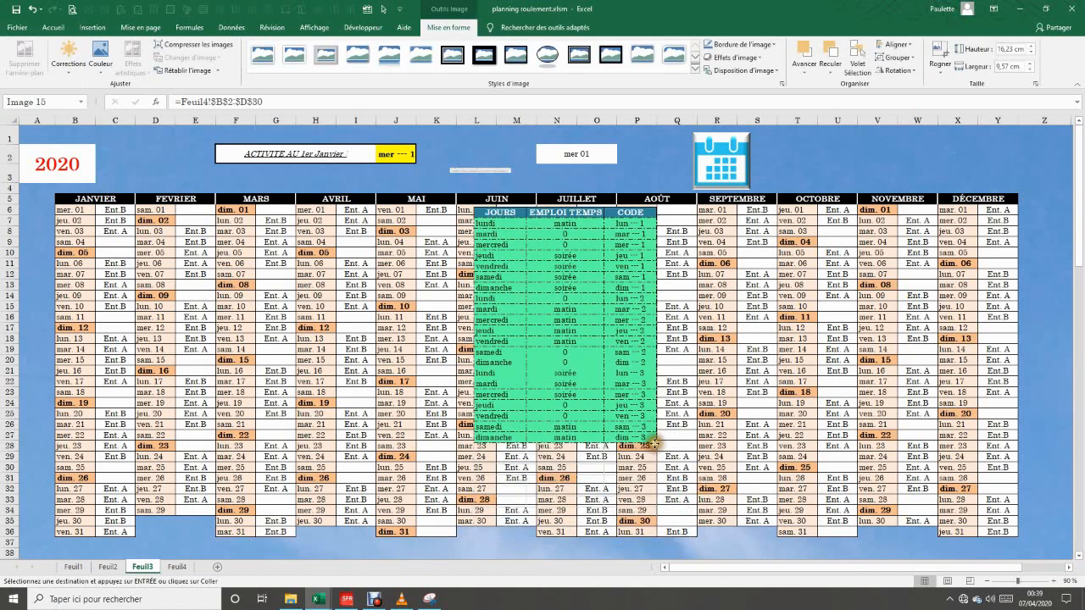
left_click_drag(658, 361, 763, 444)
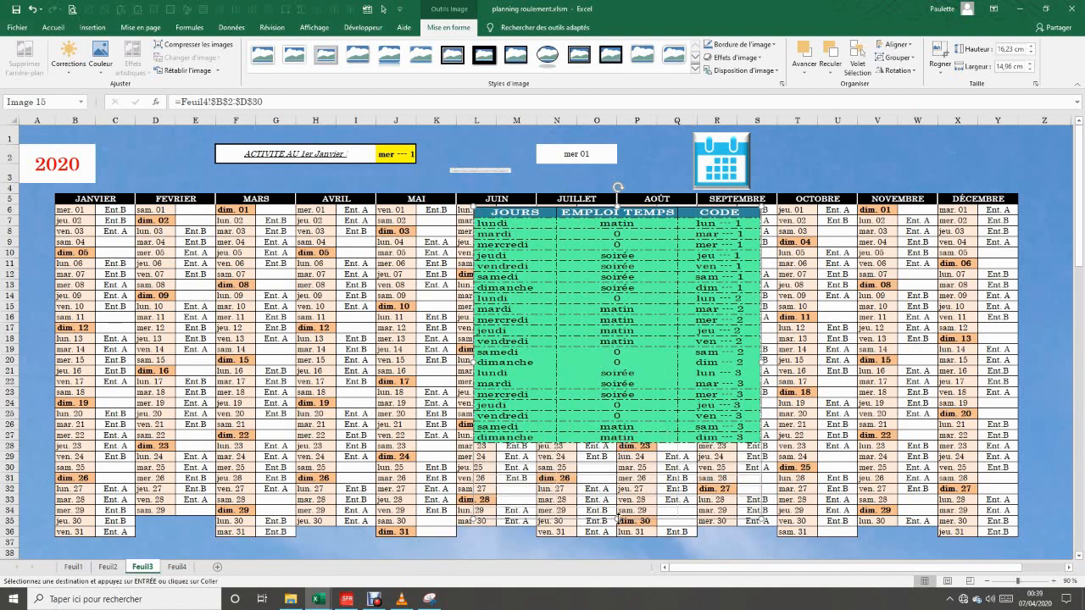
left_click_drag(617, 523, 617, 548)
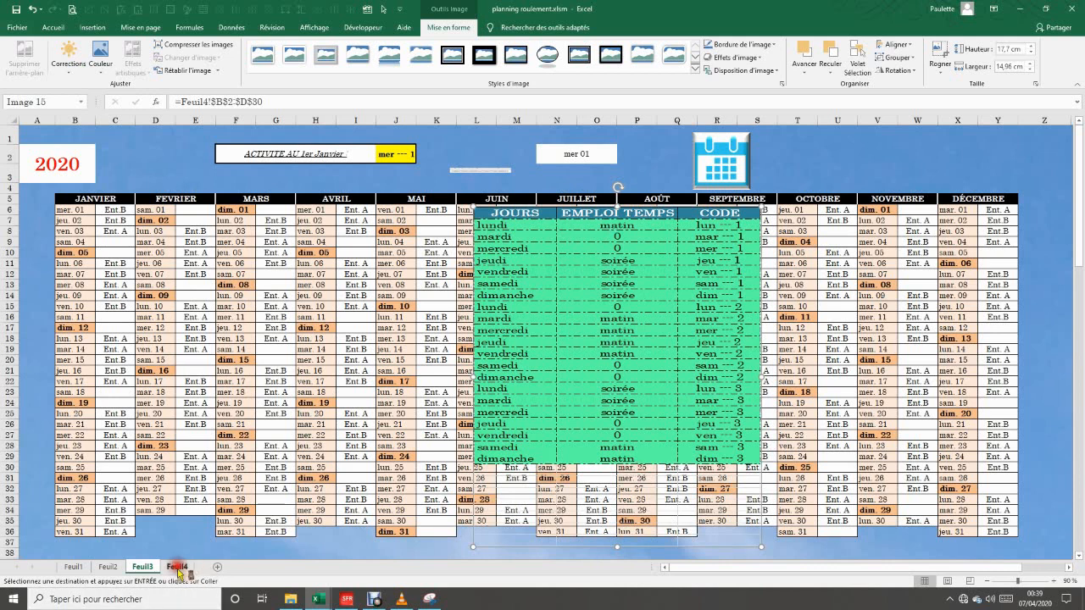
Enter coucou in C3 of Feuil4 and check the linked picture on Feuil3.
left_click(178, 566)
left_click(165, 159)
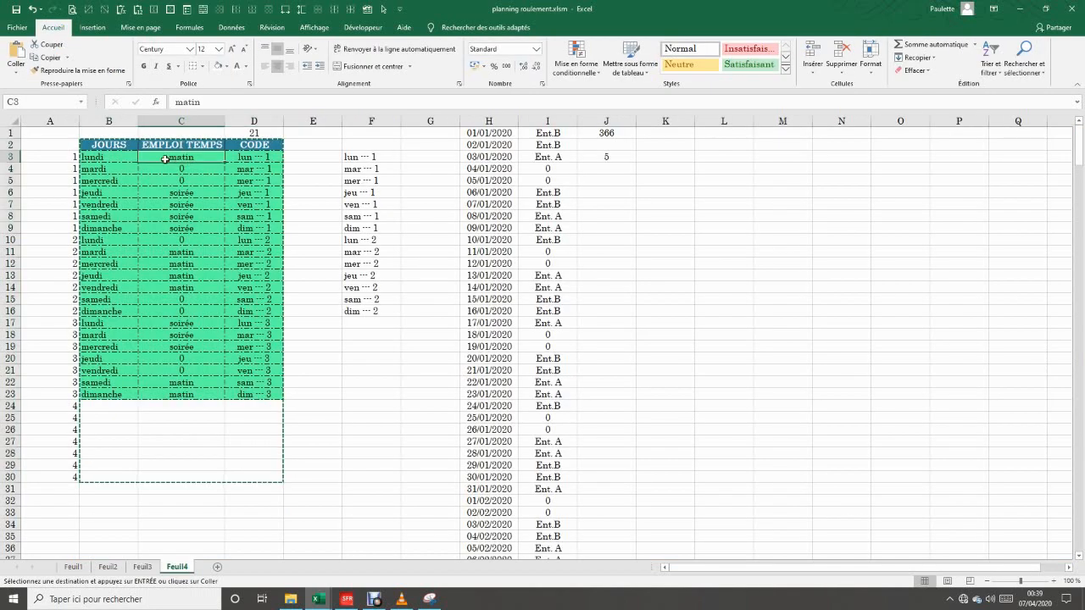
type("coucou")
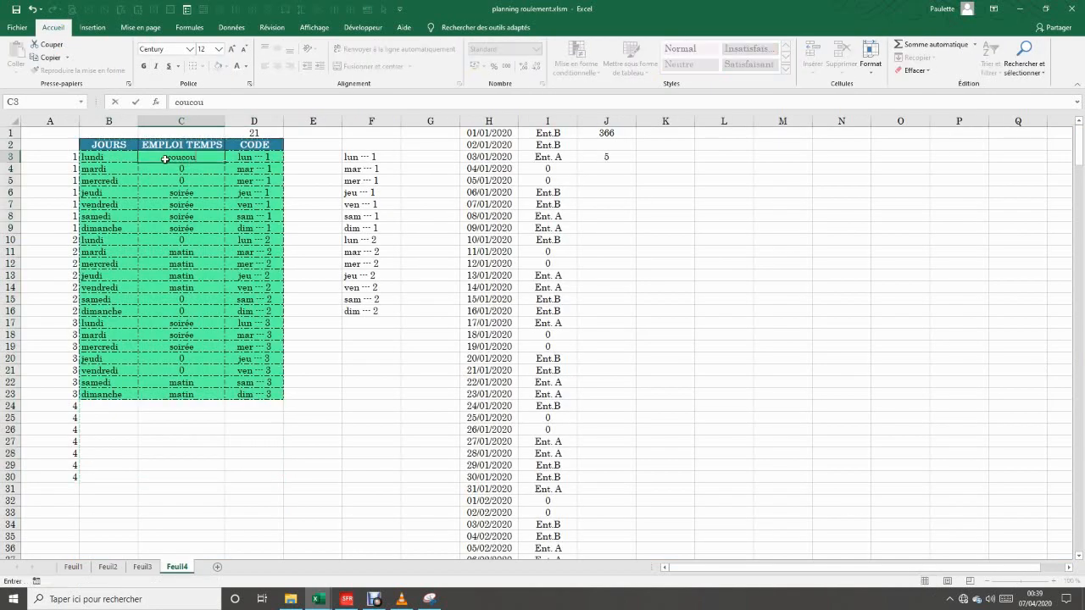
left_click(142, 566)
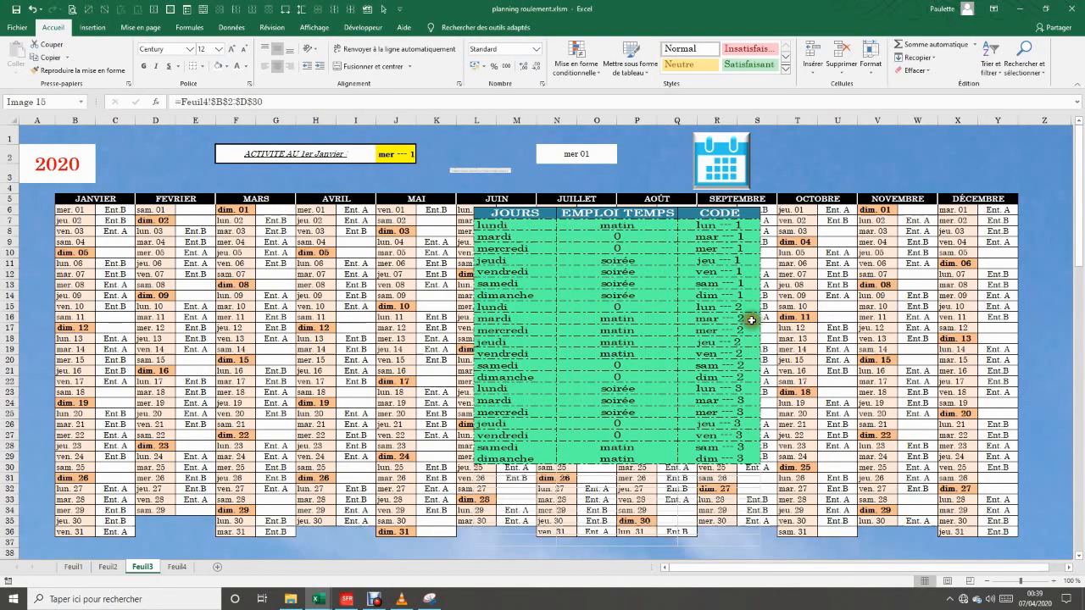
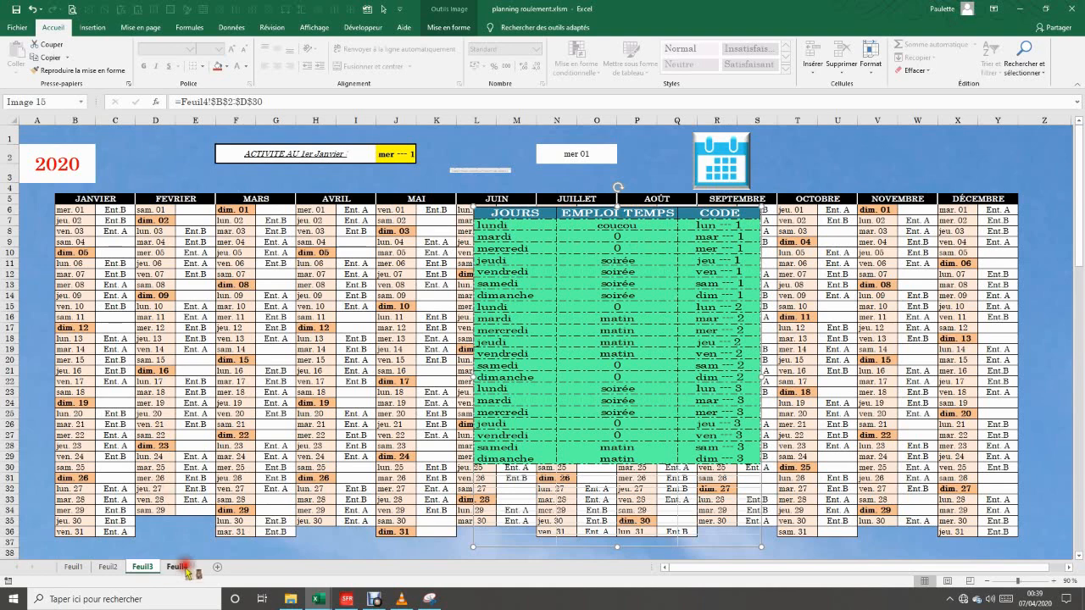
Set the first lundi's EMPLOI TEMPS in C3 of Feuil4 back to matin.
left_click(185, 568)
left_click(194, 157)
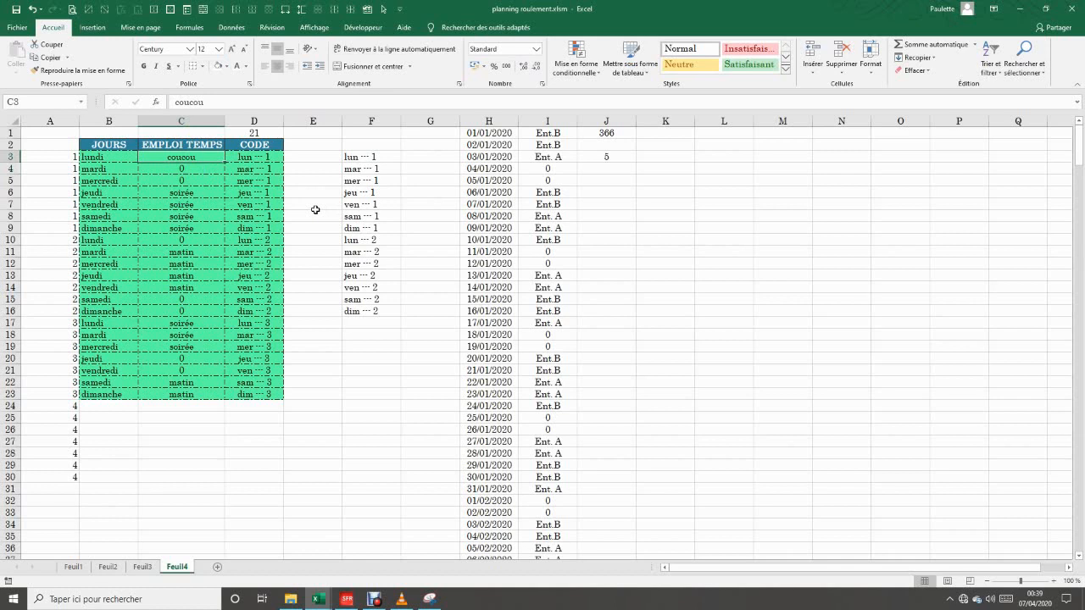
type("matin")
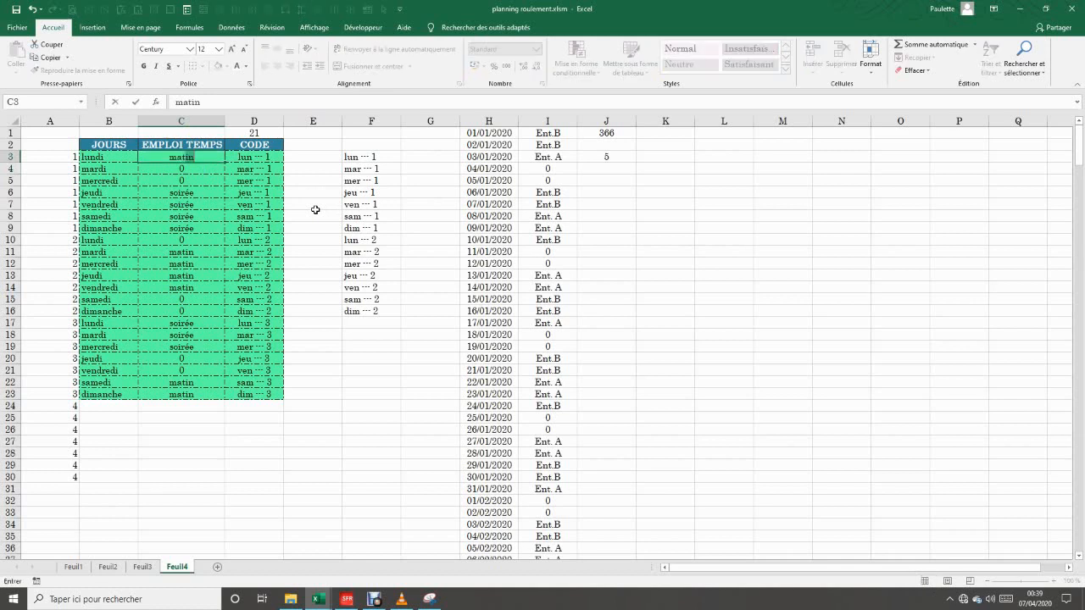
key("Return")
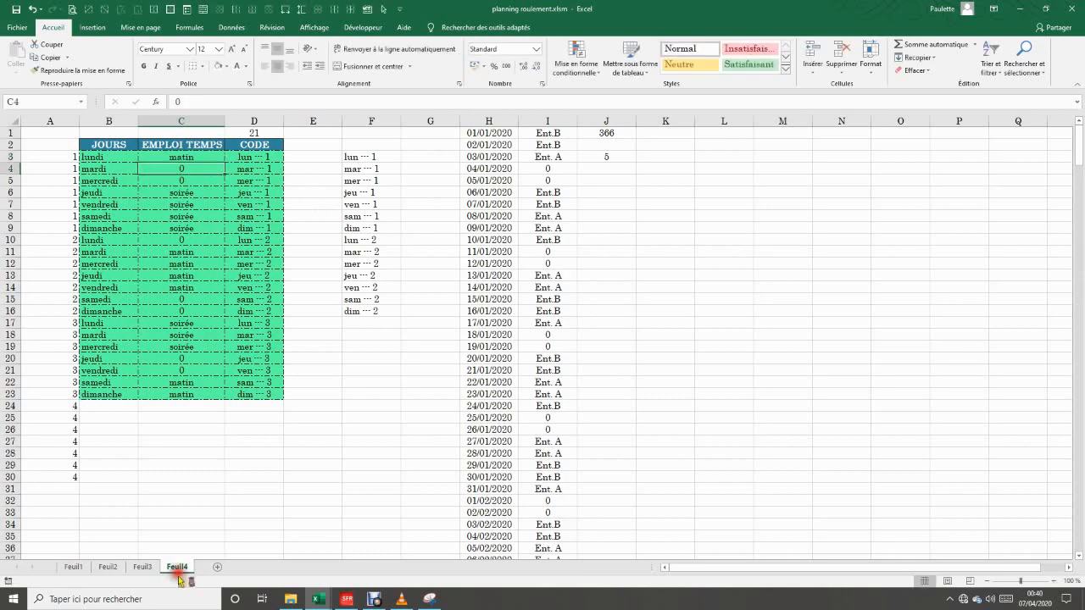
Move the linked timetable picture on Feuil3 over the SEPTEMBRE to DÉCEMBRE columns, starting at row 10.
left_click(141, 566)
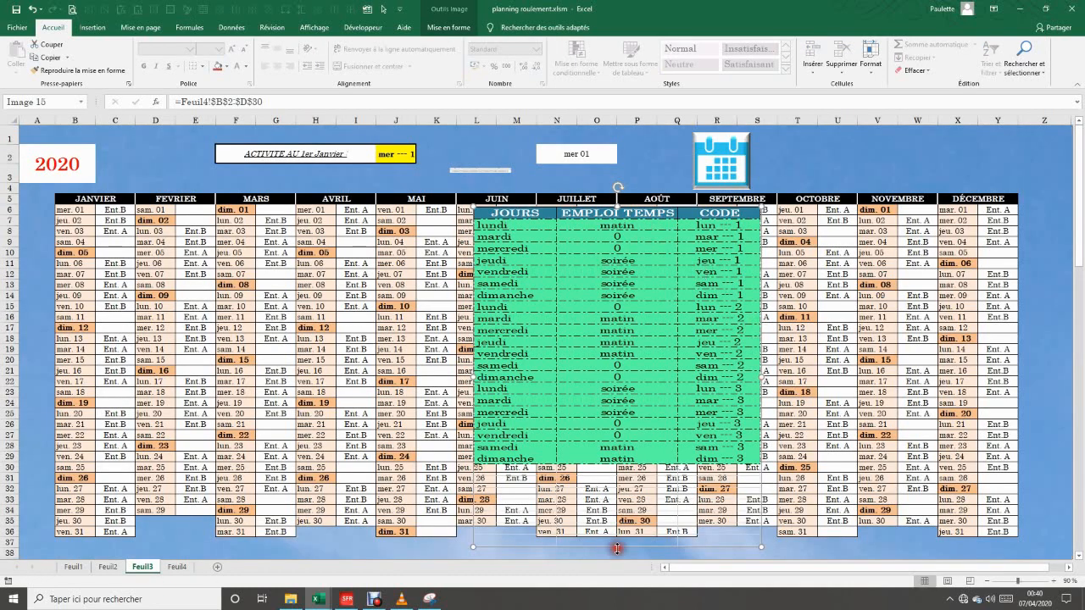
scroll(649, 322, "down", 1)
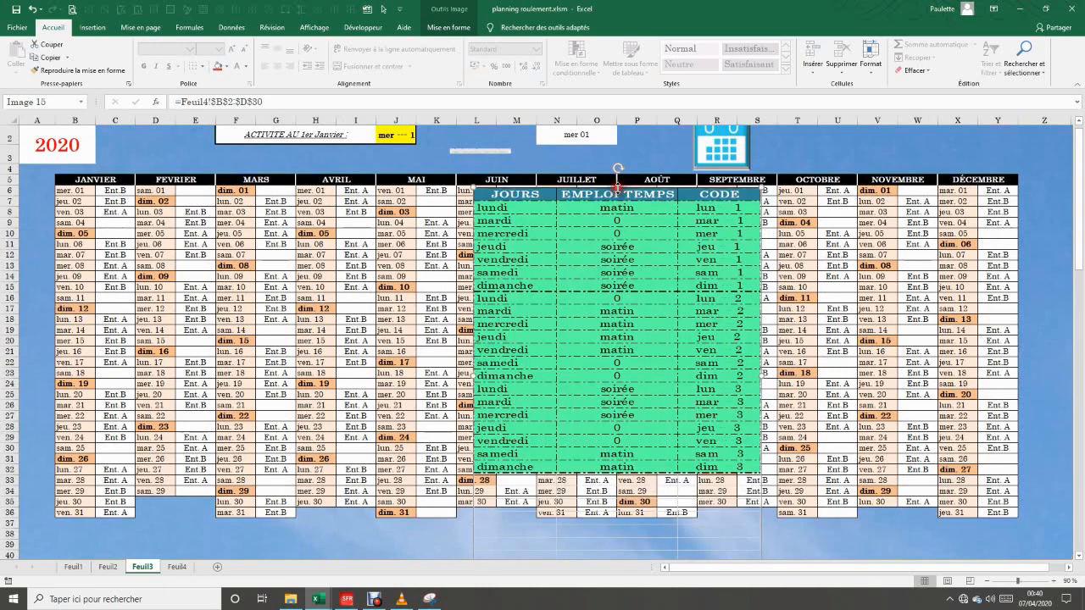
left_click_drag(617, 187, 830, 228)
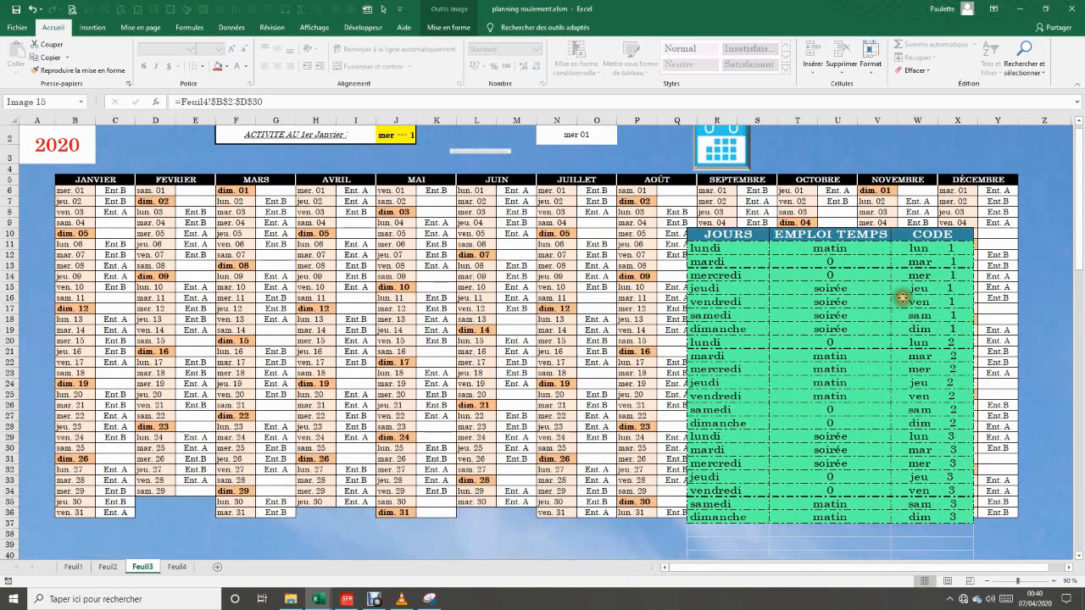
scroll(902, 298, "up", 1)
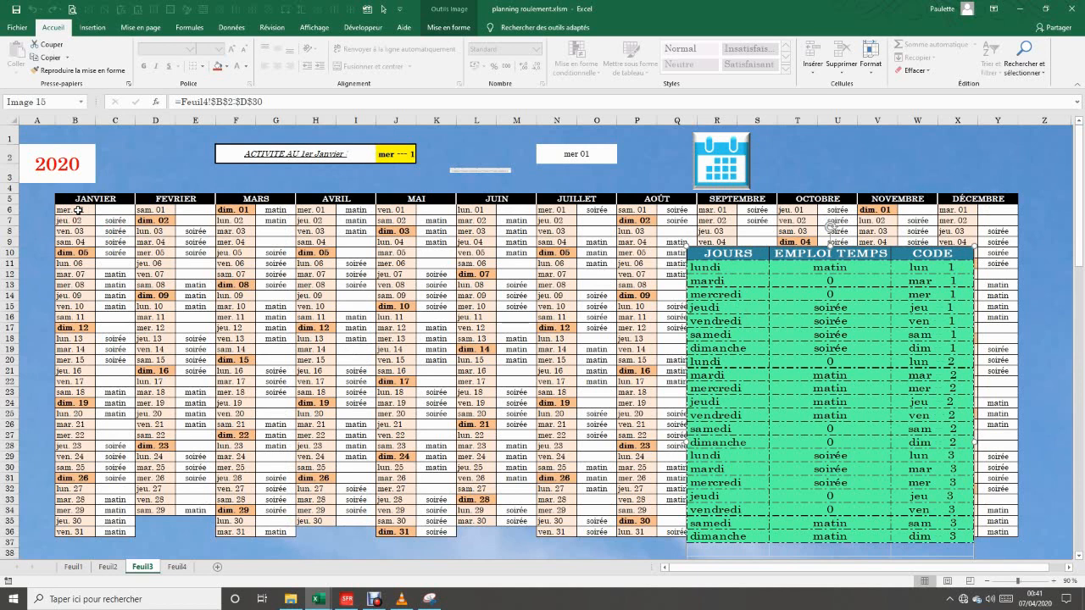
Examine the choices for ACTIVITE AU 1er Janvier in J2 of Feuil3 against the code list in column F of Feuil4.
left_click(398, 155)
left_click(421, 159)
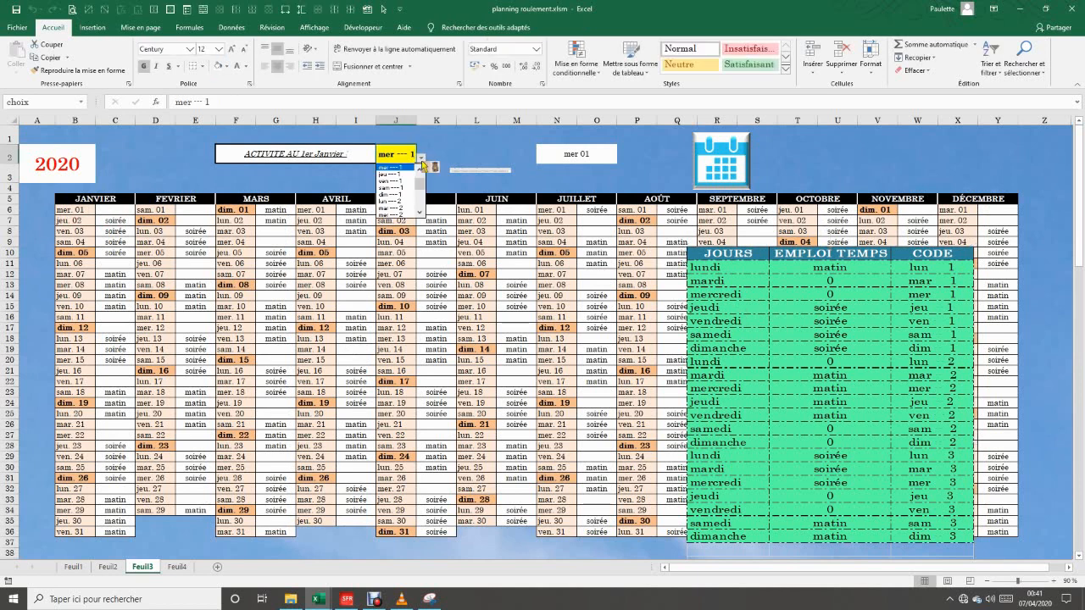
left_click(421, 161)
left_click(176, 566)
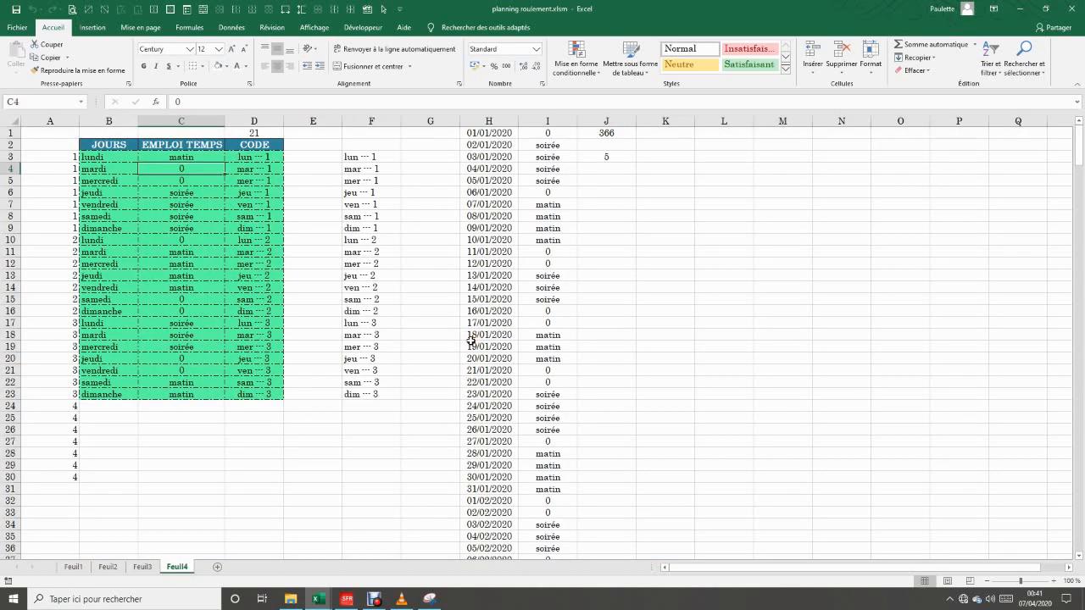
left_click(374, 395)
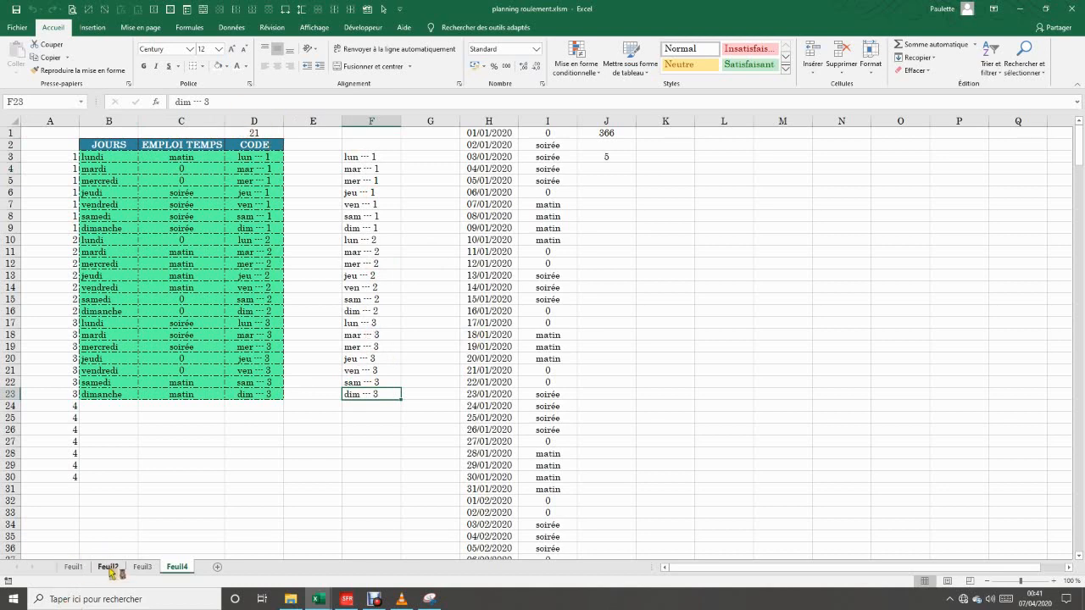
left_click(143, 566)
left_click(403, 154)
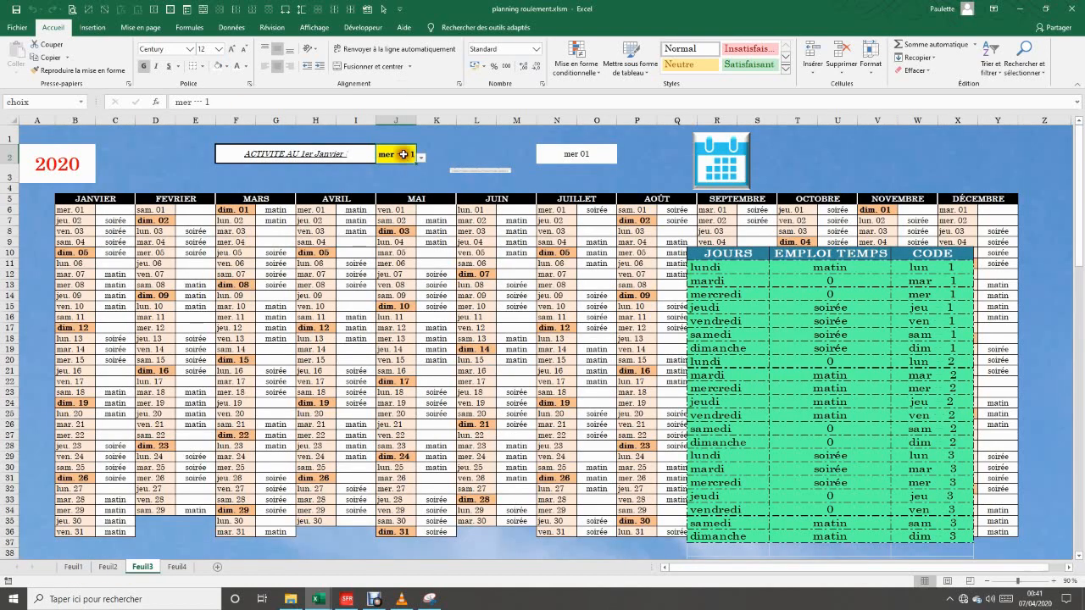
left_click(851, 299)
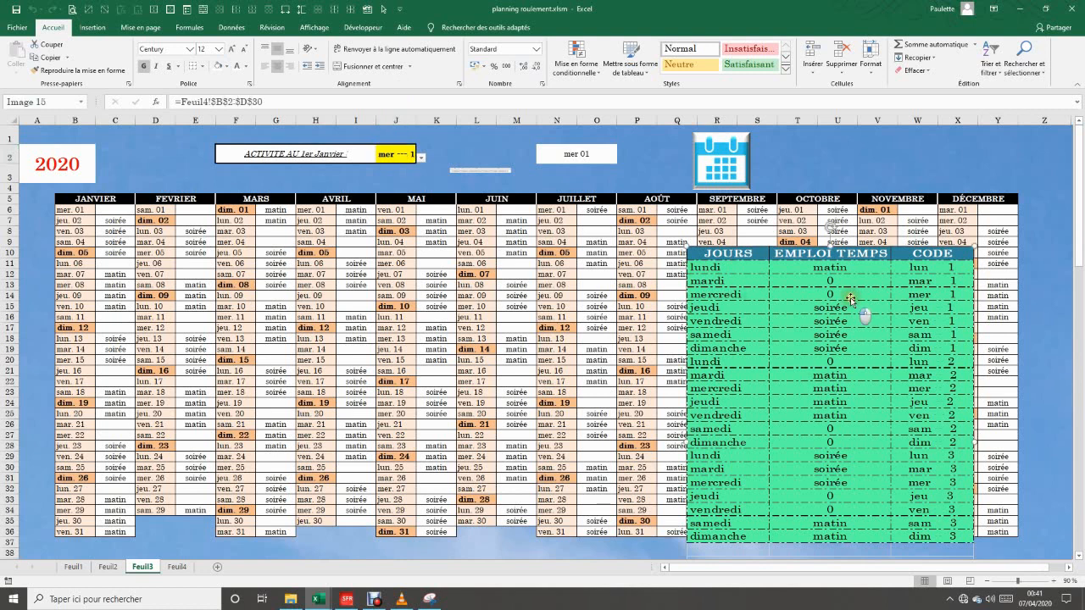
Shrink the linked timetable picture on Feuil3 to a small thumbnail and place it above the NOVEMBRE heading, clear of the calendar.
left_click(117, 210)
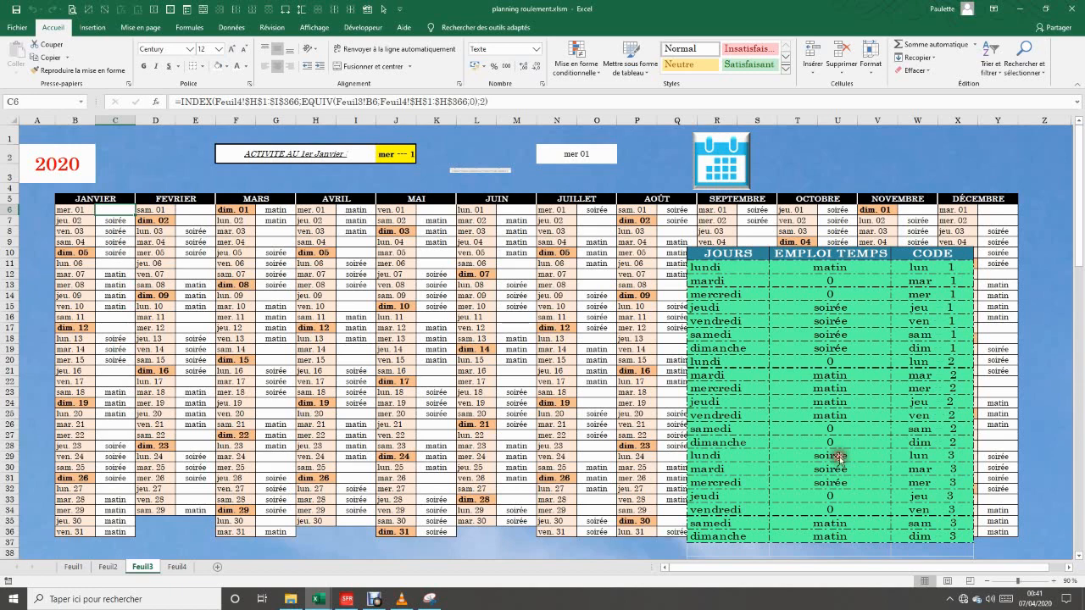
left_click_drag(873, 432, 452, 362)
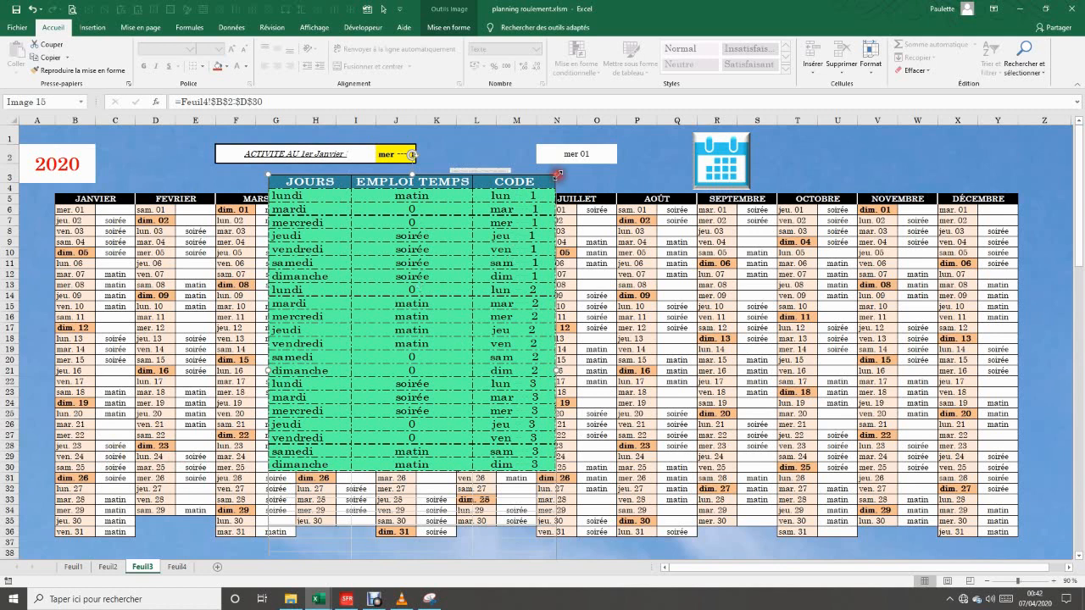
left_click_drag(557, 174, 329, 395)
left_click_drag(324, 461, 897, 296)
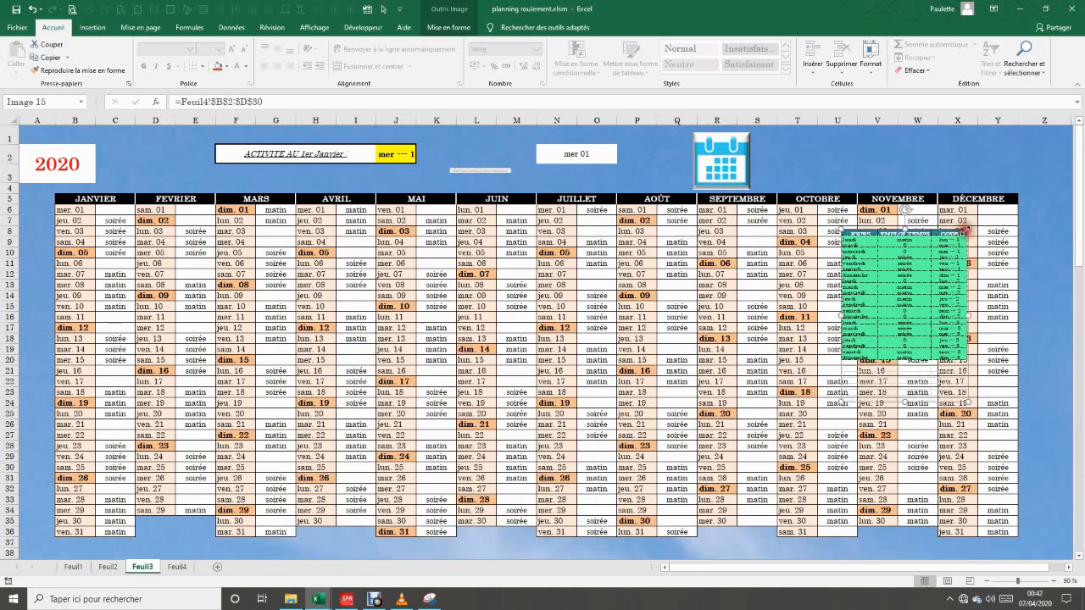
left_click_drag(966, 230, 928, 163)
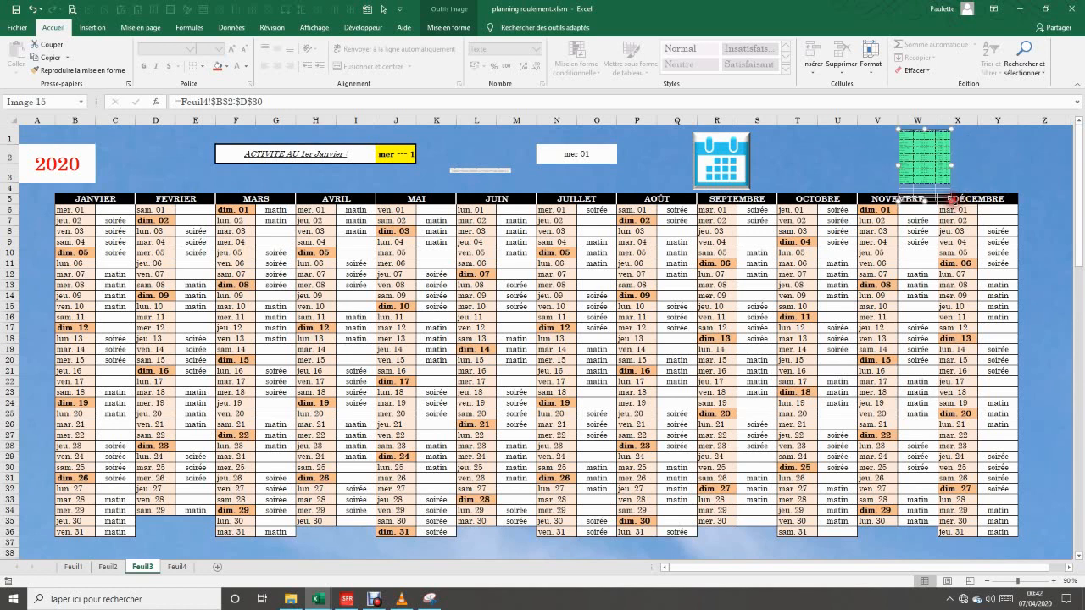
left_click_drag(951, 201, 940, 186)
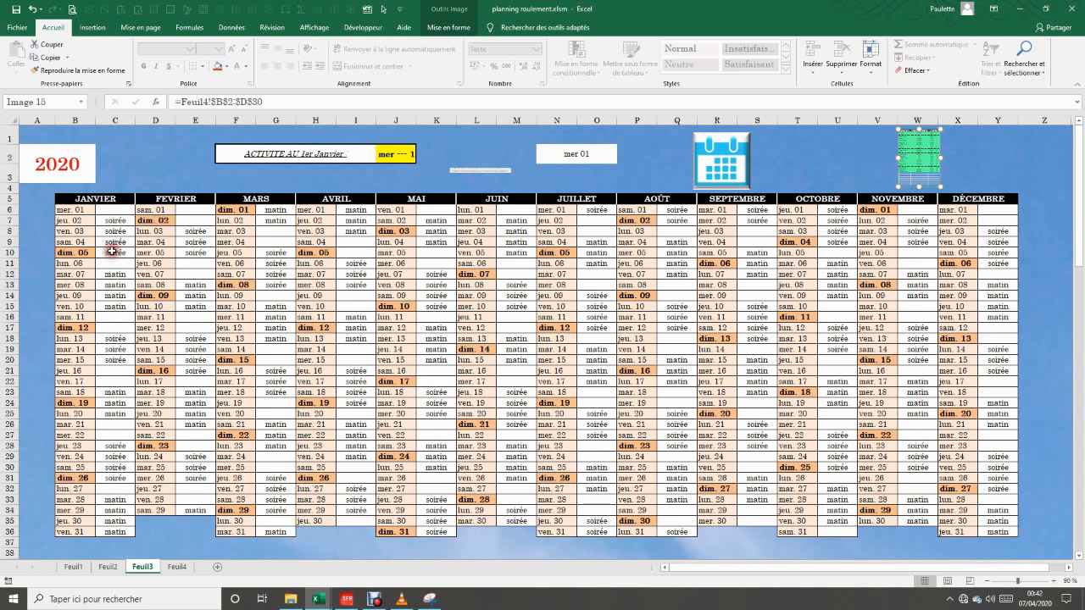
Review the rotation table on Feuil4 and the deploiement and champ_nomme macros in Module1, and return to Feuil3.
left_click(176, 566)
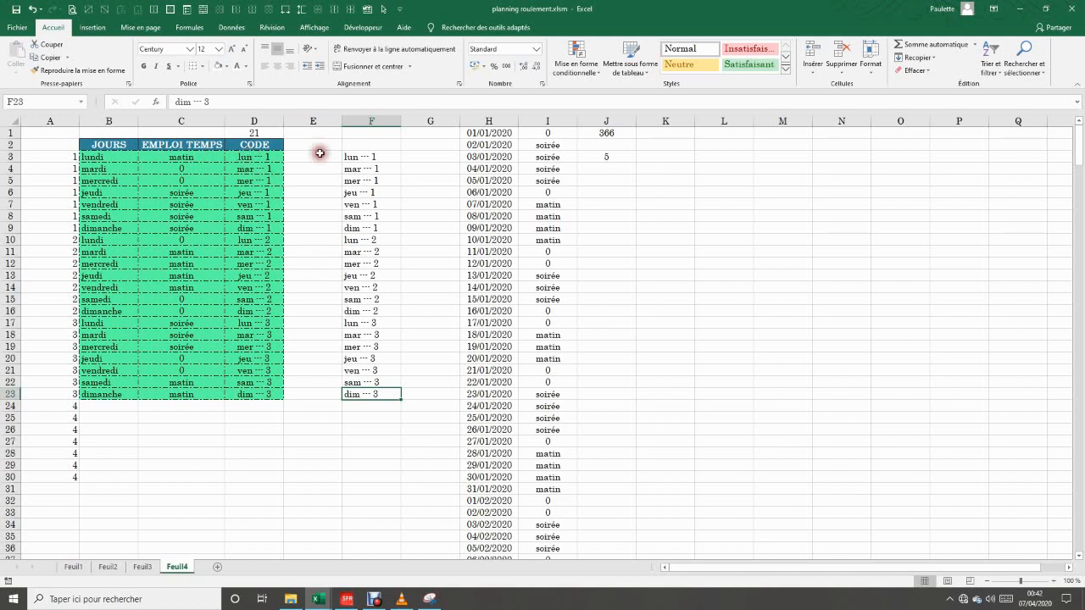
left_click(370, 15)
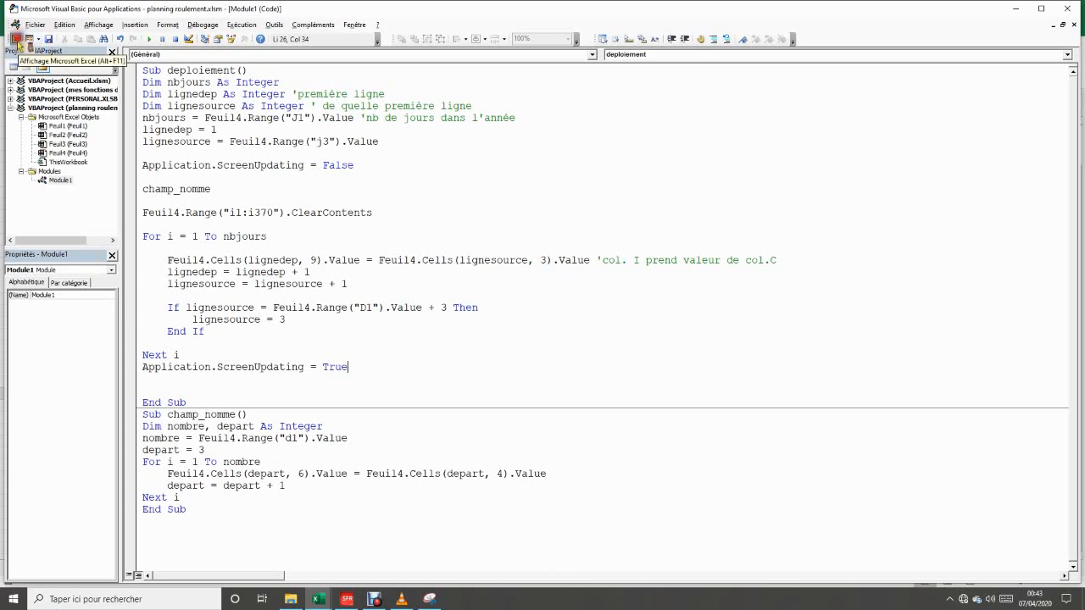
left_click(16, 40)
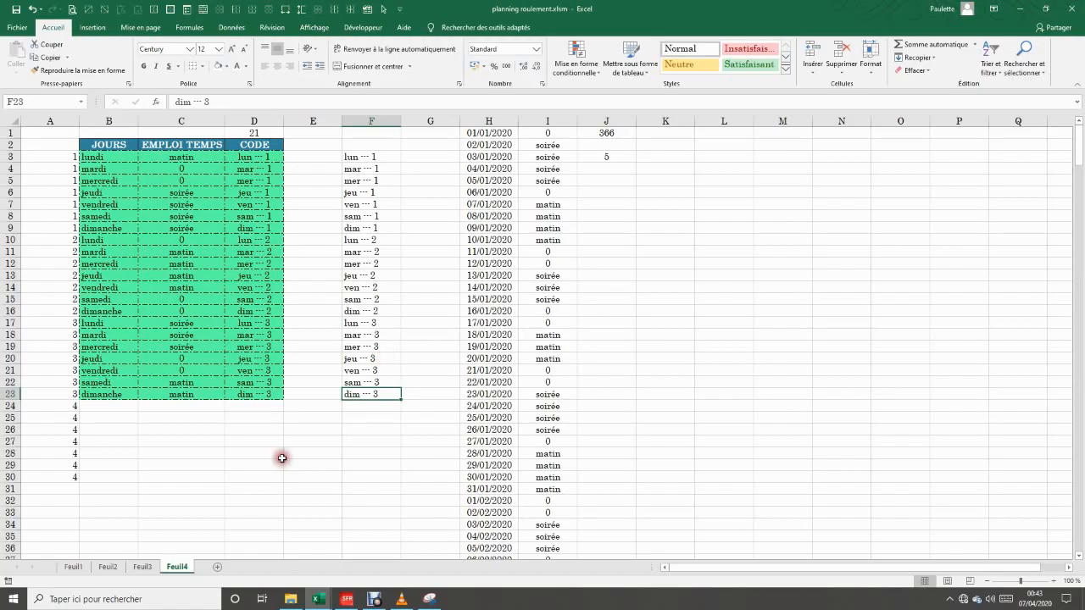
left_click(141, 568)
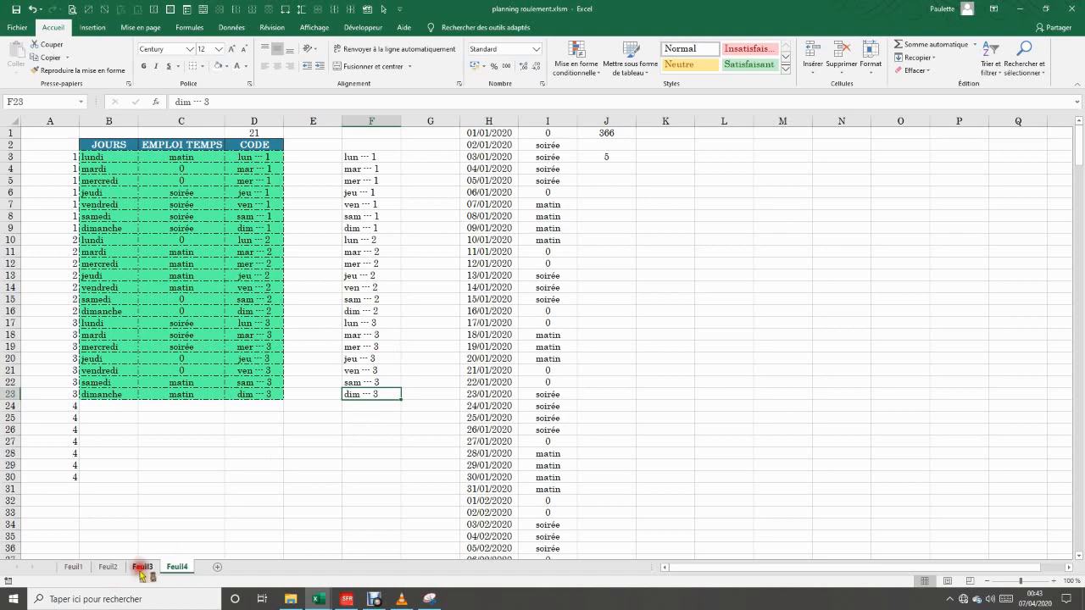